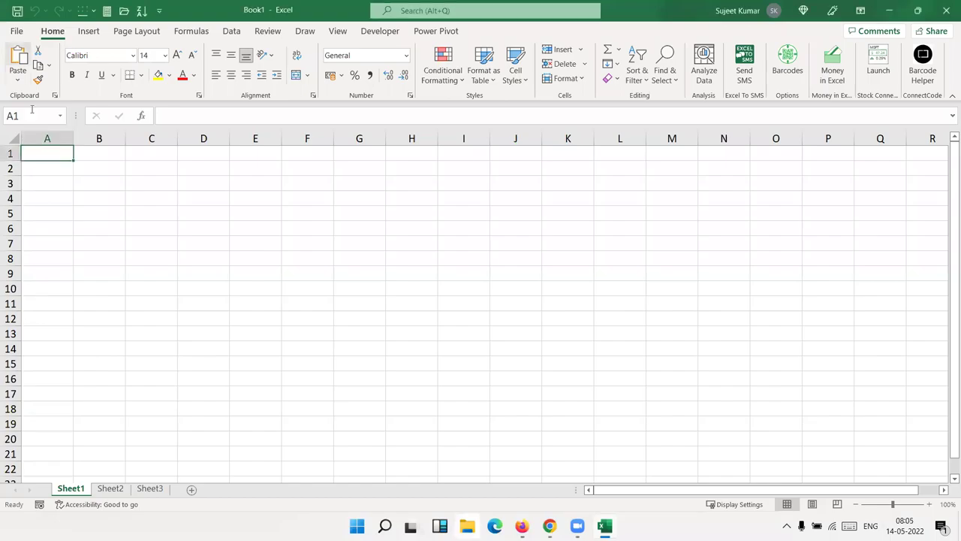
Step: Enter the Name header in A1 and fill names down column A to row 12
text(=SEA)
key(BackSpace)
key(BackSpace)
key(BackSpace)
key(BackSpace)
text(Name)
key(Return)
text(Puja)
click(77, 199)
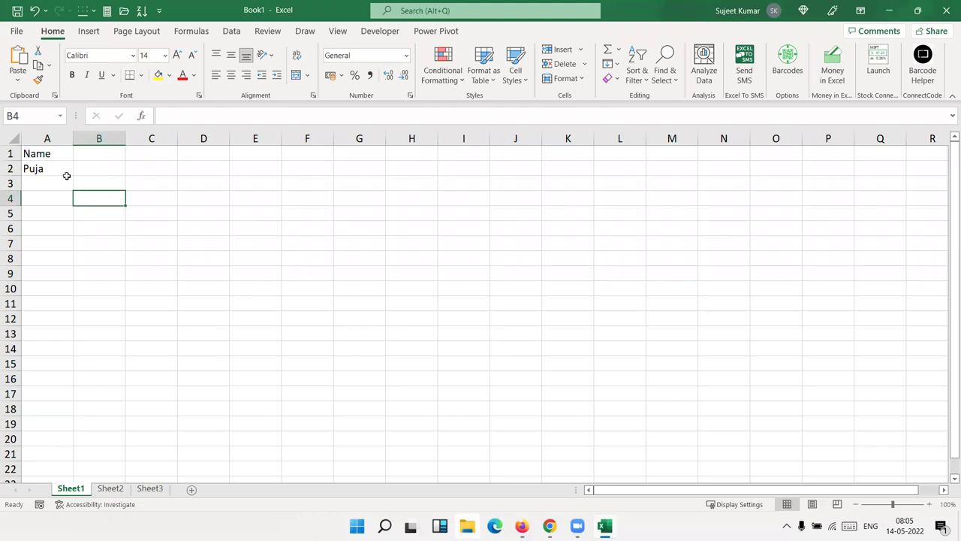
click(64, 172)
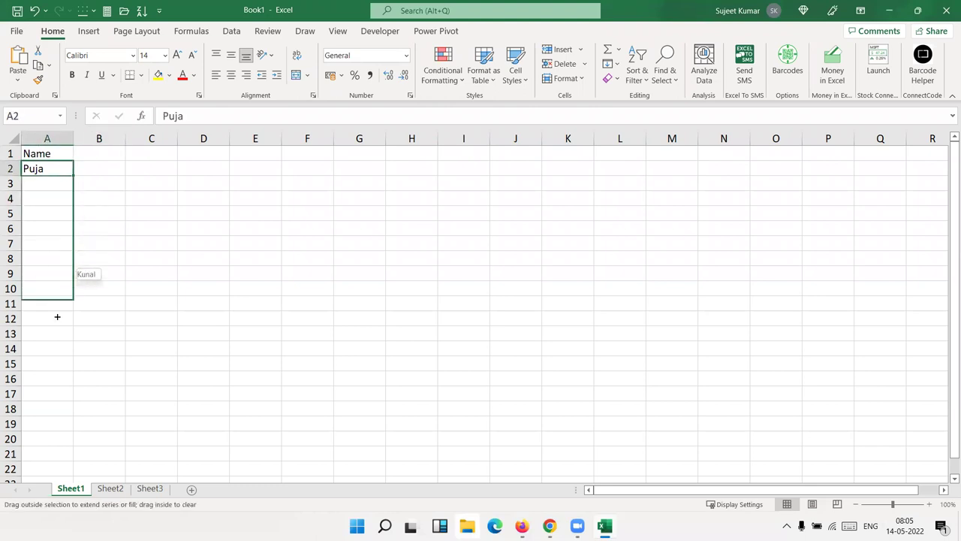
drag(70, 195, 60, 333)
Step: Add the JAN header in B1 and extend it across to FEB and MAR
click(103, 157)
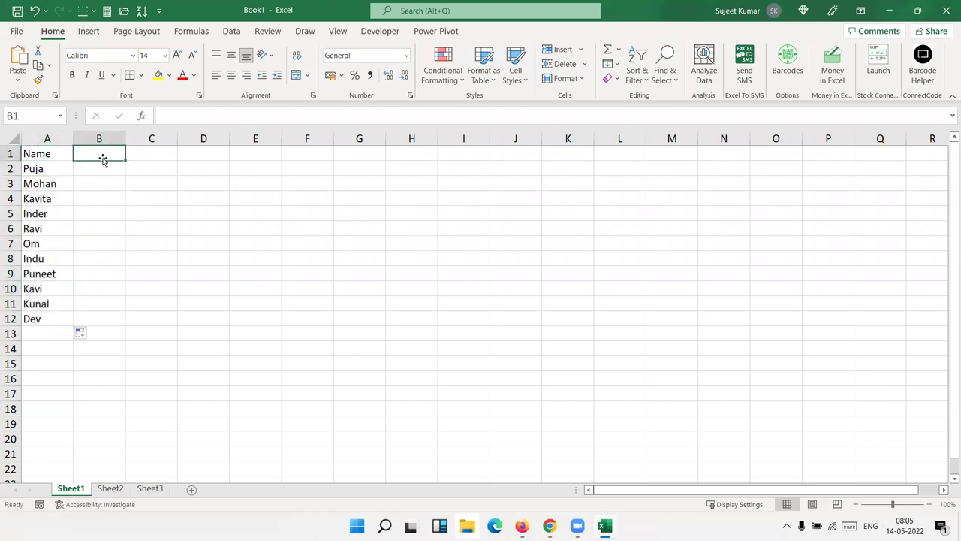
text(JA)
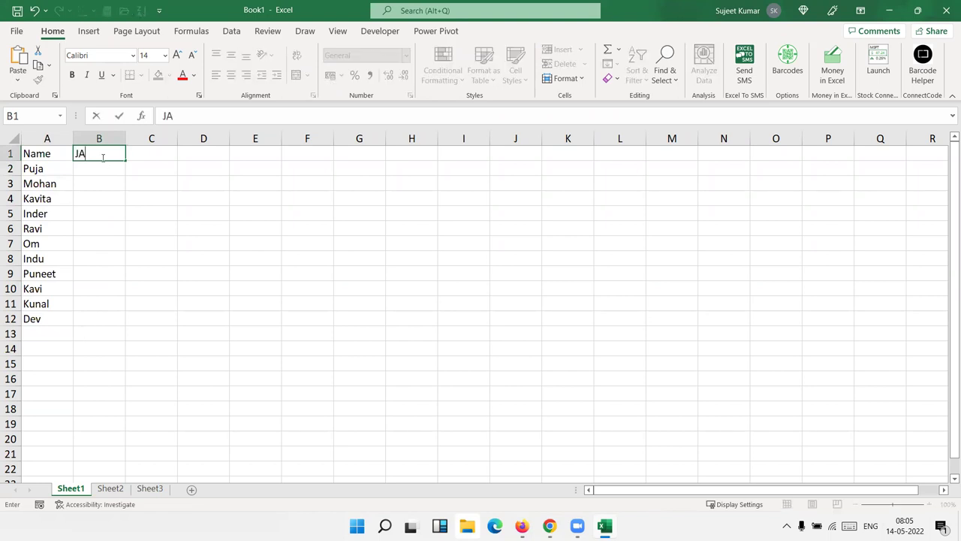
text(N)
key(Return)
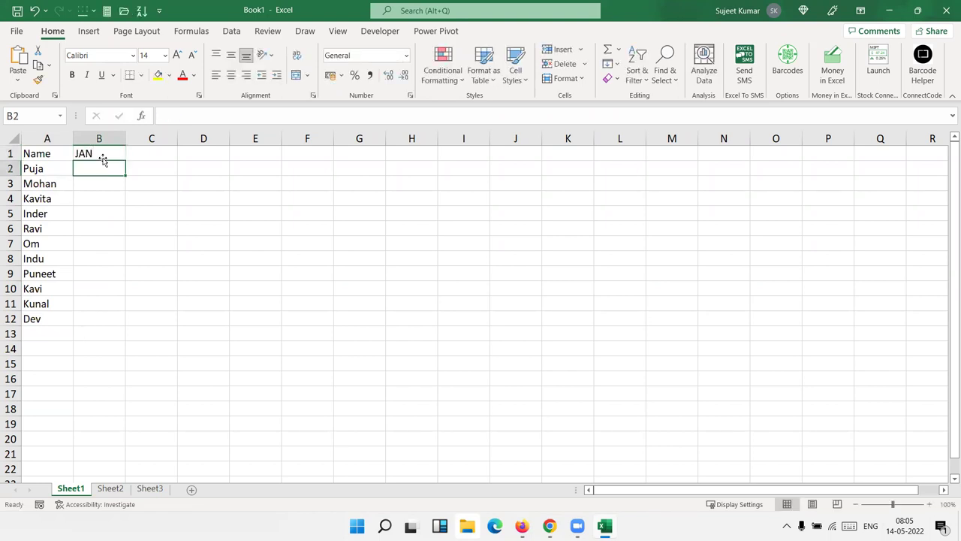
click(88, 152)
drag(126, 161, 232, 163)
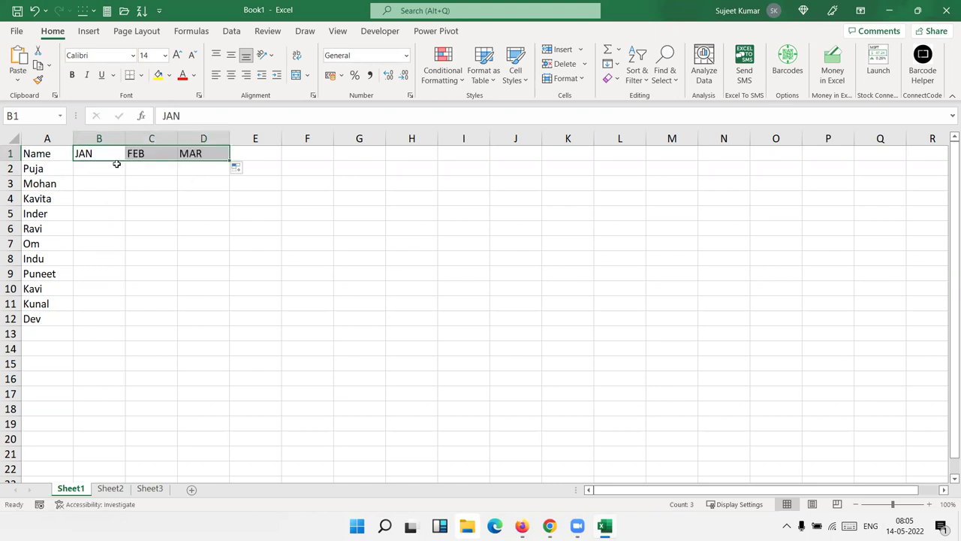
Step: Fill B2:D12 with =RANDBETWEEN(10,90) and select the whole table A1:D12
click(114, 167)
text(=ra)
key(Down)
key(Down)
key(Down)
key(Tab)
text(10,90)
key(Return)
mouse_move(114, 169)
mouse_down()
mouse_move(194, 324)
mouse_move(205, 320)
mouse_up()
key(ctrl+r)
key(ctrl+d)
key(ctrl+c)
key(Escape)
drag(30, 154, 203, 319)
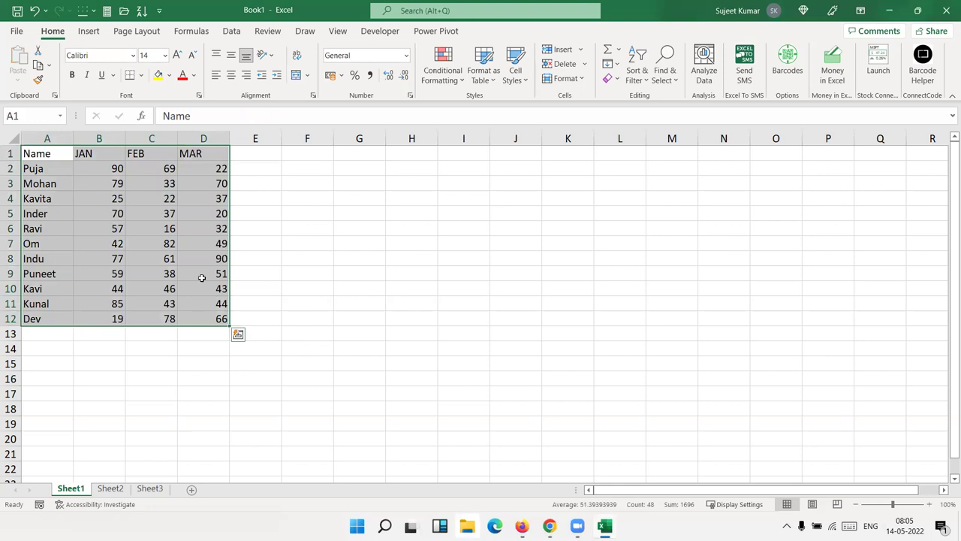
Step: Give A1:D12 a yellow fill and All Borders on every cell
click(158, 75)
click(142, 75)
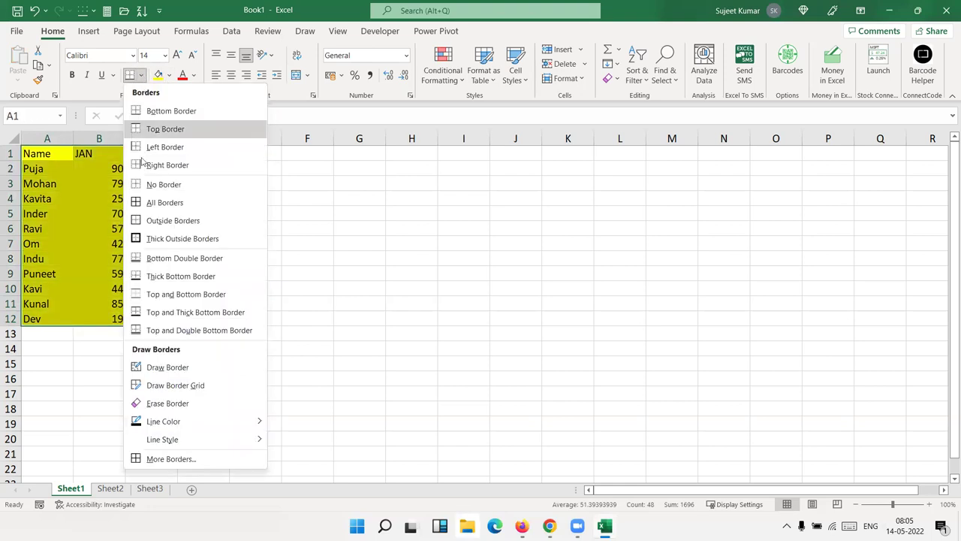
click(147, 202)
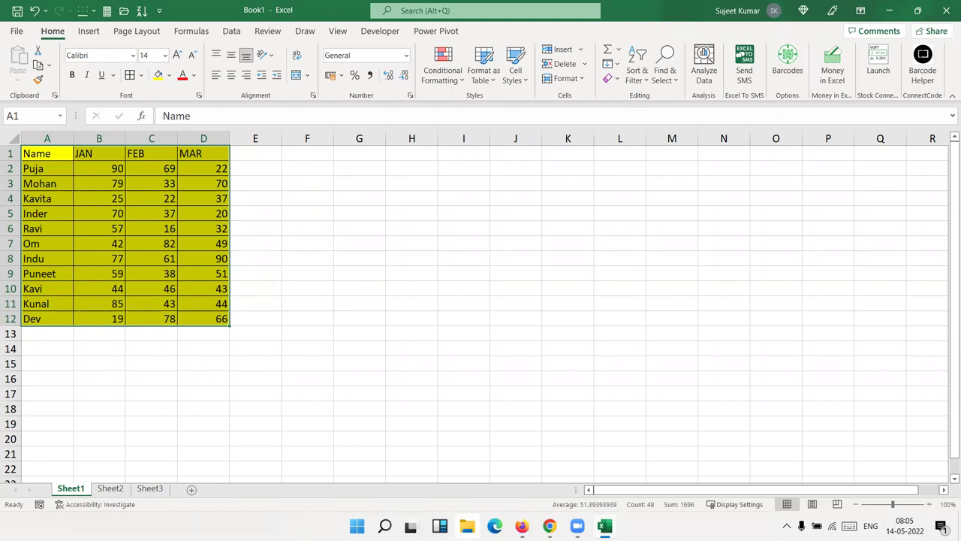
Step: Paste Special the table into J1 with Formulas only, without fill or borders
key(ctrl+c)
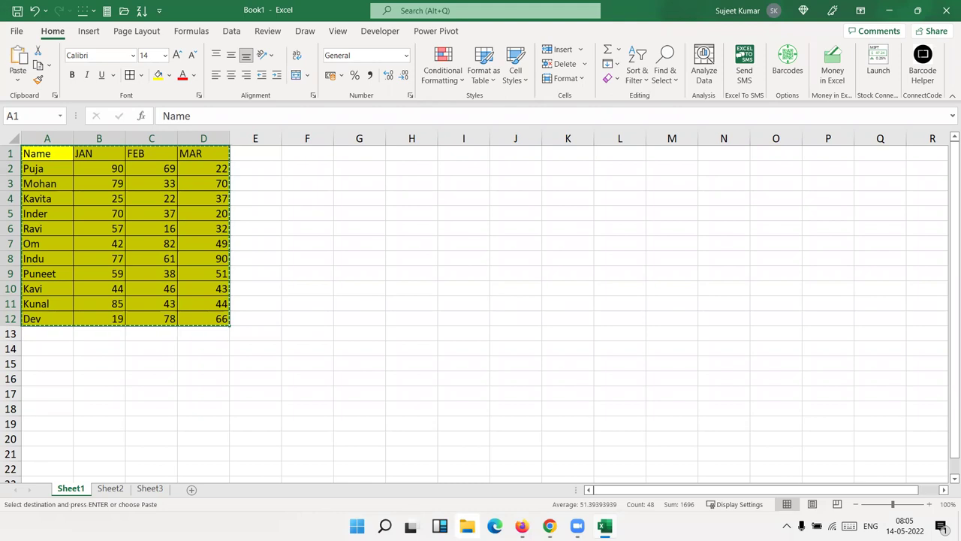
click(512, 157)
key(ctrl+v)
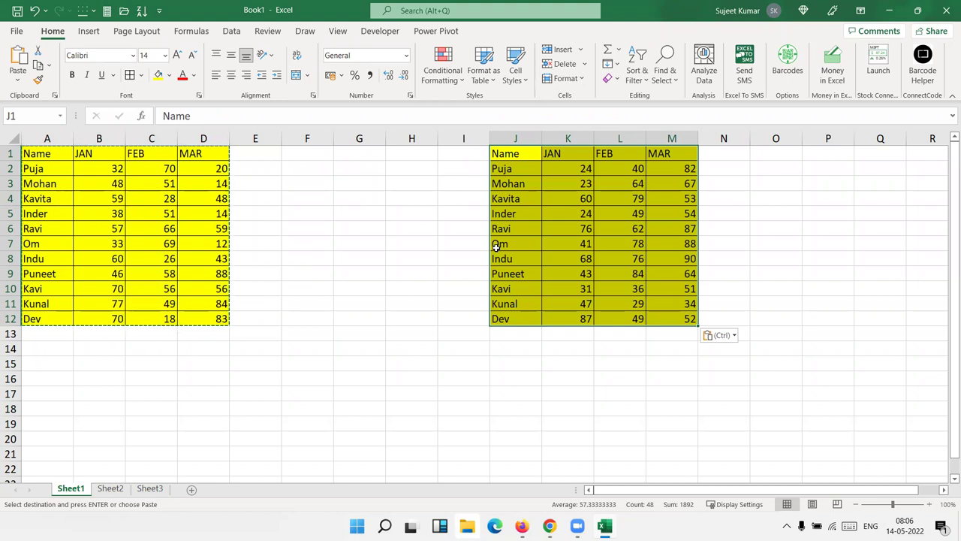
key(ctrl+z)
right_click(525, 158)
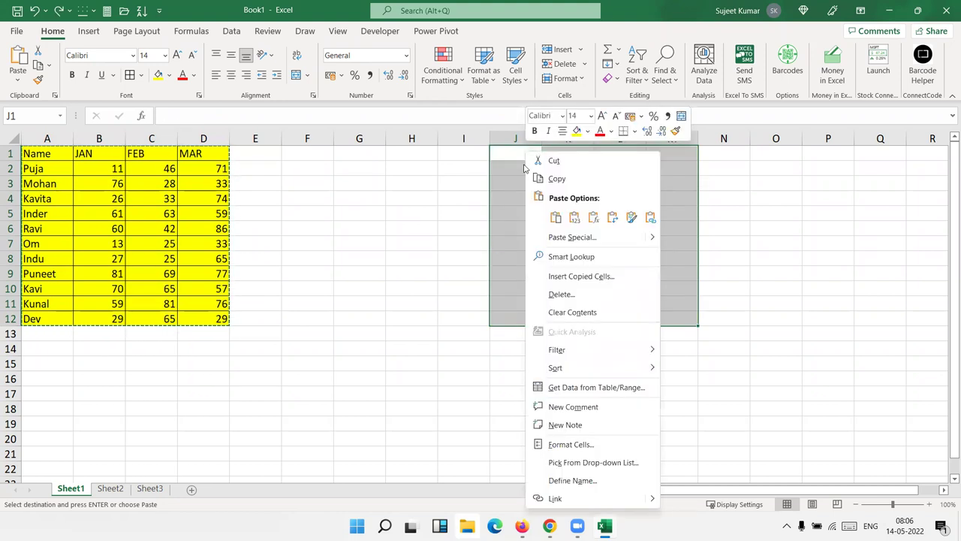
click(554, 237)
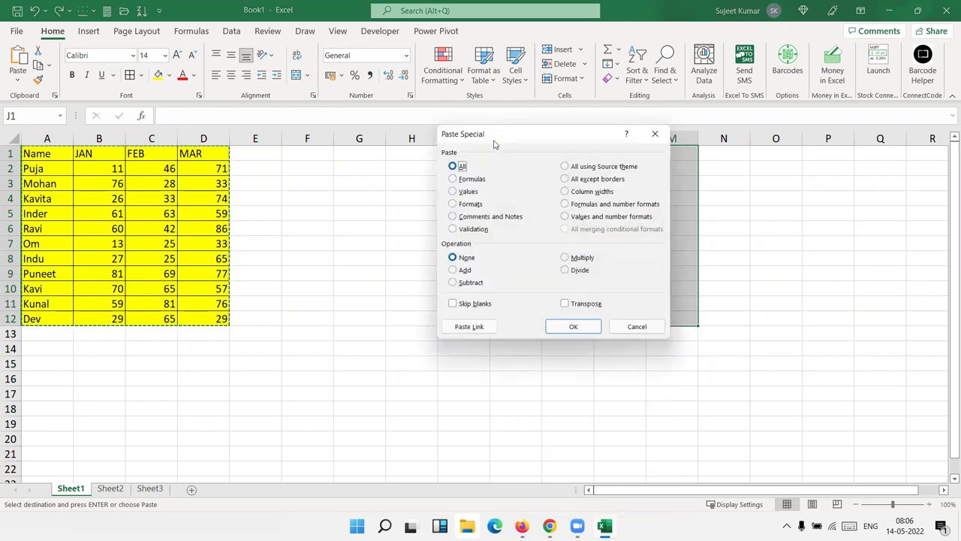
drag(494, 142, 328, 124)
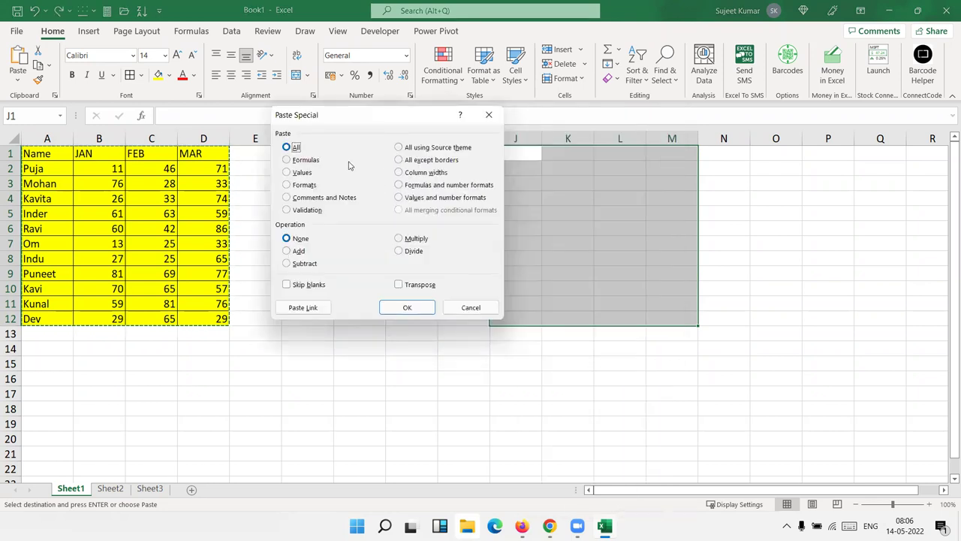
click(301, 165)
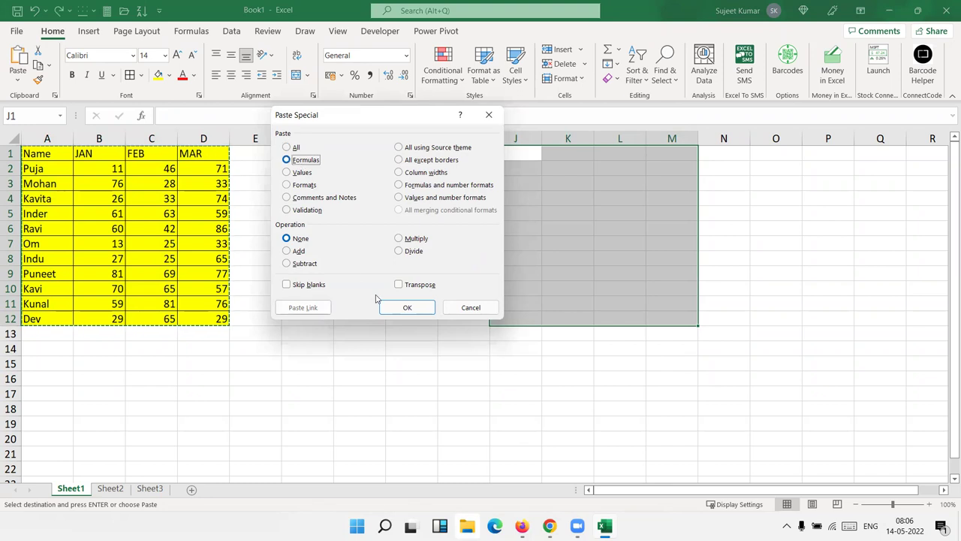
click(405, 308)
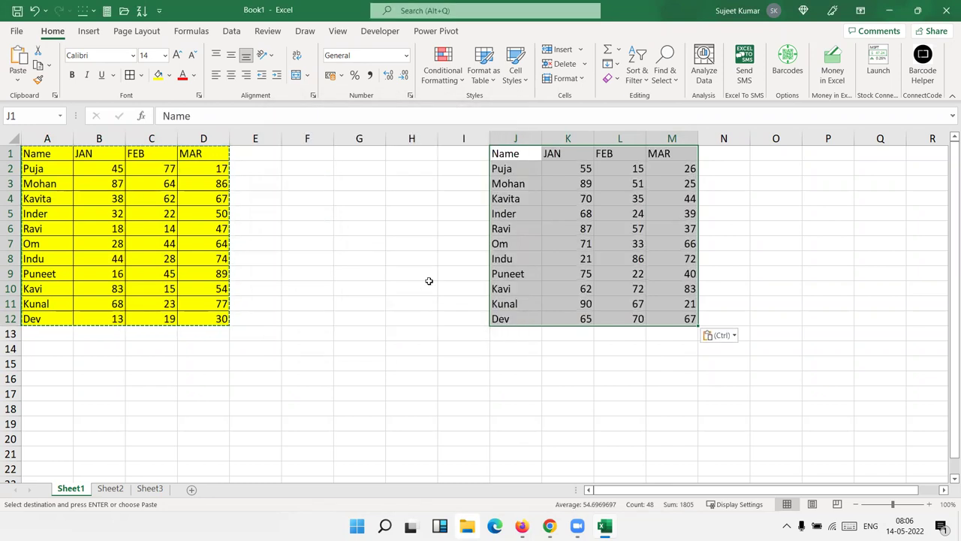
click(482, 198)
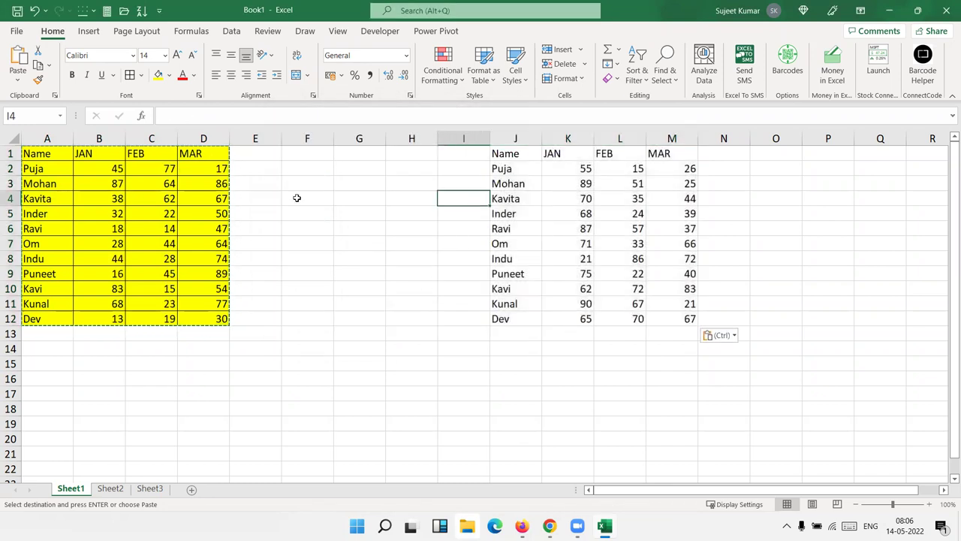
Step: Re-enter C2's formula so the random numbers recalculate
click(150, 173)
click(203, 119)
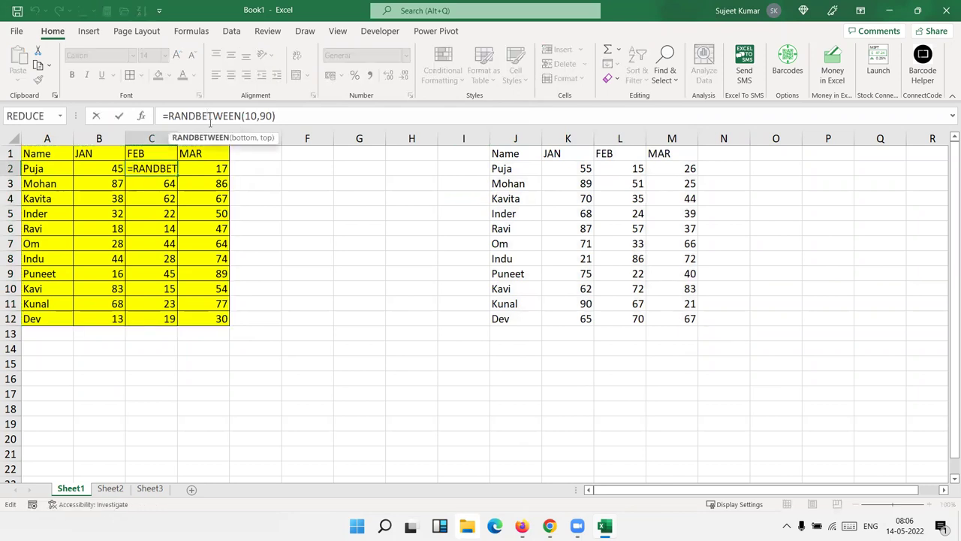
key(Return)
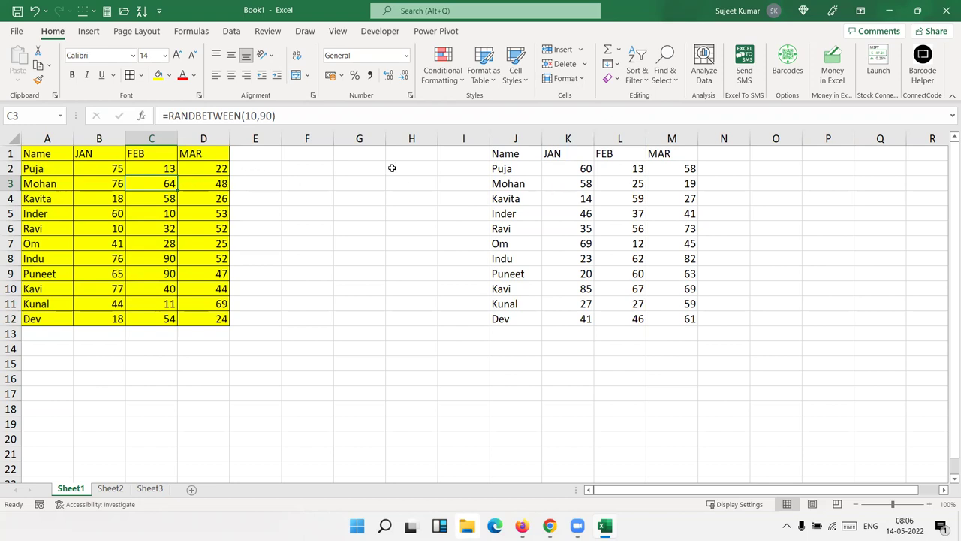
Step: Inspect K2 and K3 in the J copy to confirm the =RANDBETWEEN(10,90) formulas, comparing with the original
click(575, 173)
key(ctrl+Down)
click(575, 183)
double_click(575, 183)
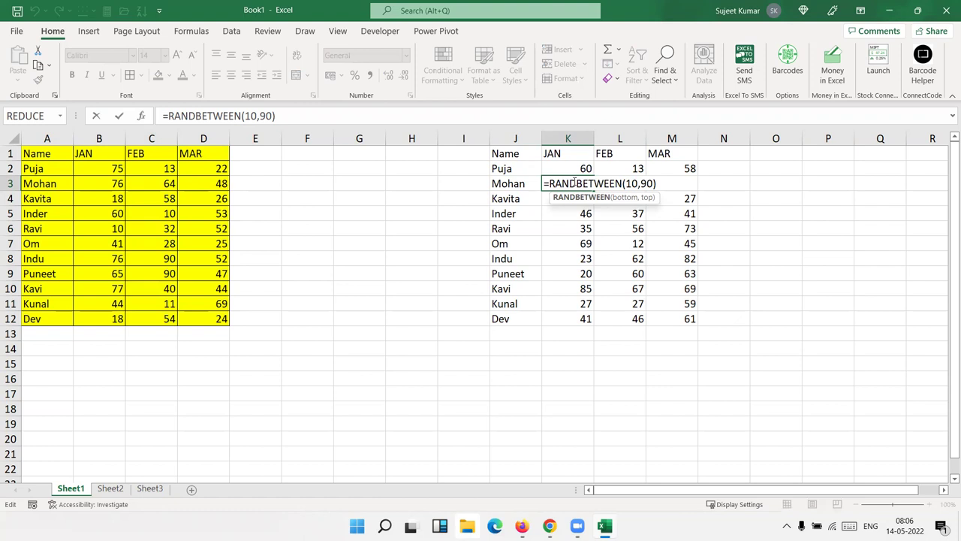
key(Escape)
click(550, 153)
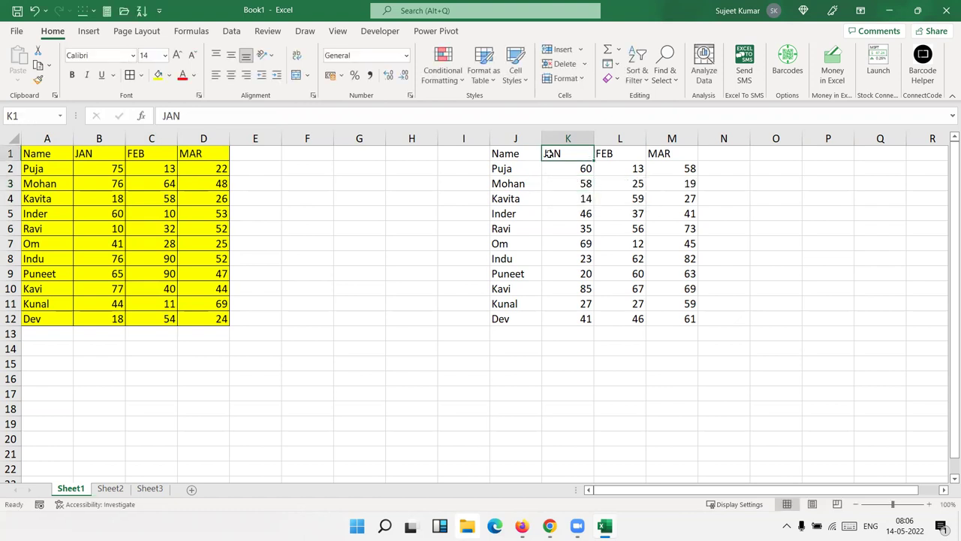
click(514, 168)
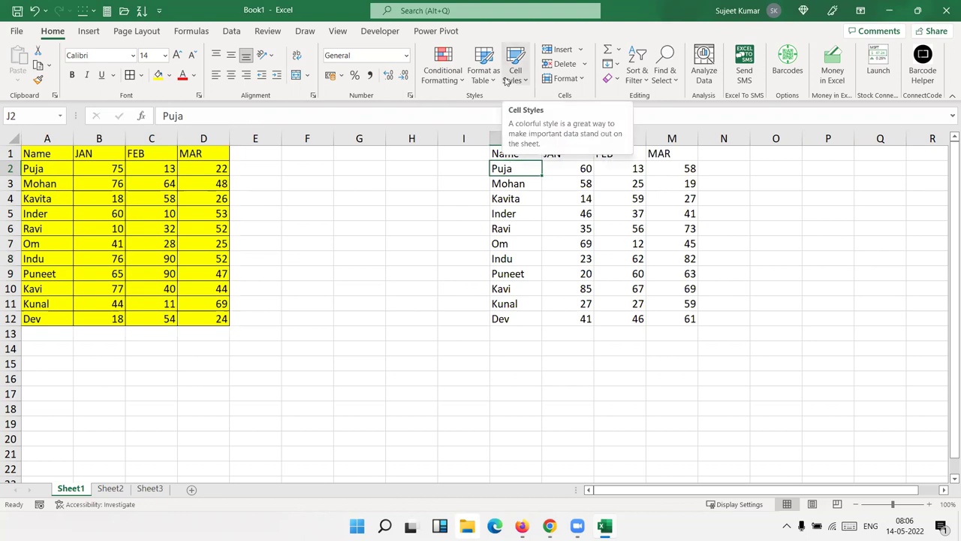
click(185, 202)
click(62, 170)
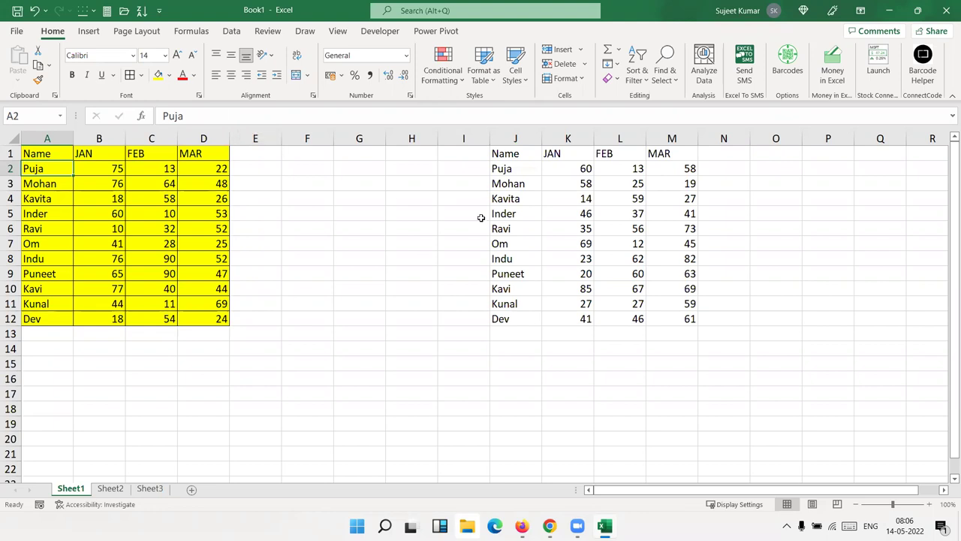
click(547, 170)
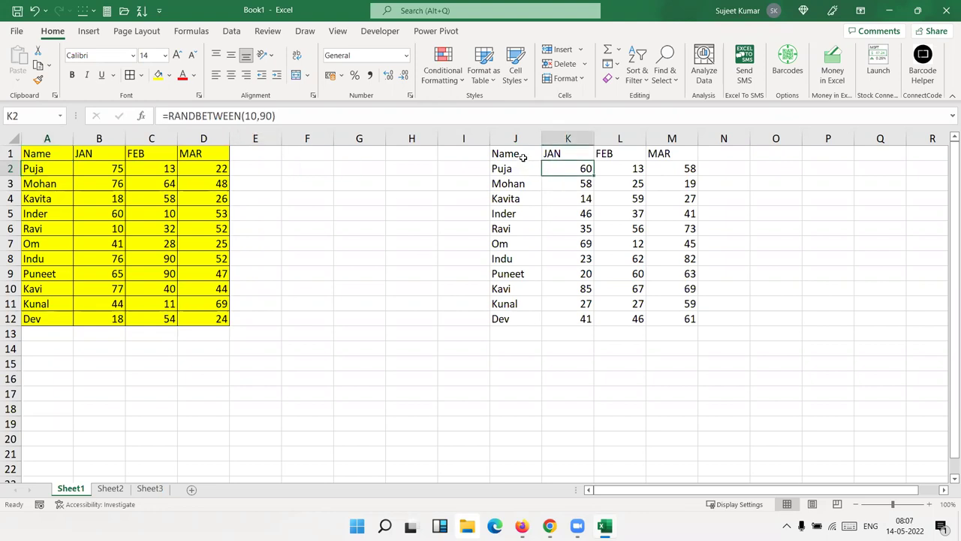
click(519, 155)
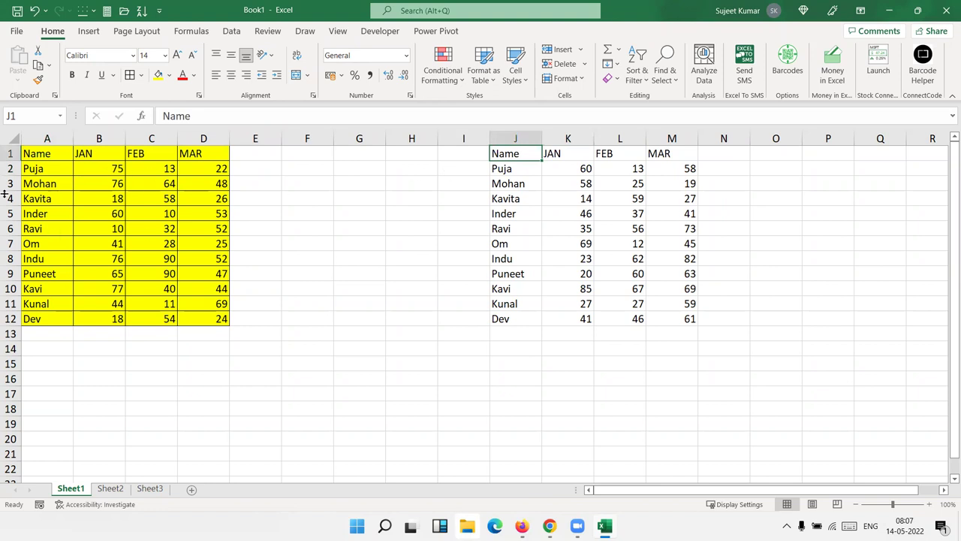
Step: Copy the original table A1:D12, closing Format Cells at I16 unchanged
drag(64, 155, 194, 313)
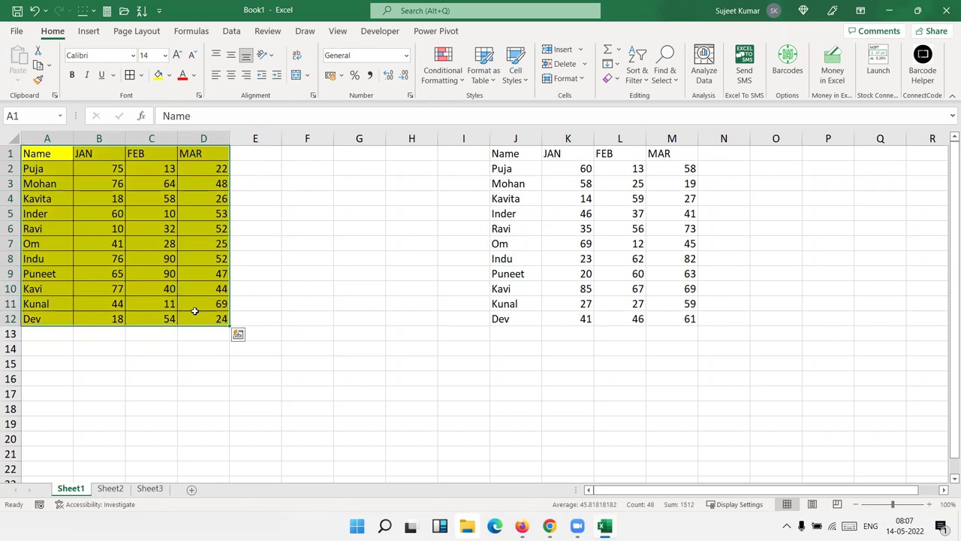
key(ctrl+c)
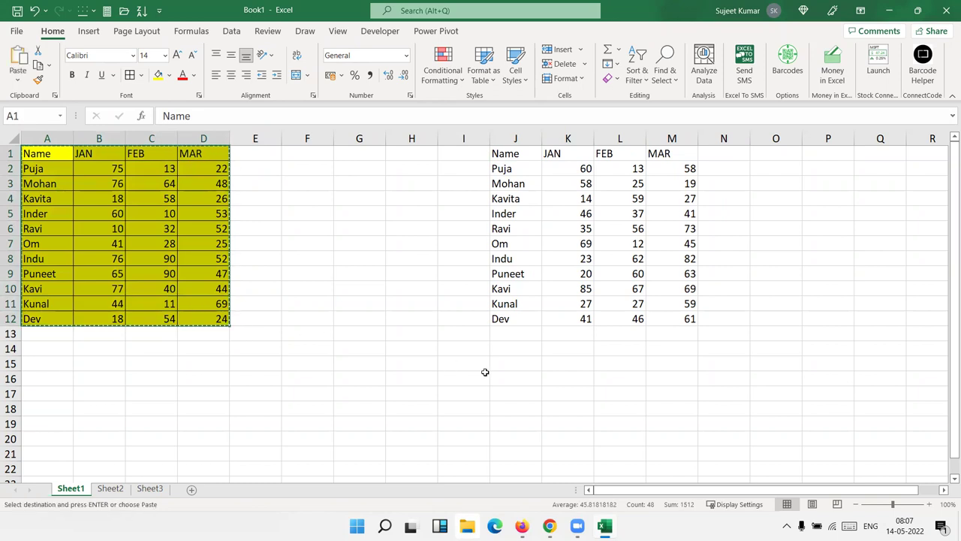
click(485, 373)
right_click(485, 373)
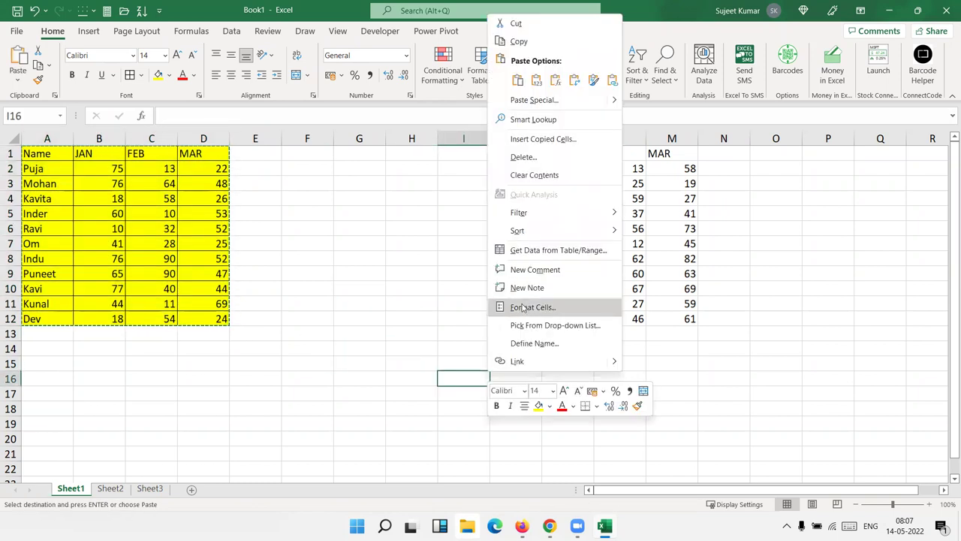
click(524, 307)
click(593, 440)
Step: Paste Special Values of A1:D12 at H14, then confirm I16 holds plain 76
mouse_move(34, 153)
mouse_down()
mouse_move(137, 268)
mouse_move(211, 318)
mouse_up()
key(ctrl+c)
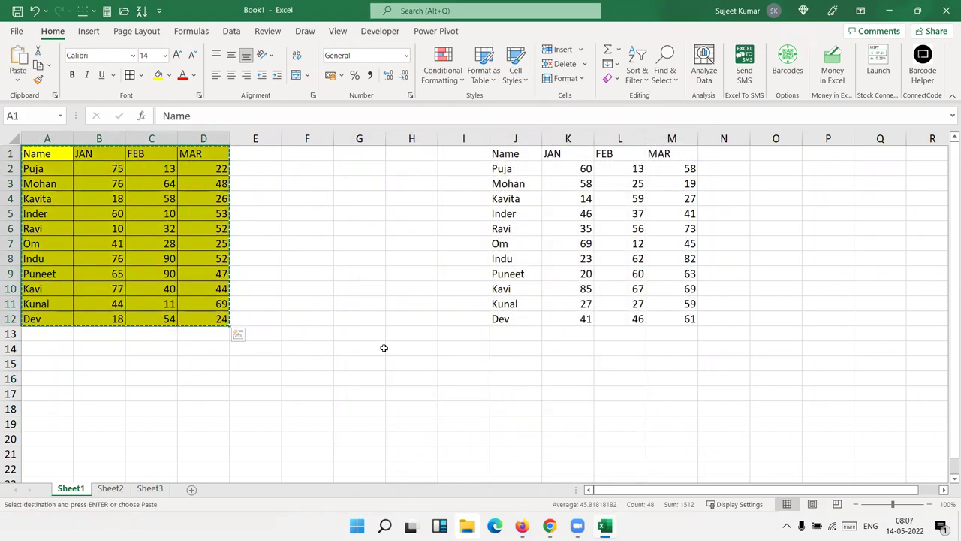
right_click(415, 351)
click(454, 239)
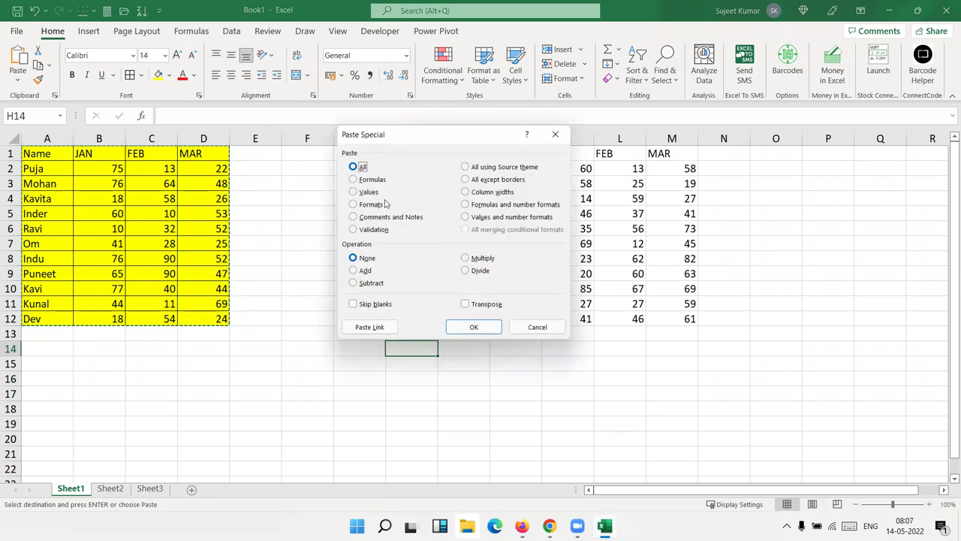
click(362, 193)
click(474, 327)
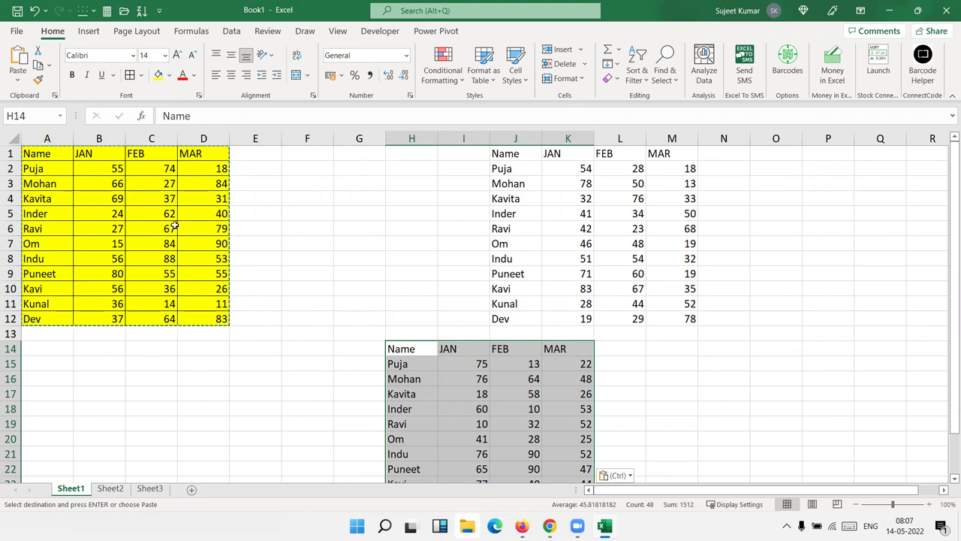
click(472, 383)
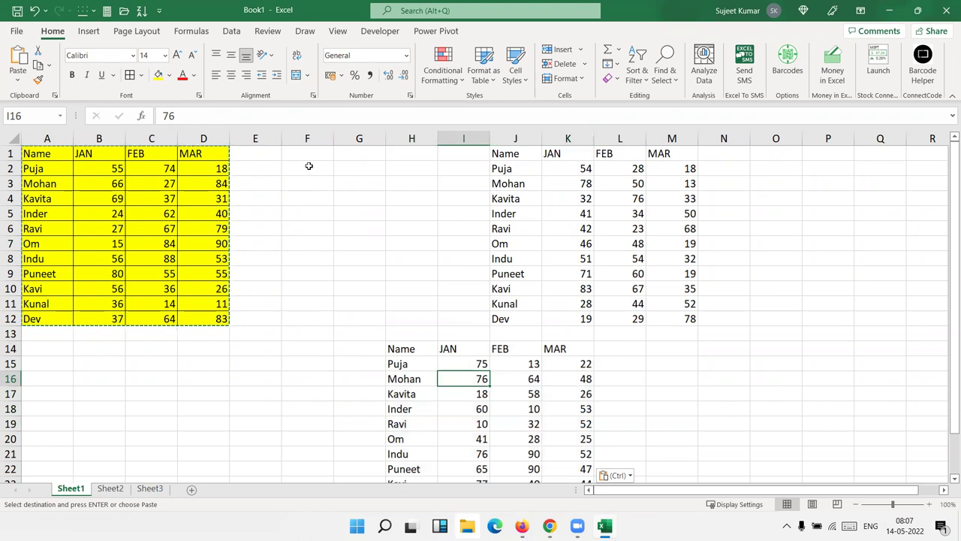
click(233, 109)
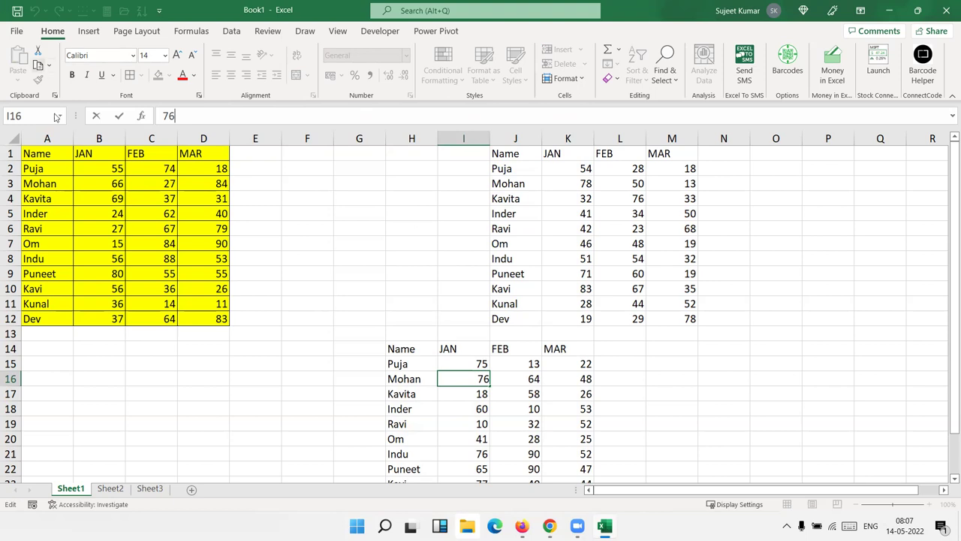
Step: Select the H14 values copy and delete its contents
drag(51, 156, 203, 319)
click(421, 351)
click(438, 364)
key(Up)
key(ctrl+a)
key(Delete)
Step: Move to K2 in the J–M table to show its =RANDBETWEEN(10,90) formula
key(Up)
key(Up)
key(Right)
key(Right)
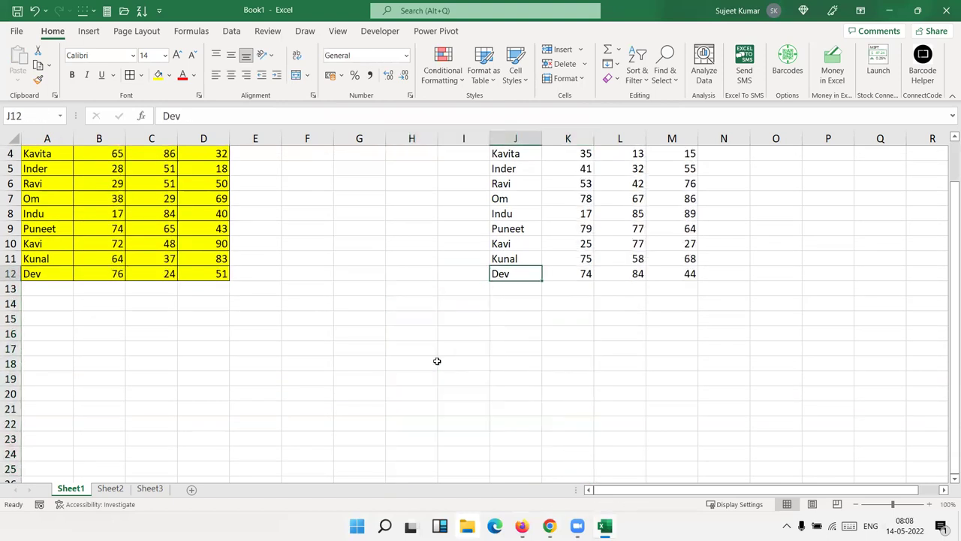
key(ctrl+Up)
key(Right)
key(Down)
key(Right)
key(Left)
key(Right)
key(Right)
key(Right)
key(Left)
key(Left)
key(Left)
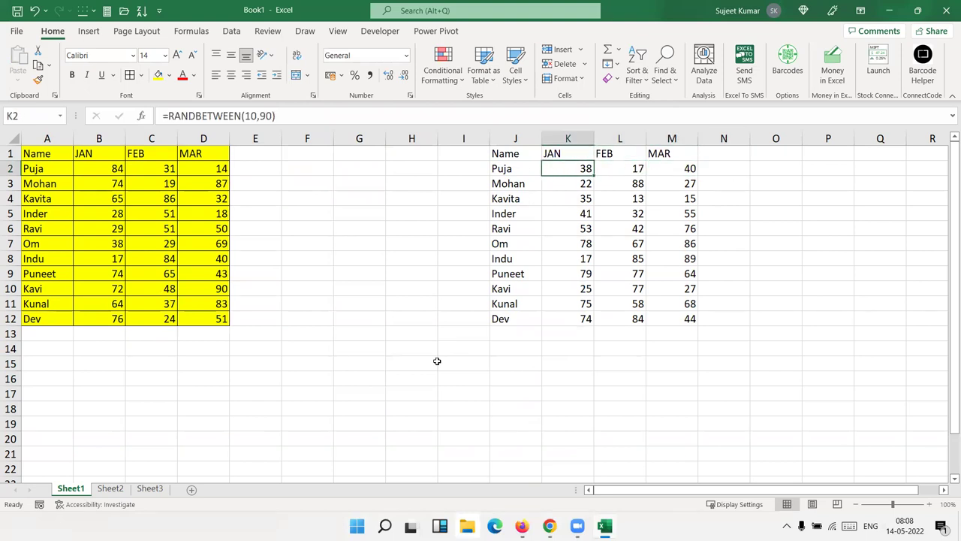
key(Down)
key(Down)
key(Down)
key(Down)
key(Down)
key(Down)
key(Down)
key(Down)
key(Down)
key(Down)
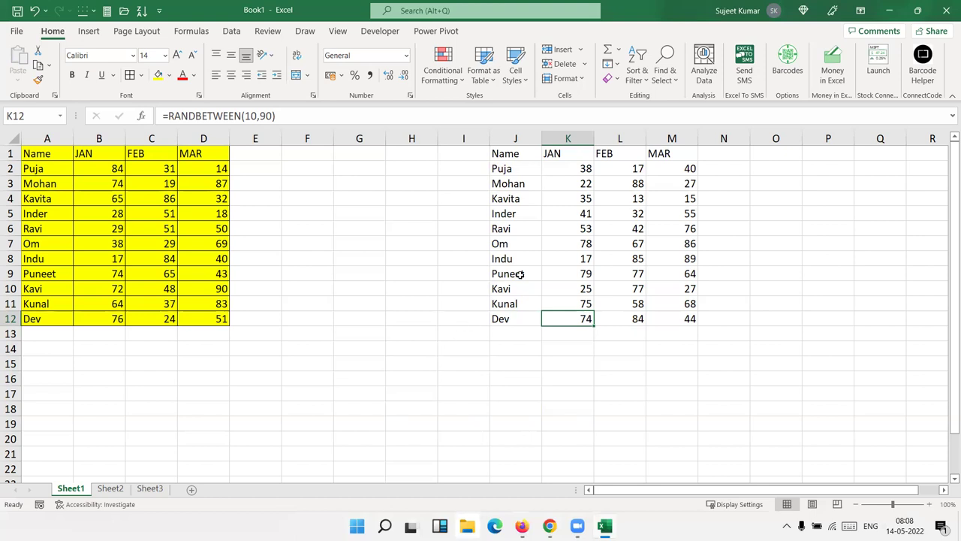
Step: Copy K2:M12 and Paste Special Values over itself, leaving fixed numbers like 67 in L7
click(567, 168)
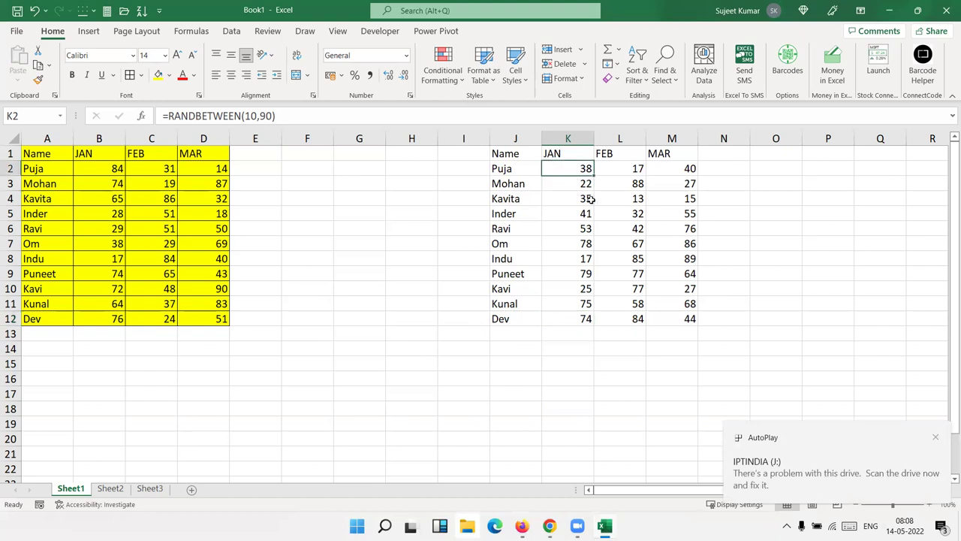
drag(591, 199, 676, 311)
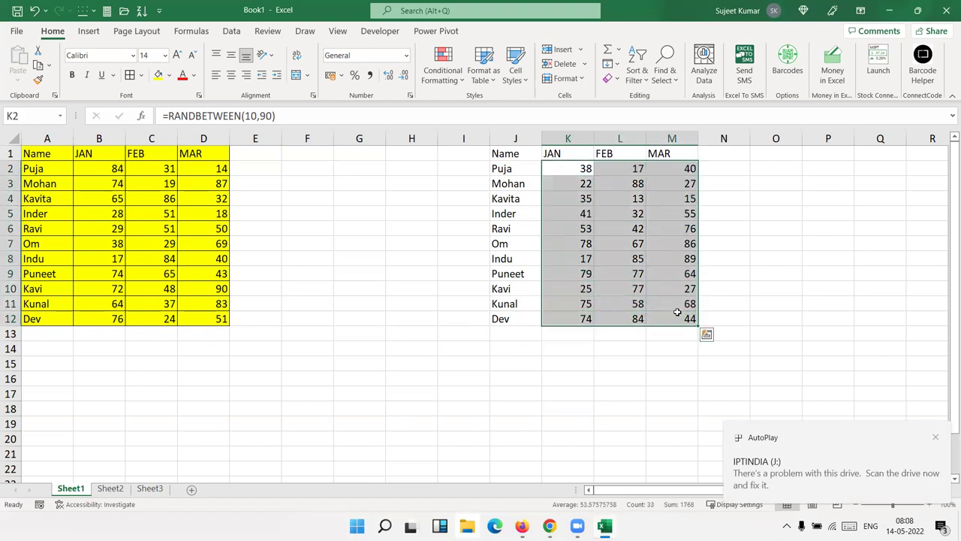
right_click(615, 241)
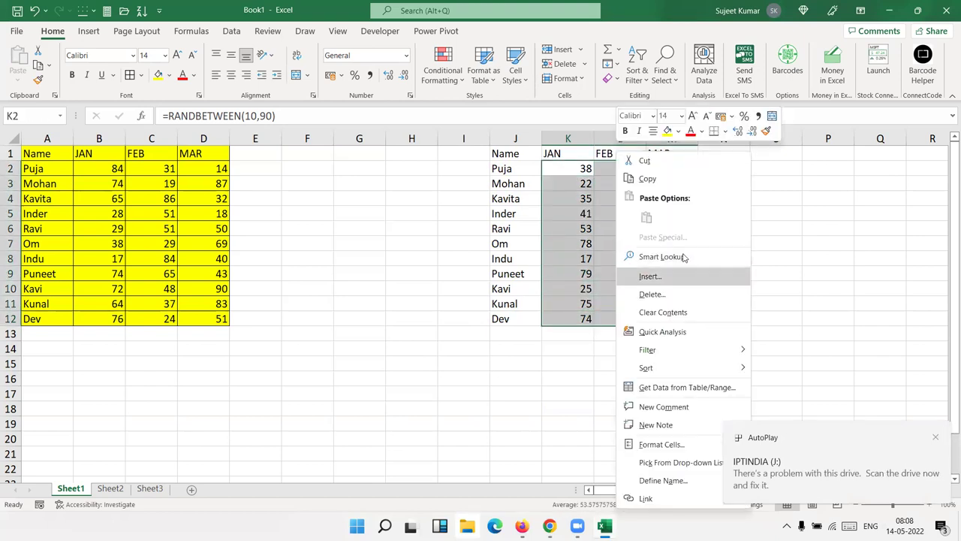
click(650, 175)
right_click(642, 182)
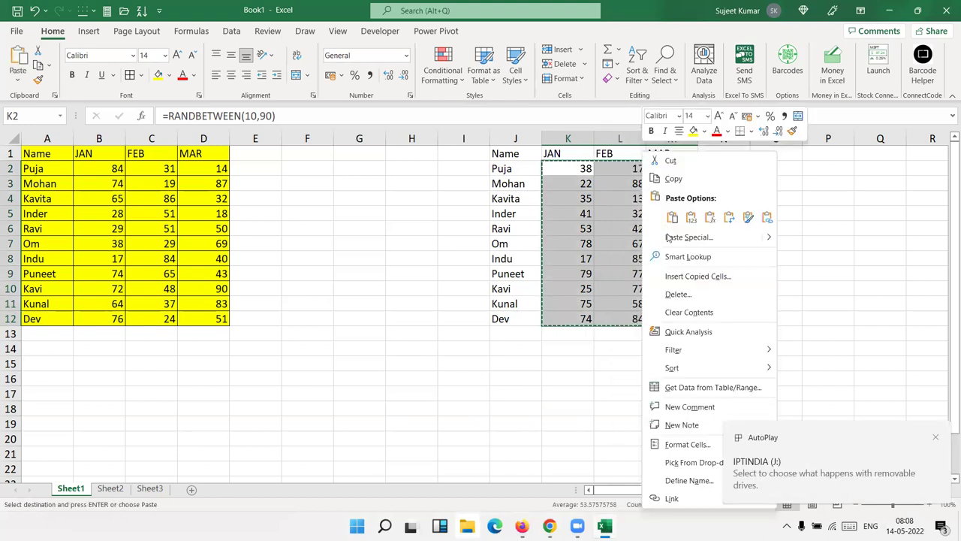
click(668, 238)
click(582, 193)
drag(553, 140, 238, 166)
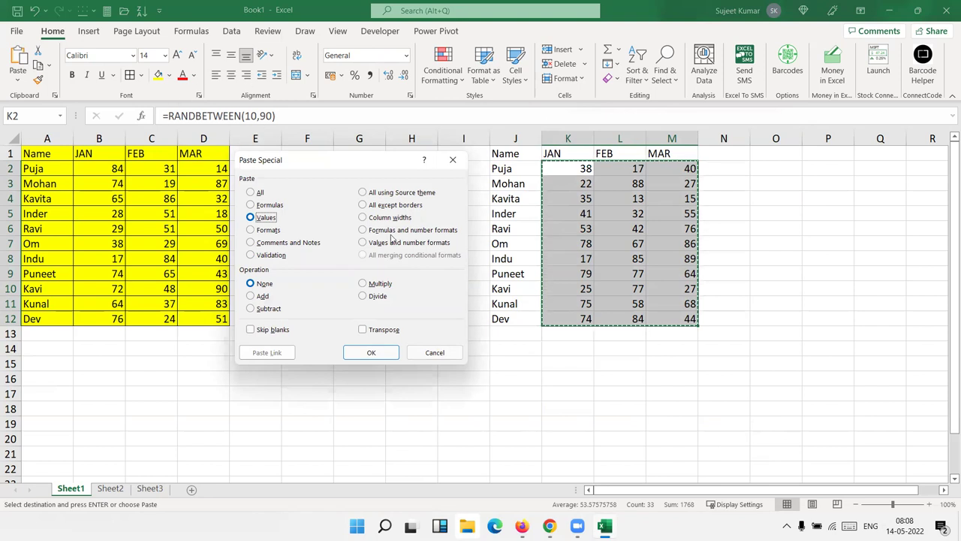
click(375, 352)
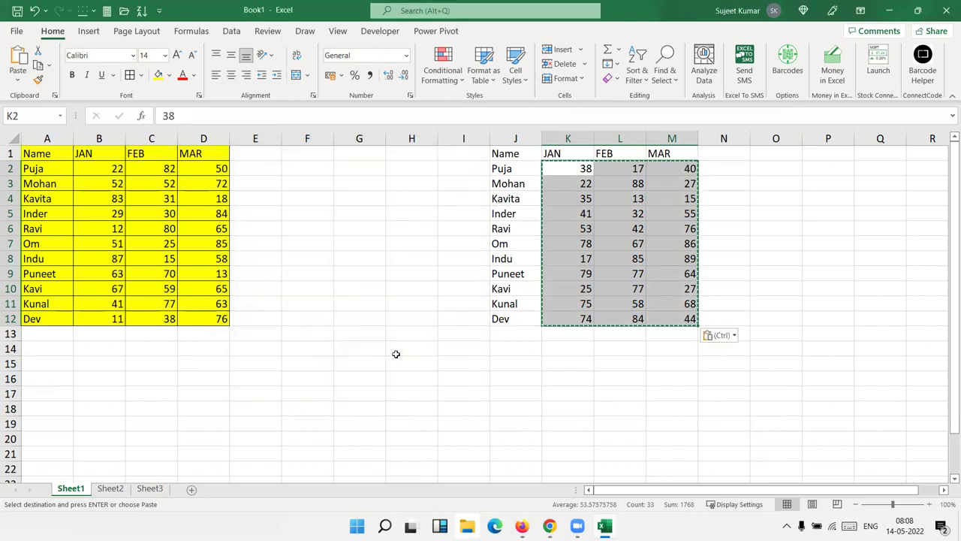
click(640, 241)
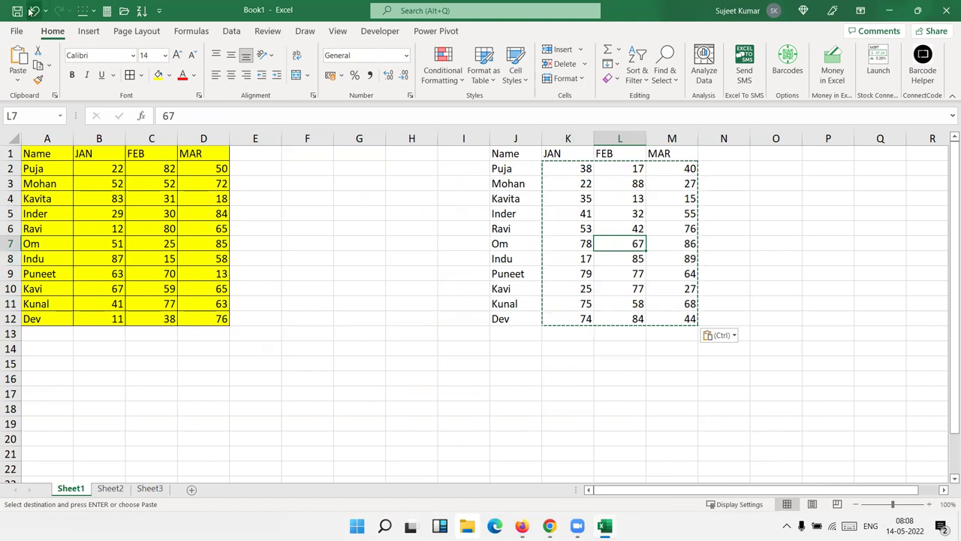
Step: Go to File > Open and browse the list of recent workbooks
click(16, 31)
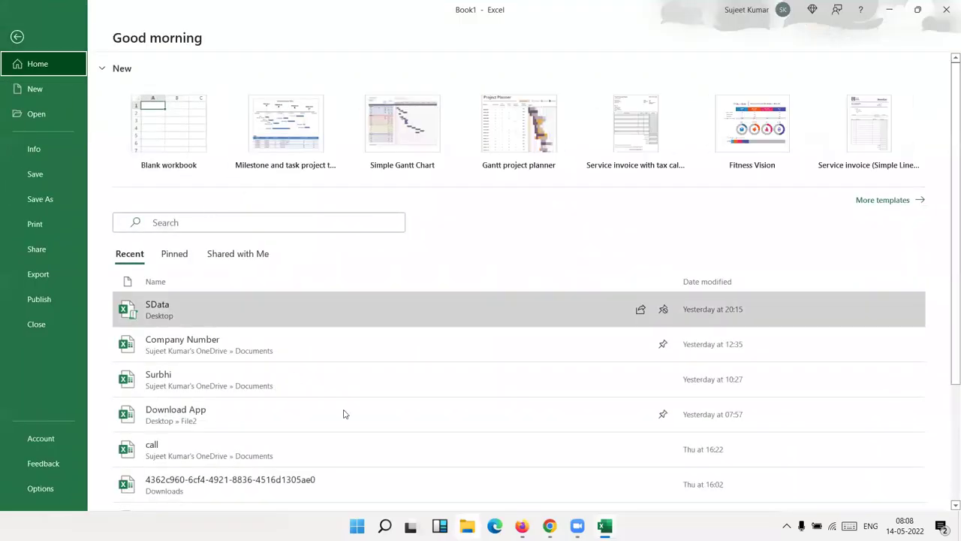
scroll(353, 402, down, 3)
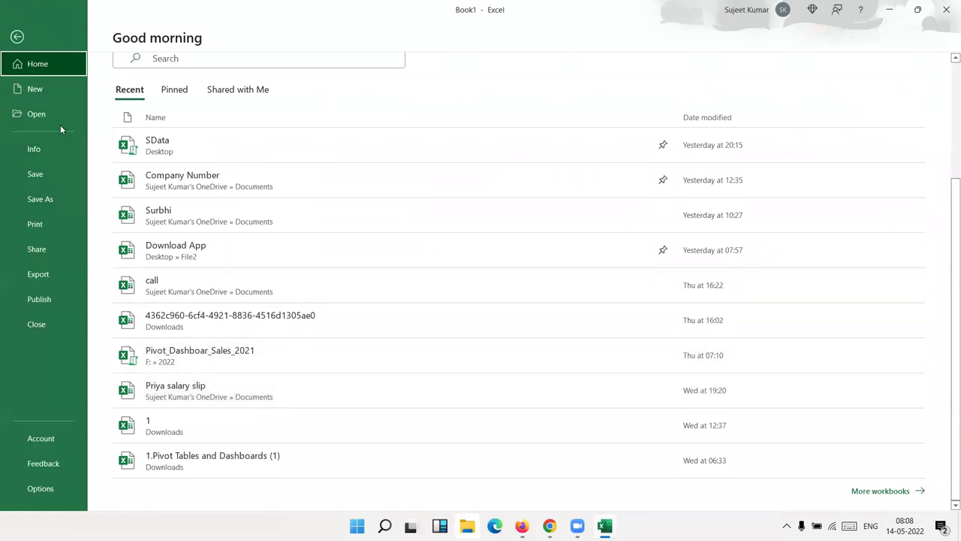
click(58, 122)
scroll(574, 334, down, 3)
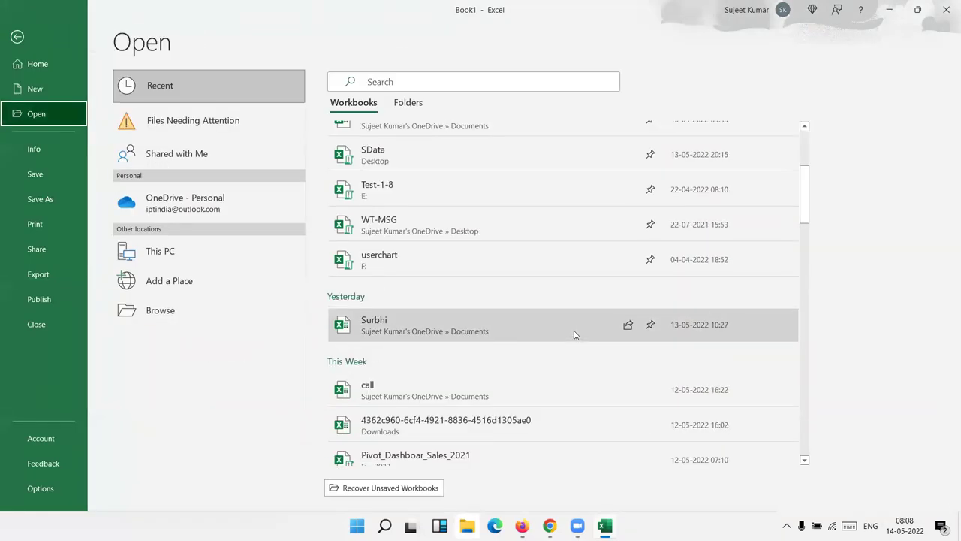
scroll(568, 328, up, 3)
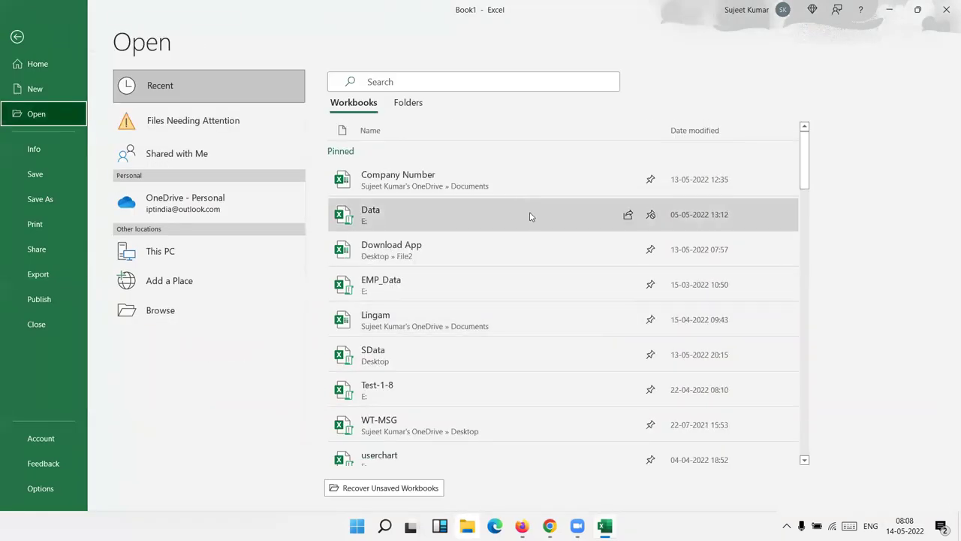
scroll(531, 225, down, 3)
scroll(533, 249, down, 1)
scroll(533, 248, down, 1)
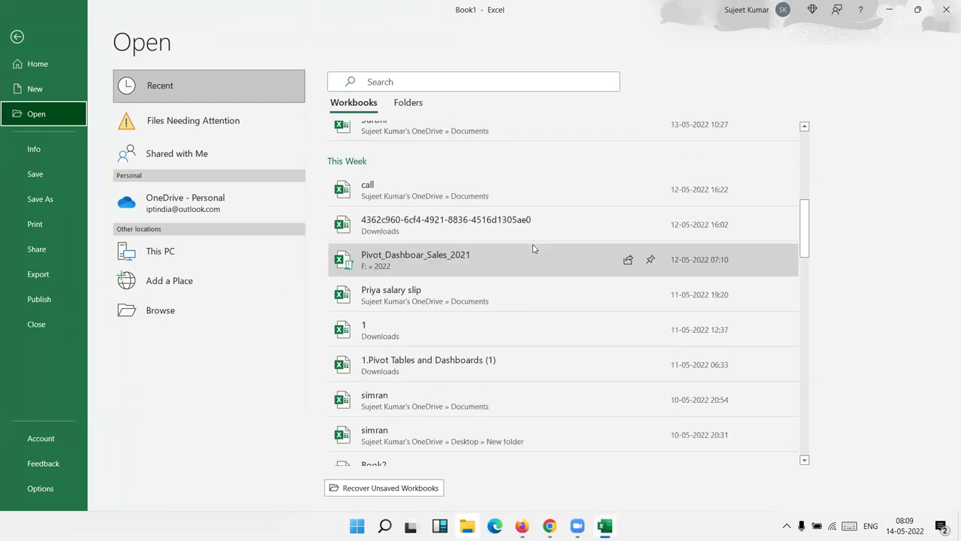
scroll(534, 249, down, 1)
scroll(536, 249, down, 1)
scroll(535, 249, down, 3)
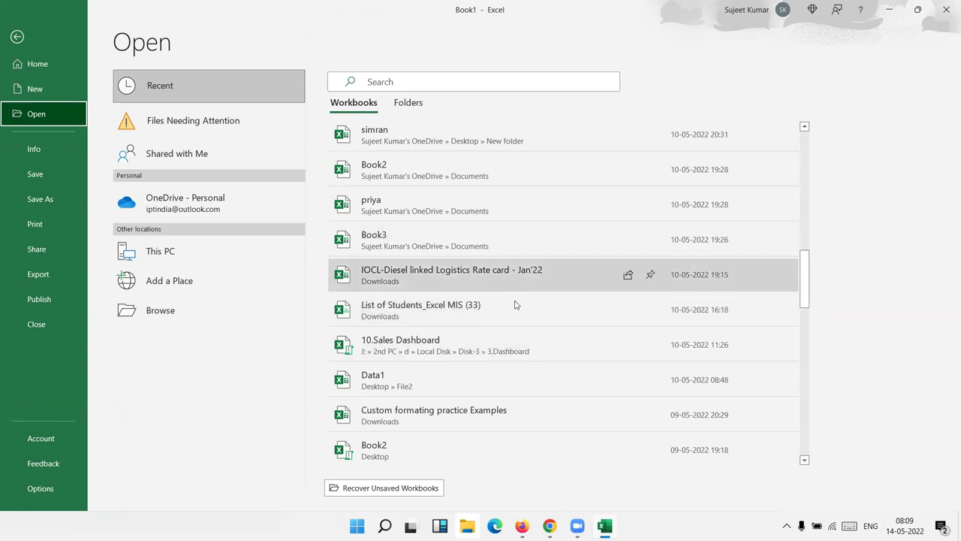
scroll(528, 398, down, 3)
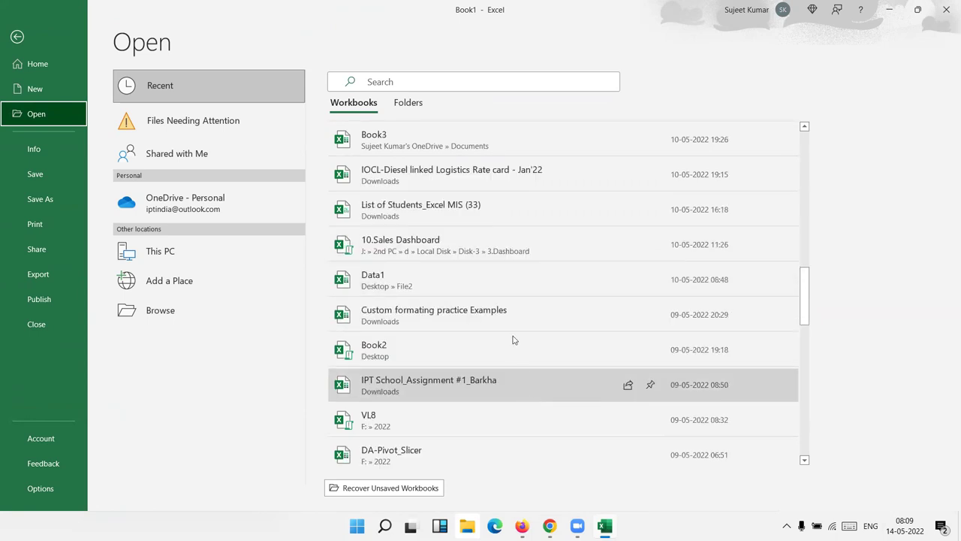
scroll(515, 357, down, 3)
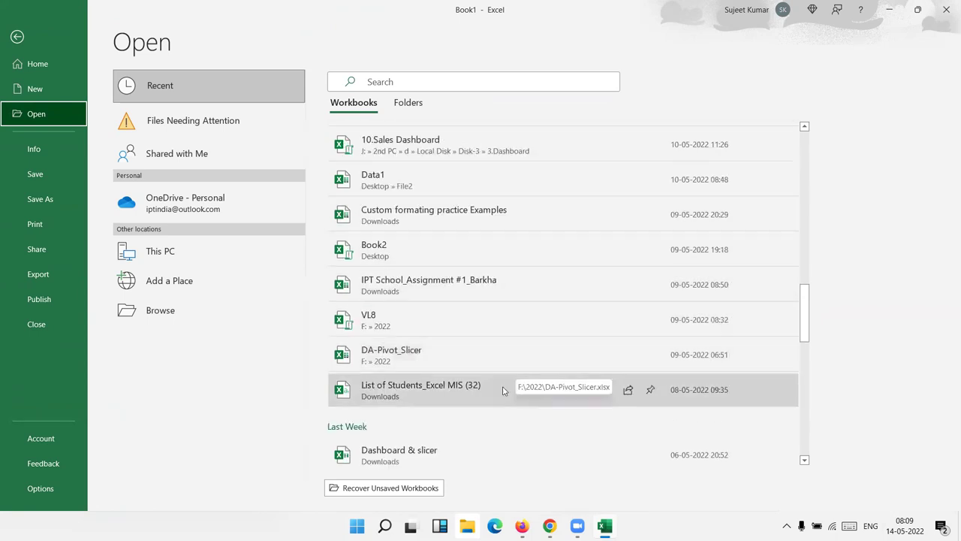
scroll(507, 387, down, 3)
scroll(502, 389, down, 3)
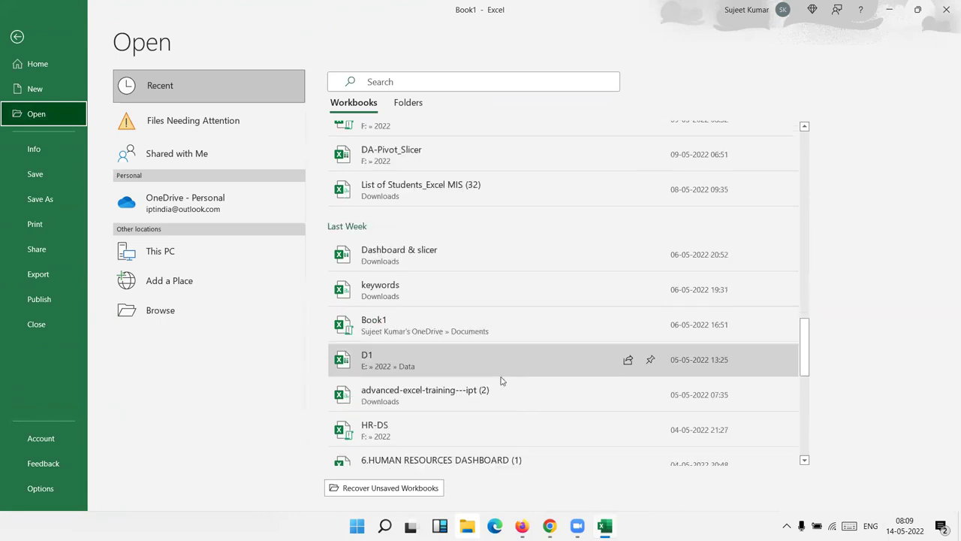
scroll(502, 383, down, 3)
scroll(502, 381, down, 3)
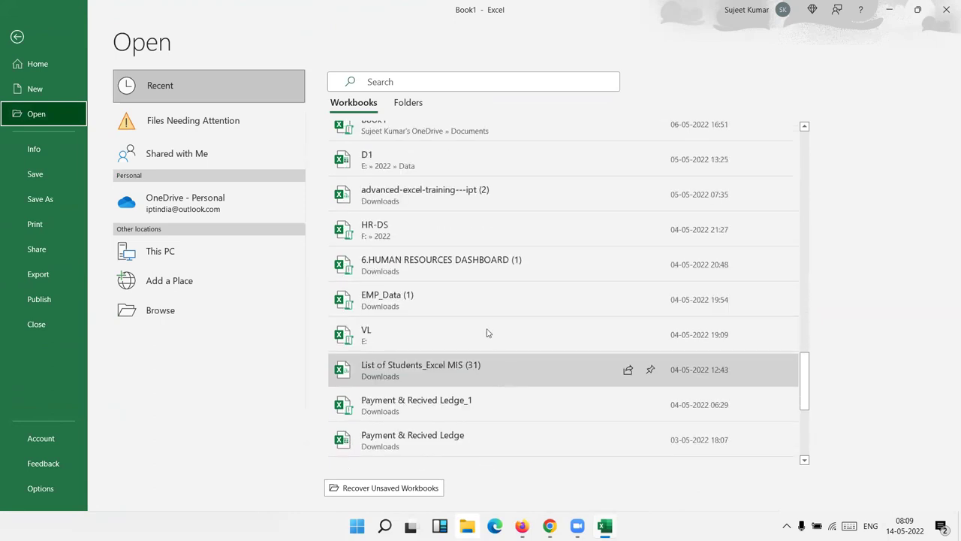
scroll(489, 333, up, 9)
Step: Search recent workbooks for 'sa' and open 10.Sales Dashboard
click(412, 84)
text(sa)
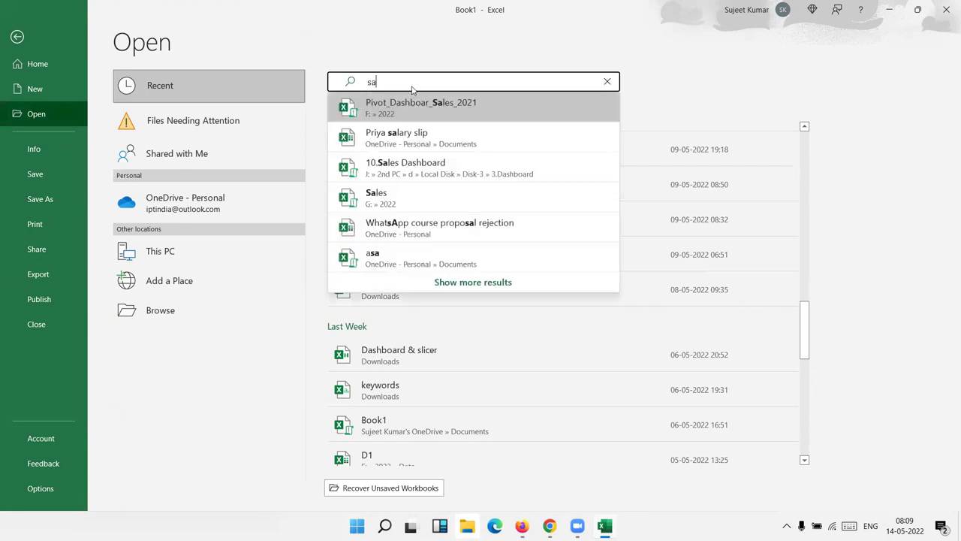
click(386, 175)
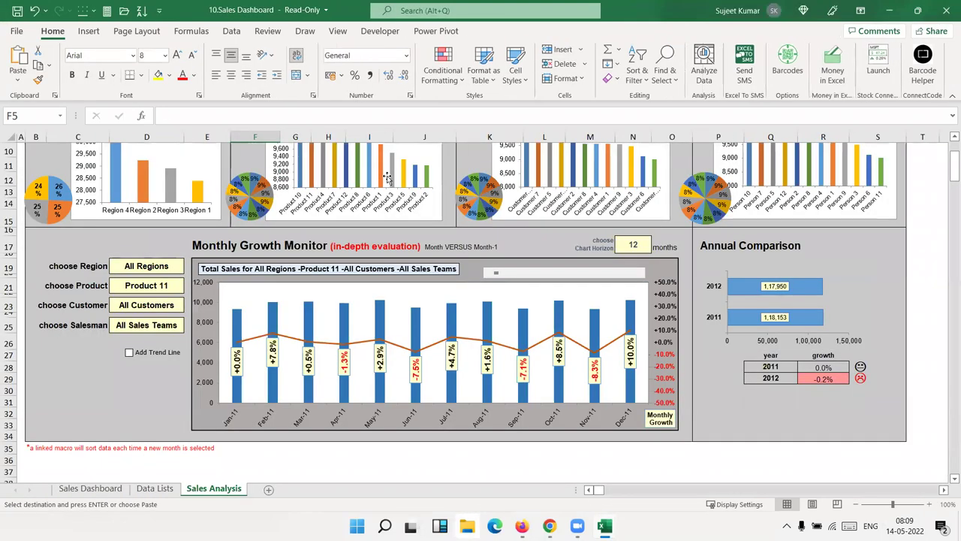
scroll(472, 257, up, 3)
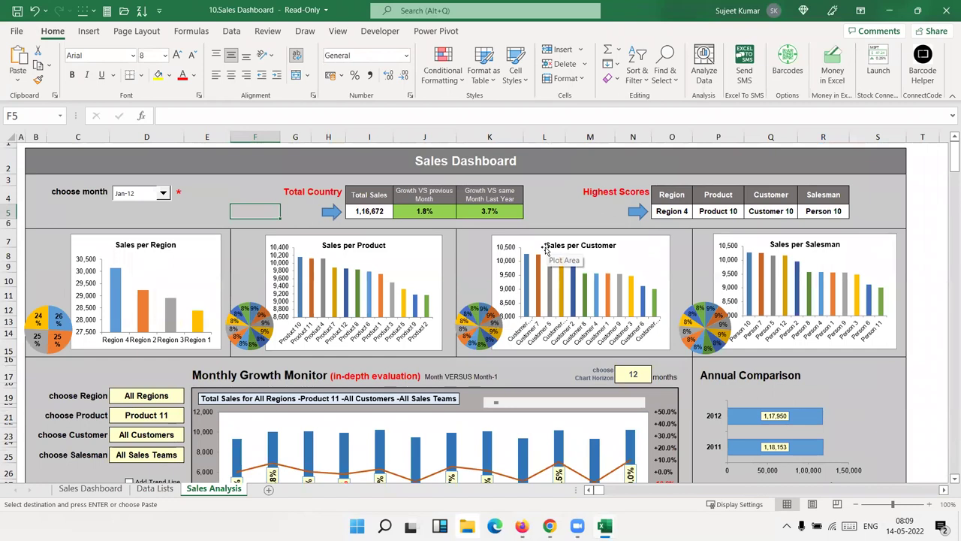
click(433, 262)
click(582, 249)
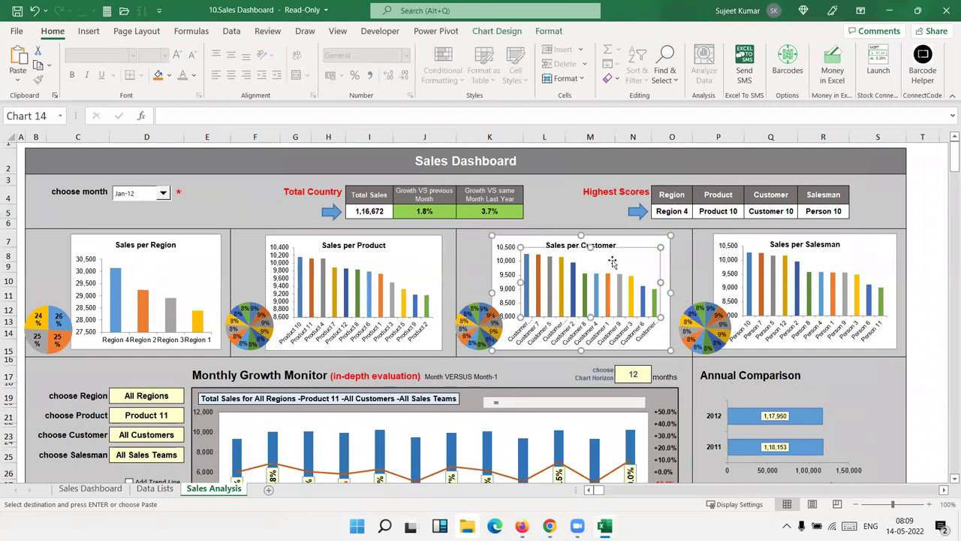
click(448, 209)
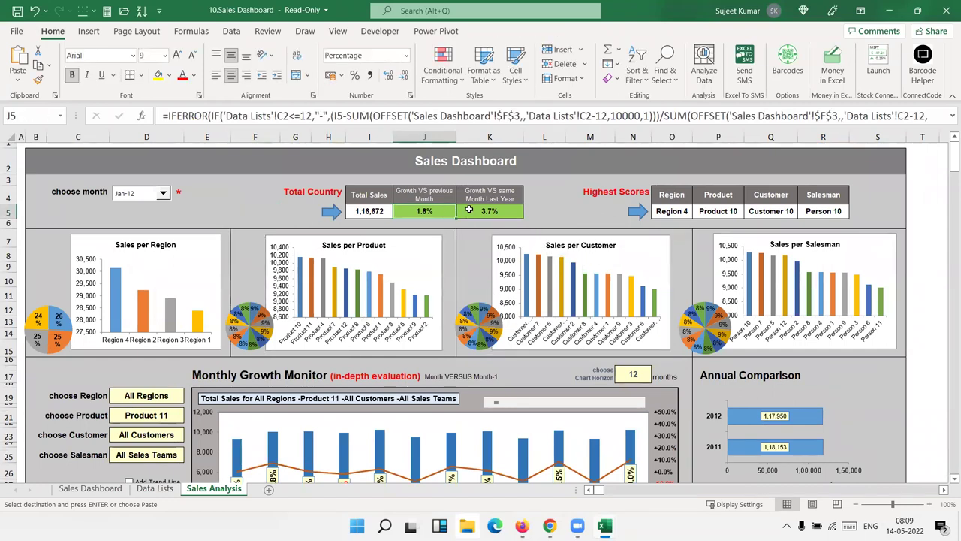
click(686, 210)
click(709, 211)
click(771, 211)
click(823, 211)
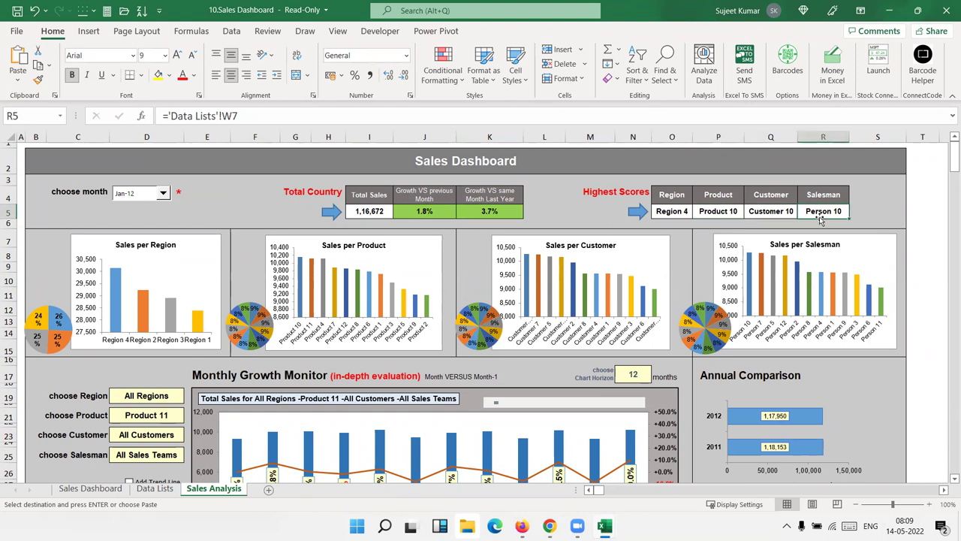
scroll(342, 279, down, 3)
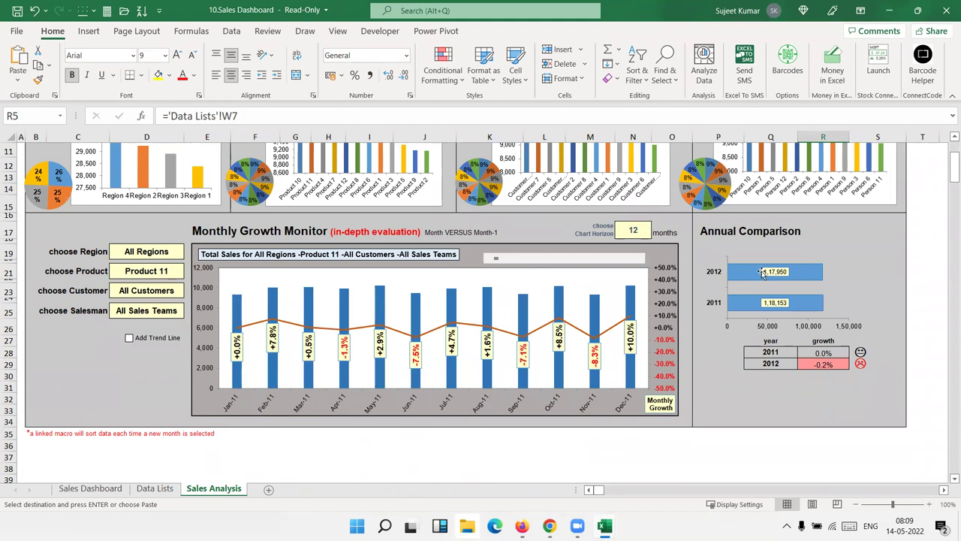
click(771, 352)
click(825, 355)
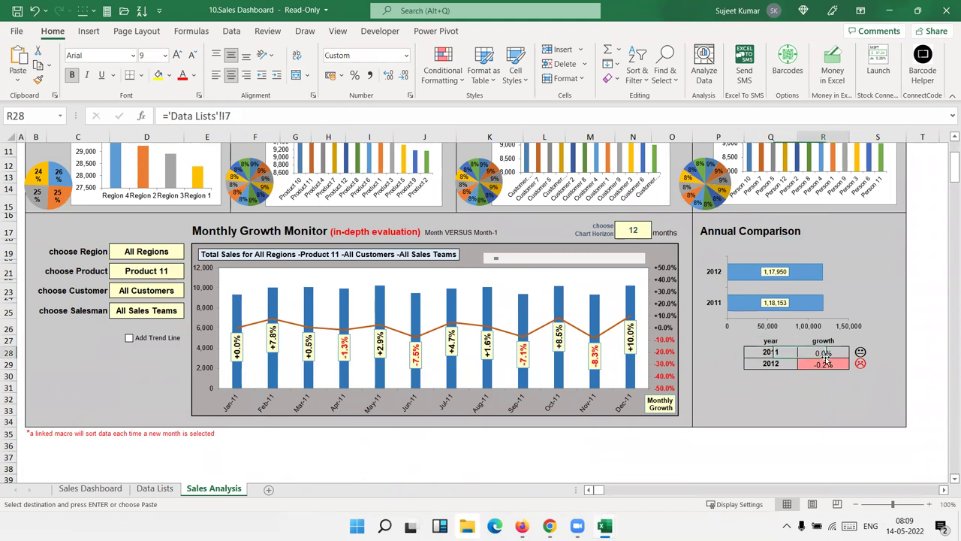
click(827, 363)
scroll(515, 282, up, 3)
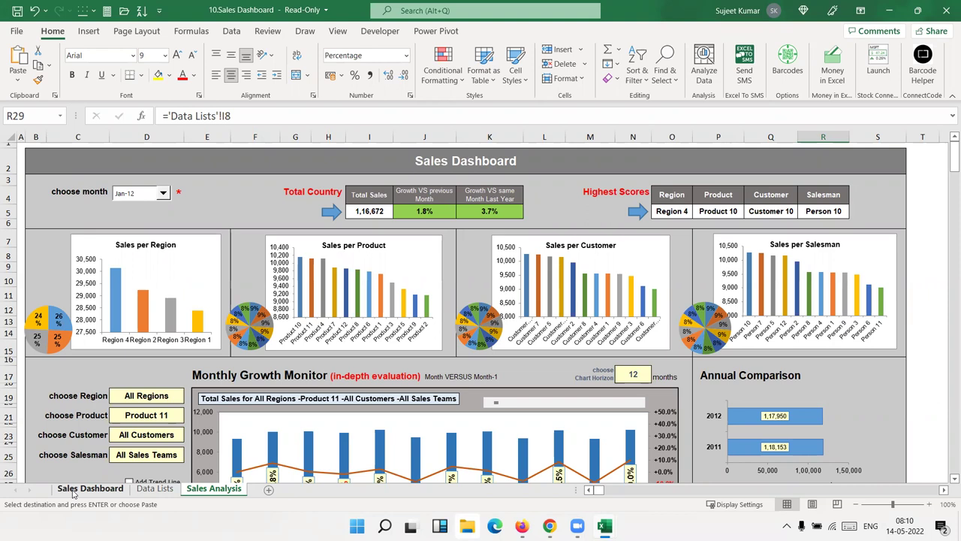
Step: Copy the Sales Analysis sheet to (new book) using Move or Copy with Create a copy ticked
right_click(223, 492)
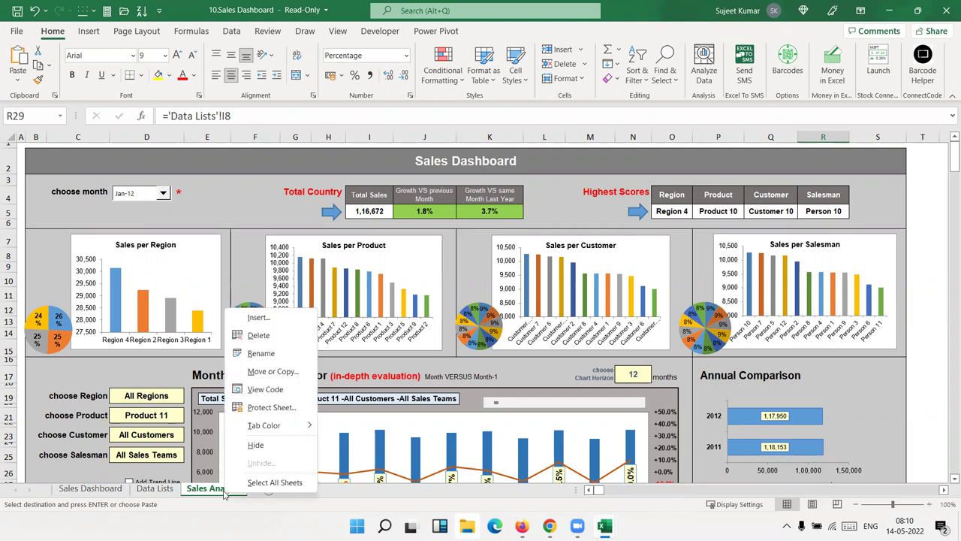
click(274, 371)
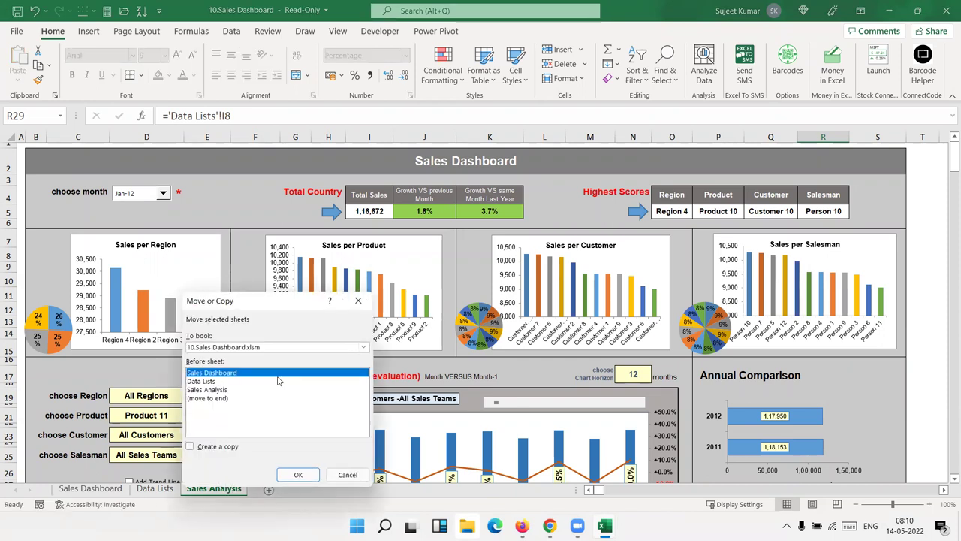
click(215, 447)
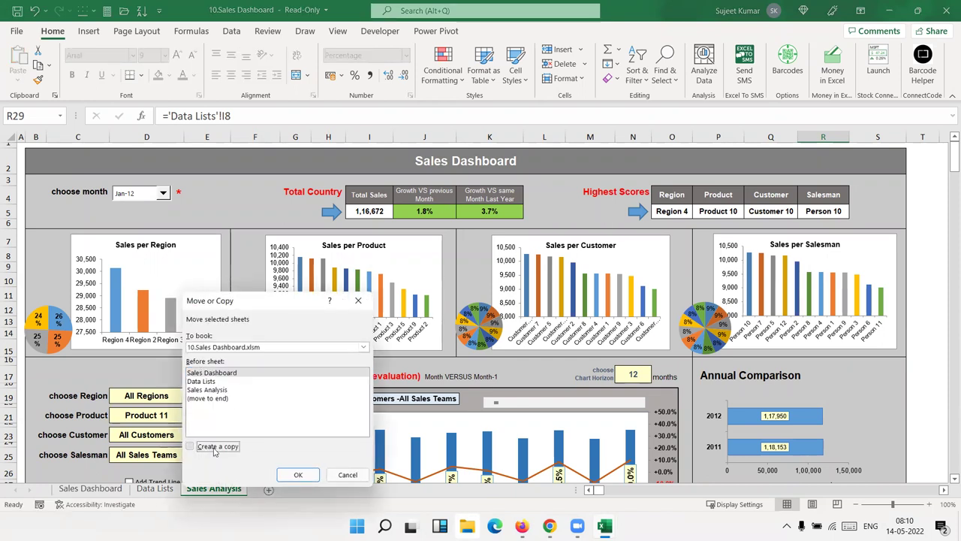
click(225, 348)
click(222, 360)
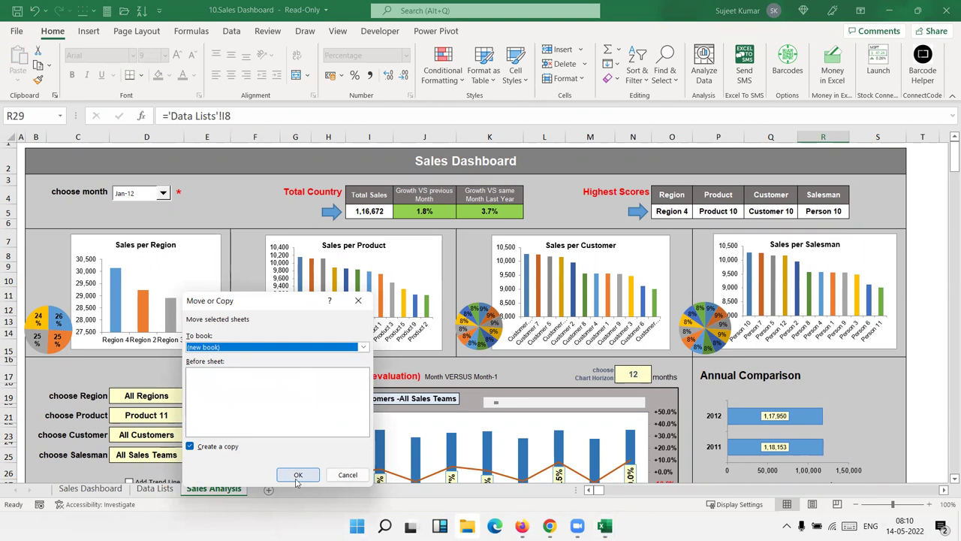
click(298, 476)
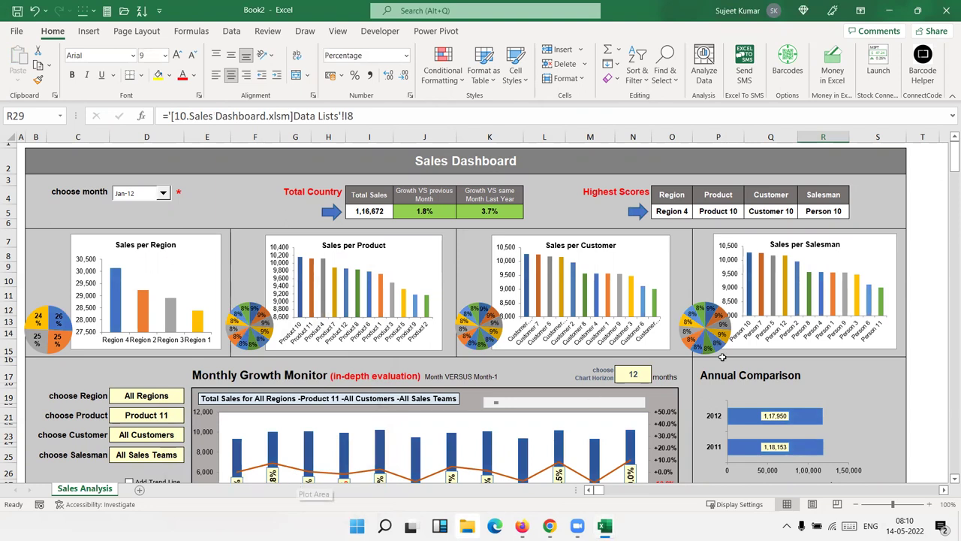
scroll(781, 352, down, 10)
scroll(781, 353, up, 6)
scroll(676, 315, up, 2)
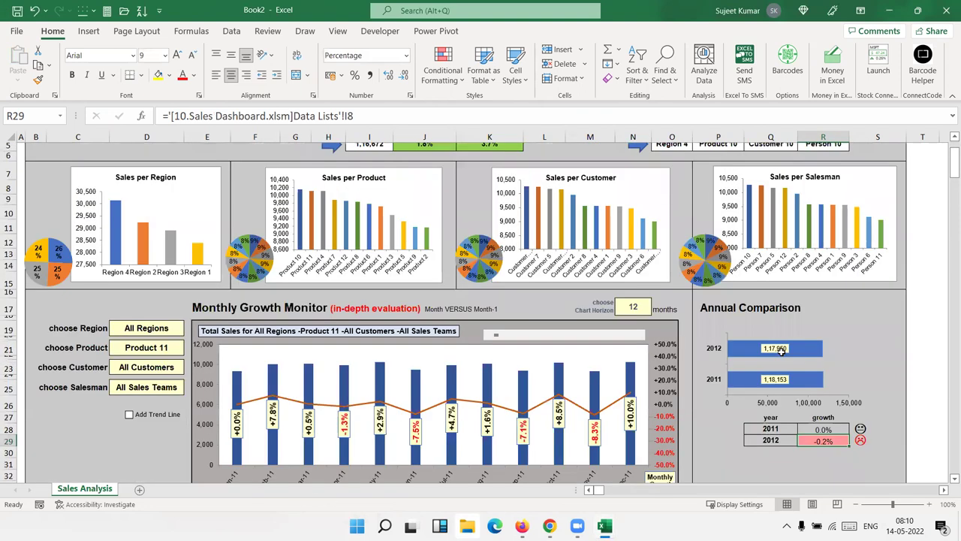
scroll(526, 263, up, 2)
click(359, 209)
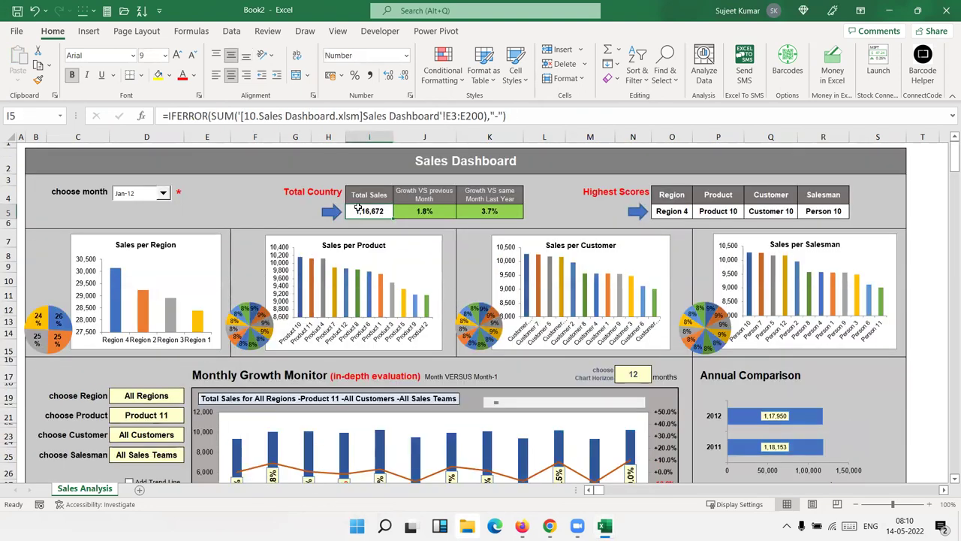
click(210, 118)
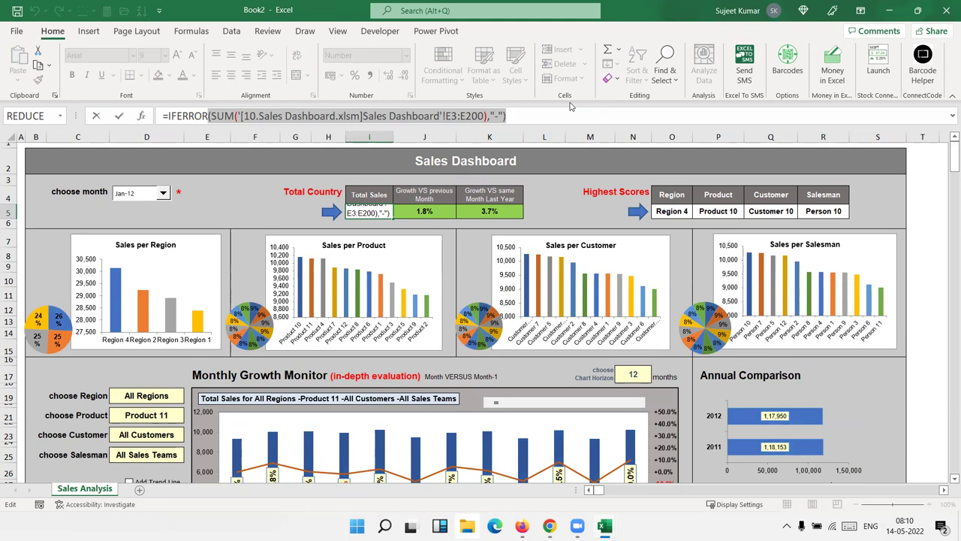
key(Escape)
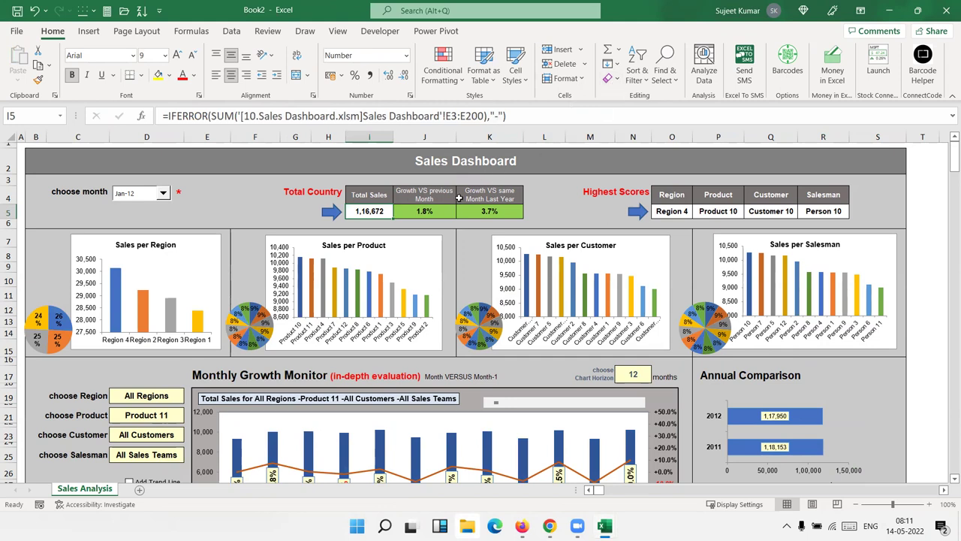
click(459, 198)
drag(370, 213, 502, 200)
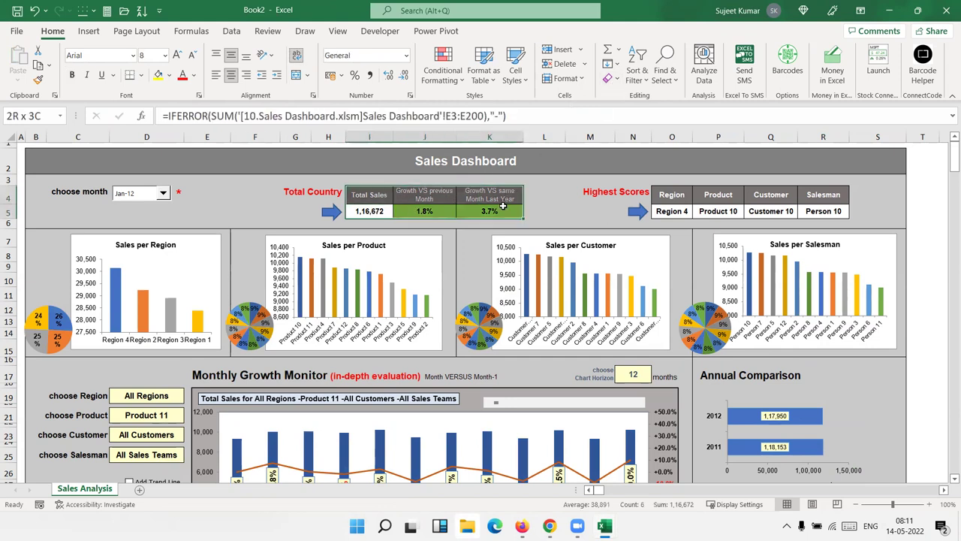
drag(672, 211, 797, 201)
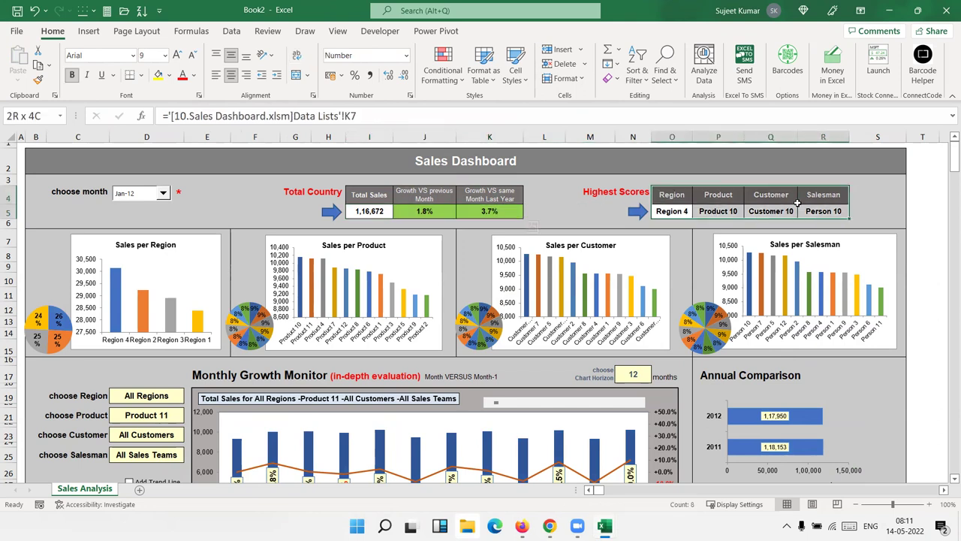
scroll(751, 356, down, 3)
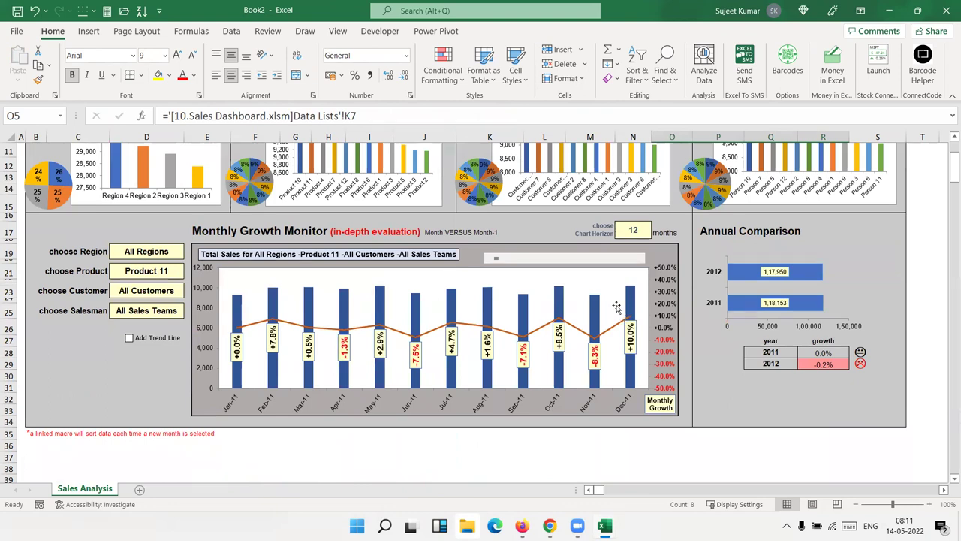
scroll(143, 226, up, 3)
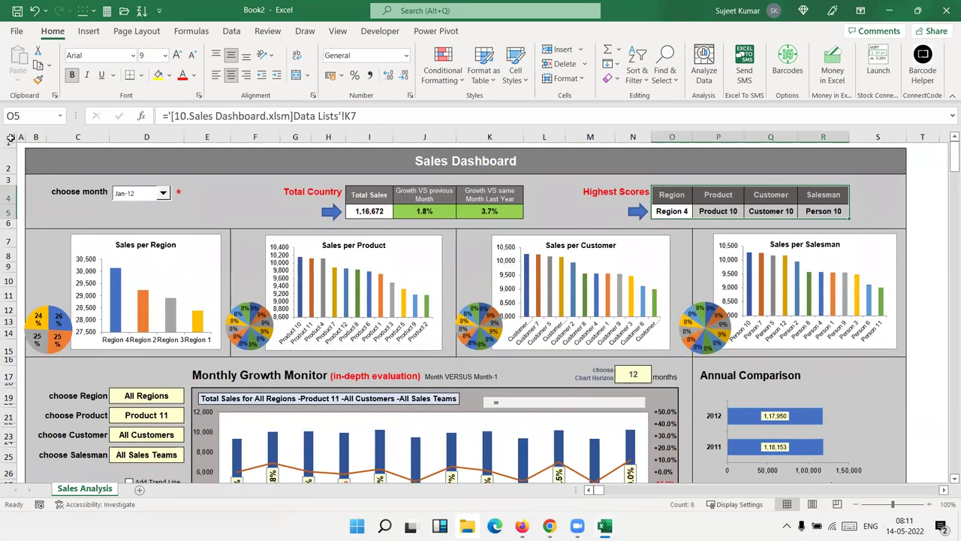
Step: Copy the entire sheet and Paste Special it back onto itself as Values
key(ctrl+q)
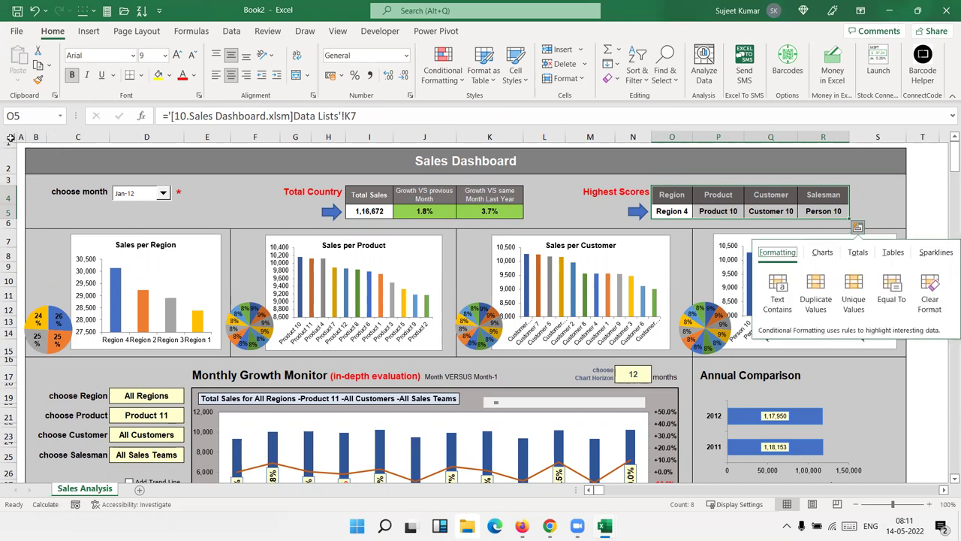
click(11, 137)
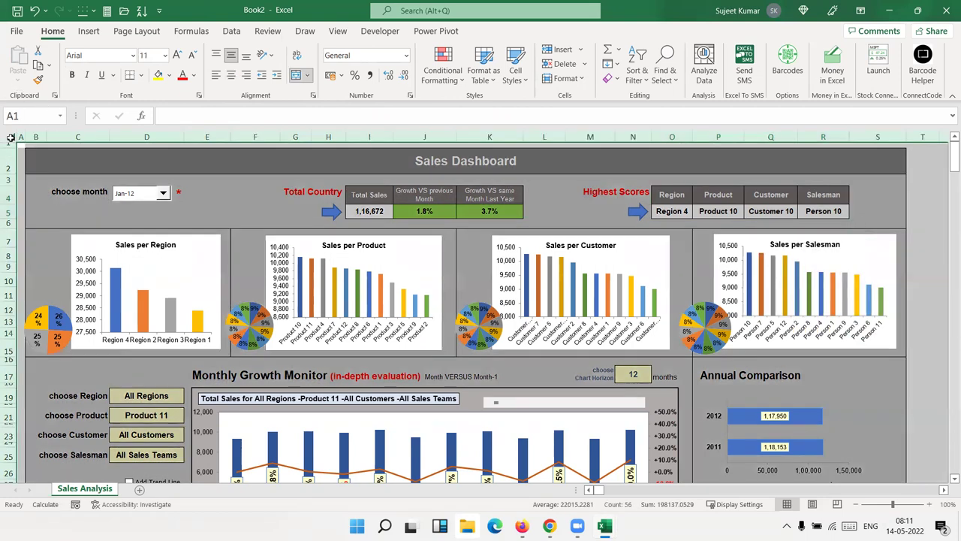
key(ctrl+c)
right_click(244, 199)
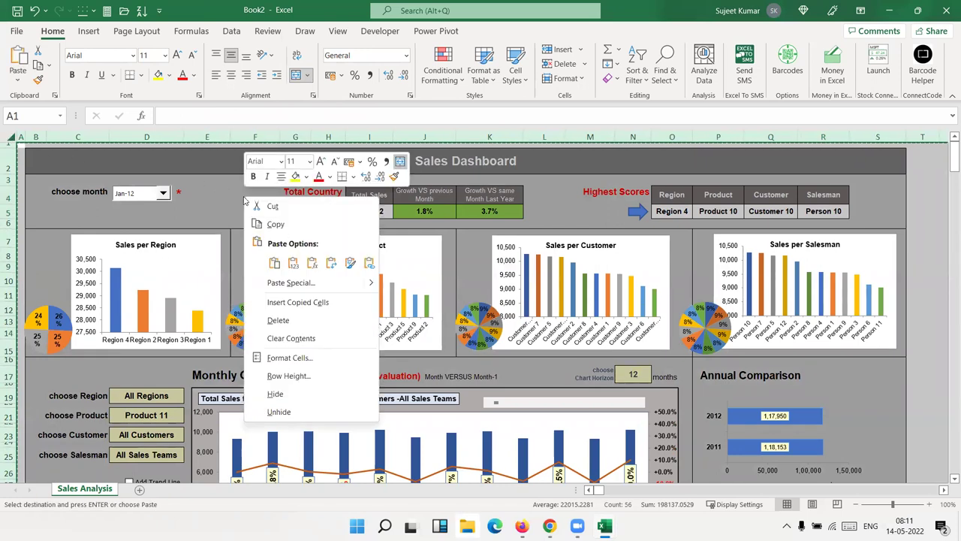
click(293, 283)
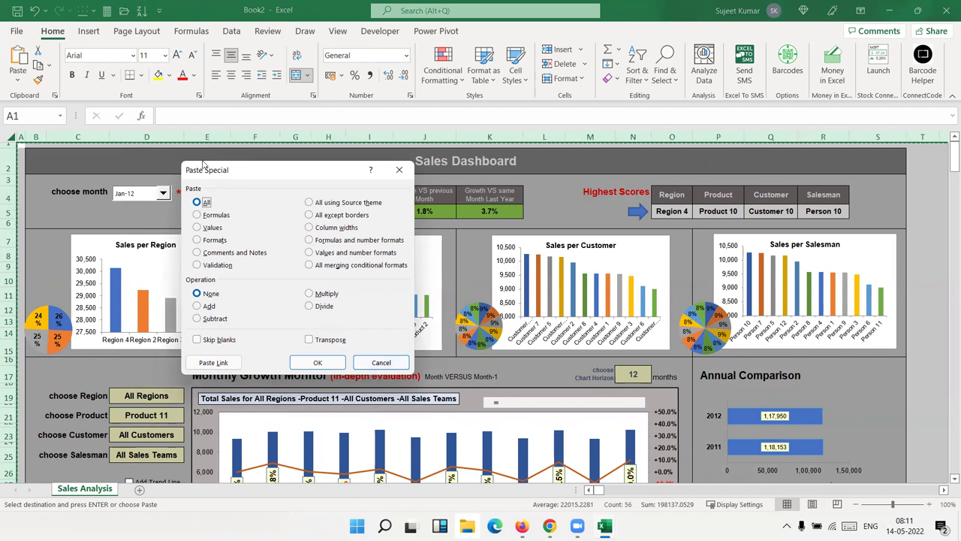
drag(202, 164, 173, 125)
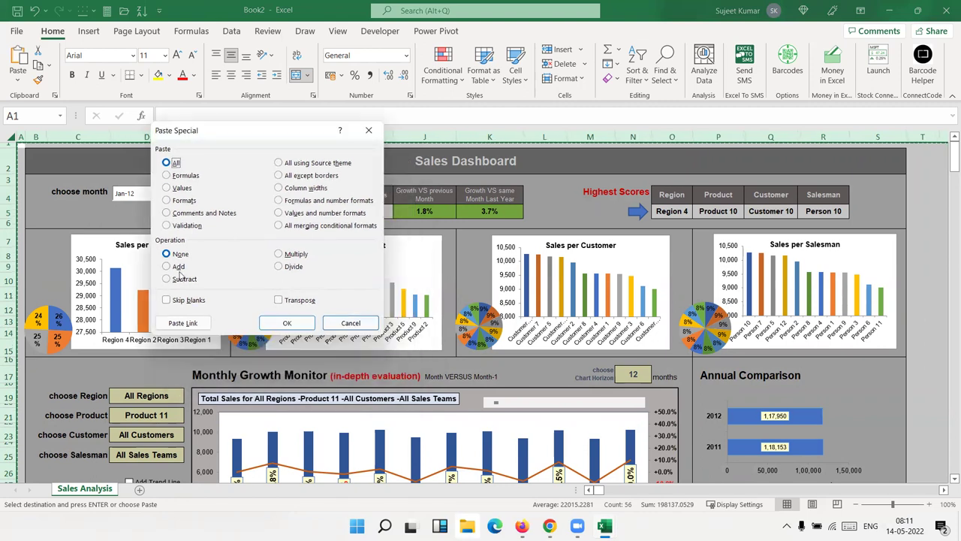
click(167, 188)
click(287, 324)
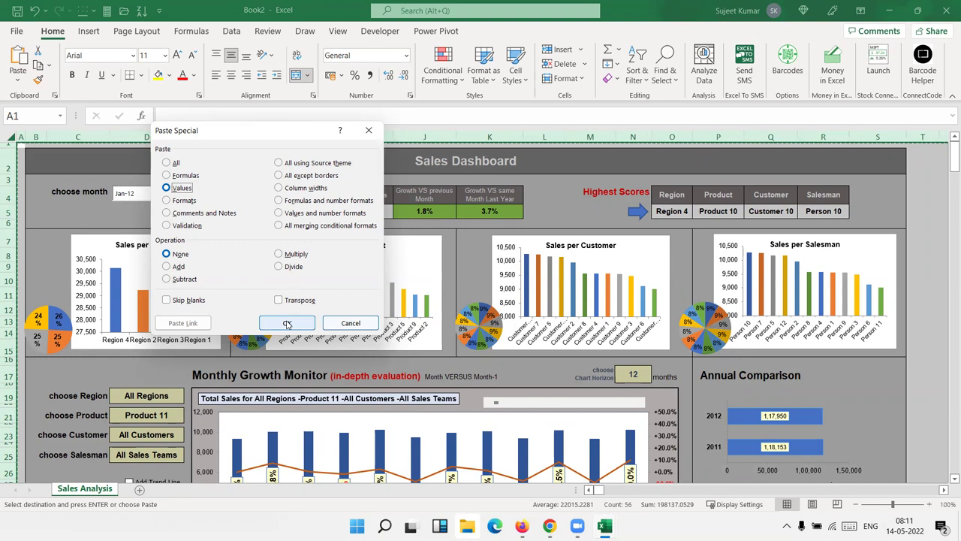
click(287, 324)
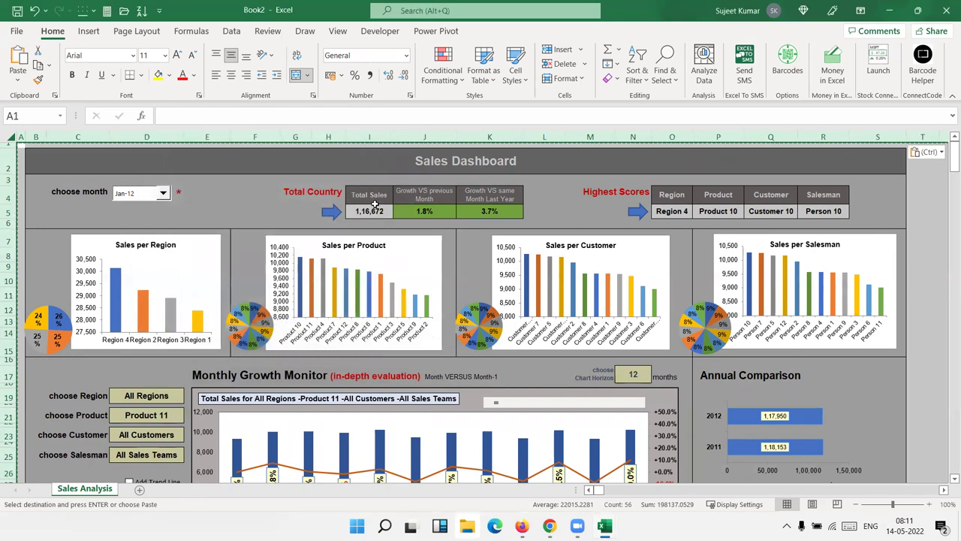
Step: Check that Total Sales, growth figures and the top Region, Product and Customer are now plain values
click(370, 211)
click(431, 211)
click(467, 211)
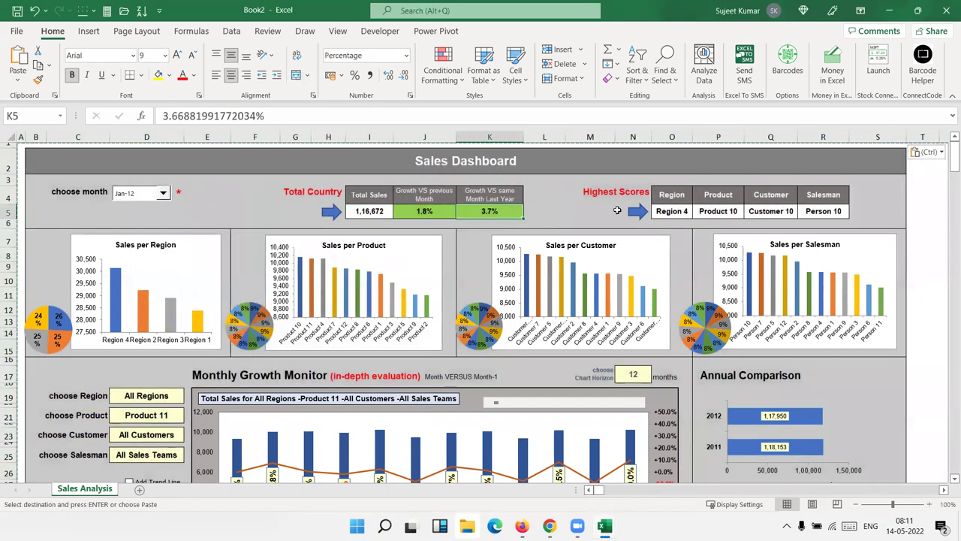
click(676, 211)
click(715, 211)
click(781, 211)
Step: Inspect the top Salesman, 2011 year and 2012 growth cells to confirm growth is now a value
click(820, 214)
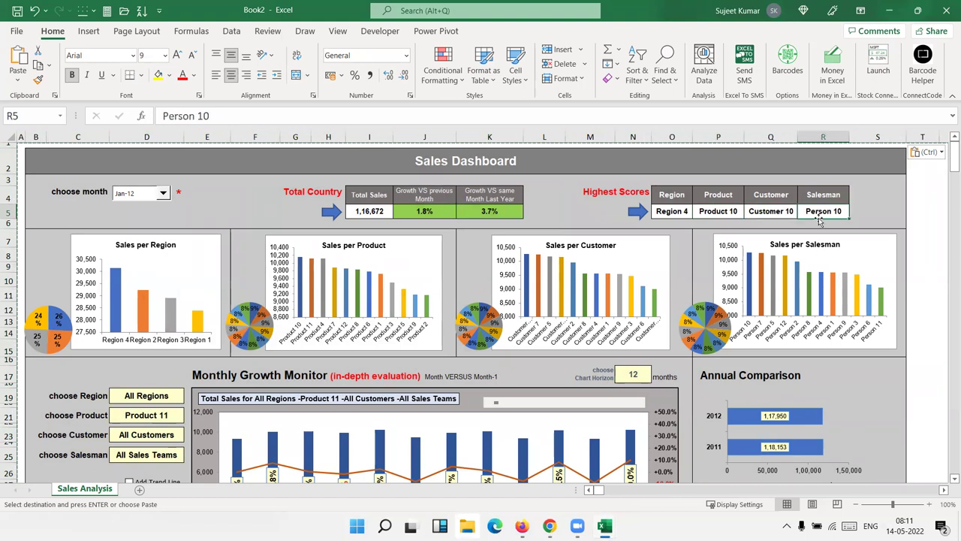
scroll(834, 398, down, 3)
scroll(780, 282, down, 3)
click(770, 232)
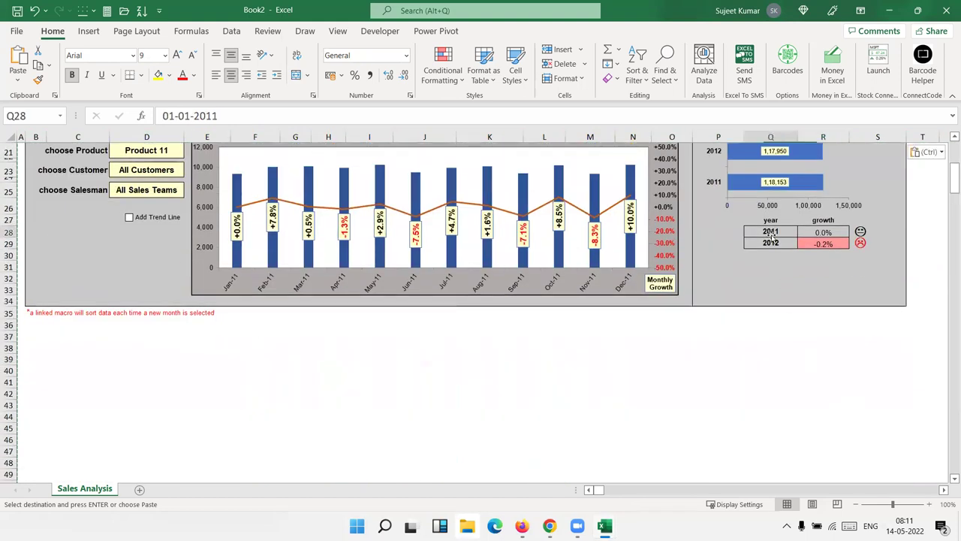
click(824, 244)
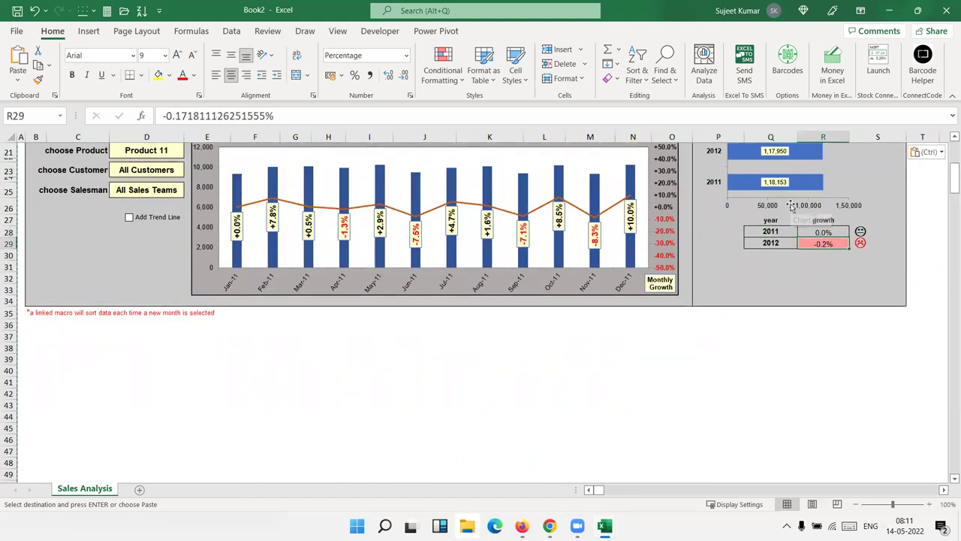
scroll(826, 241, up, 1)
scroll(825, 240, up, 6)
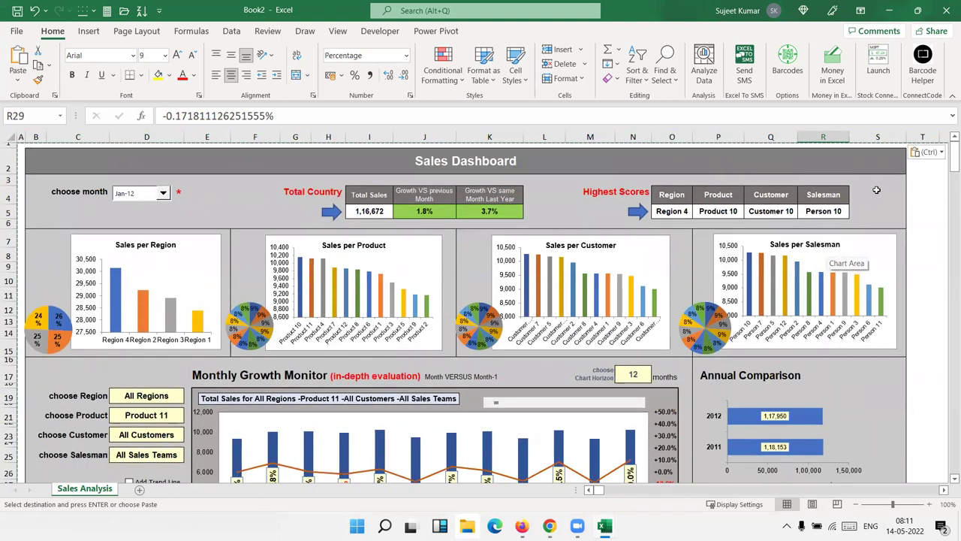
Step: Close the copied workbook without saving and drop its data from the clipboard
click(947, 21)
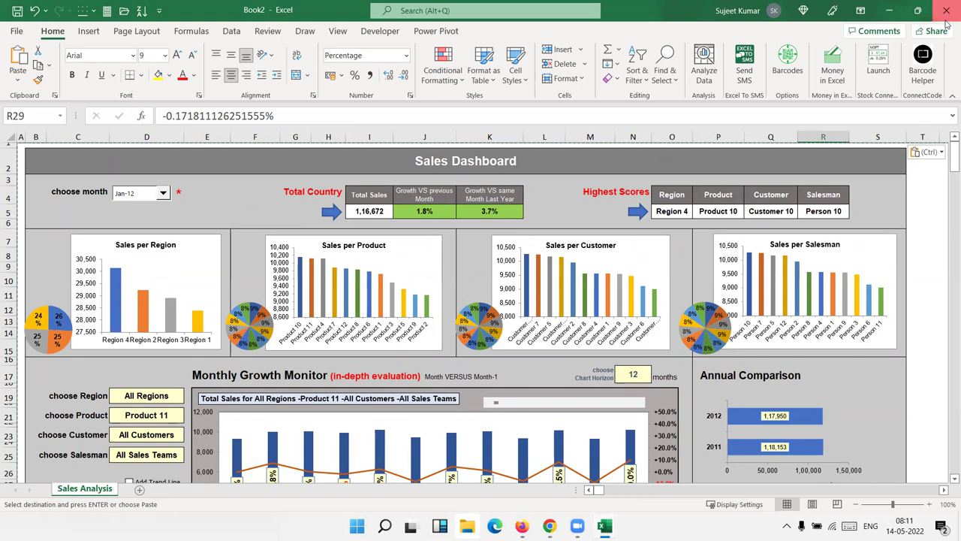
click(542, 335)
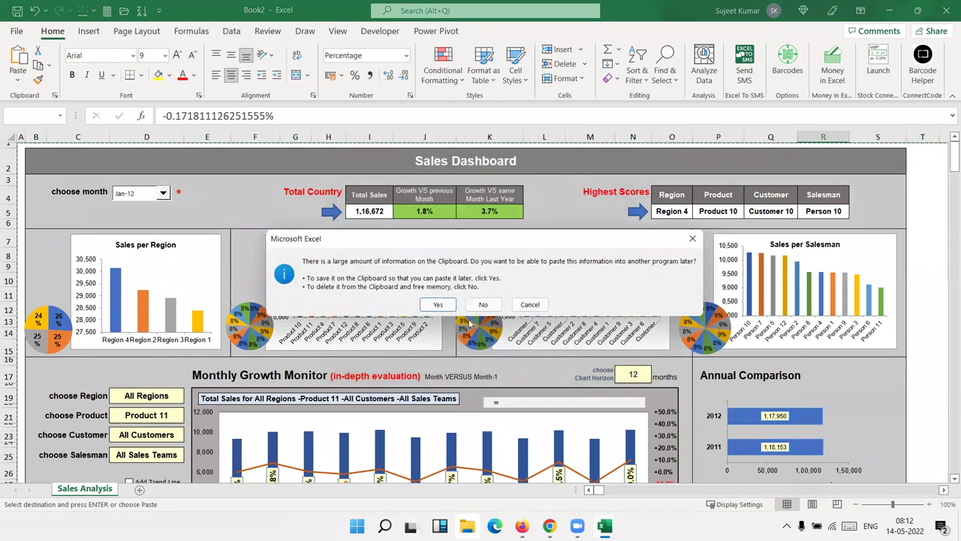
click(488, 304)
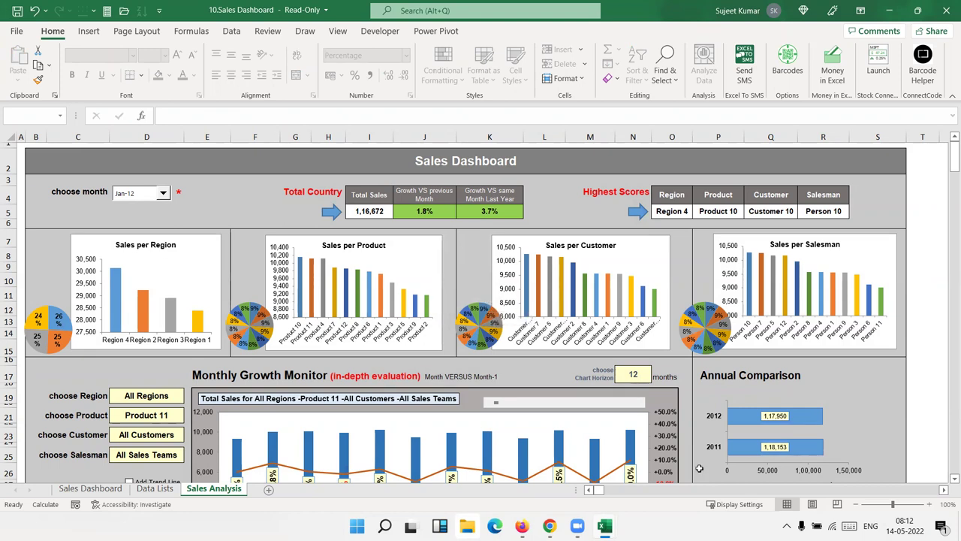
Step: Close the Sales Dashboard workbook, discarding its changes
click(947, 10)
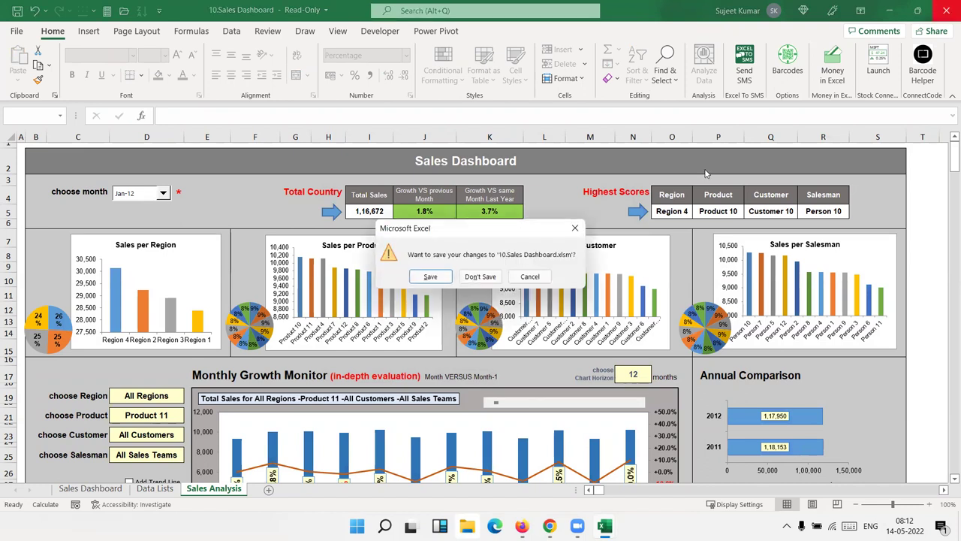
click(484, 277)
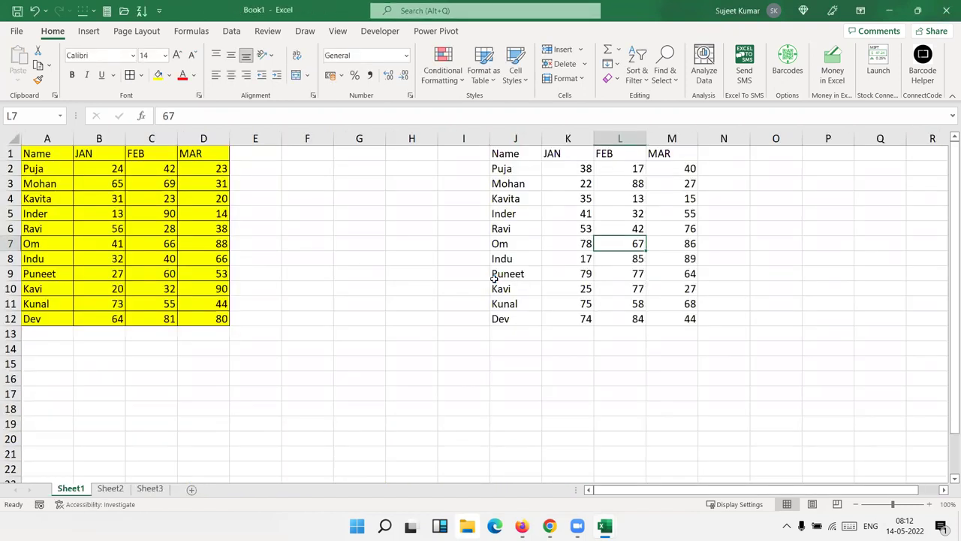
drag(635, 288, 682, 292)
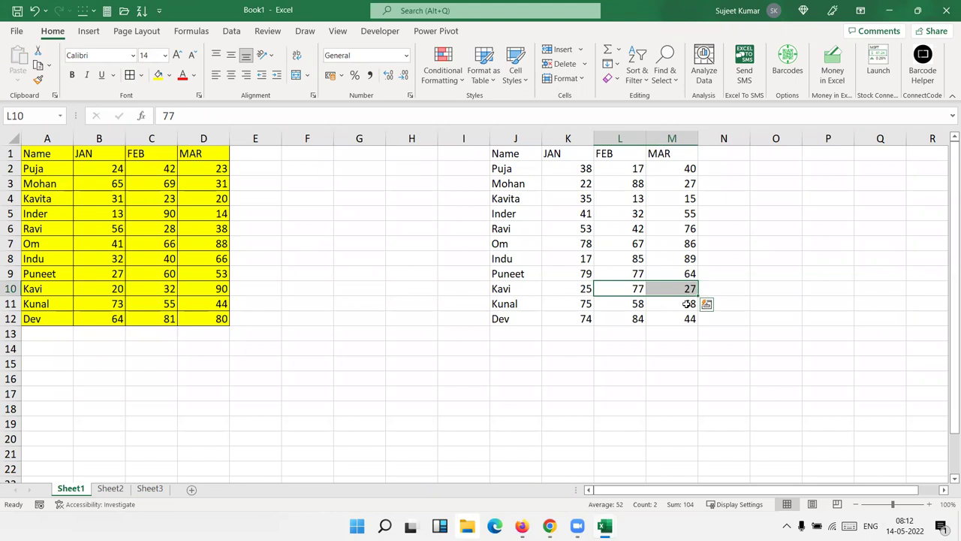
click(673, 332)
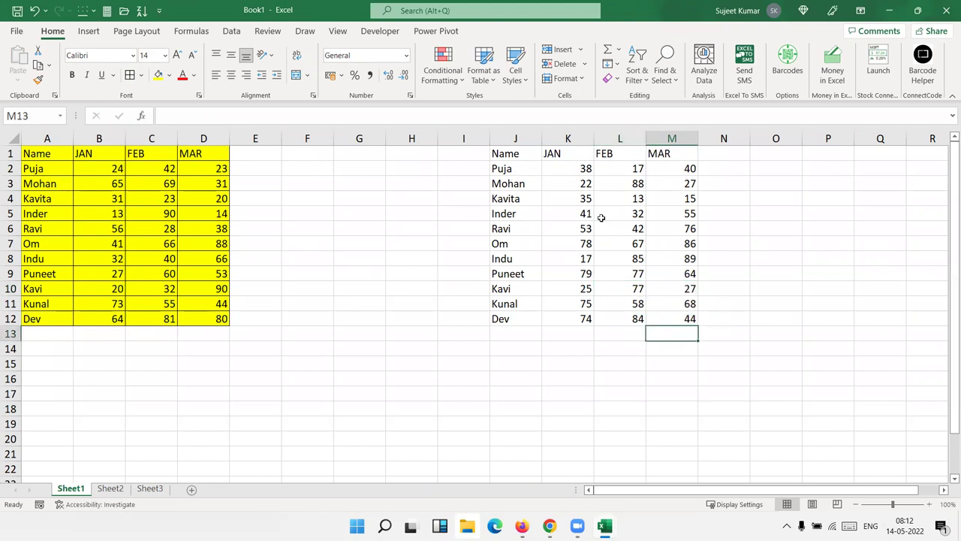
Step: Copy the yellow table A1:D12 and paste only its formats at B16 via Paste Special
drag(31, 158, 199, 323)
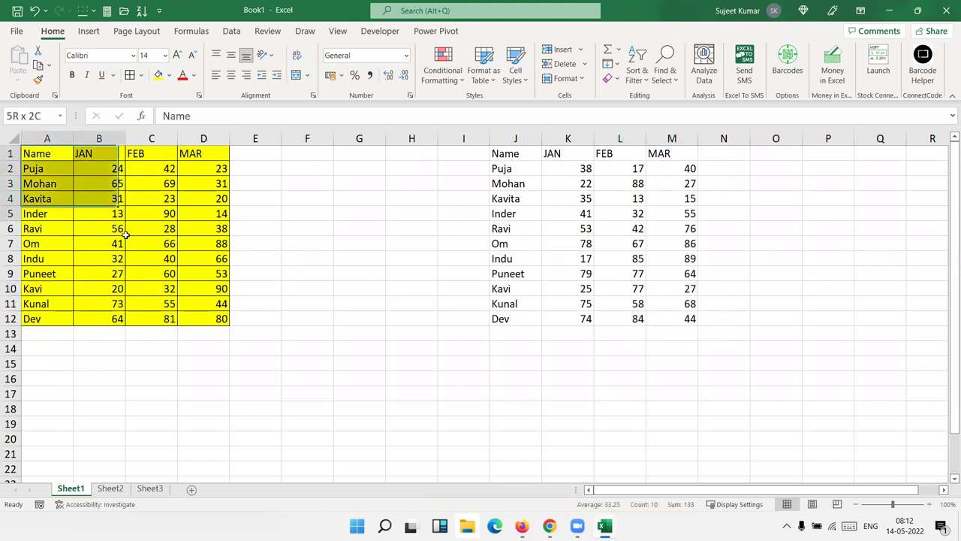
key(ctrl+c)
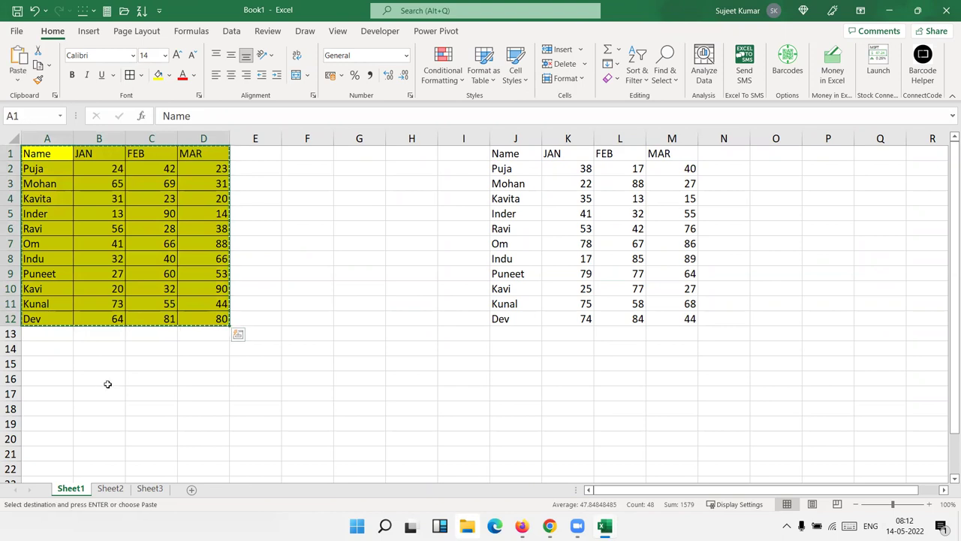
right_click(106, 383)
click(150, 115)
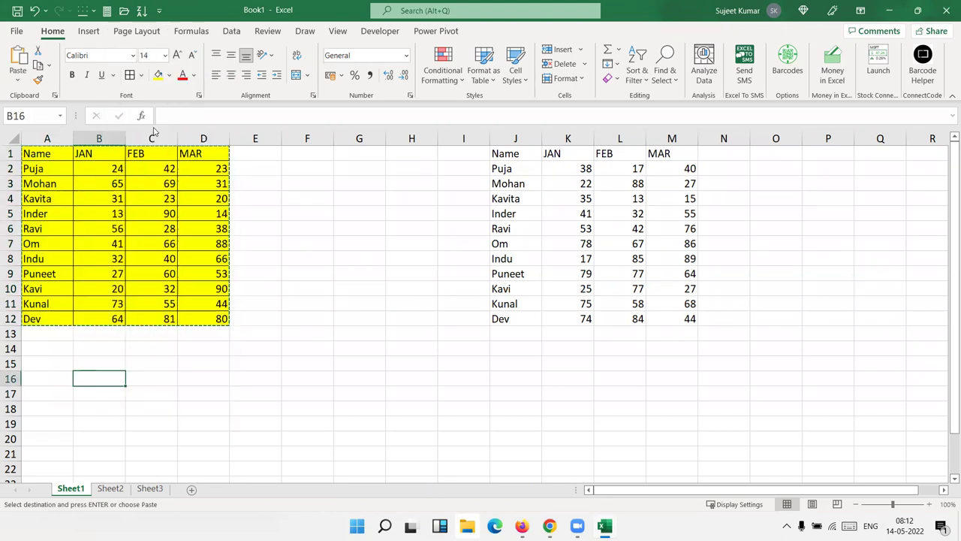
click(66, 69)
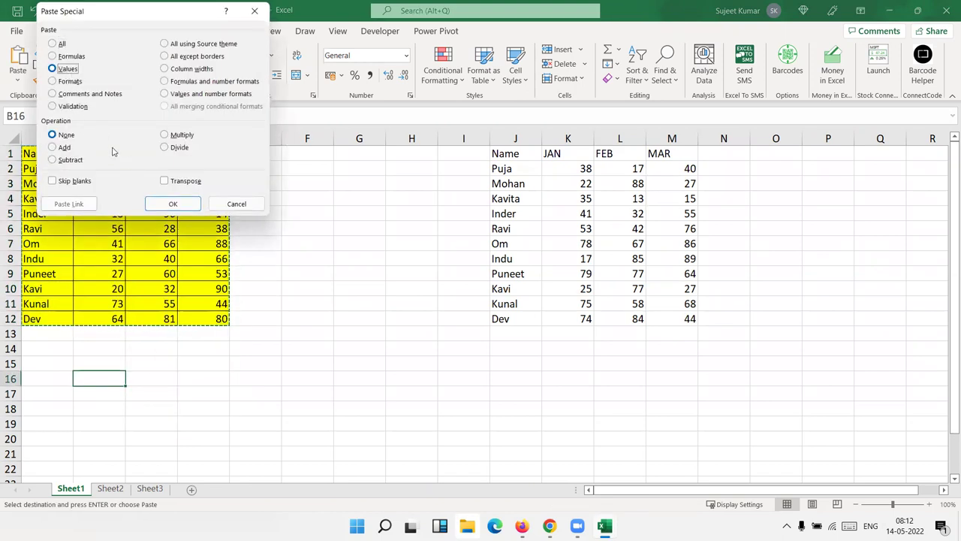
click(69, 81)
click(173, 204)
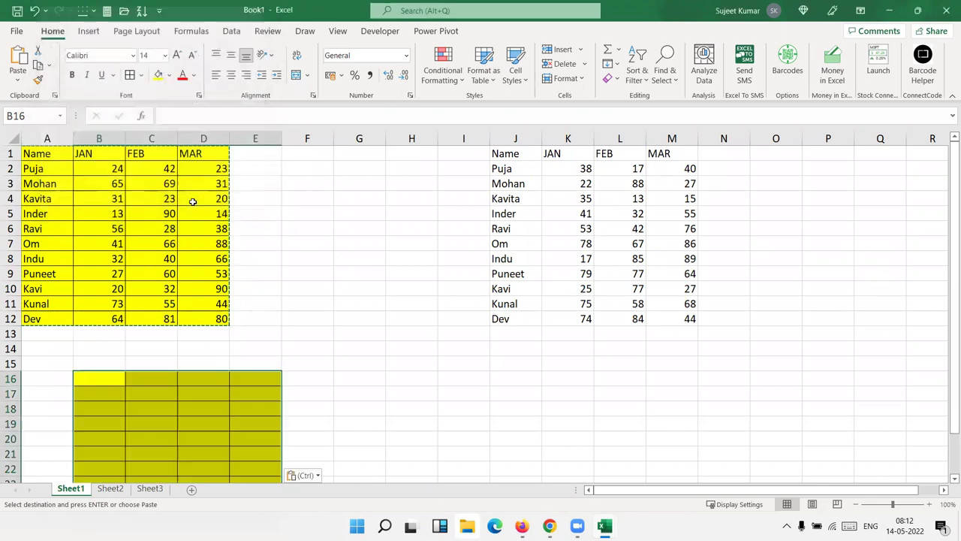
click(449, 368)
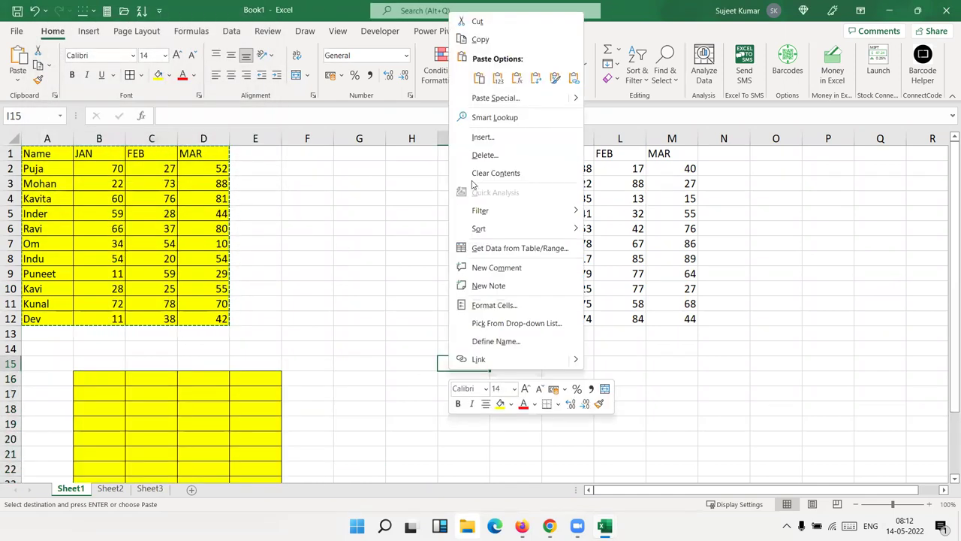
Step: Undo the formatting pasted below the table and erase the second table in J1:M12
key(Escape)
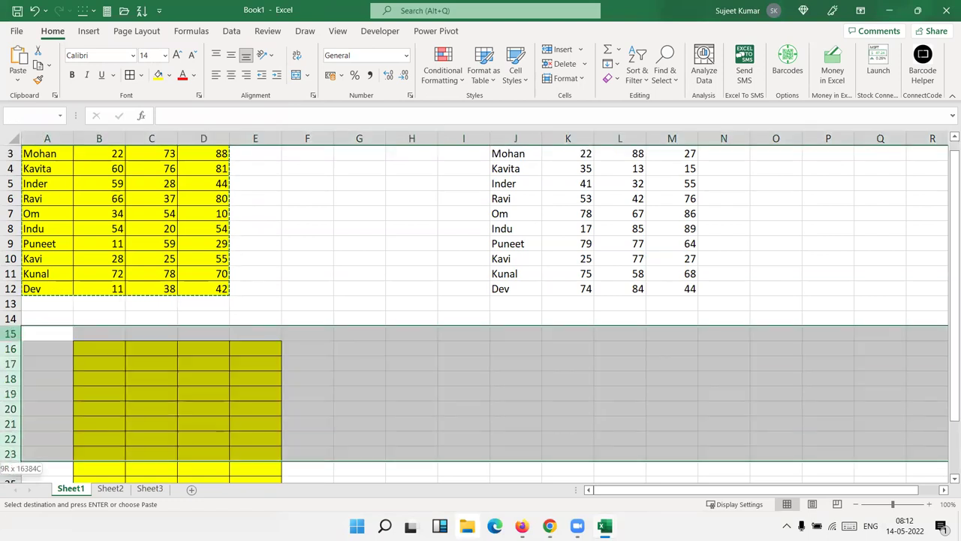
drag(12, 363, 11, 458)
key(ctrl+z)
key(ctrl+z)
key(ctrl+z)
scroll(425, 261, up, 2)
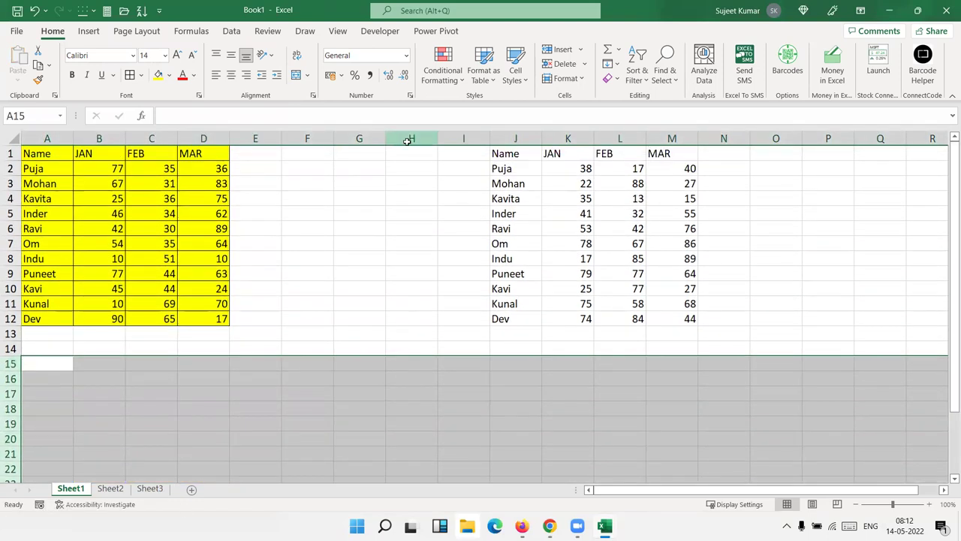
drag(412, 139, 832, 178)
key(Delete)
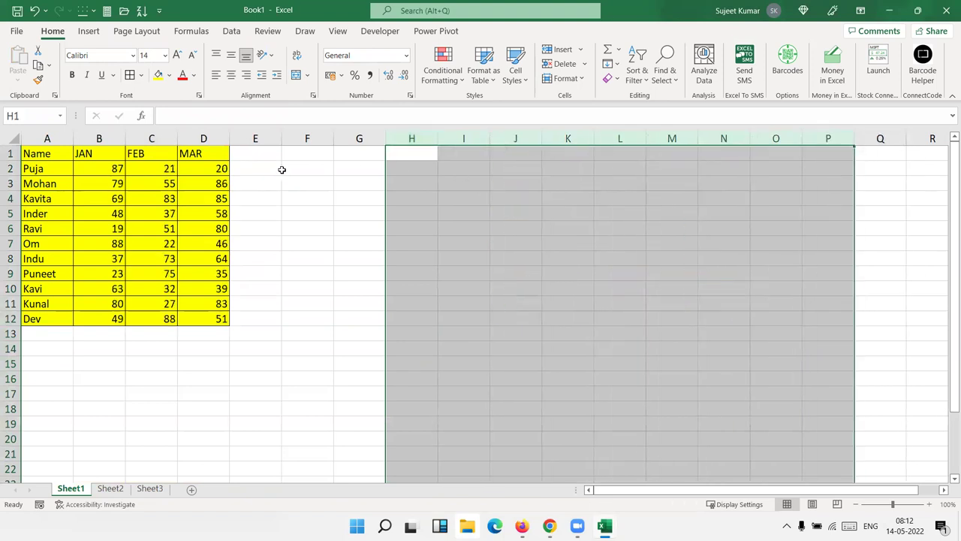
Step: Add and post a new comment reading 'This Final Sales' on the MAR header cell D1
right_click(224, 148)
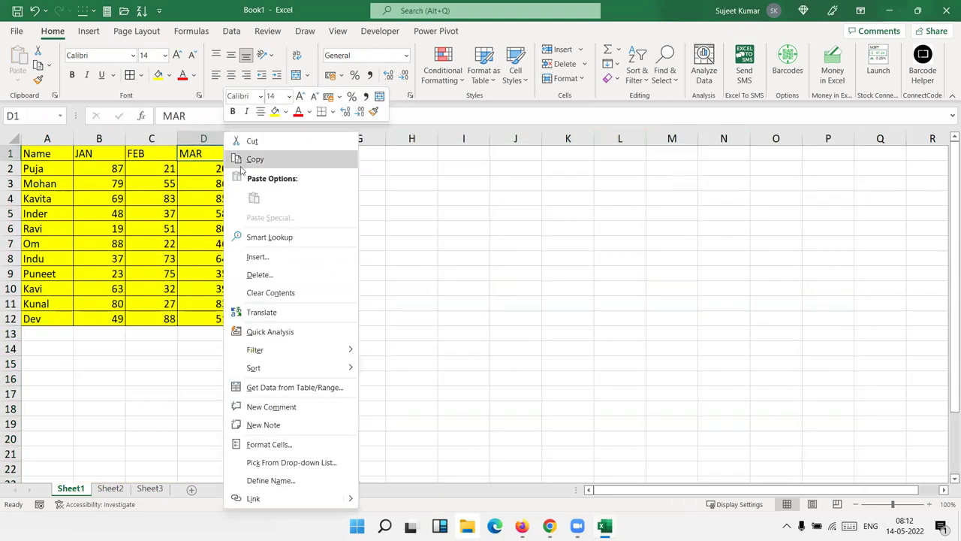
click(274, 409)
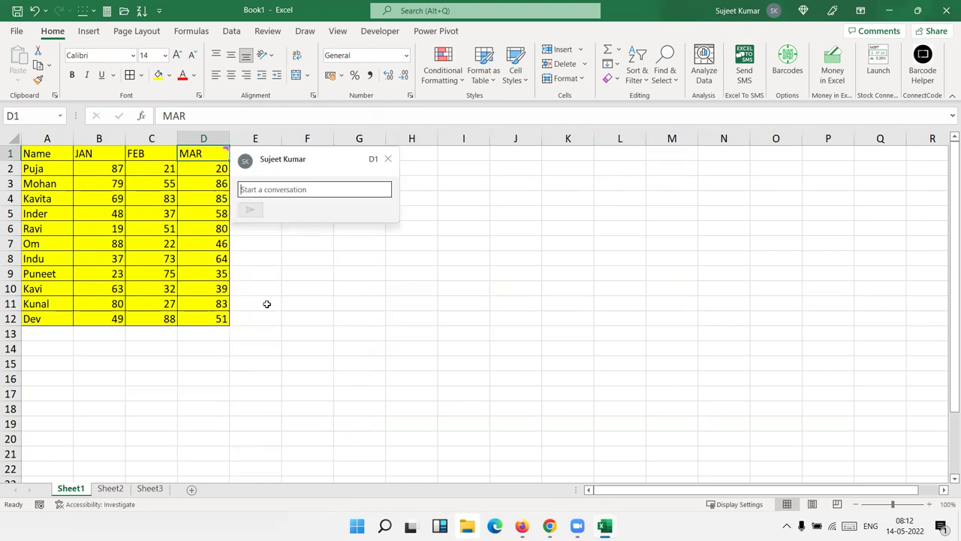
text(This Final Sales)
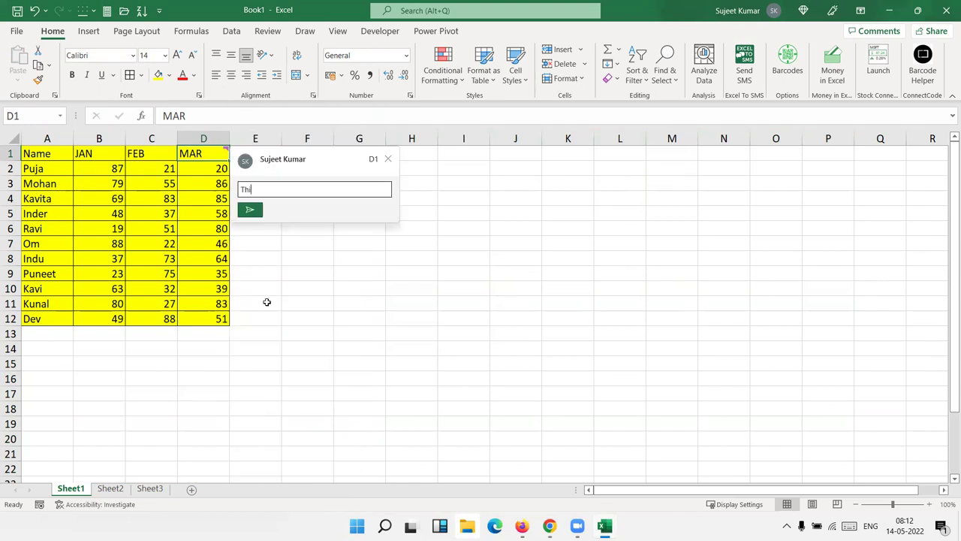
click(250, 210)
click(347, 314)
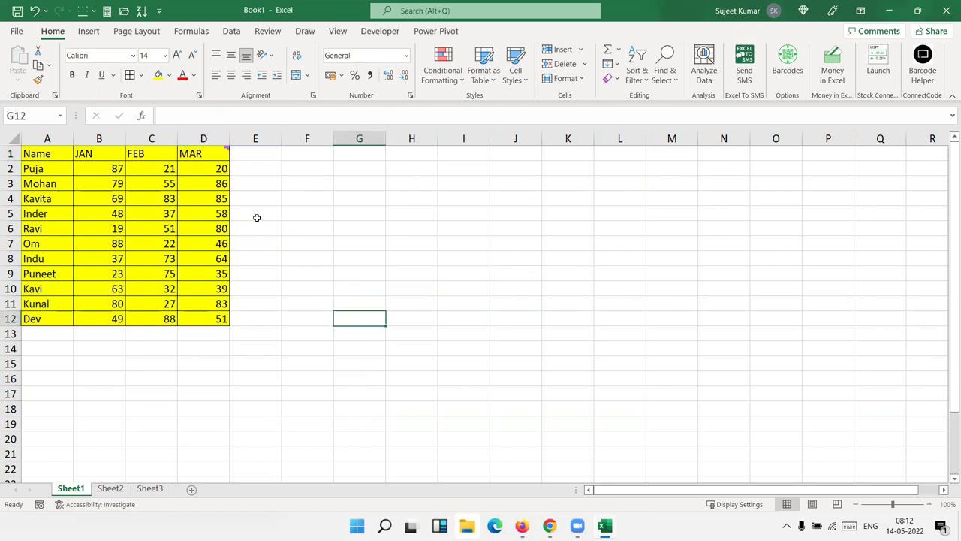
Step: Copy D1 and paste only its comment onto J1:J10 with Paste Special Comments and Notes
click(224, 148)
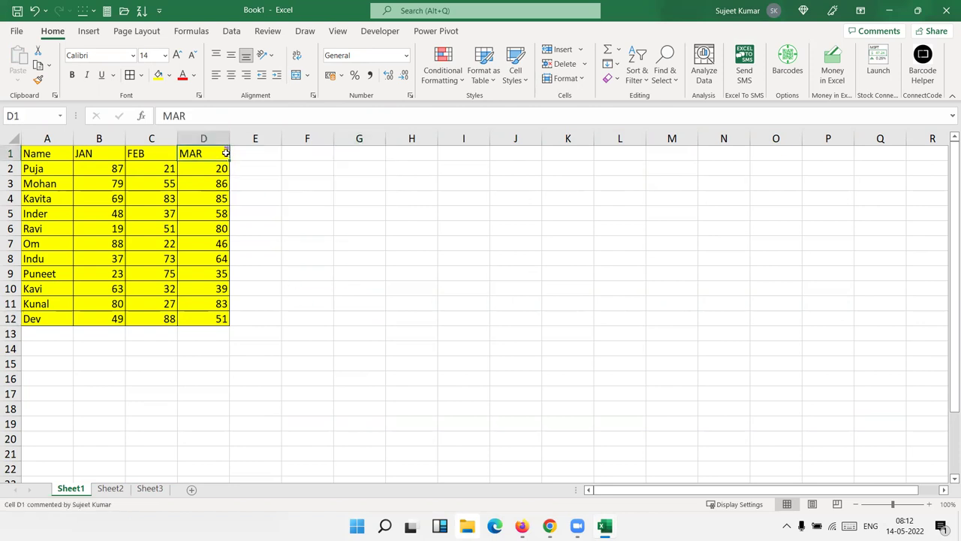
key(ctrl+c)
drag(516, 153, 517, 292)
right_click(513, 249)
click(542, 237)
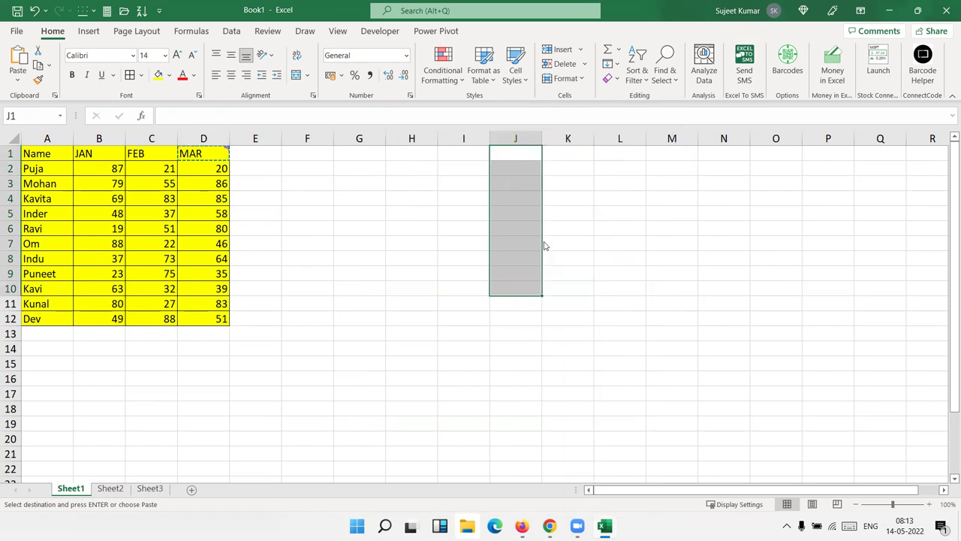
click(460, 219)
click(563, 326)
click(449, 311)
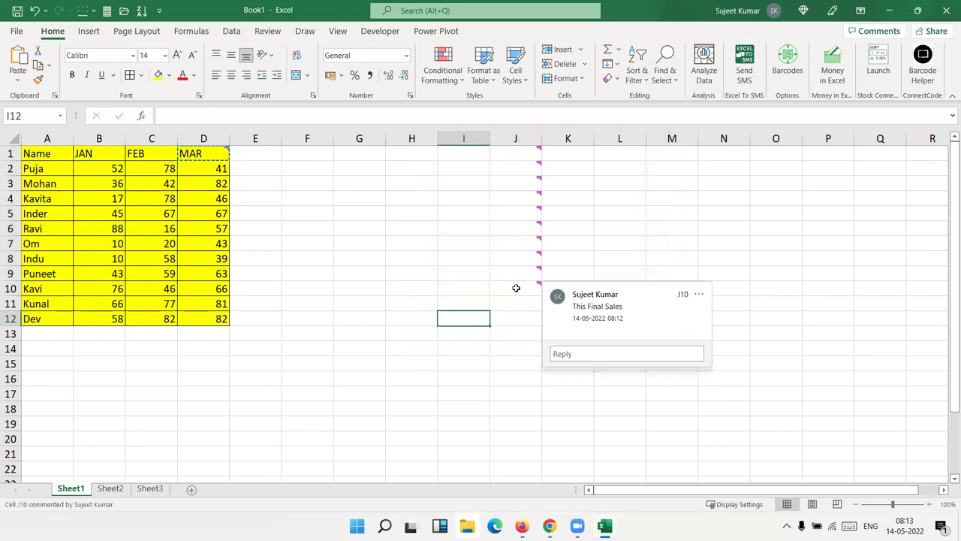
click(359, 273)
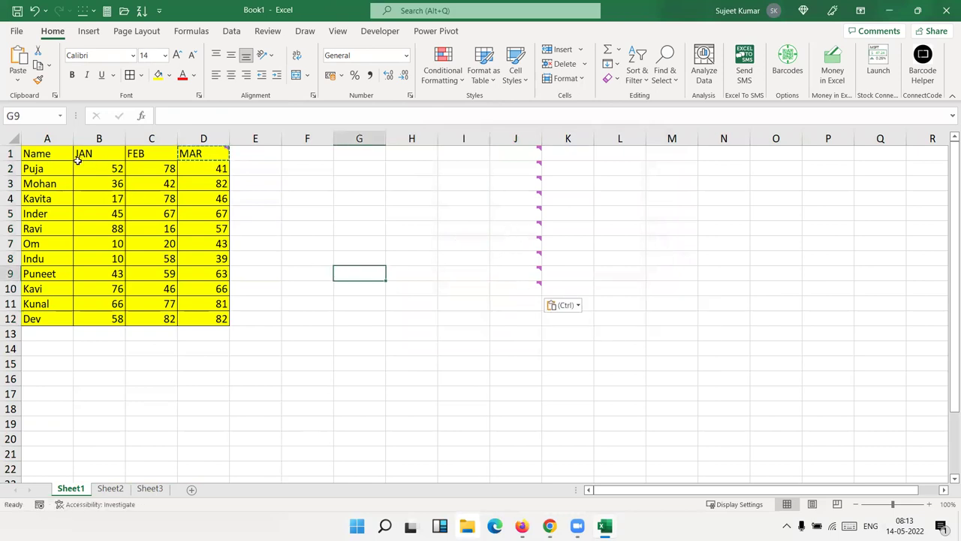
Step: Copy A1:D12 and paste it at L1 using Paste Special 'All except borders'
mouse_move(58, 156)
mouse_down()
mouse_move(193, 275)
mouse_move(204, 311)
mouse_up()
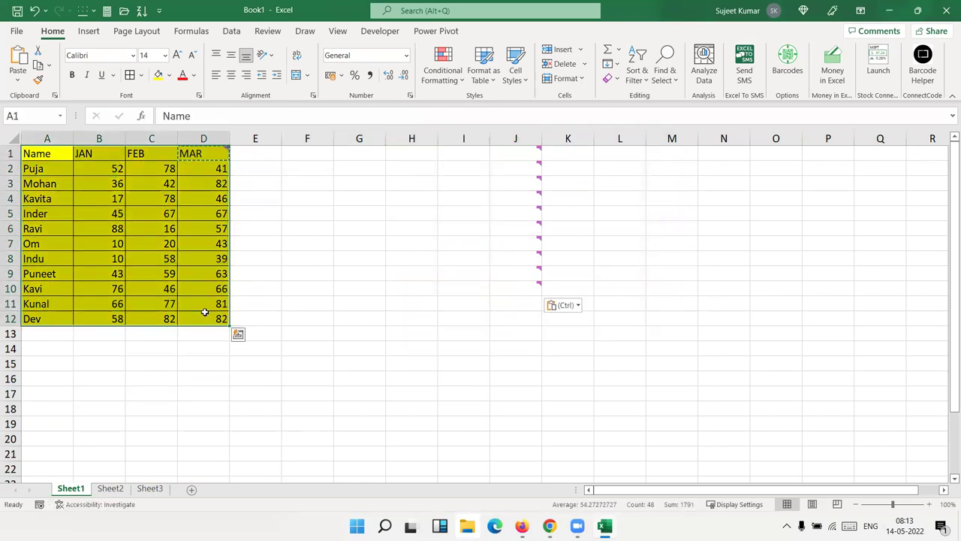
key(ctrl+c)
right_click(622, 158)
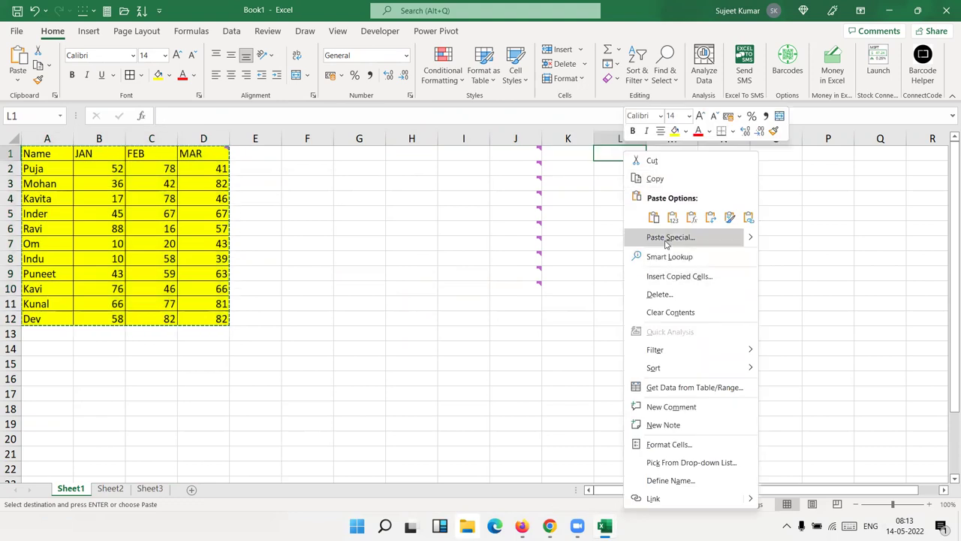
click(661, 176)
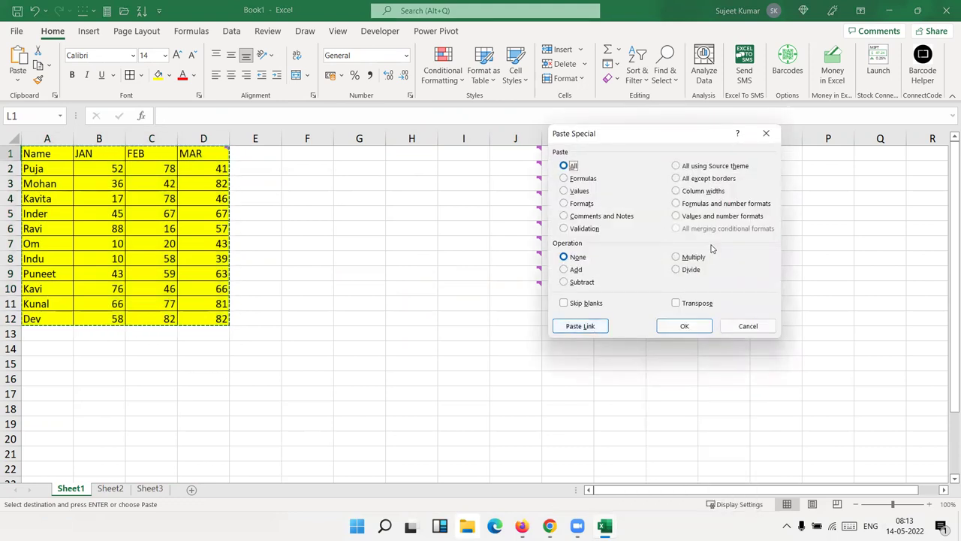
click(685, 191)
click(686, 181)
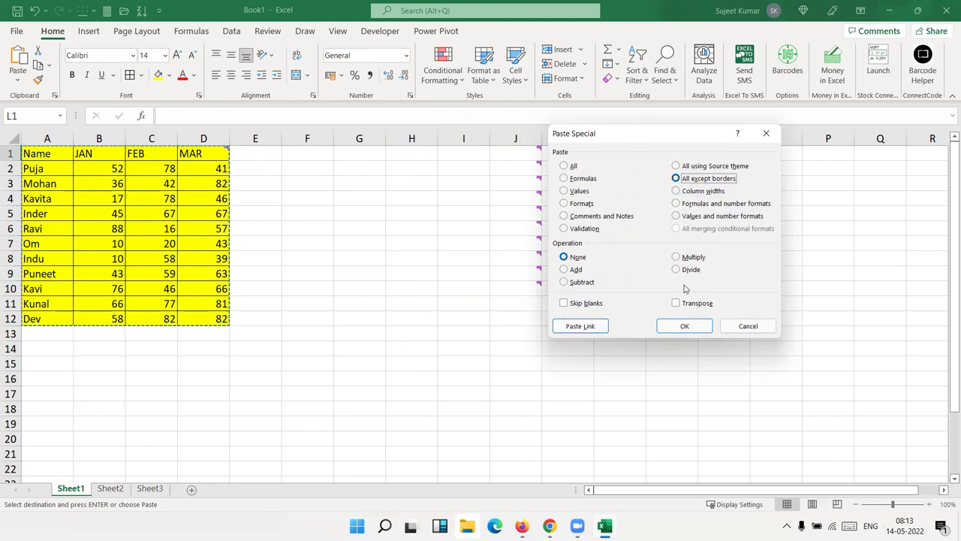
click(683, 326)
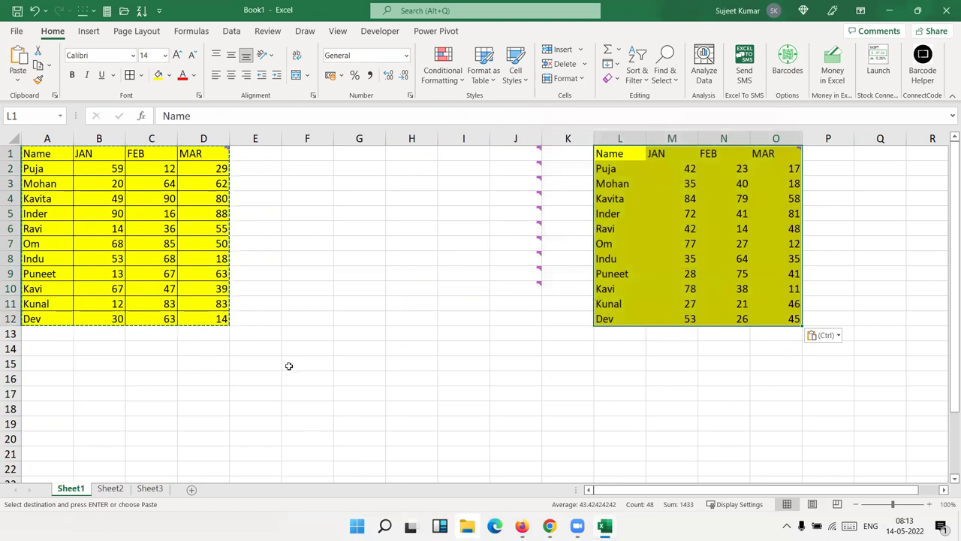
click(288, 365)
Step: Paste only the original column widths at F15, then select columns F:T to delete the copy
right_click(288, 366)
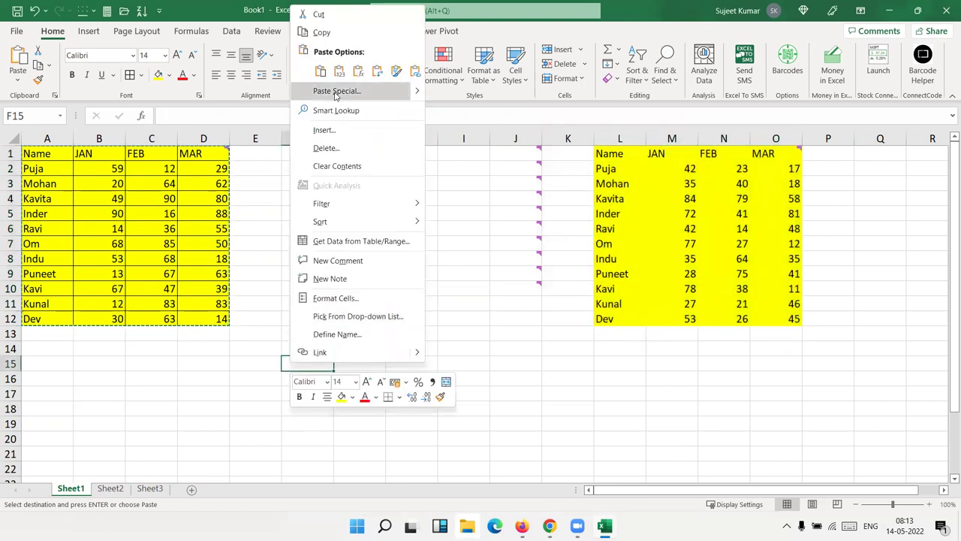
click(335, 92)
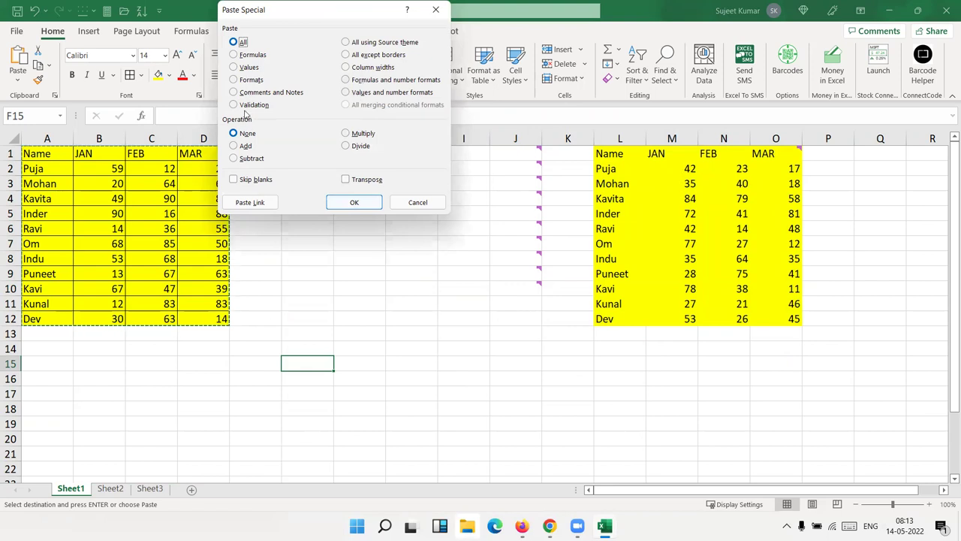
click(369, 68)
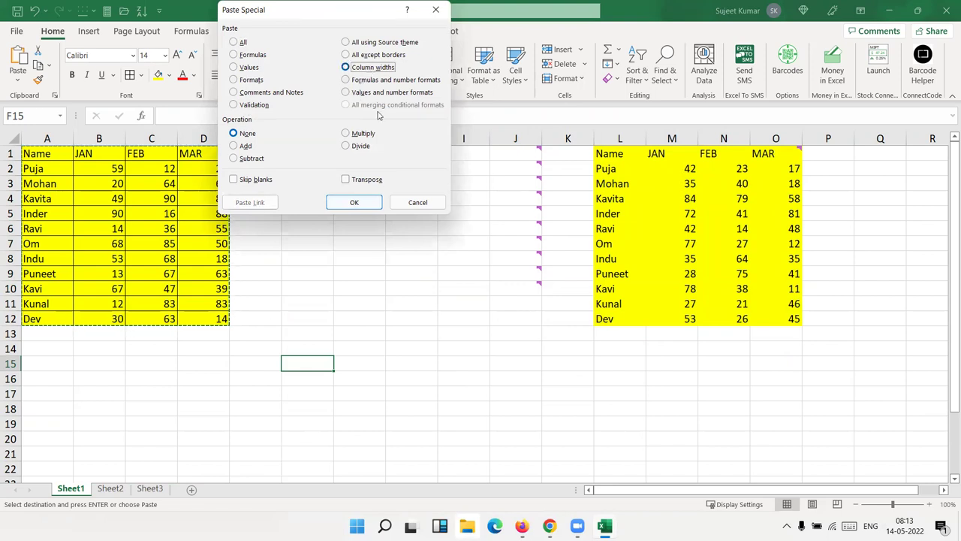
click(353, 212)
click(356, 213)
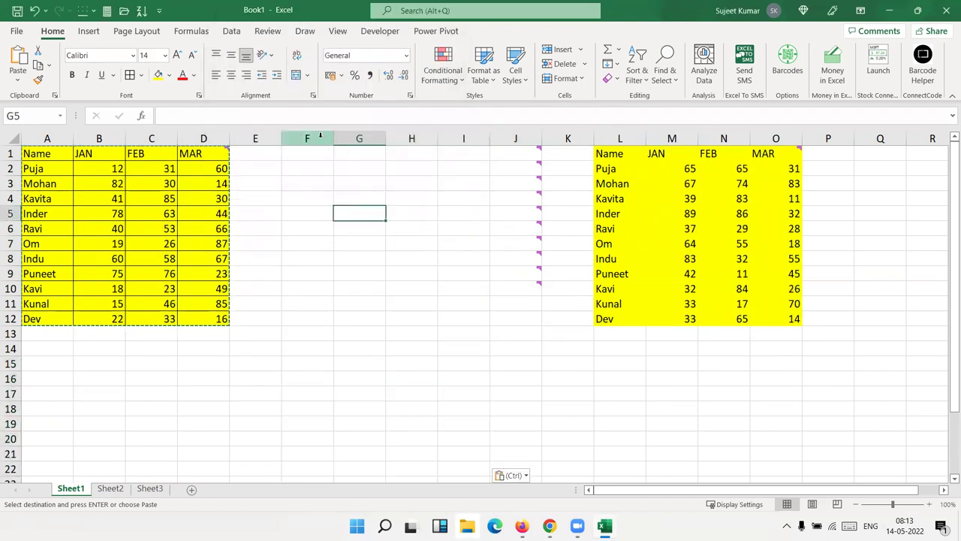
drag(320, 136, 946, 148)
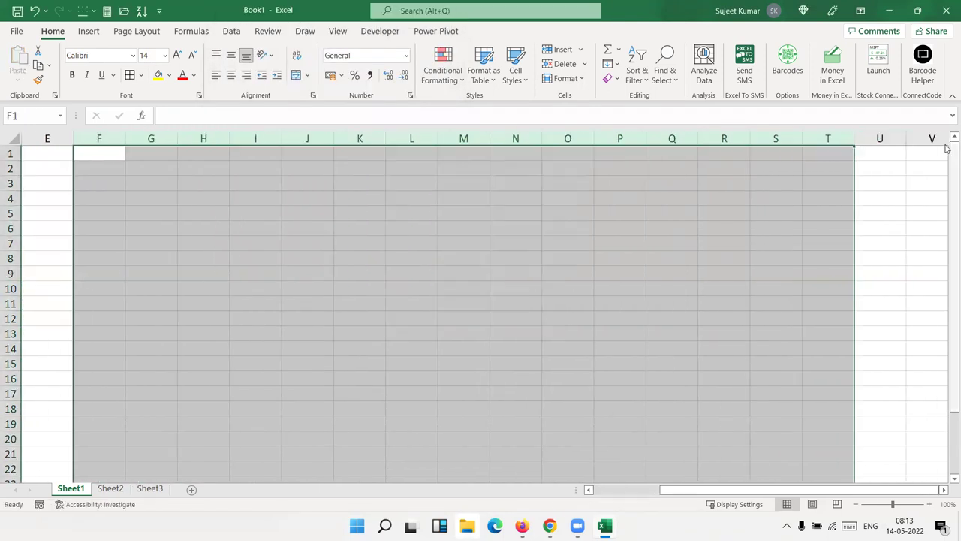
key(Left)
key(Left)
key(Left)
key(Left)
key(Left)
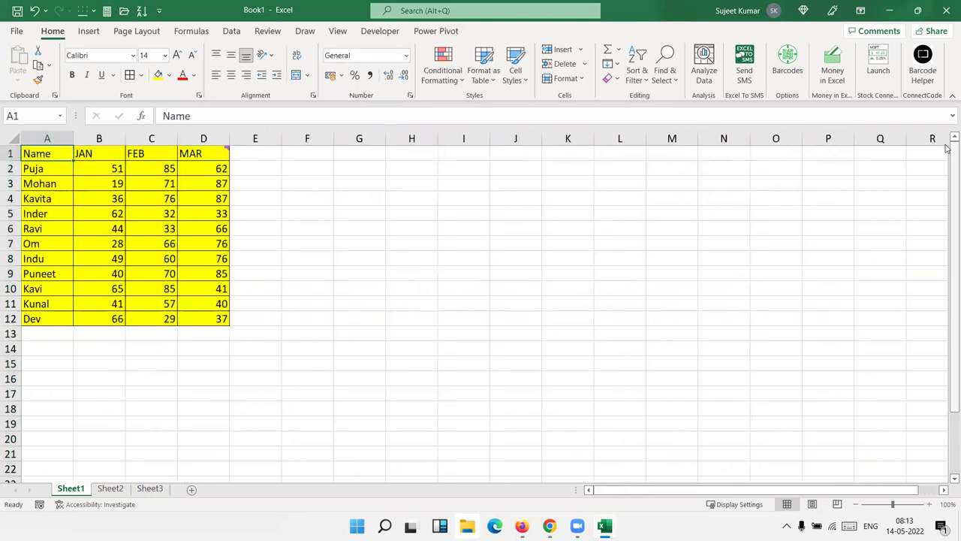
Step: Narrow the month columns and column A to fit their contents, then copy A1:D12
mouse_move(125, 137)
mouse_down()
mouse_move(96, 136)
mouse_move(144, 138)
mouse_up()
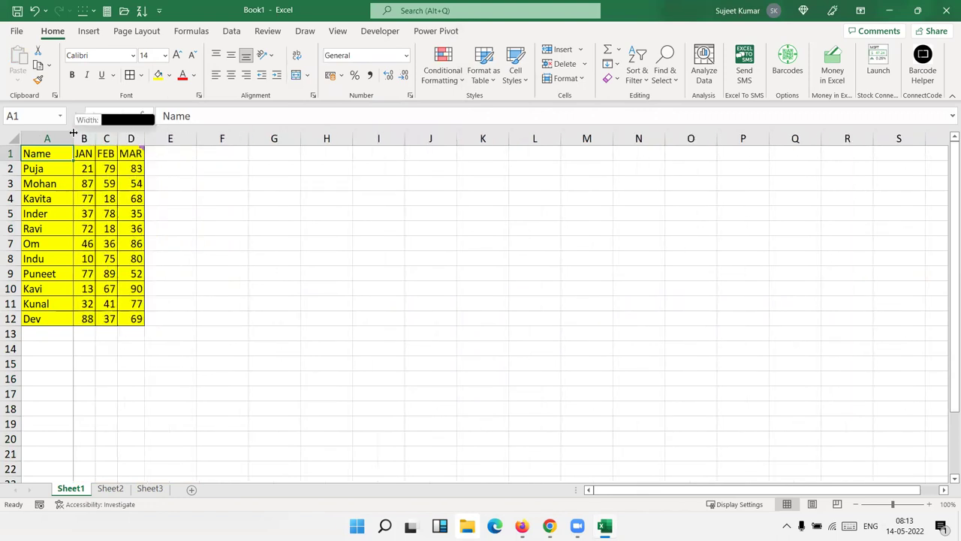
drag(73, 138, 59, 138)
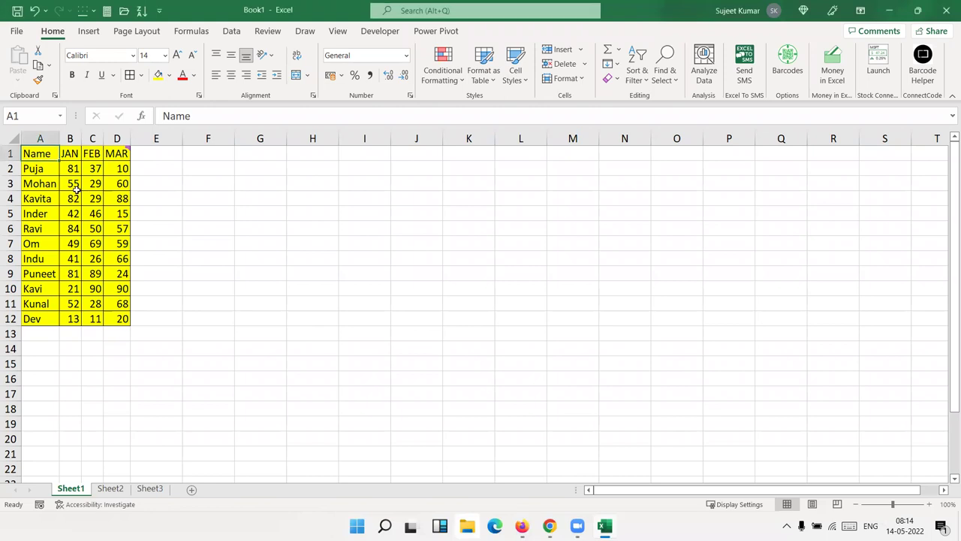
shift+click(117, 318)
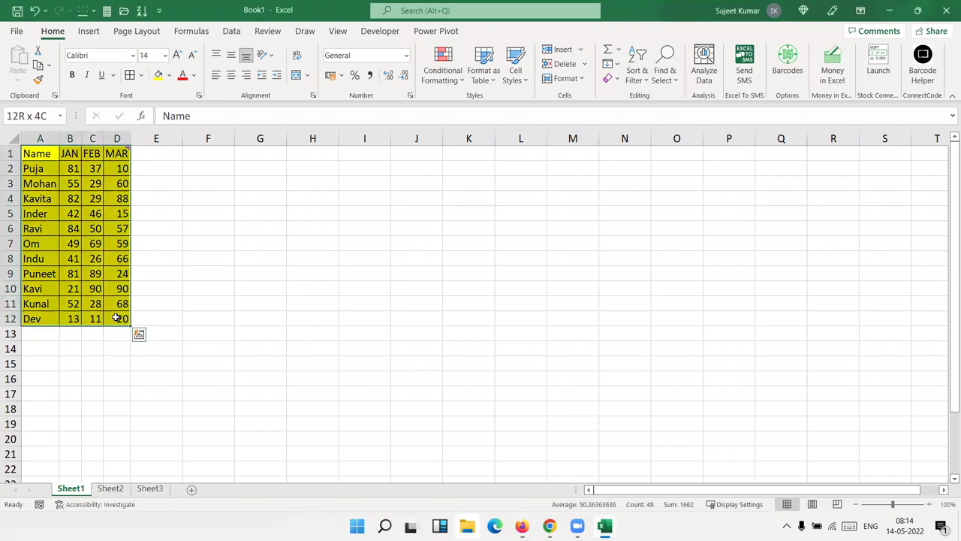
key(ctrl+c)
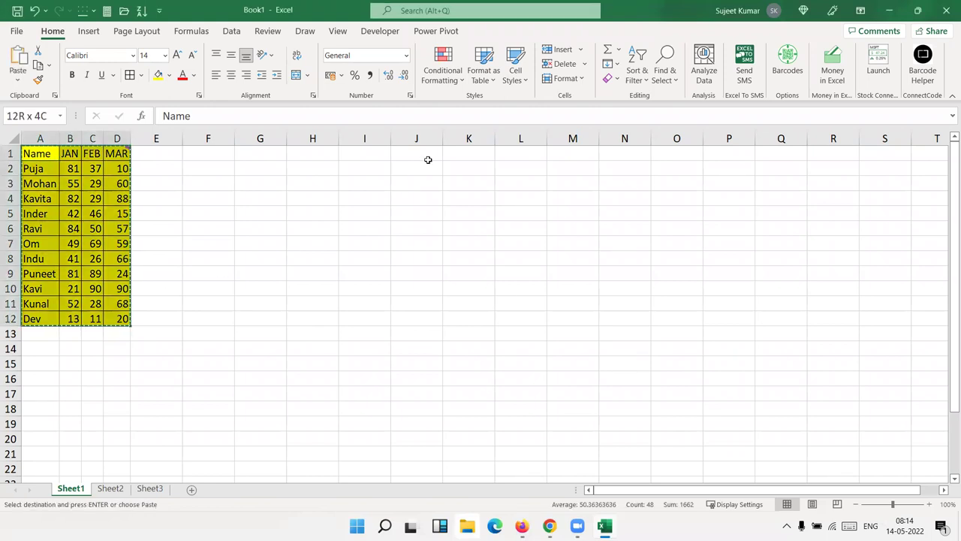
Step: Paste the table at J1, then apply the source column widths to columns J to M
right_click(428, 160)
key(Escape)
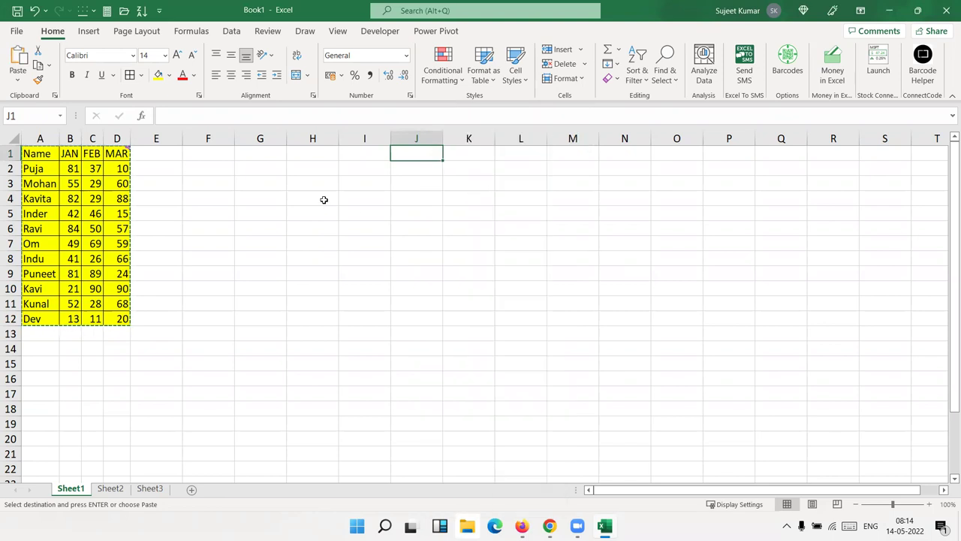
key(ctrl+v)
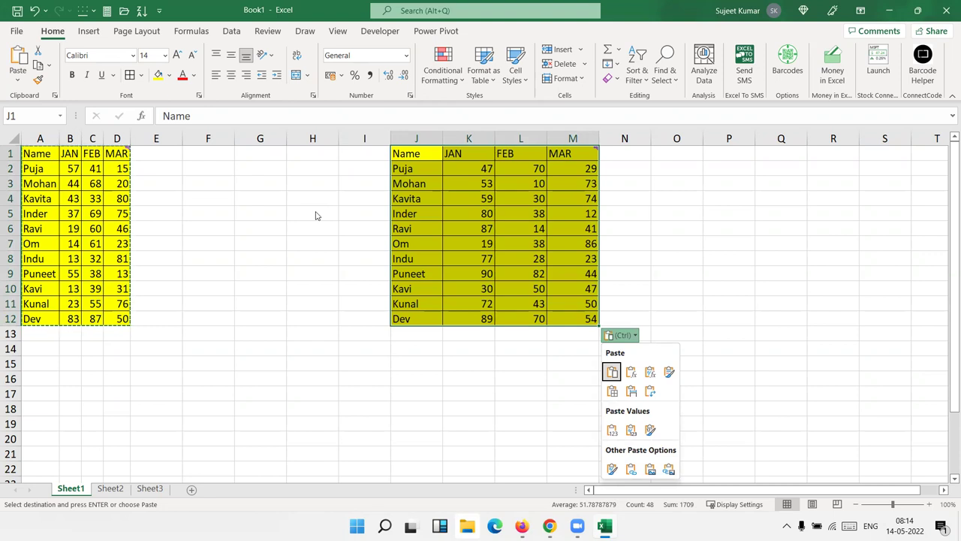
right_click(487, 214)
click(562, 201)
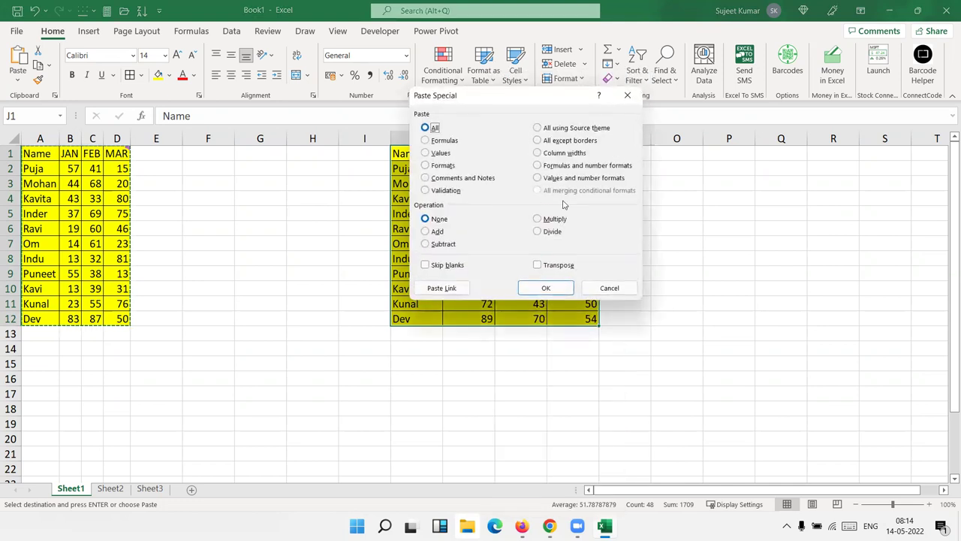
click(558, 154)
click(543, 288)
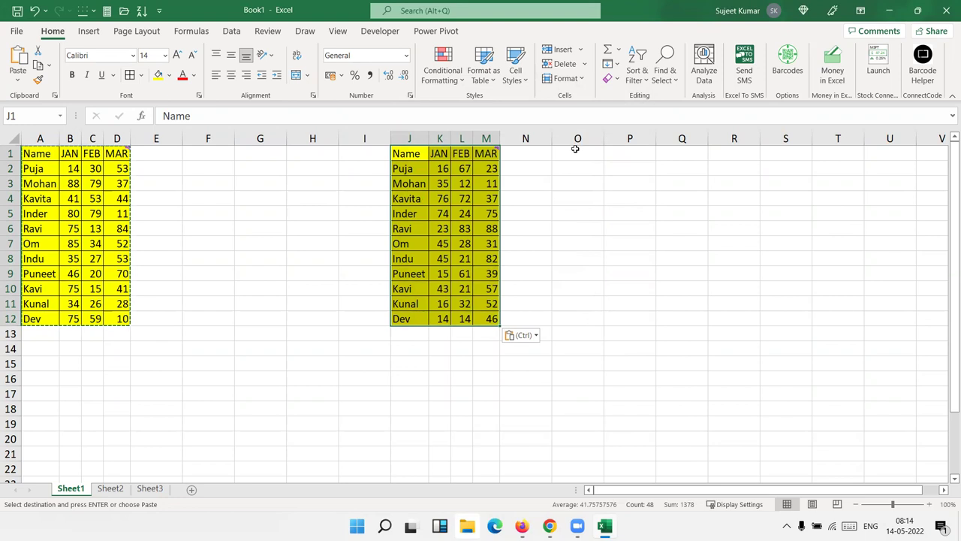
Step: Apply the source column widths at O1 first, then paste the table there
right_click(575, 149)
click(624, 237)
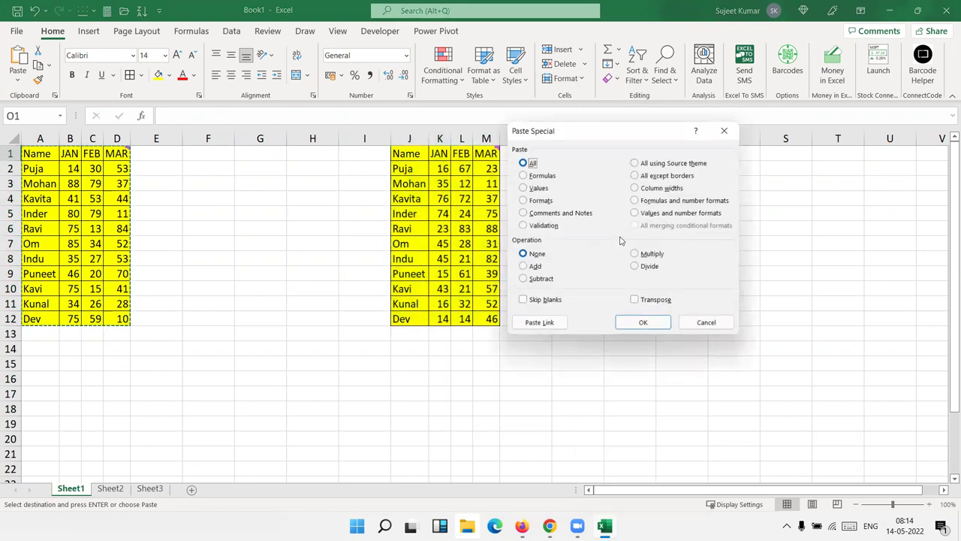
click(650, 189)
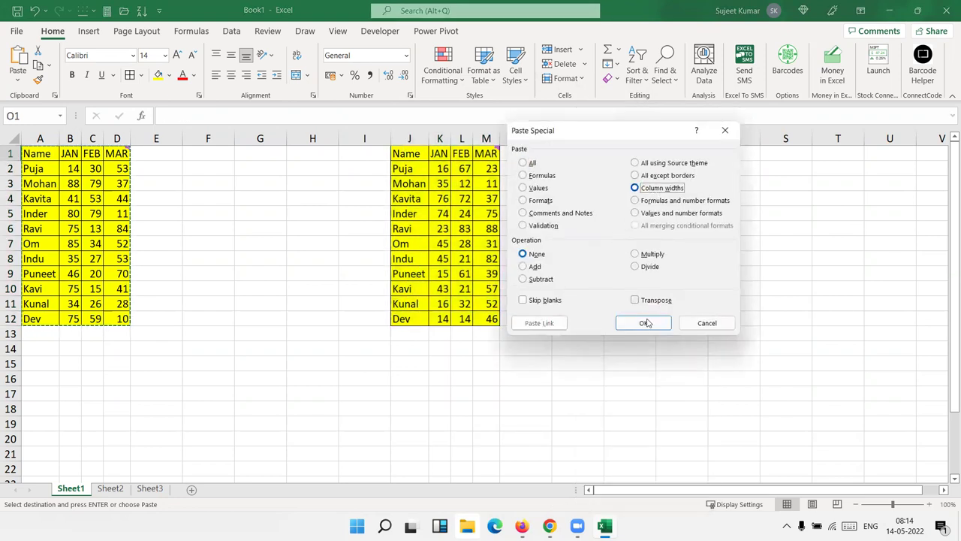
click(643, 323)
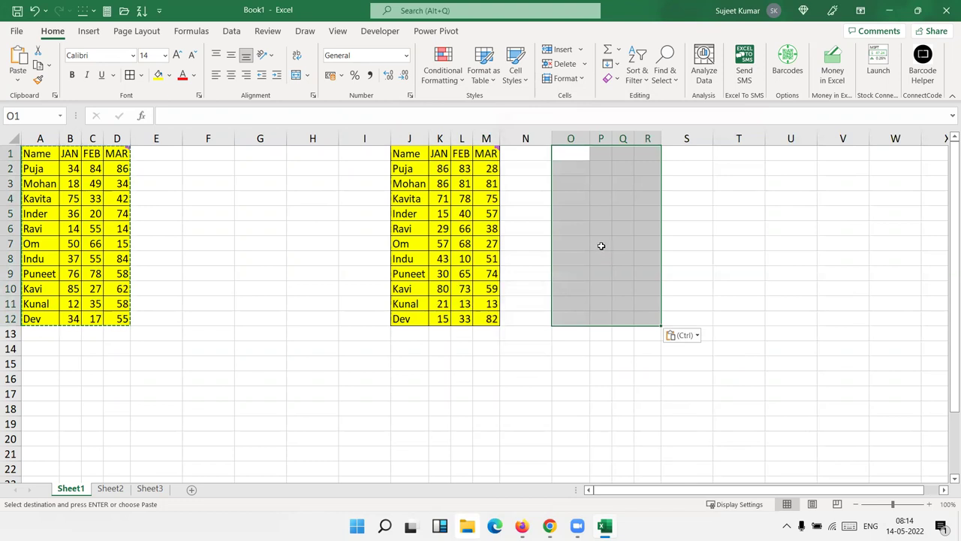
key(ctrl+v)
click(421, 140)
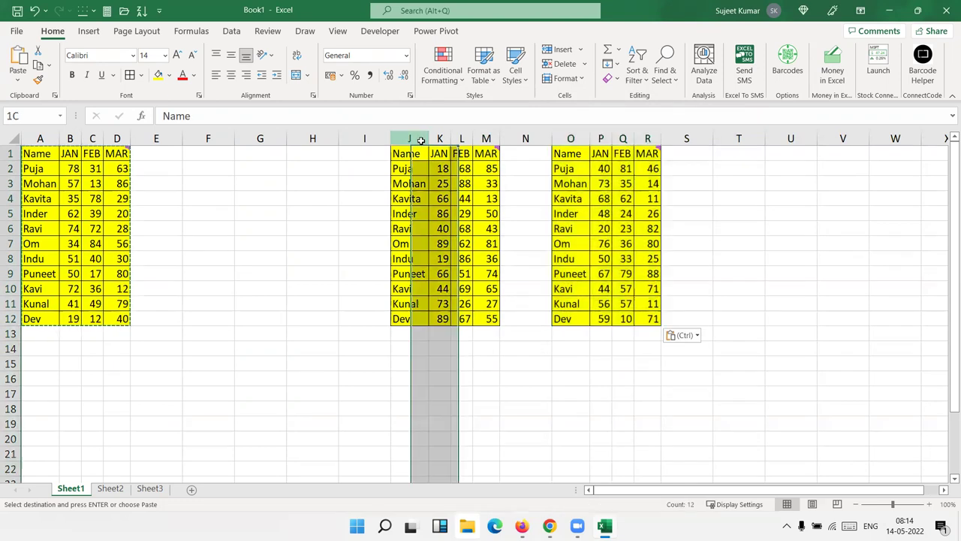
drag(421, 140, 650, 148)
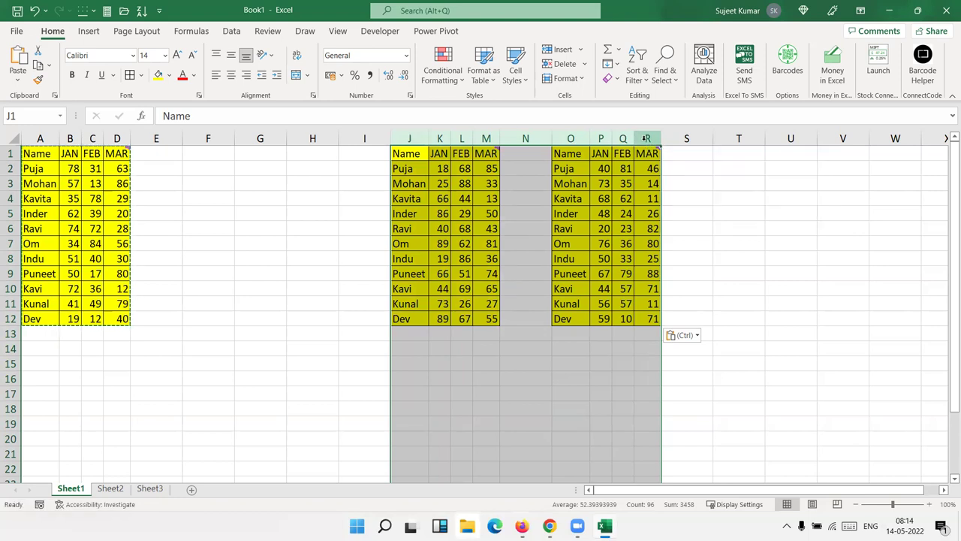
Step: Delete the columns holding both copies and enter the heading 'Date' in E1
key(ctrl+minus)
key(ctrl+Home)
key(Right)
key(Right)
key(Right)
key(Right)
text(Date)
key(Return)
Step: Enter 1/4 in E2 and fill the dates down to 11-Apr in row 12
text(1/4)
key(Return)
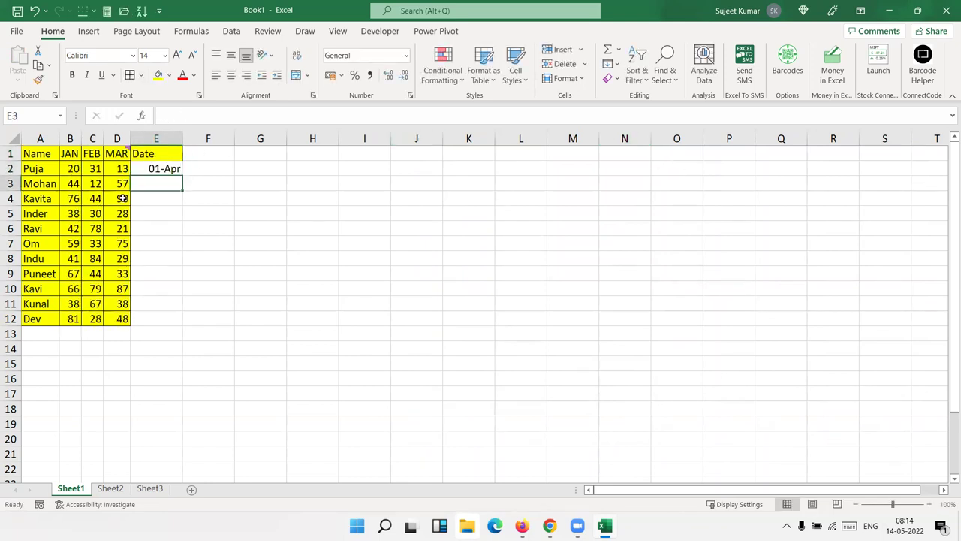
click(166, 168)
click(185, 172)
click(175, 169)
double_click(182, 175)
Step: Copy the dates E2:E12 and paste them as values at I2, giving 44652 to 44662
key(ctrl+c)
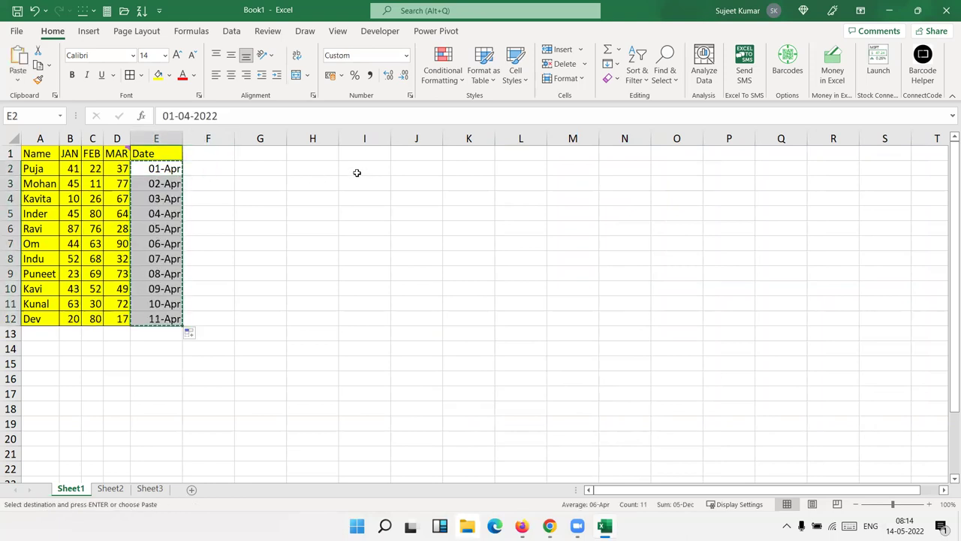
right_click(357, 170)
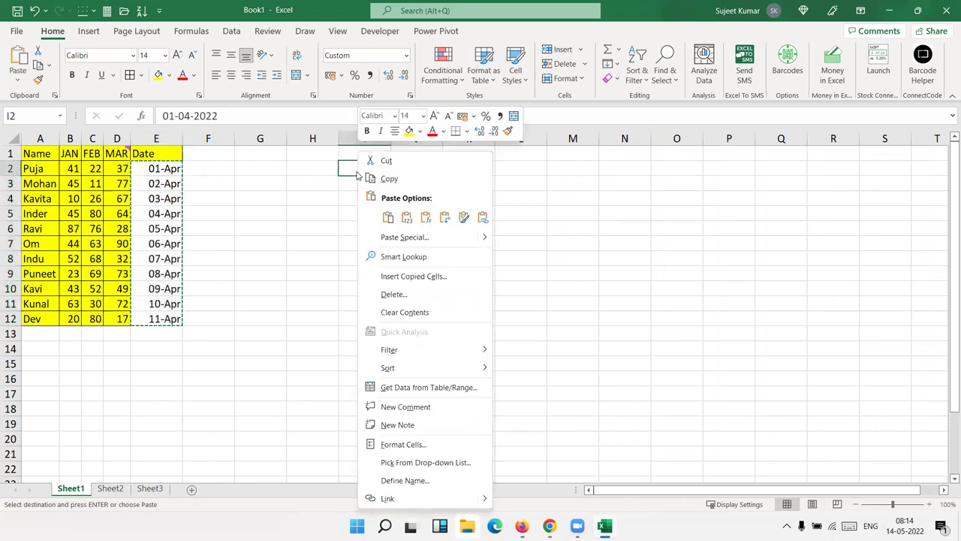
click(404, 238)
click(297, 183)
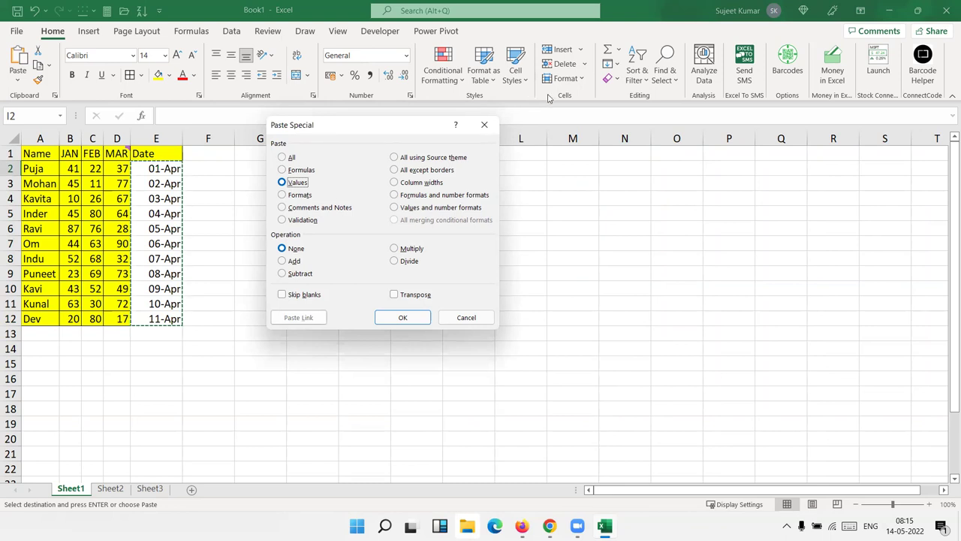
click(402, 318)
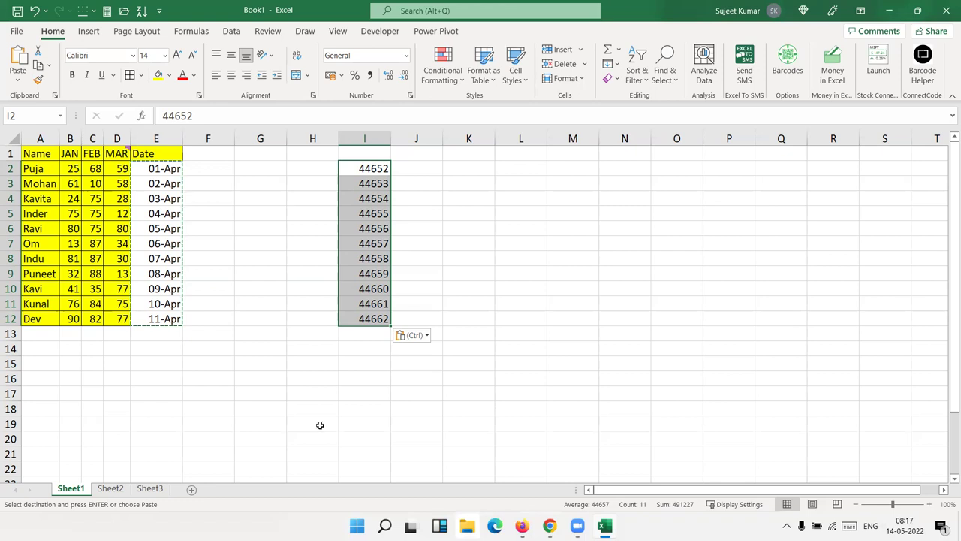
click(308, 378)
Step: Enter 1 in G14 and apply the Long Date number format
click(270, 350)
text(1)
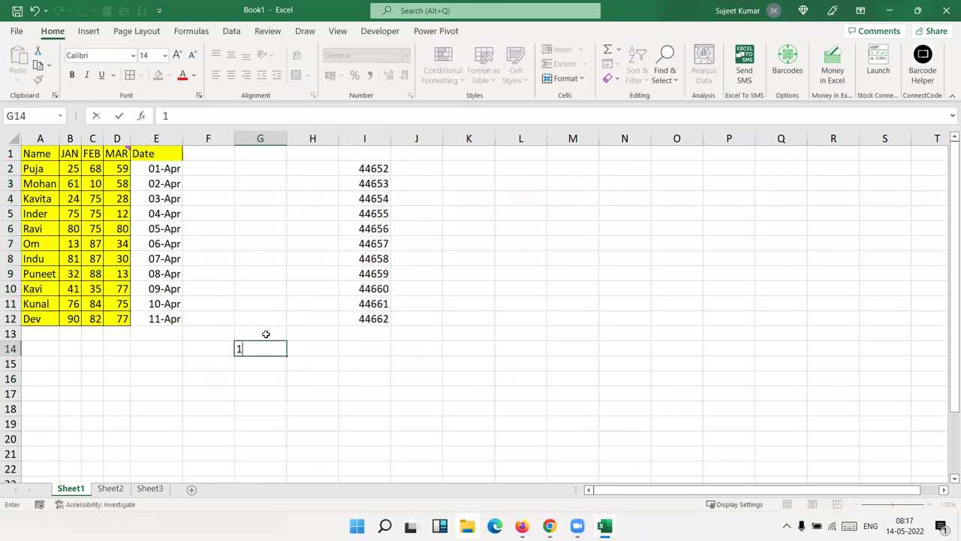
key(Return)
key(Up)
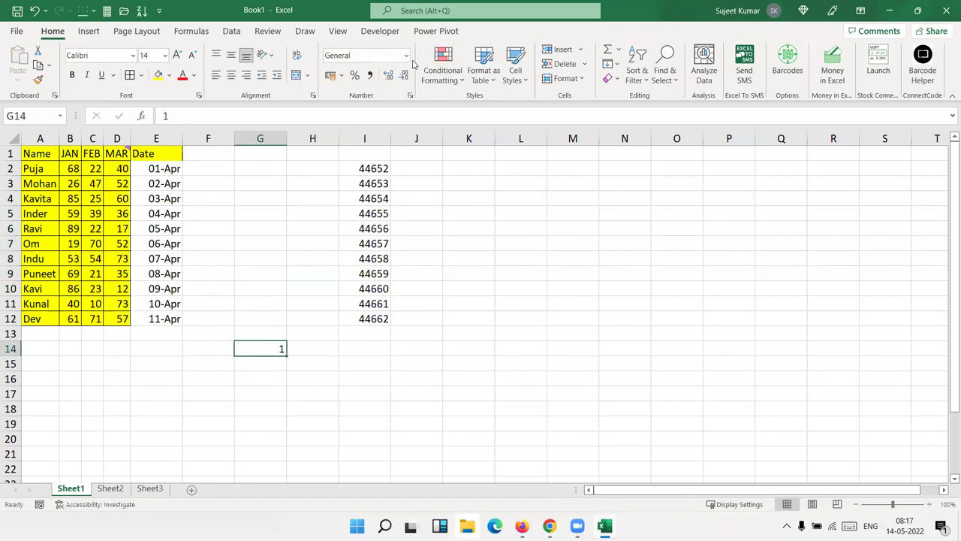
click(406, 55)
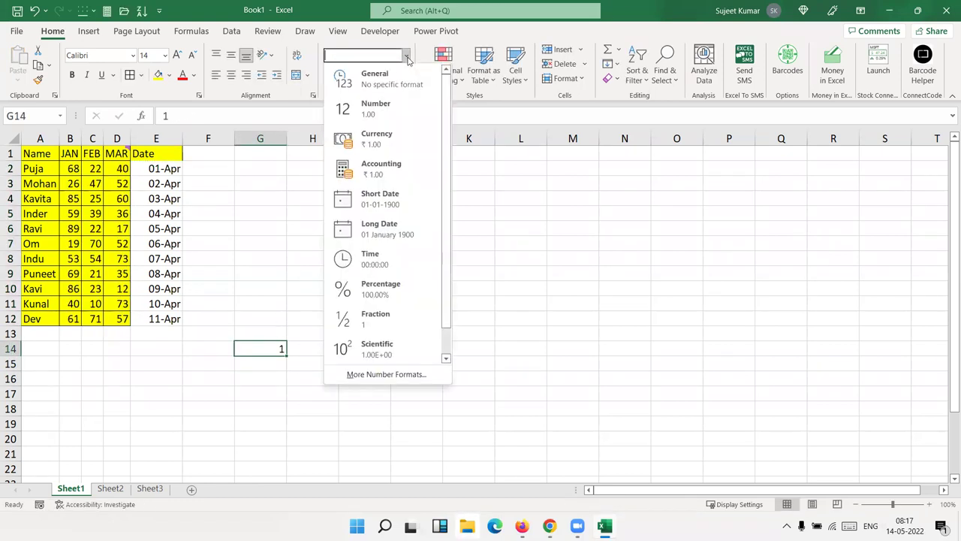
click(398, 228)
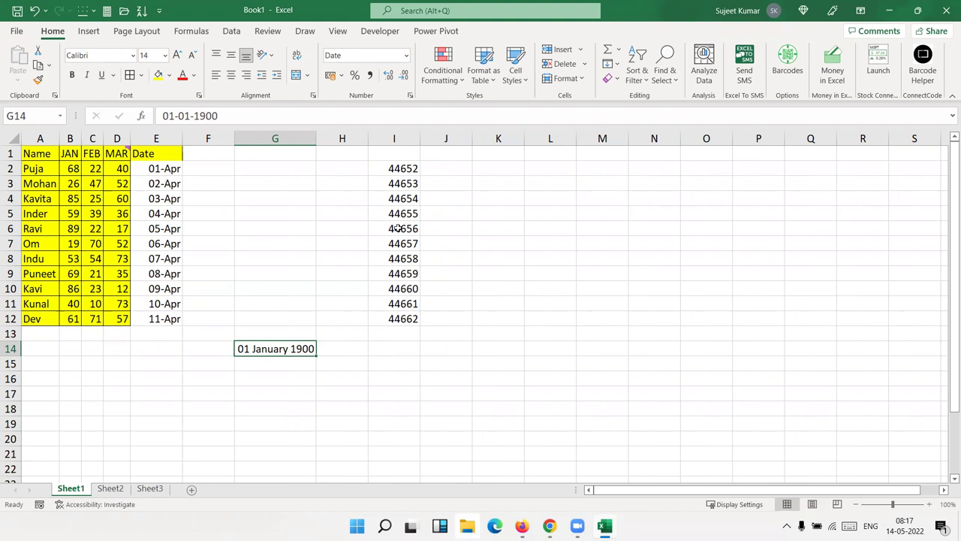
Step: Try the values 3, 23, 32 and finally 65 in G14, which shows 05 March 1900
text(3)
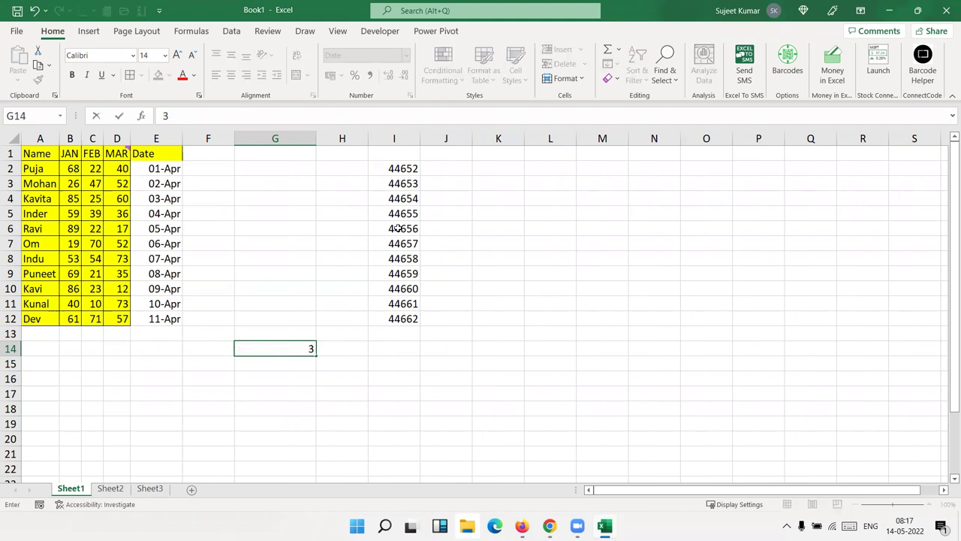
key(Return)
key(Up)
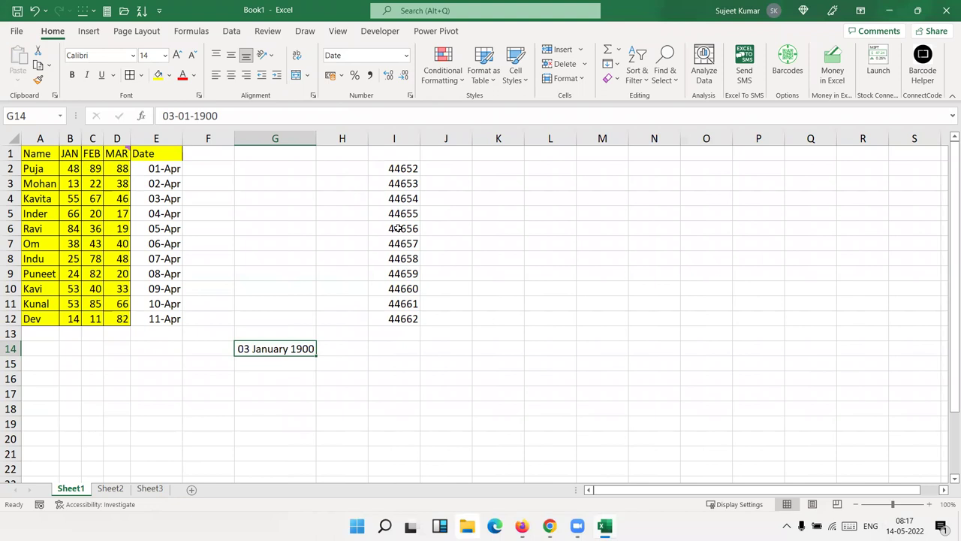
text(23)
key(Return)
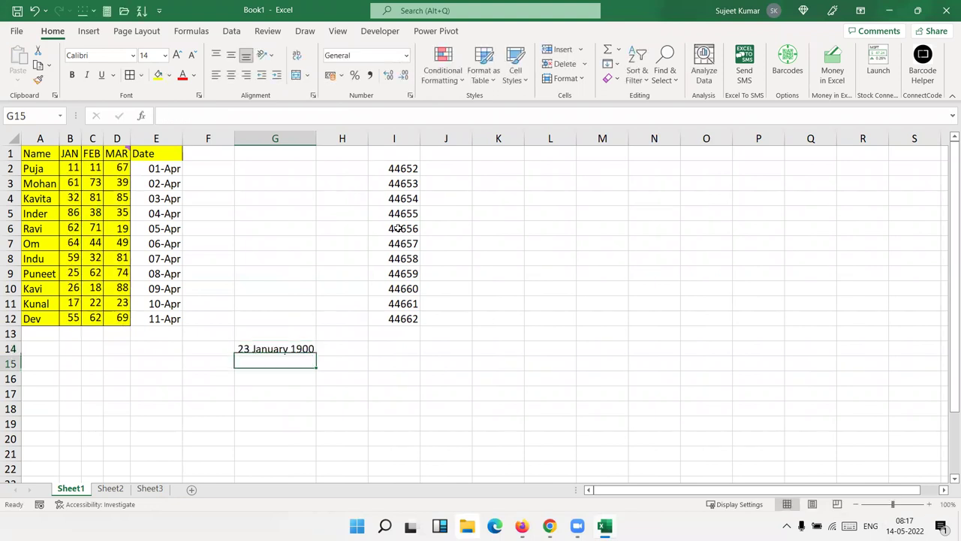
key(Up)
text(32)
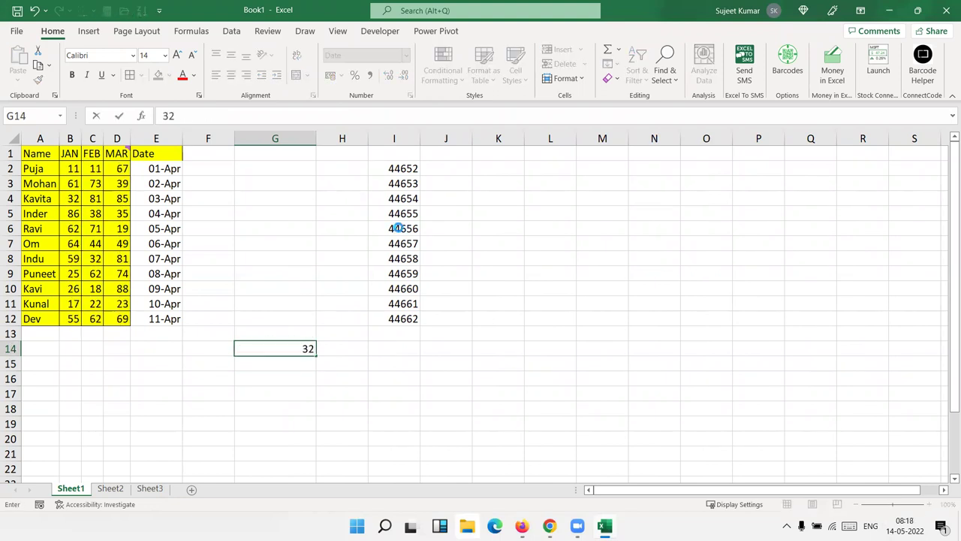
key(Return)
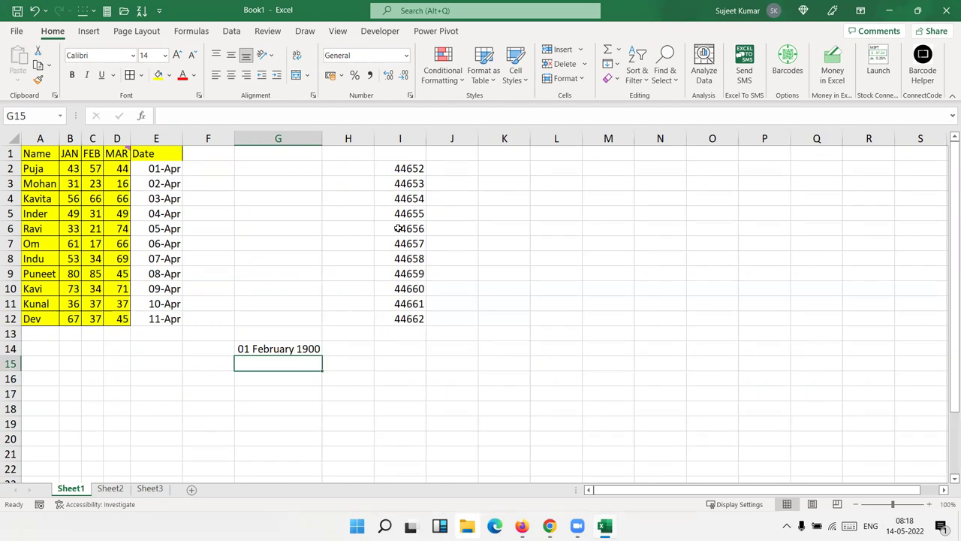
key(Up)
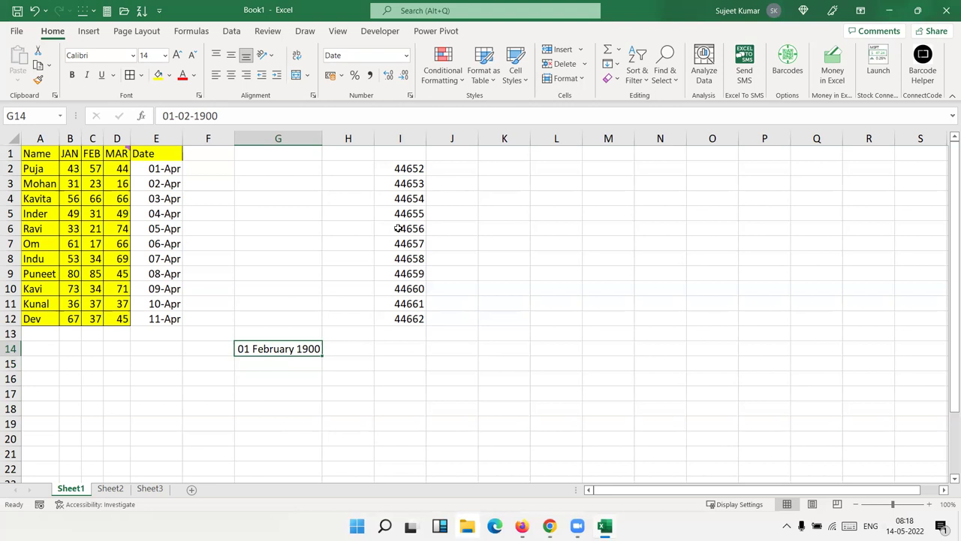
text(65)
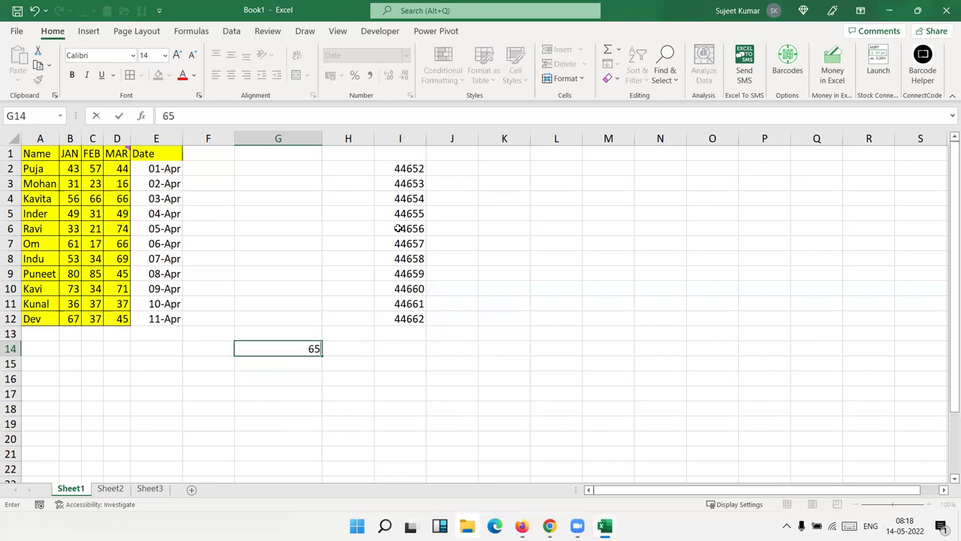
key(Return)
key(Up)
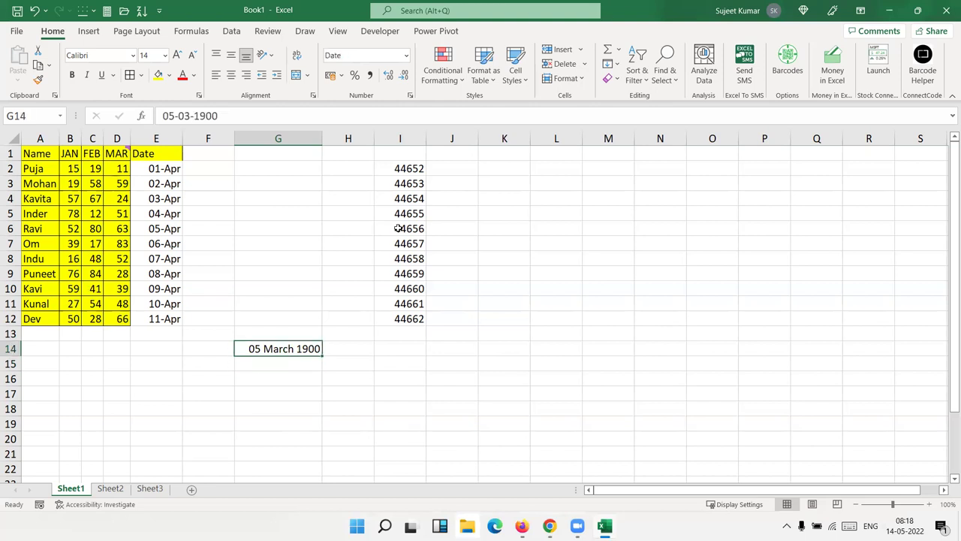
Step: Enter 65 in I14 so it shows as a plain number
key(Right)
key(Right)
text(65)
key(Tab)
key(Down)
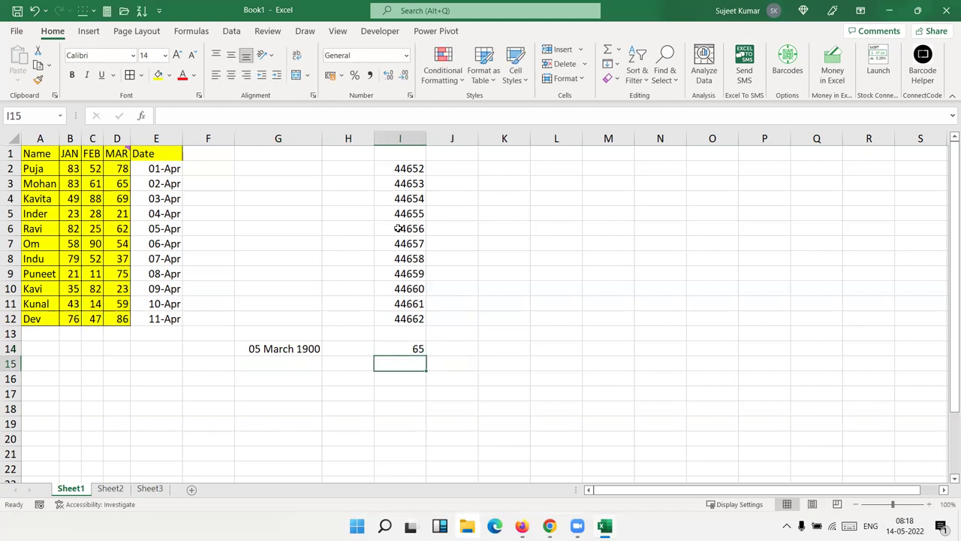
text(1-31)
key(Left)
key(Left)
key(Right)
key(Right)
text(')
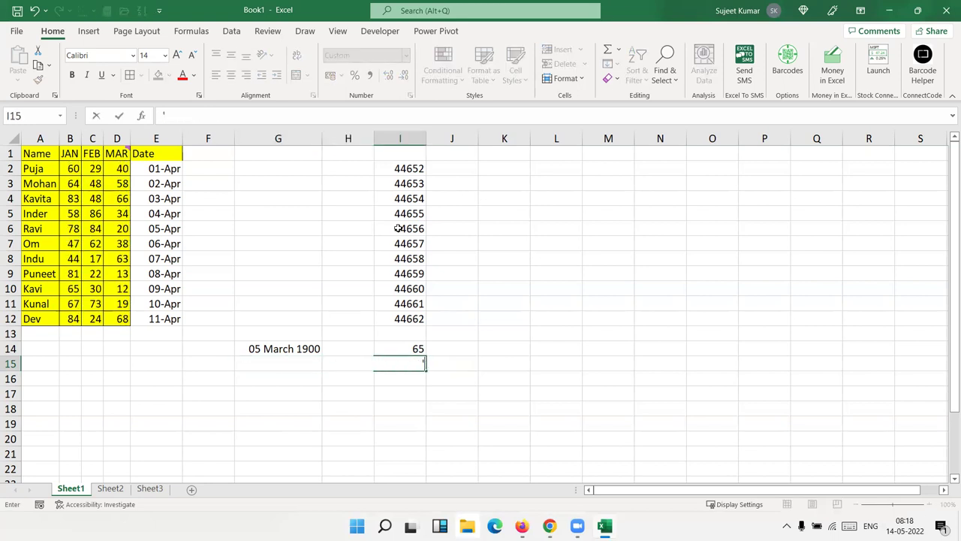
text(1-31)
key(Return)
text(1-29)
key(Return)
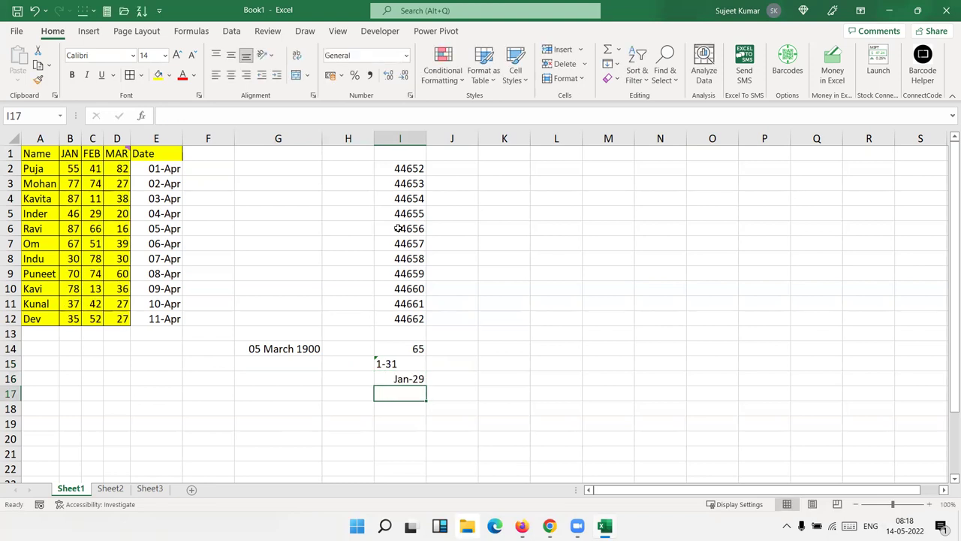
key(Up)
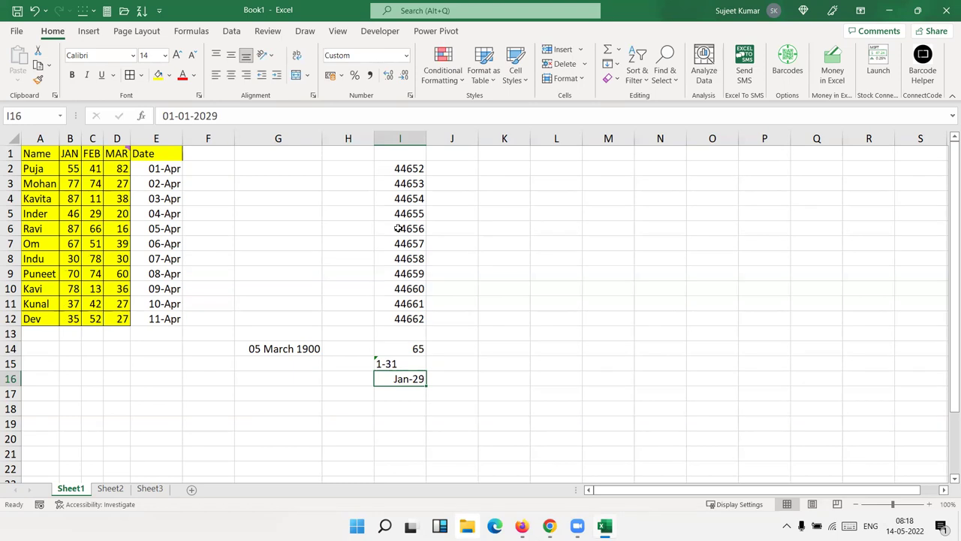
key(Down)
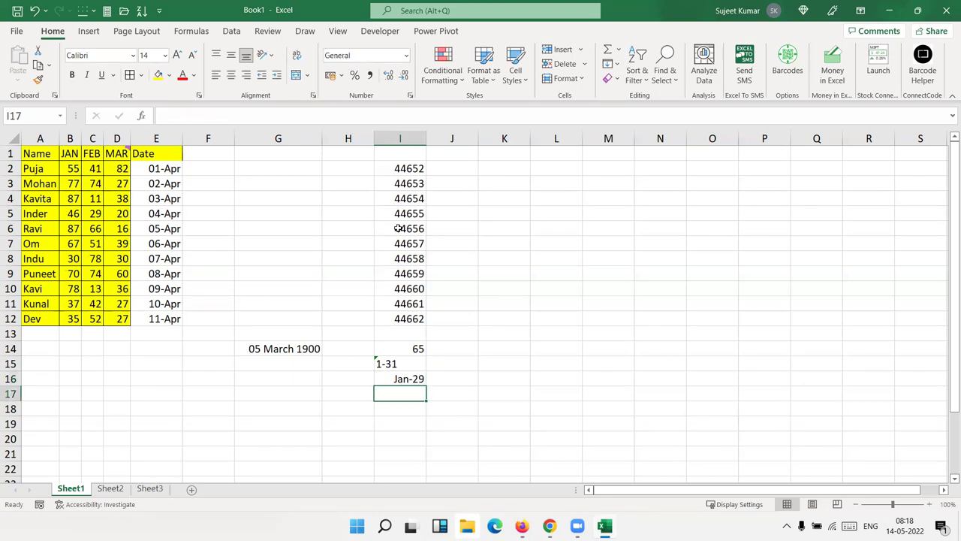
key(Up)
key(shift+Up)
key(Delete)
key(Left)
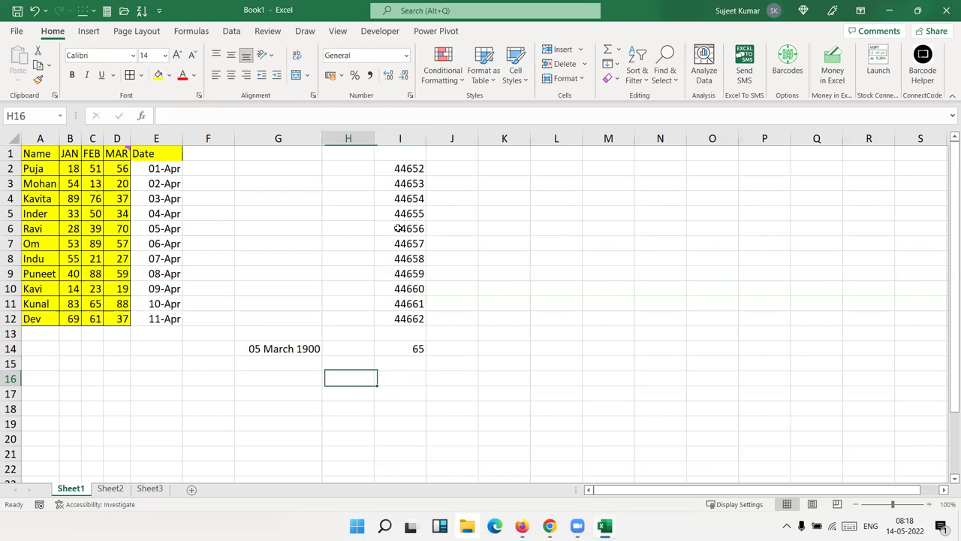
key(Left)
key(Up)
key(Up)
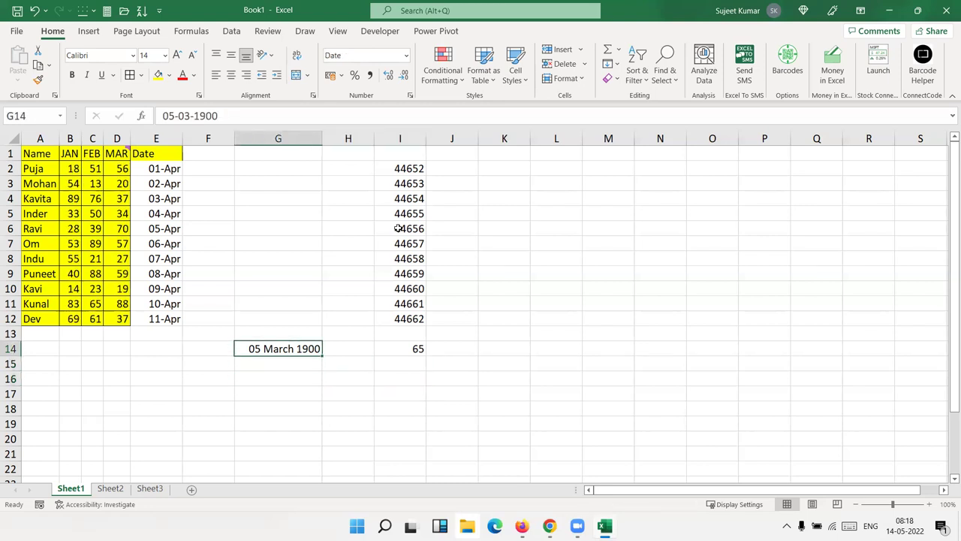
Step: Try the serials 36, 370 and 44562 in G14, ending at 01 January 2022
text(36)
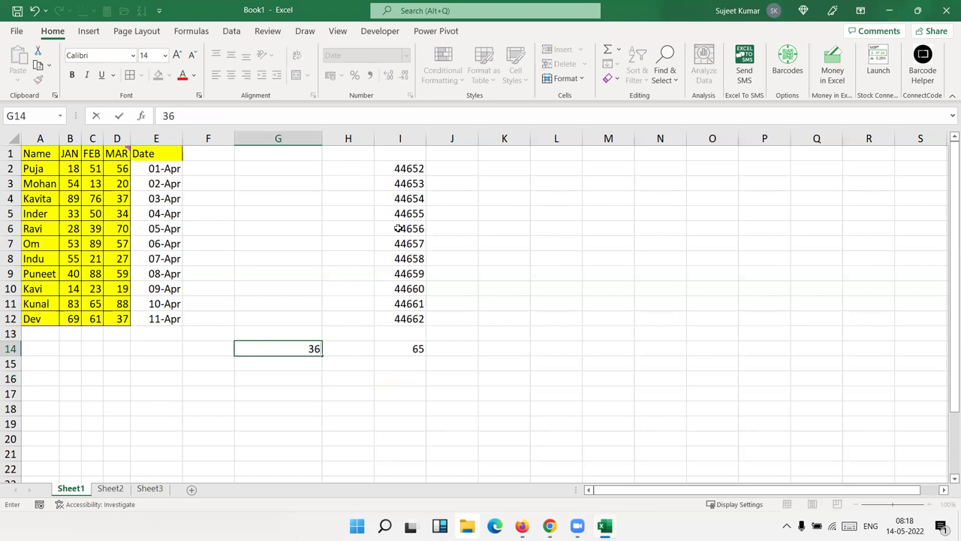
key(Return)
key(Up)
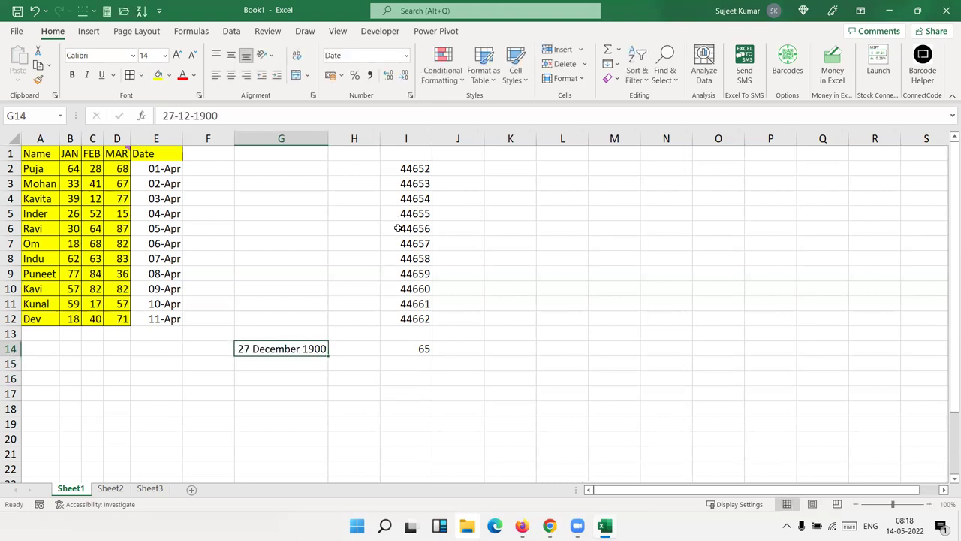
text(3)
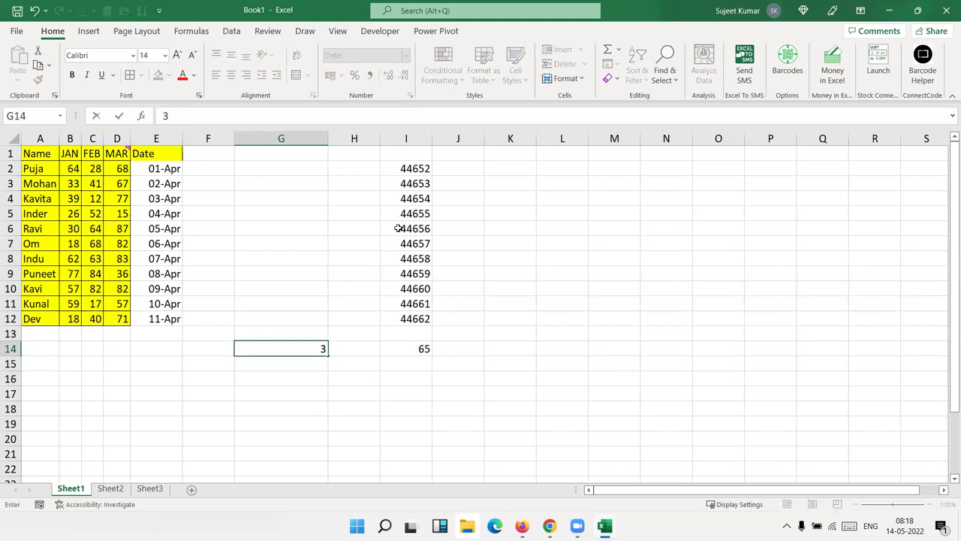
text(70)
key(Return)
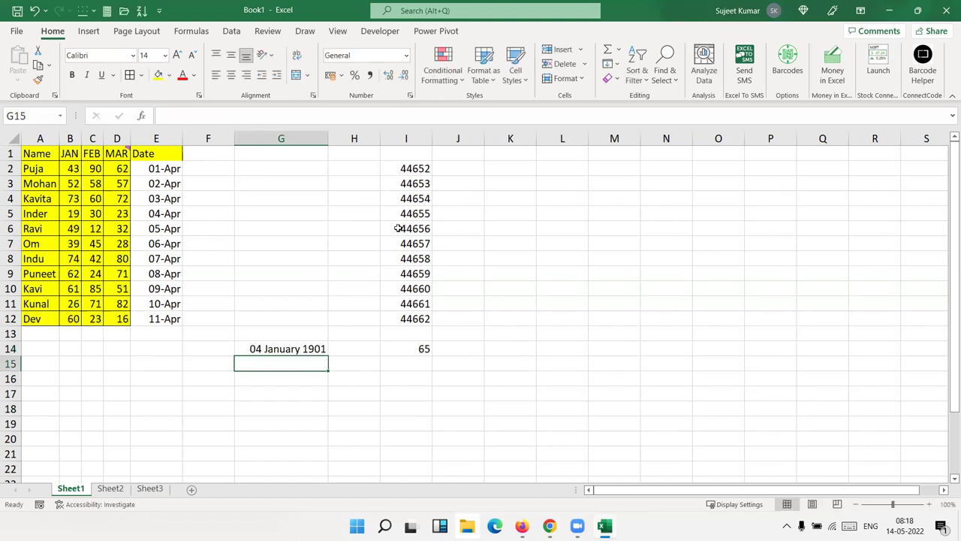
key(Up)
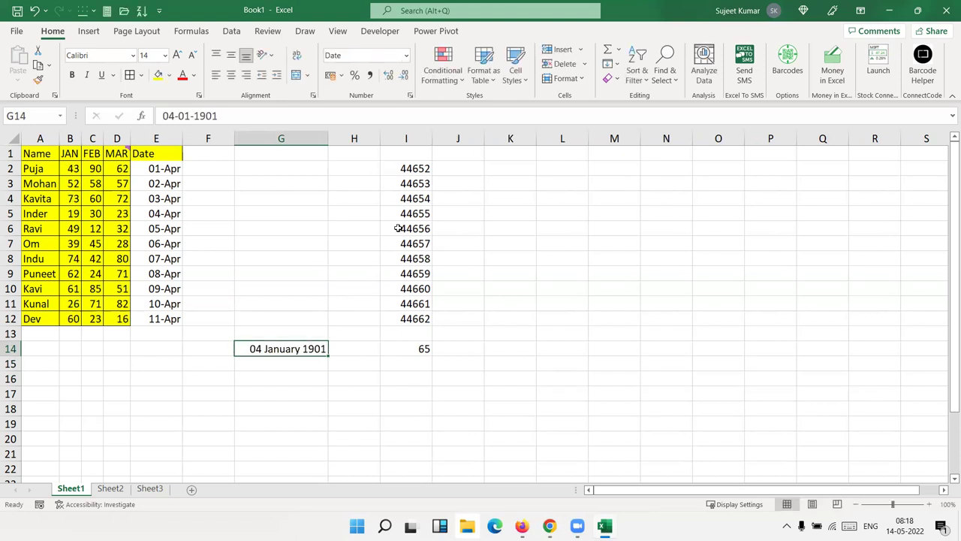
text(44562)
key(Return)
key(Up)
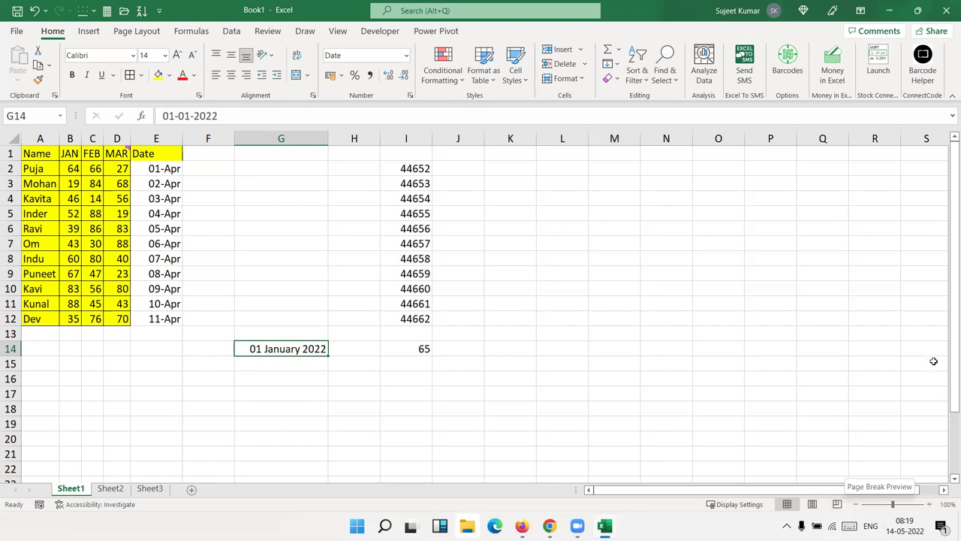
drag(419, 174, 426, 317)
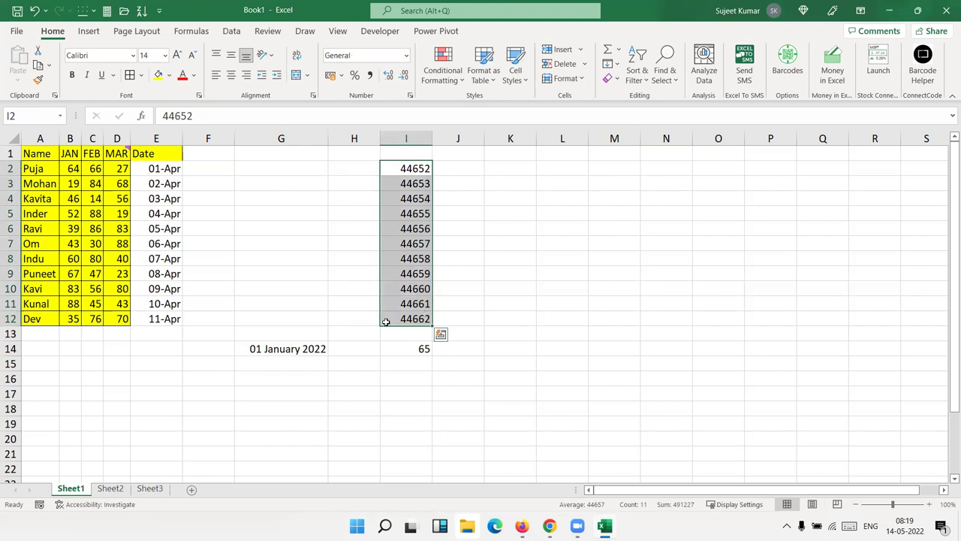
click(299, 344)
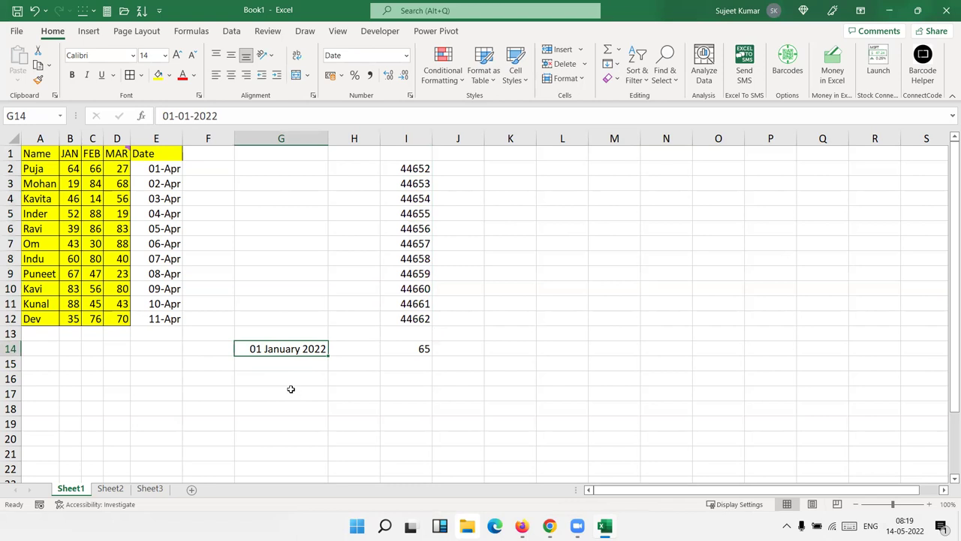
Step: Enter text 1as in G17 and =G17+30 in H17, which returns #VALUE!
click(288, 389)
text(1as)
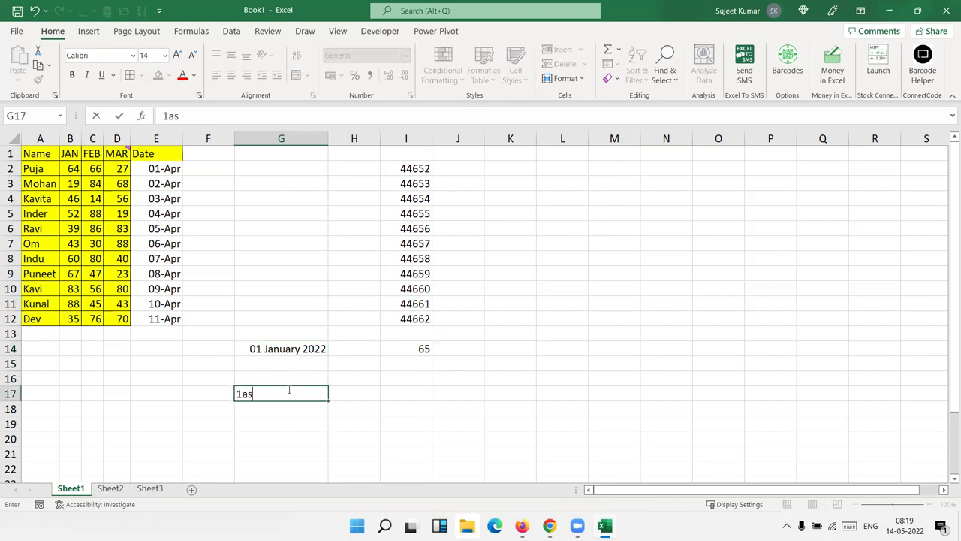
key(Return)
key(Up)
key(Right)
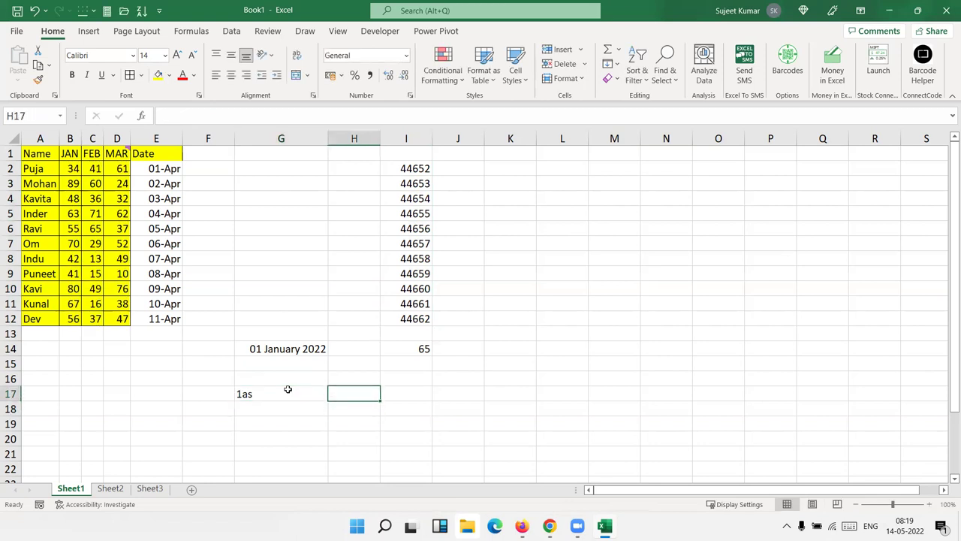
text(=)
key(Left)
text(+30)
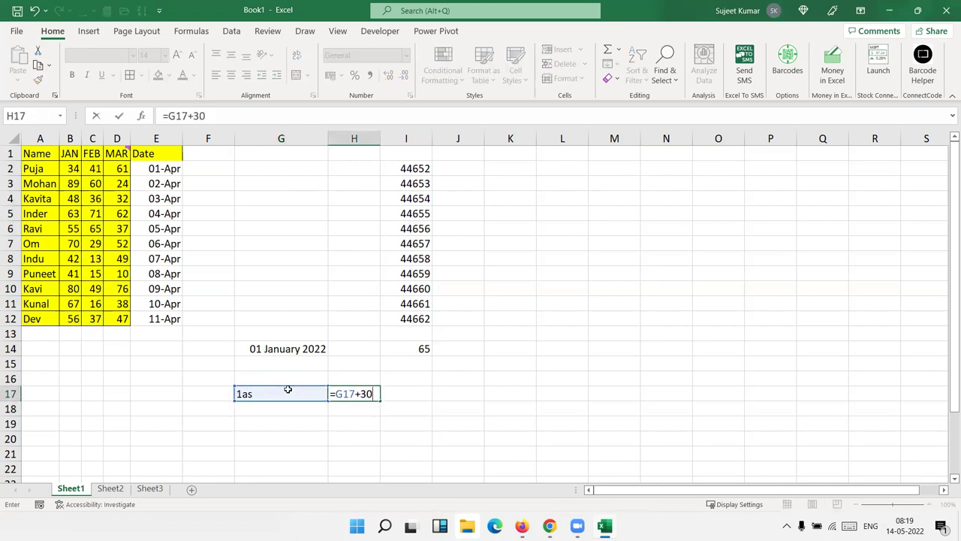
key(Return)
Step: Enter =G14+20 in H14, giving 21 January 2022
key(Up)
key(Up)
key(Up)
key(Up)
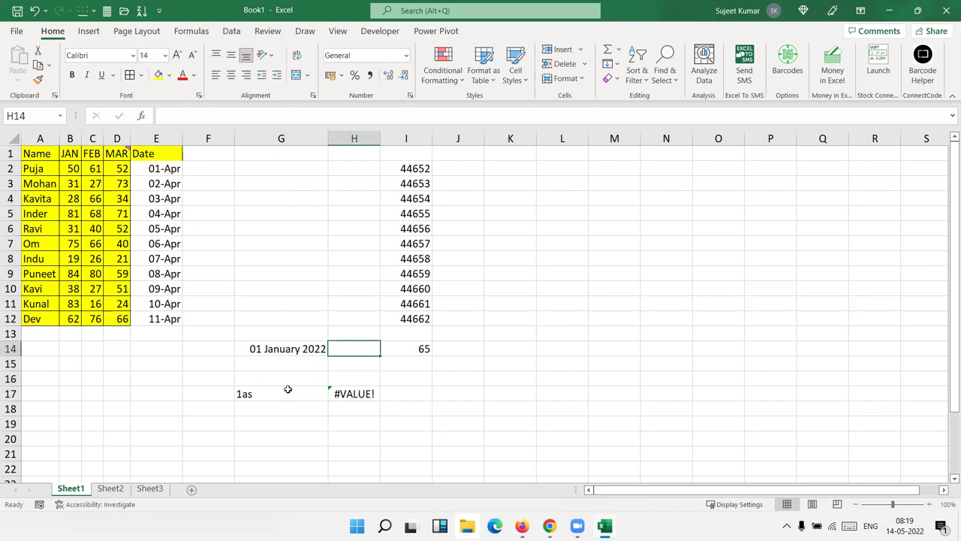
text(=)
key(Left)
text(+2)
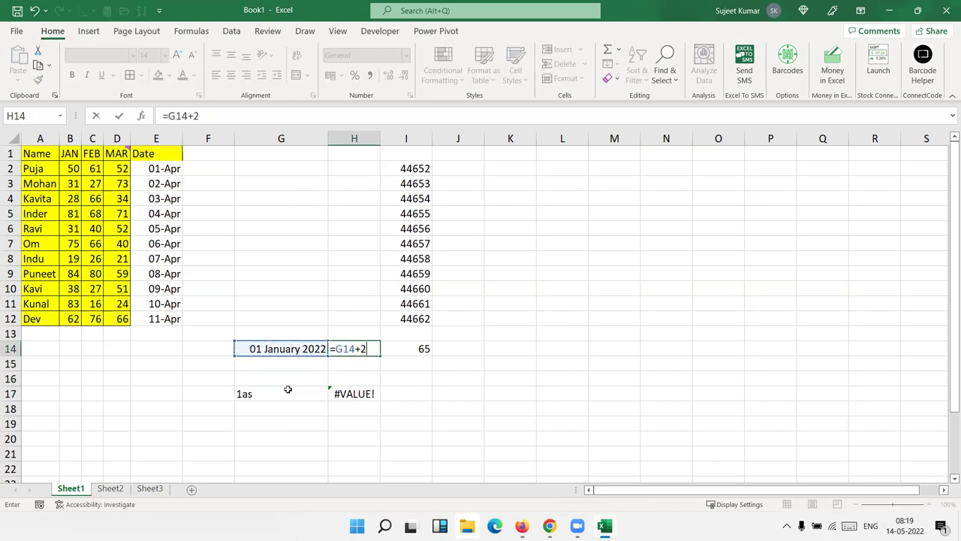
text(0)
key(Return)
key(Up)
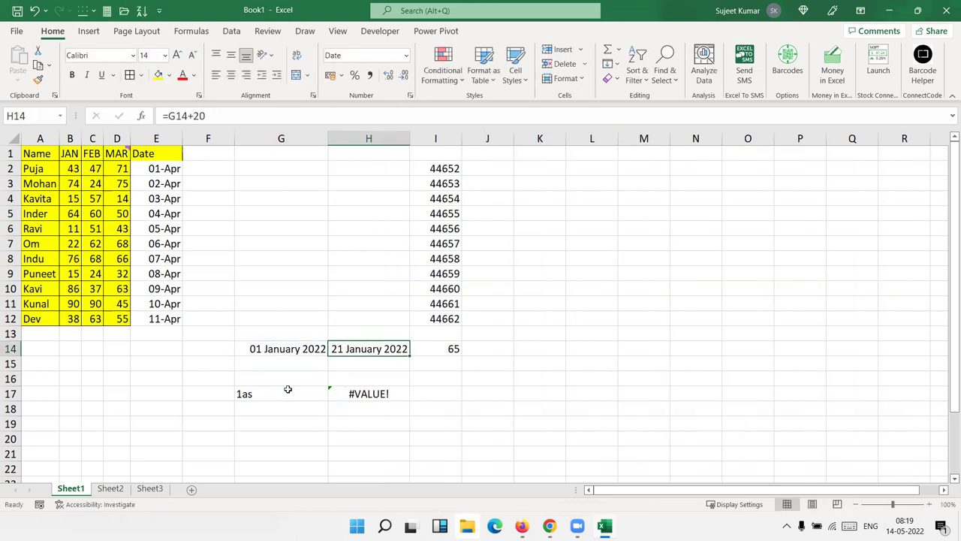
Step: Show G14 and H14 as plain serial numbers (44562 and 44582) with Ctrl+Shift+~, then select both
key(Left)
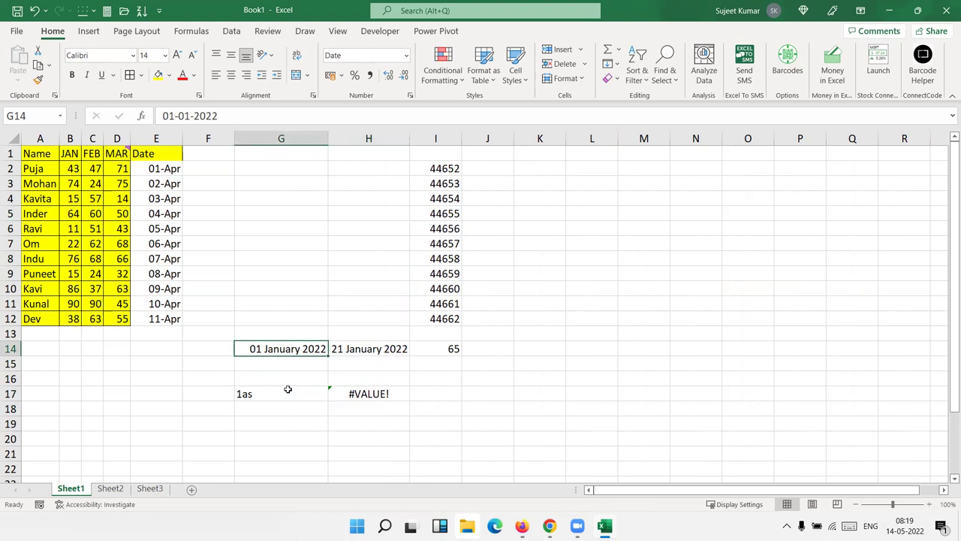
key(ctrl+shift+asciitilde)
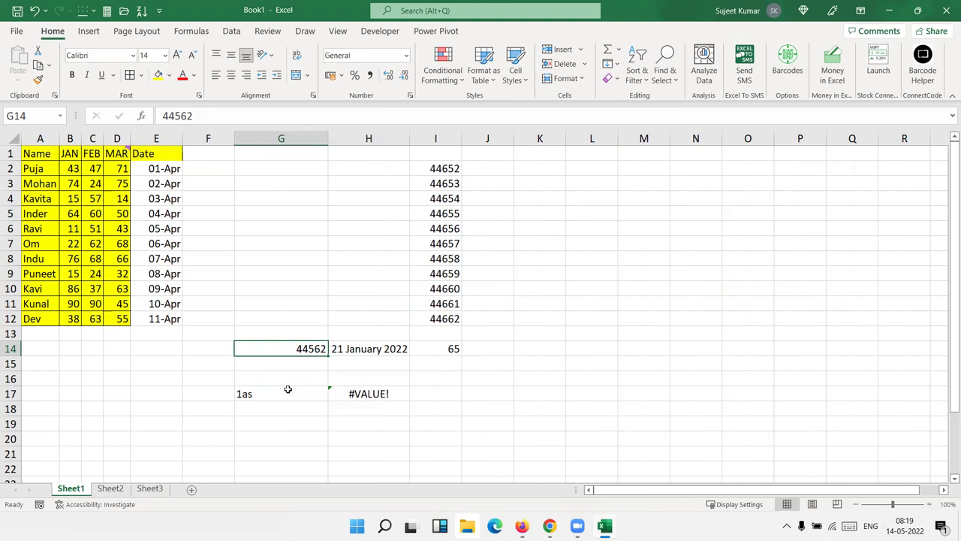
key(Right)
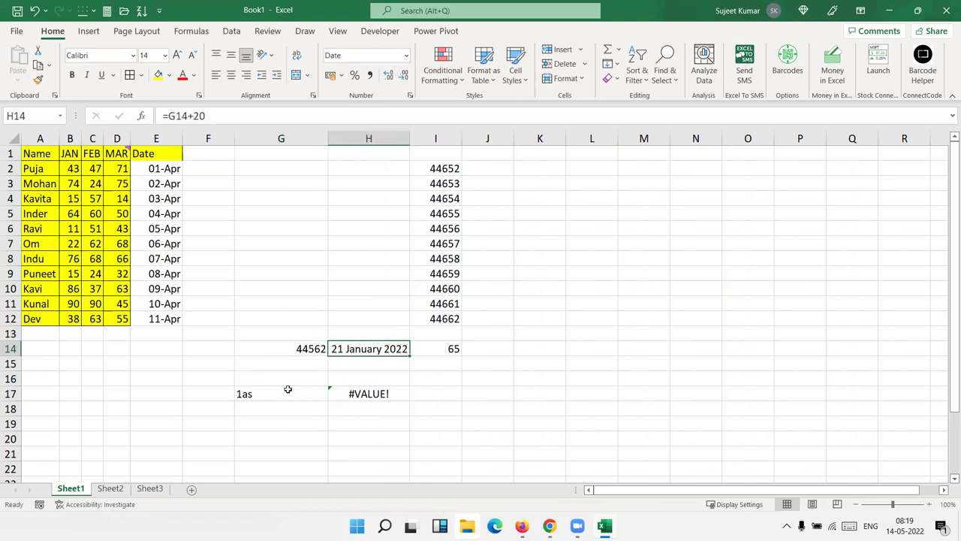
key(ctrl+shift+asciitilde)
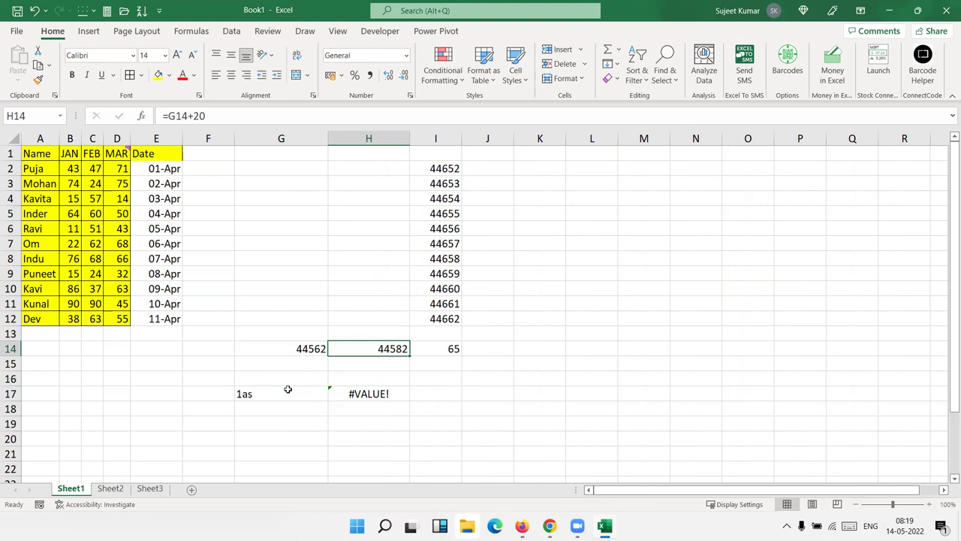
key(shift+Left)
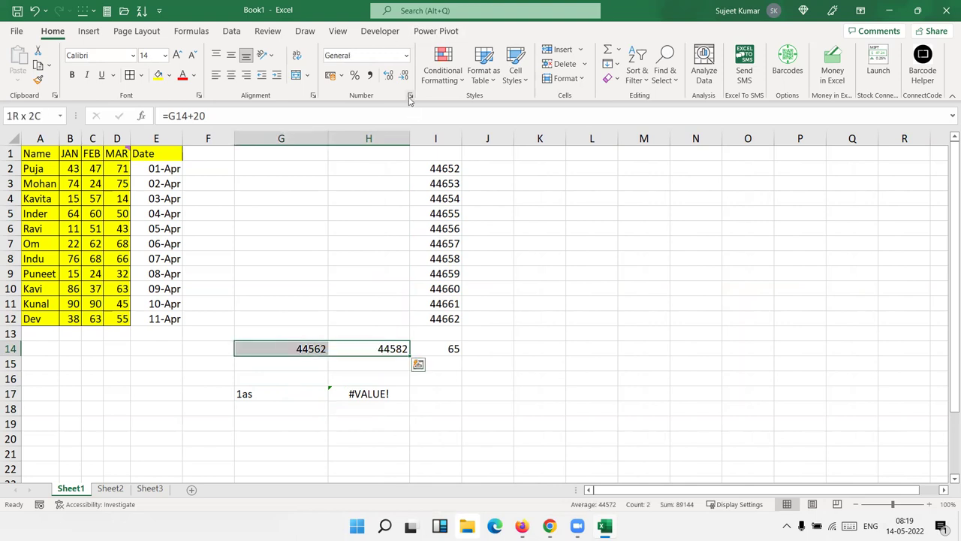
Step: Format G14:H14 with the 2012-03-14 date type, showing 2022-01-01 and 2022-01-21
click(409, 97)
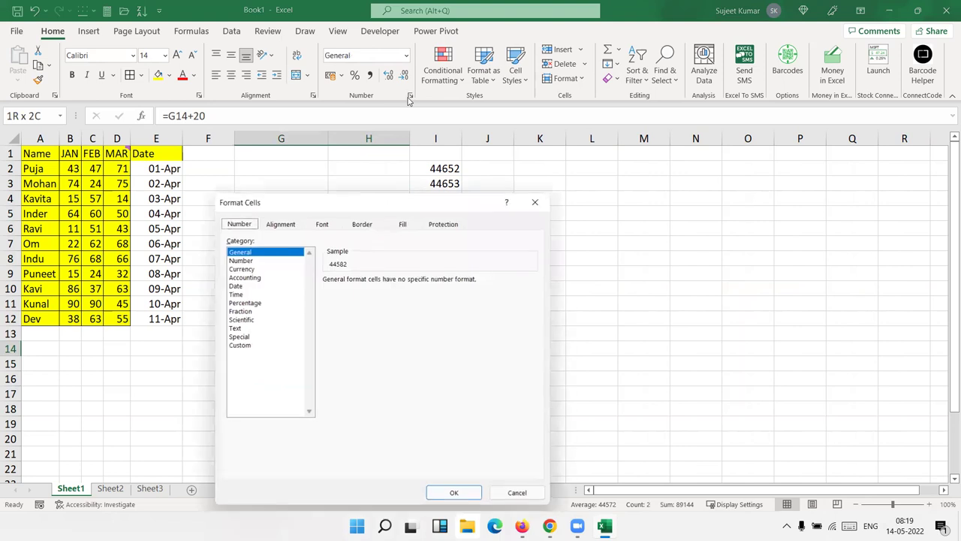
click(242, 286)
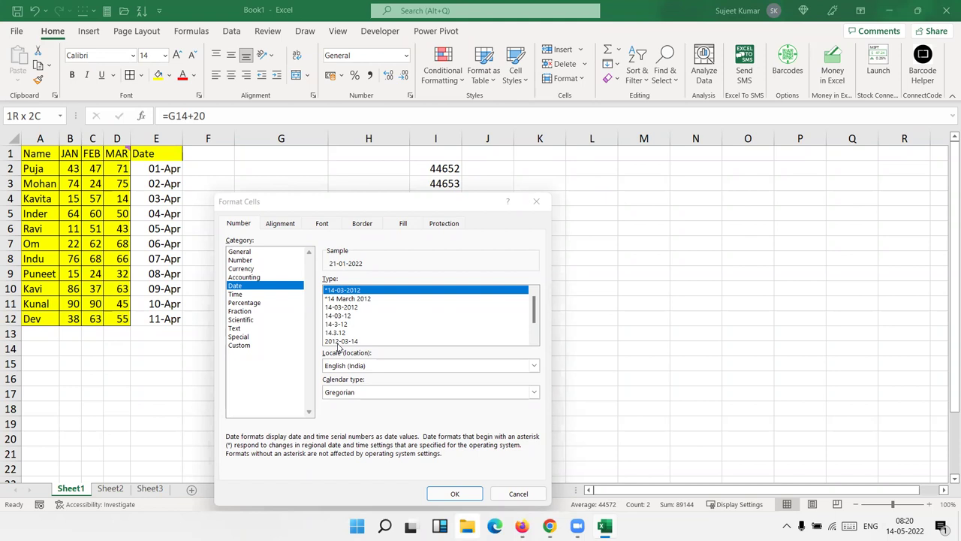
click(342, 342)
click(452, 494)
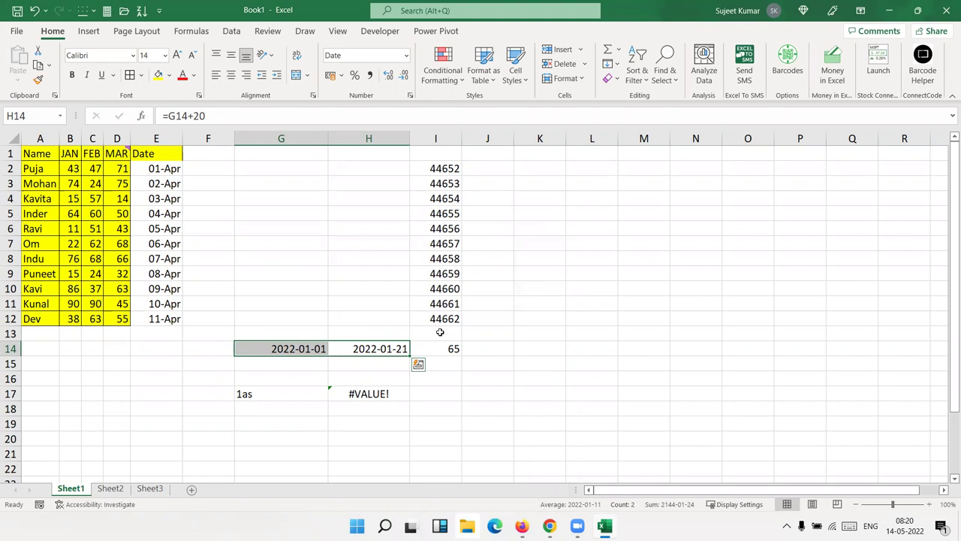
Step: Clear the scratch results from G2:J17
mouse_move(264, 390)
mouse_down()
mouse_move(453, 411)
mouse_move(481, 171)
mouse_up()
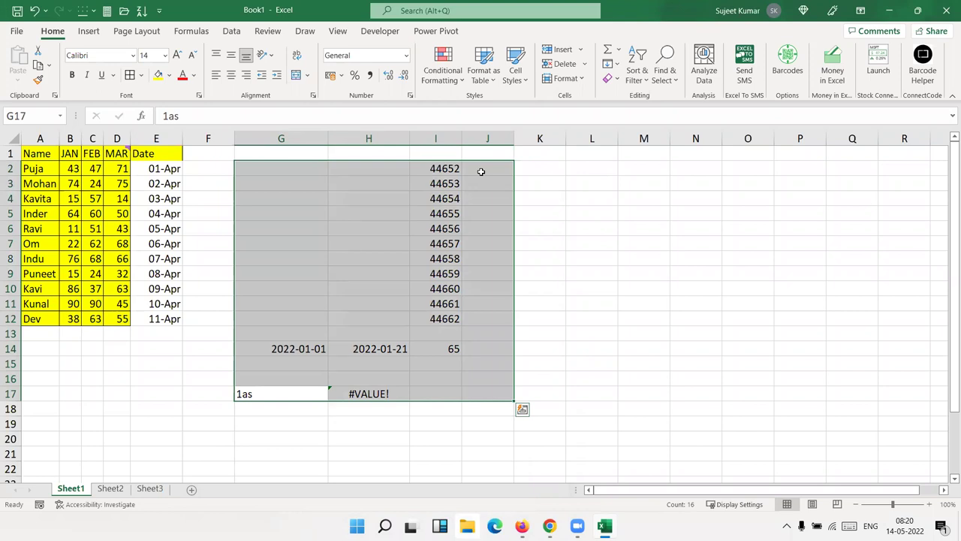
key(Escape)
key(Delete)
key(Left)
key(Right)
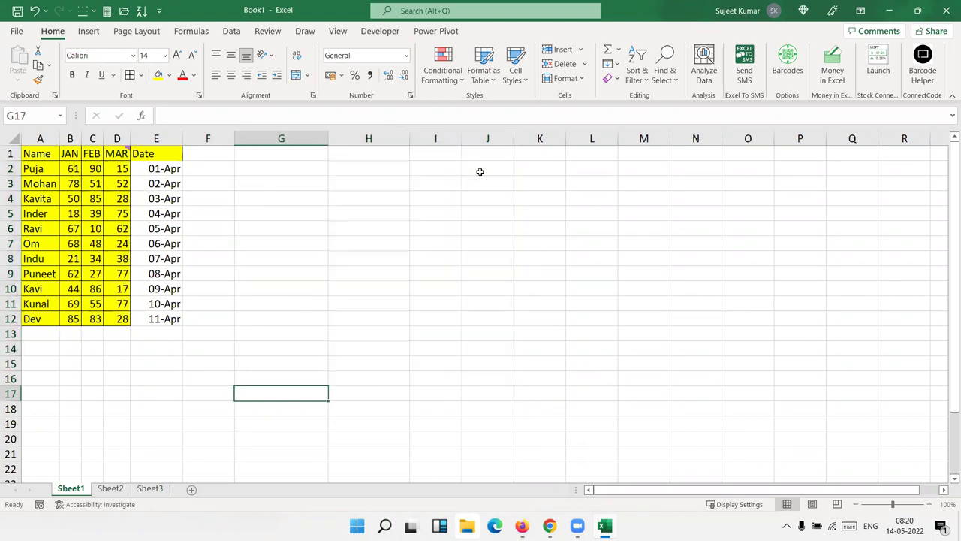
key(Right)
Step: Give the Date column E1:E12 the yellow fill and copy it
key(ctrl+Up)
key(ctrl+Left)
key(Right)
key(Right)
key(Right)
key(Right)
key(Left)
key(Left)
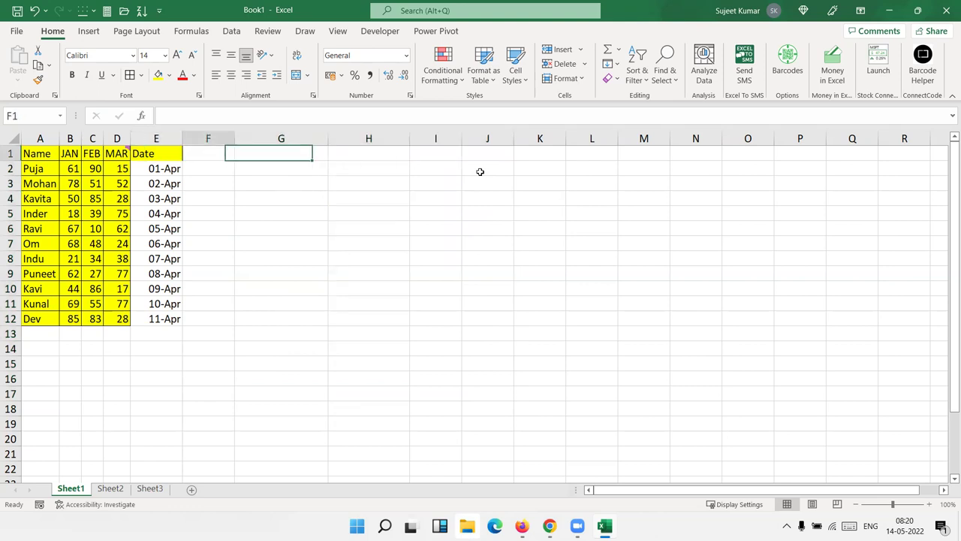
key(Left)
key(Left)
key(ctrl+shift+Down)
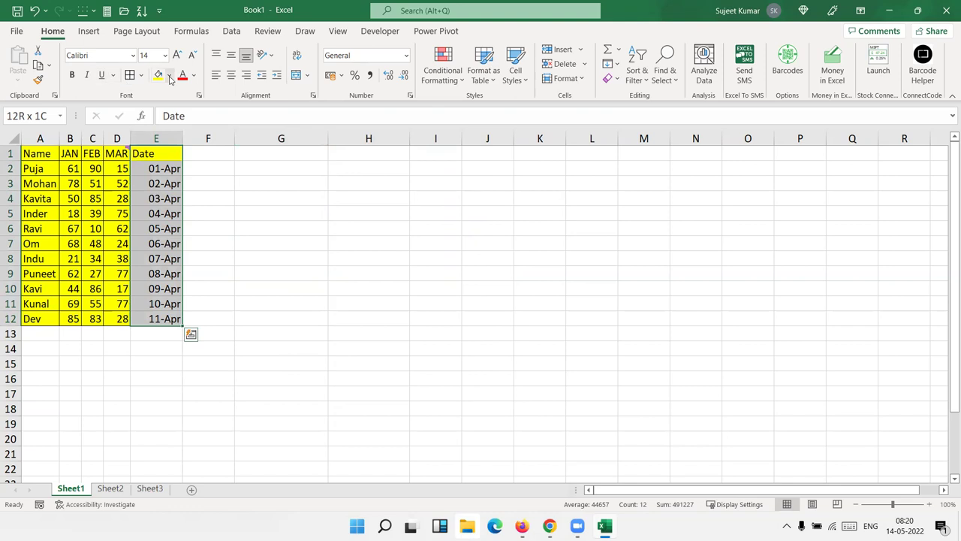
click(138, 75)
key(Escape)
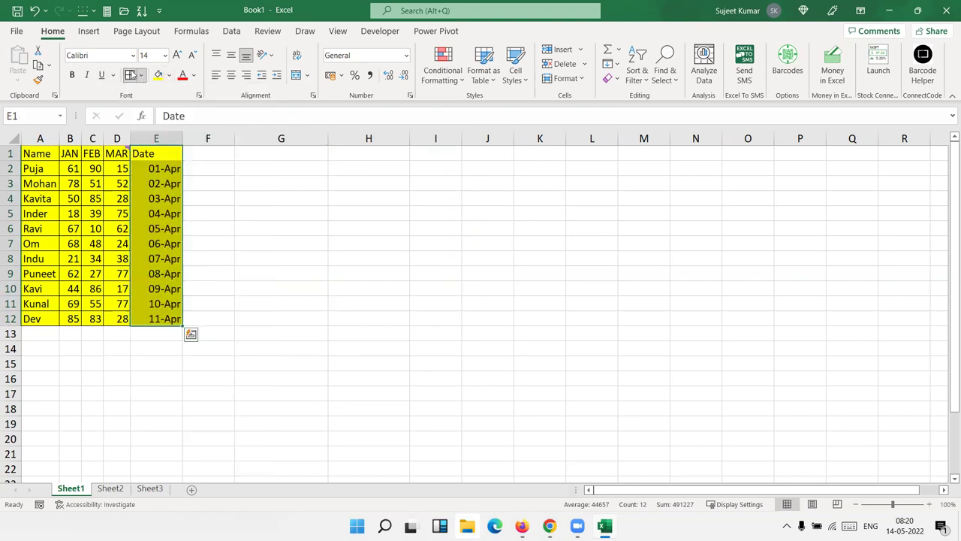
key(ctrl+c)
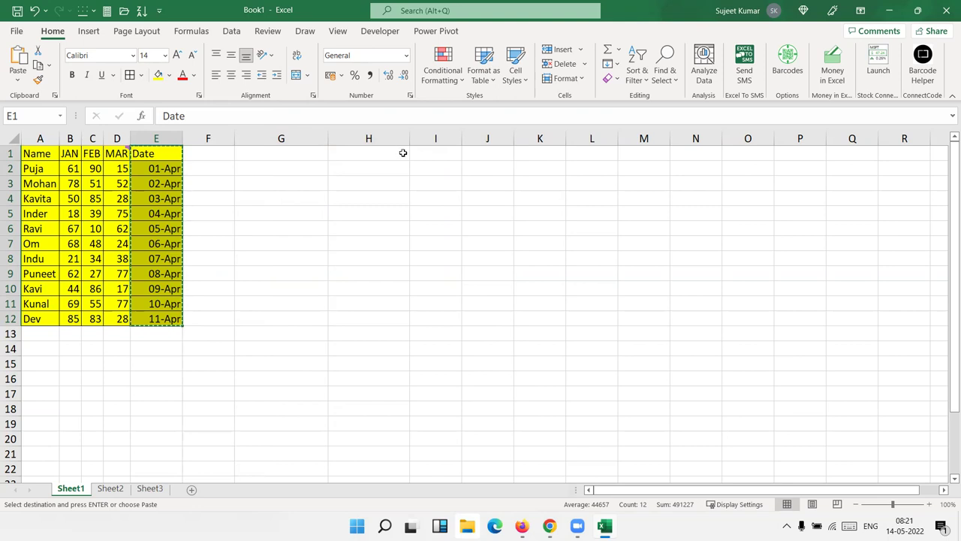
right_click(403, 154)
click(445, 239)
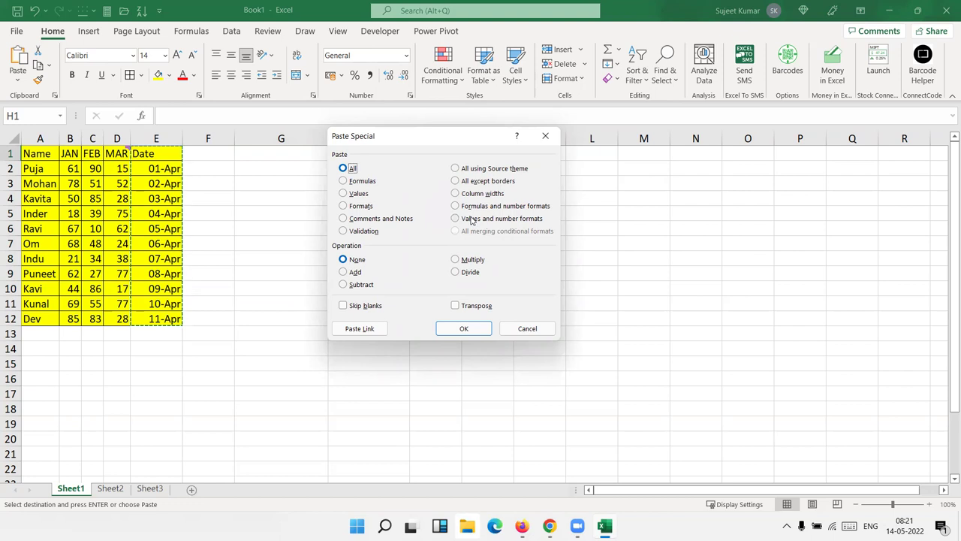
click(479, 208)
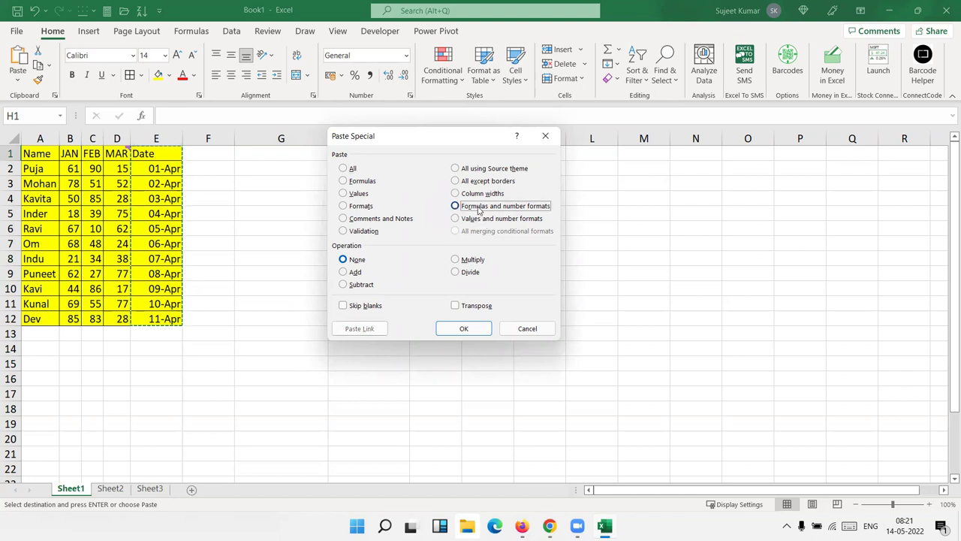
click(480, 219)
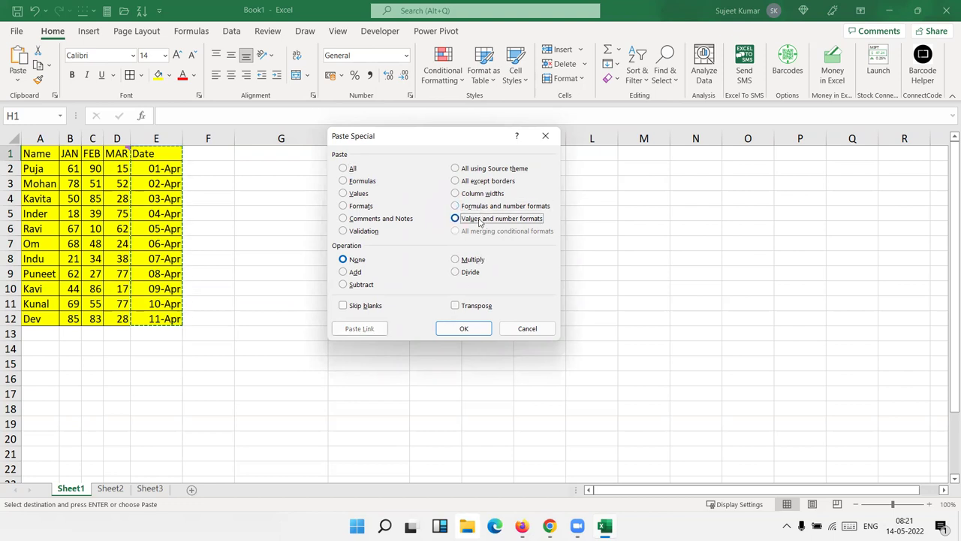
click(456, 329)
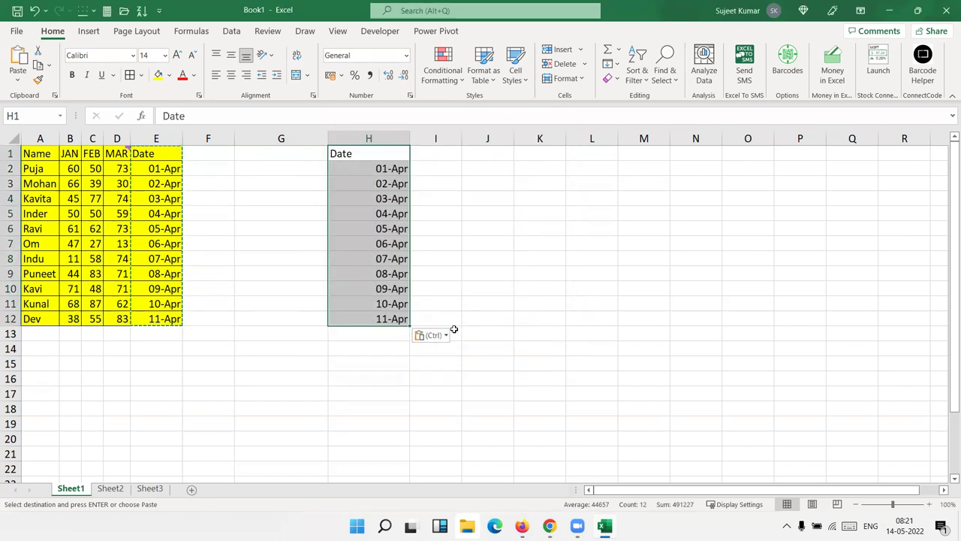
click(410, 95)
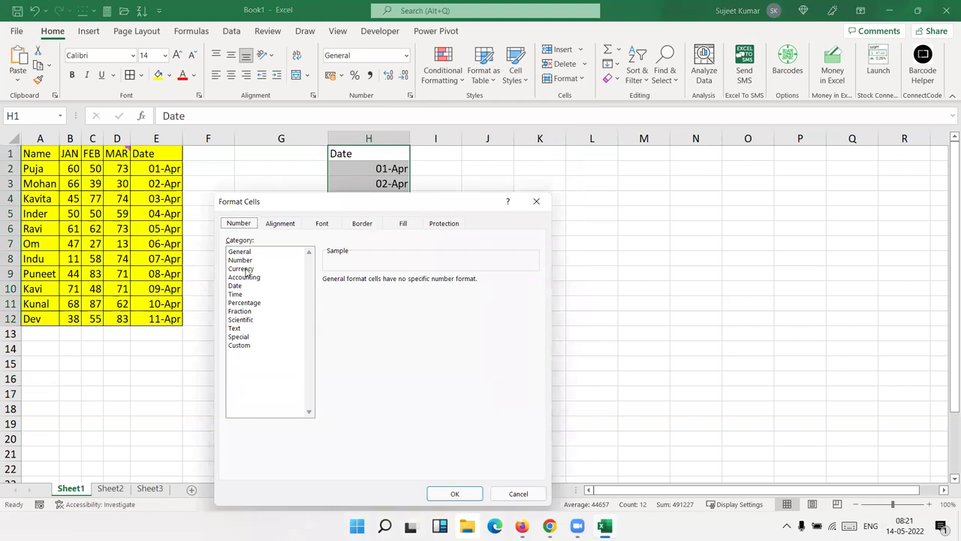
key(Escape)
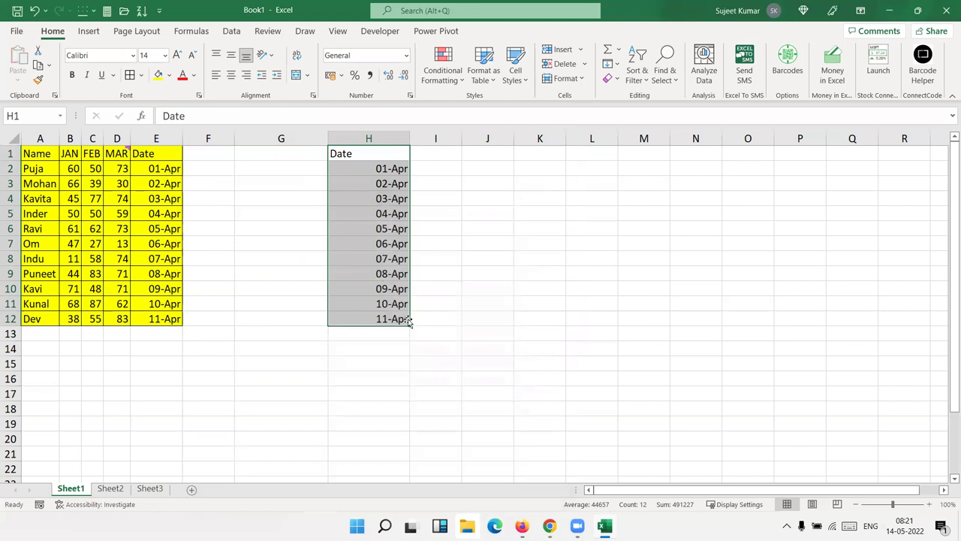
drag(405, 322, 377, 220)
drag(371, 147, 372, 141)
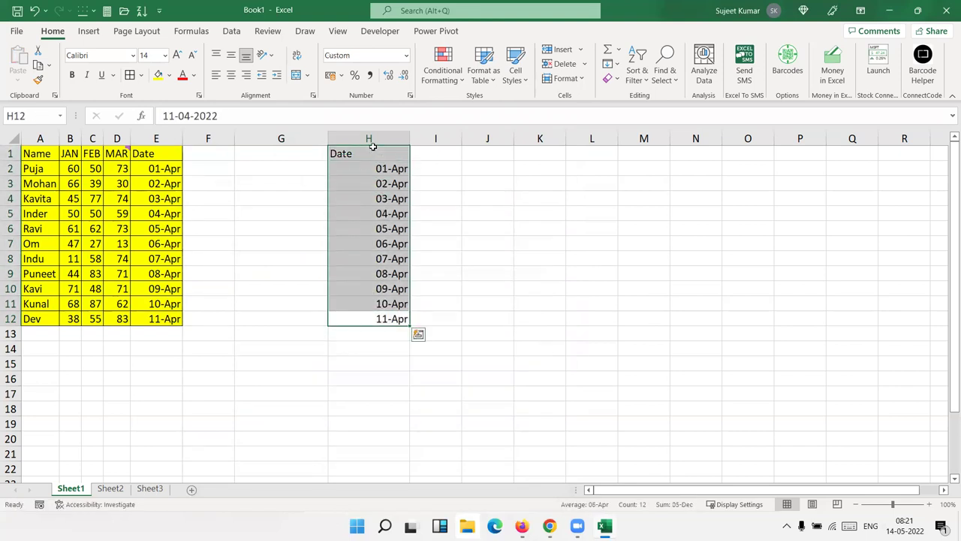
key(Delete)
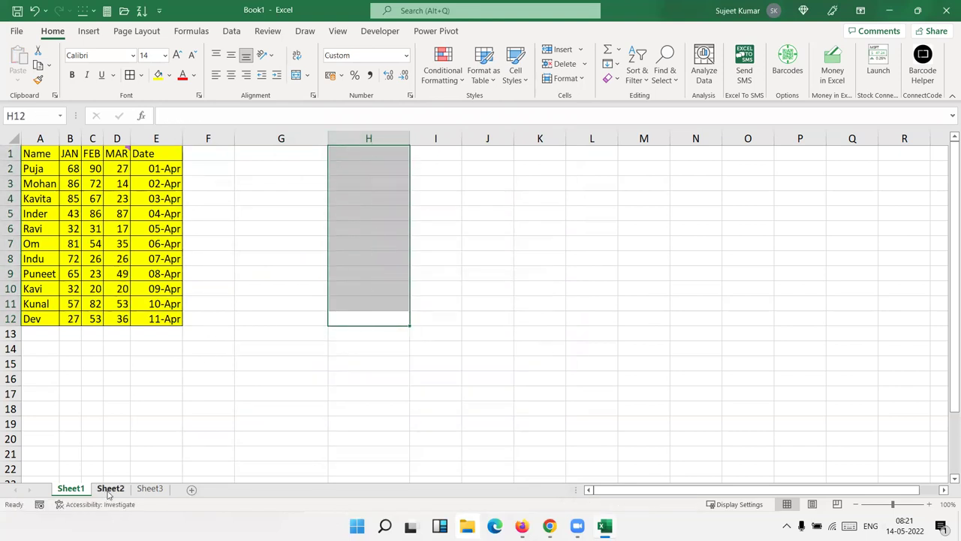
Step: On Sheet2, enter 20 in B2 and 30 in E2
click(109, 489)
click(103, 176)
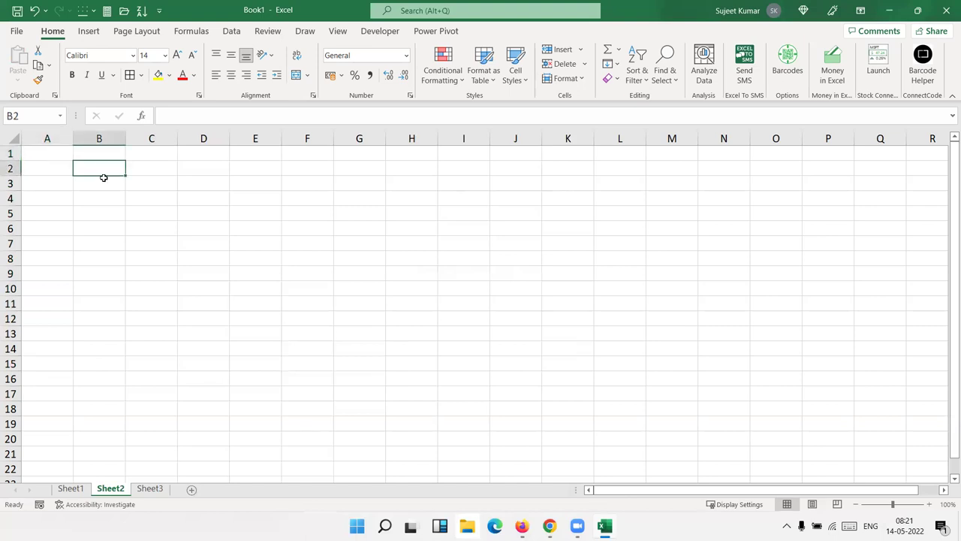
text(20)
key(Tab)
key(Tab)
key(Tab)
text(30)
key(Return)
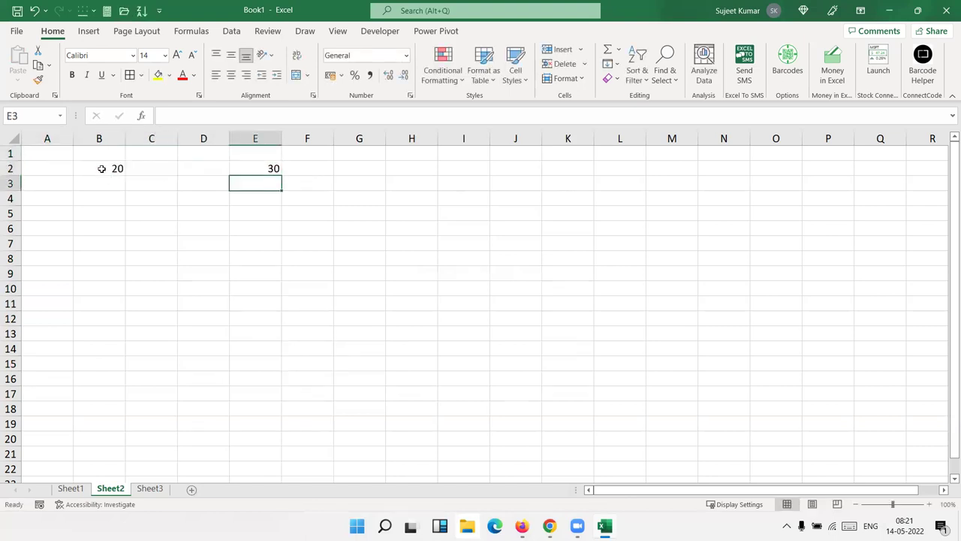
Step: Copy B2's 20 and Paste Special Multiply it onto E2, turning 30 into 600
click(102, 169)
key(ctrl+c)
click(253, 164)
key(ctrl+v)
right_click(251, 167)
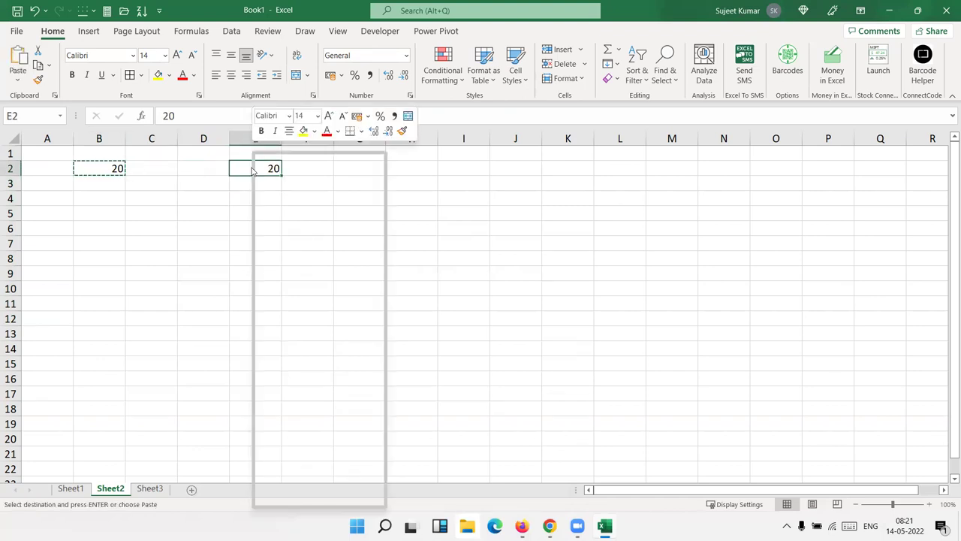
key(Escape)
key(ctrl+z)
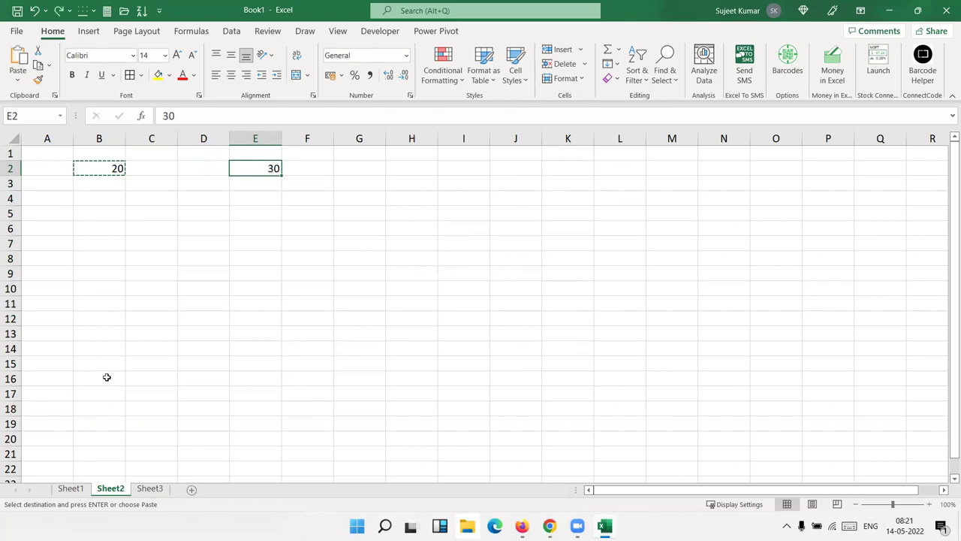
right_click(254, 167)
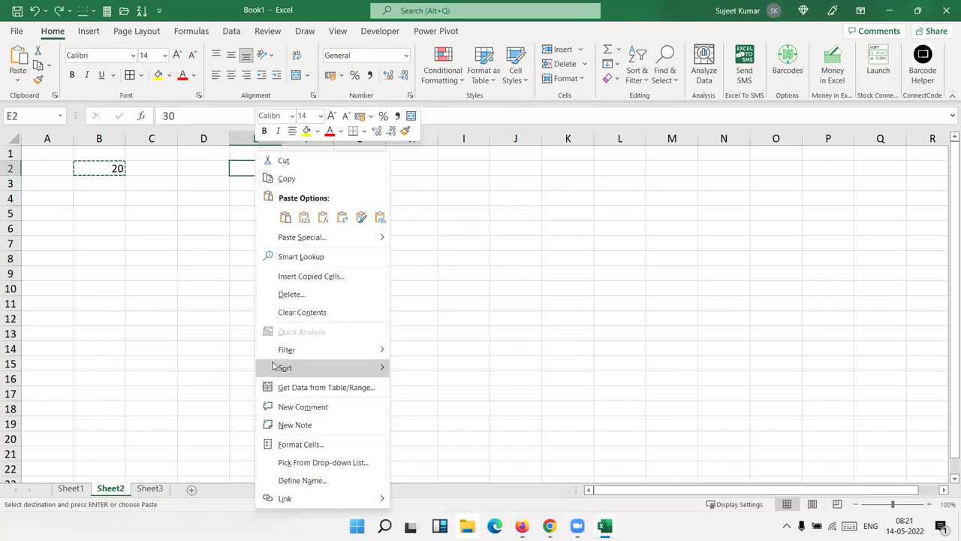
click(290, 237)
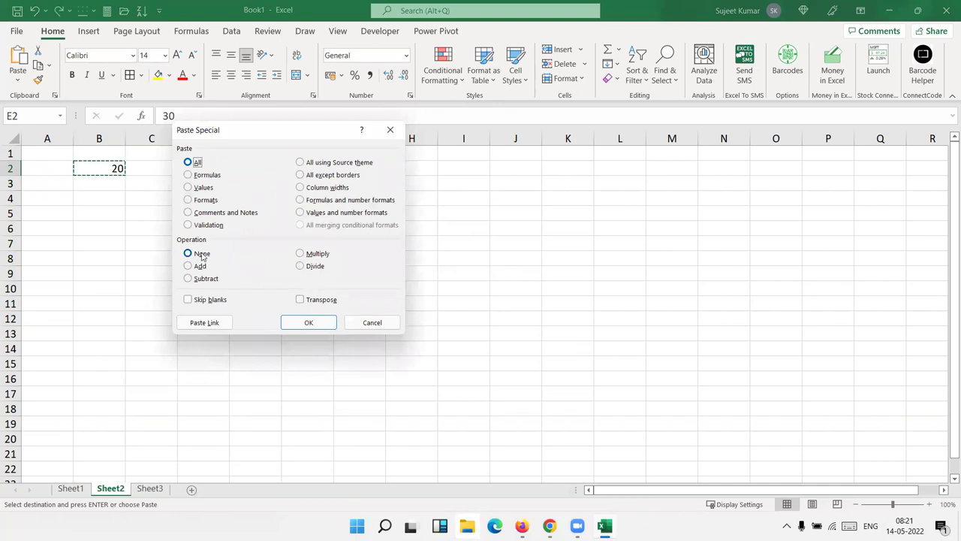
click(303, 257)
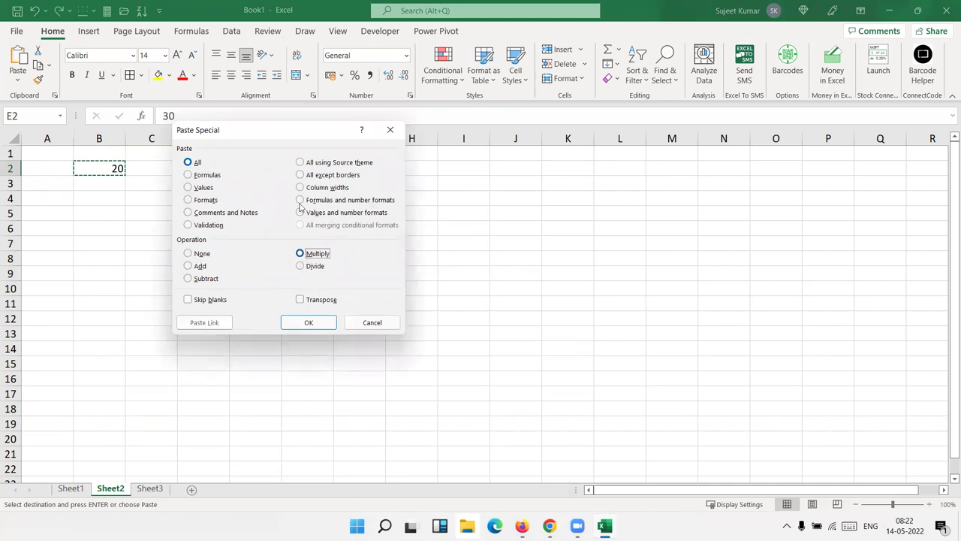
drag(275, 138, 552, 177)
click(585, 362)
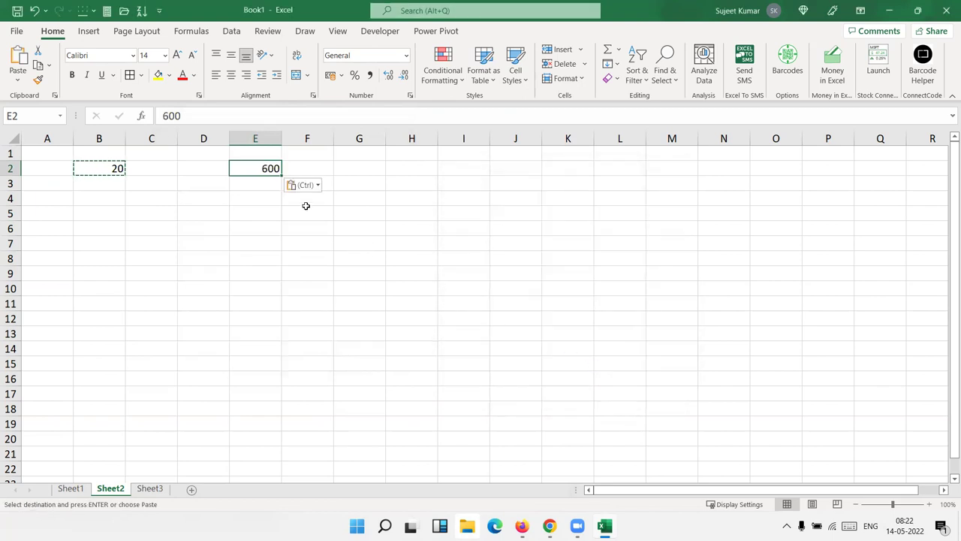
Step: Clear the test values from B1:E4
drag(96, 154, 255, 204)
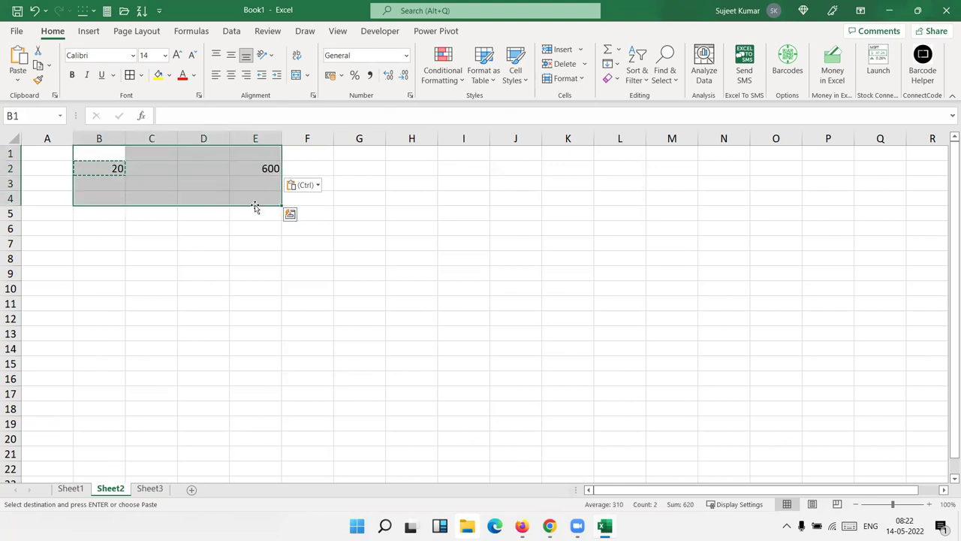
key(Delete)
key(ctrl+Home)
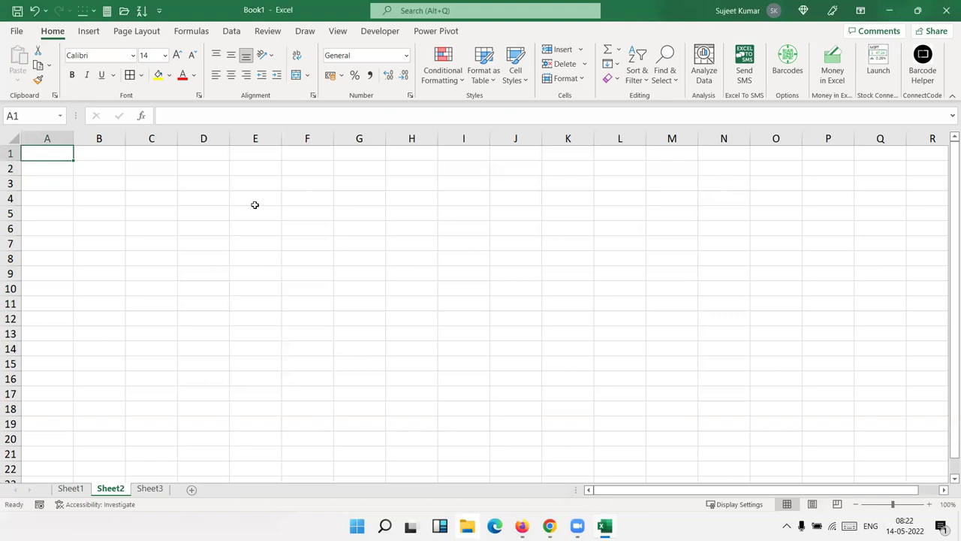
Step: Copy the sales table A1:D12 from Sheet1 and paste it at A1 on Sheet2
text(N)
key(Escape)
click(71, 489)
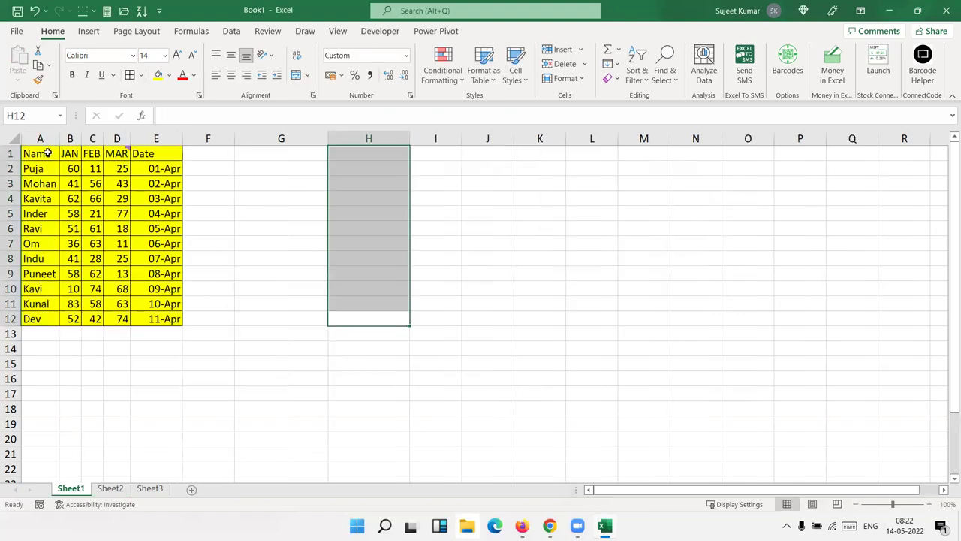
drag(39, 153, 111, 317)
key(ctrl+c)
click(110, 489)
key(ctrl+v)
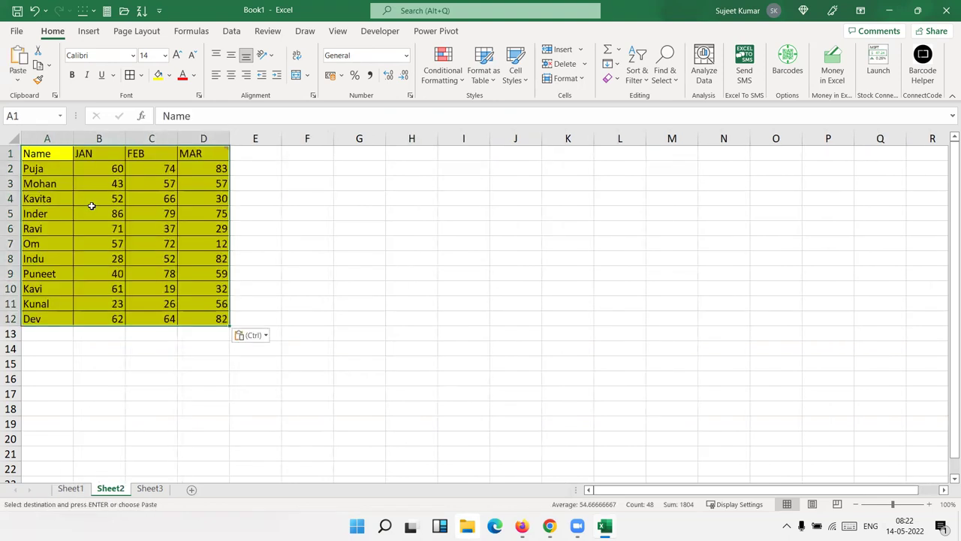
Step: Paste the copied table over itself as values, so the JAN–MAR cells hold fixed numbers
click(173, 209)
mouse_move(53, 153)
mouse_down()
mouse_move(207, 303)
mouse_move(208, 316)
mouse_up()
key(ctrl+c)
click(18, 85)
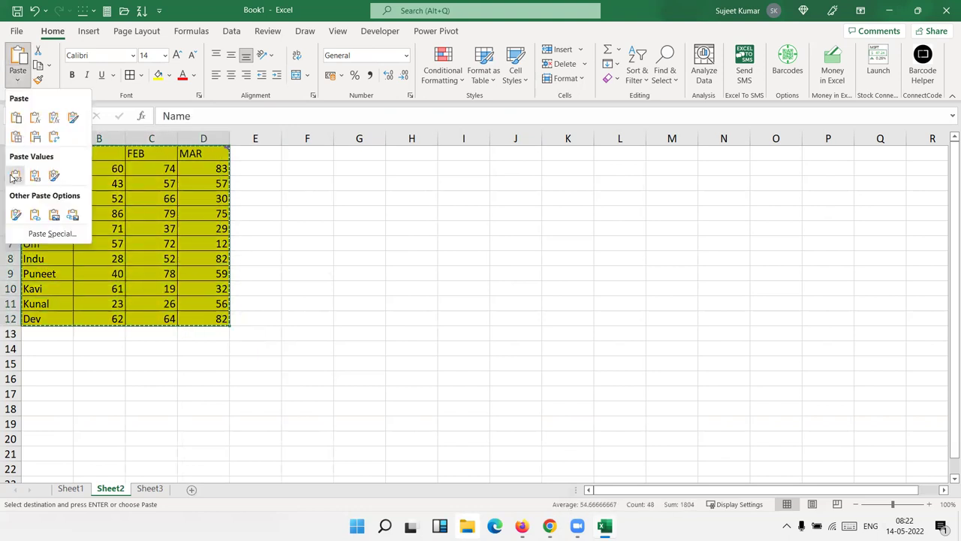
click(15, 174)
click(71, 171)
click(101, 171)
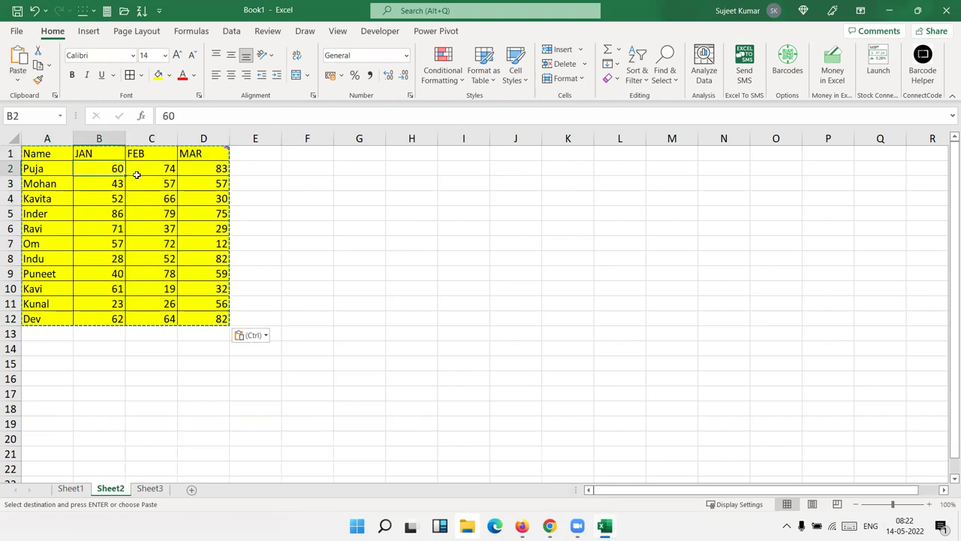
click(167, 184)
click(212, 178)
key(Escape)
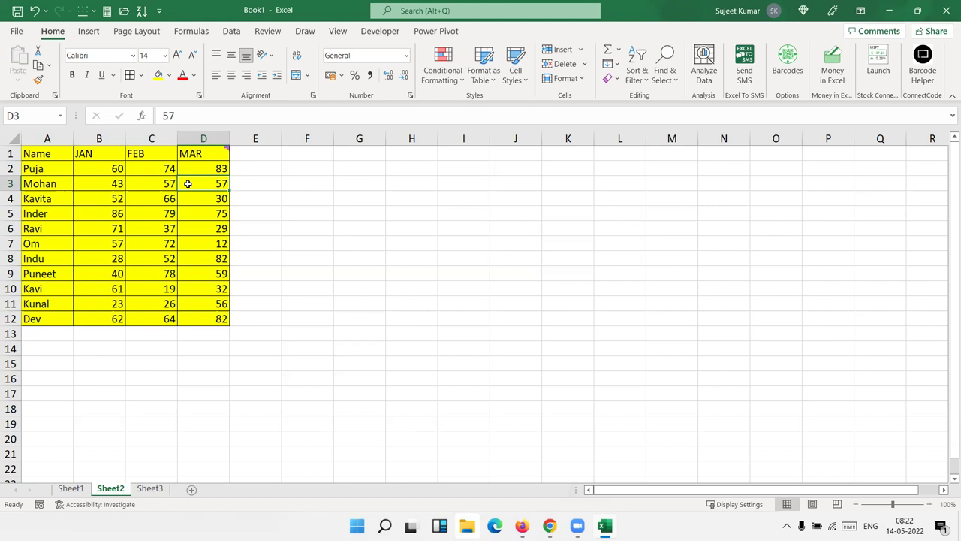
Step: Add a Target label in G2 with 70 in H2, and copy the 70
key(Up)
key(Up)
key(Left)
key(Left)
key(Down)
key(ctrl+shift+Right)
key(ctrl+shift+Down)
key(Up)
key(Right)
key(Right)
key(Right)
key(Right)
key(Right)
key(Down)
text(Tar)
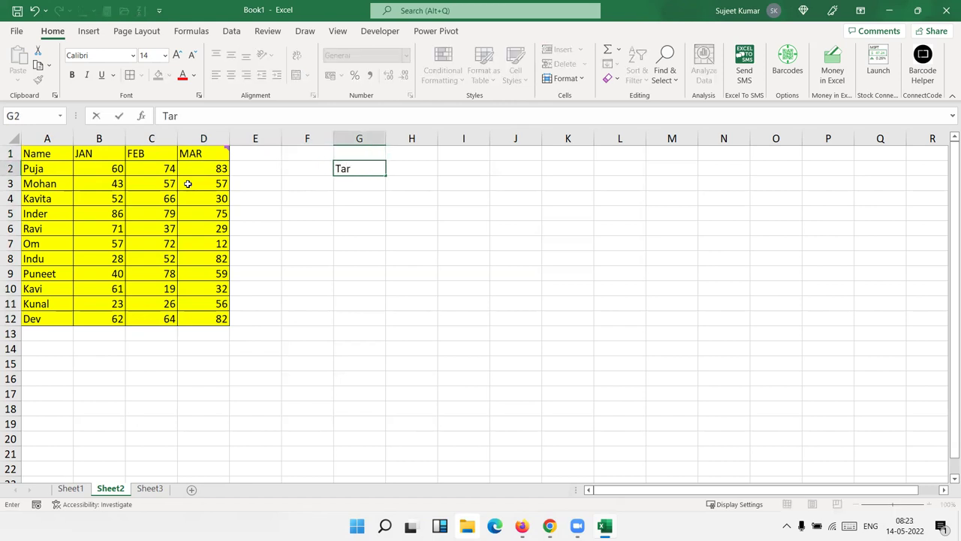
text(gt)
text(et)
key(Tab)
text(70)
key(Return)
key(Up)
key(ctrl+c)
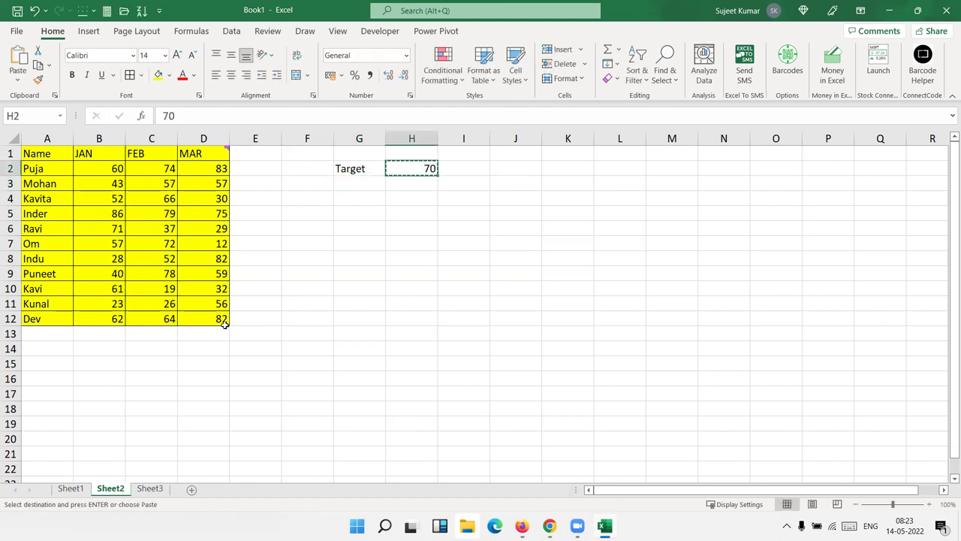
Step: Paste Special Divide B2:D12 by 70 and apply Percent Style to the results
drag(225, 321, 18, 150)
right_click(155, 215)
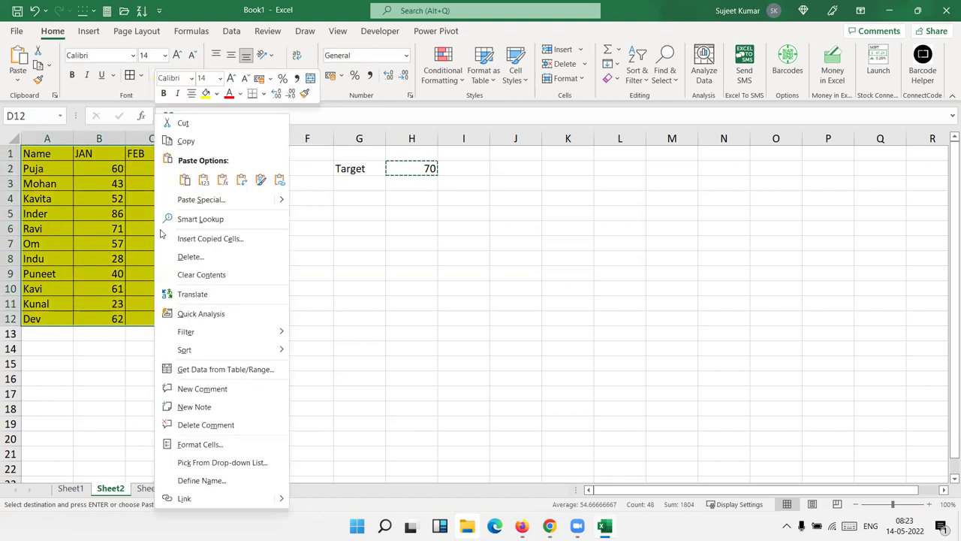
click(91, 168)
drag(91, 168, 197, 317)
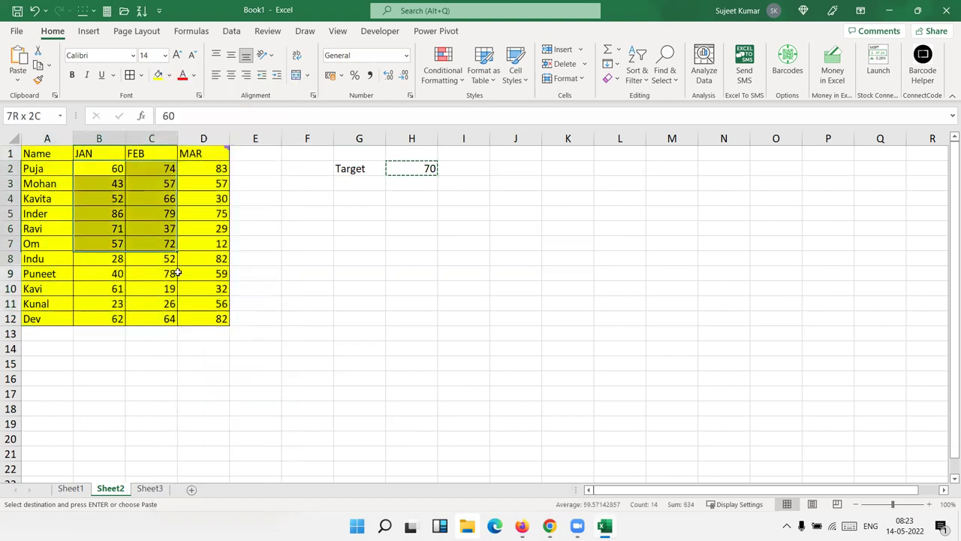
right_click(142, 201)
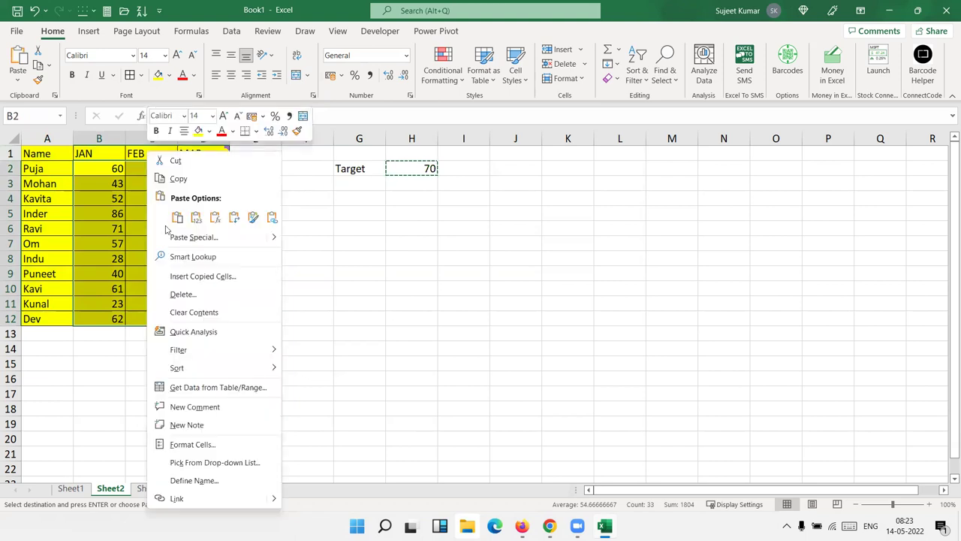
key(Escape)
click(212, 274)
click(215, 325)
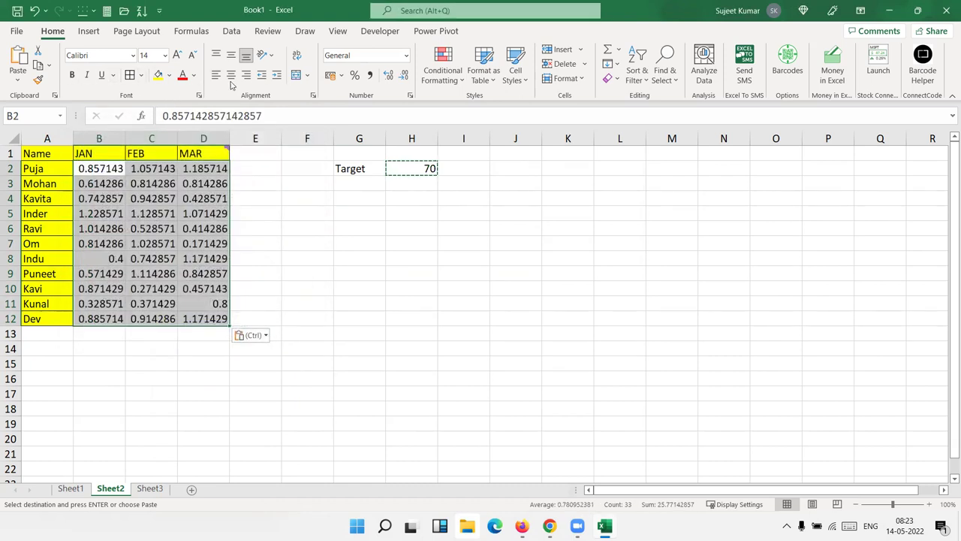
click(354, 76)
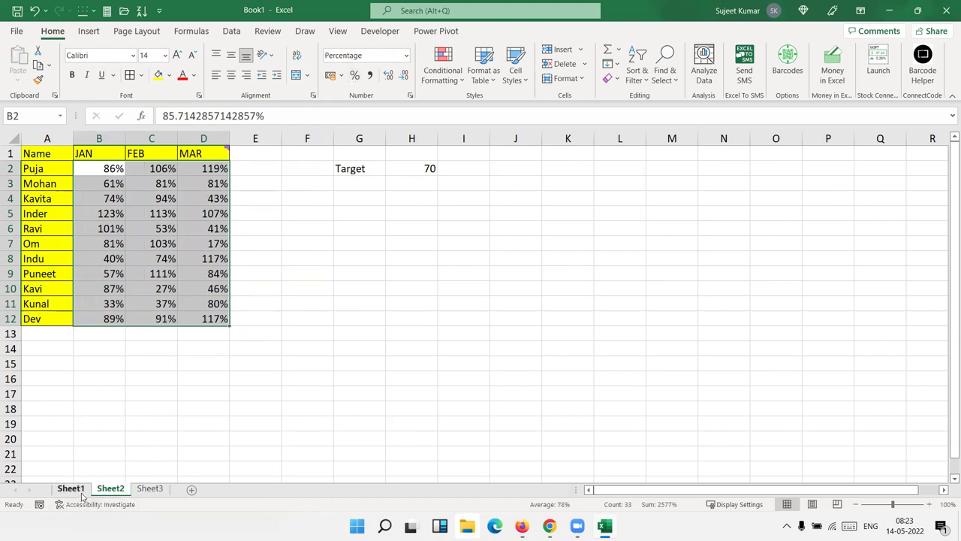
Step: On Sheet3, enter a 'Sales' heading in column A with a list of sales figures below it
click(145, 489)
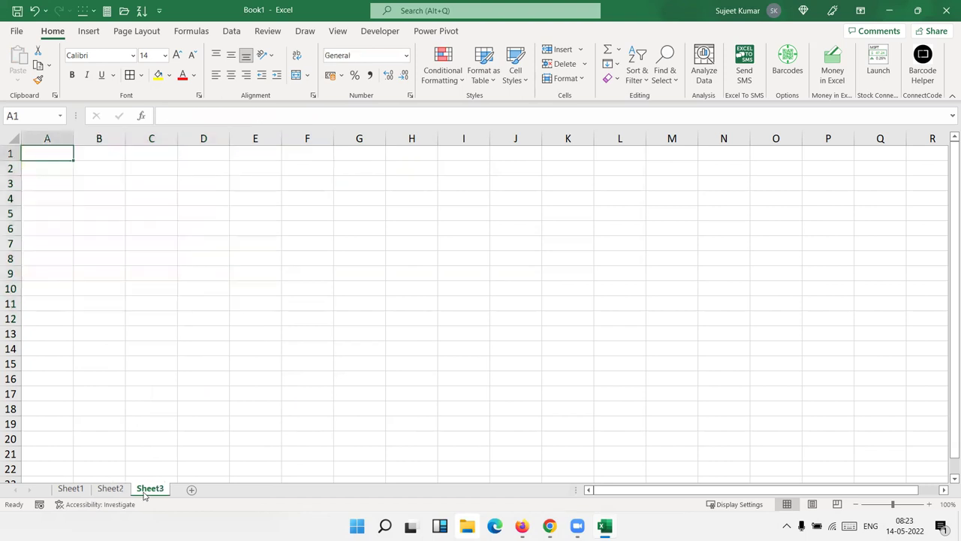
text(Sales)
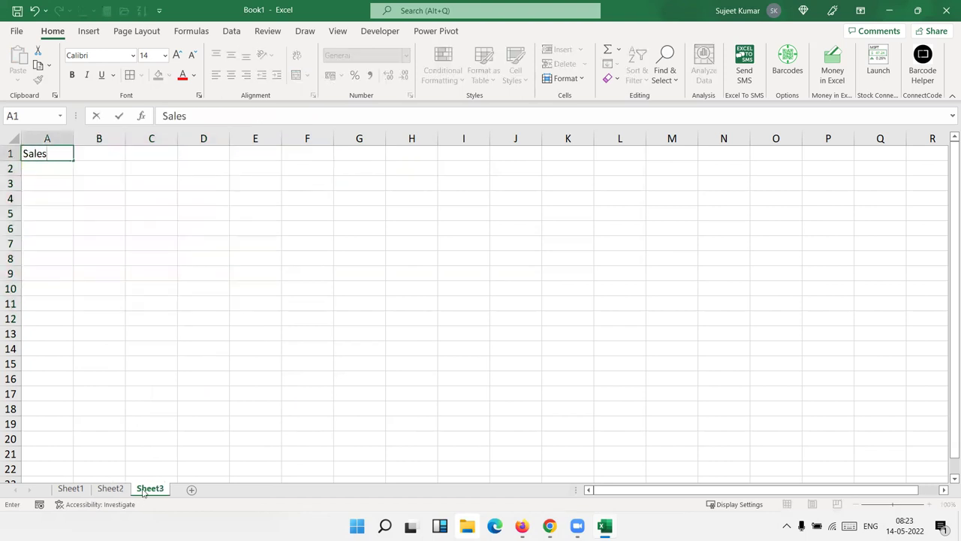
key(Return)
text(85)
key(Return)
text(36)
key(Return)
text(2)
key(Return)
text(63)
key(Return)
text(36352)
key(Return)
text(32)
key(Return)
text(36)
key(Return)
text(85)
key(Return)
text(32954)
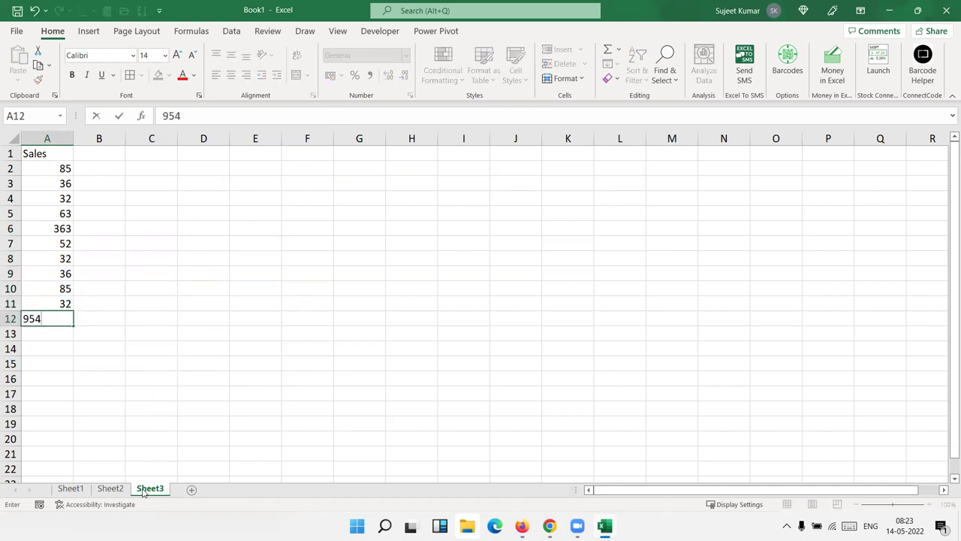
key(Return)
text(74)
key(Return)
text(14)
key(Return)
text(25)
key(Return)
text(36)
key(Return)
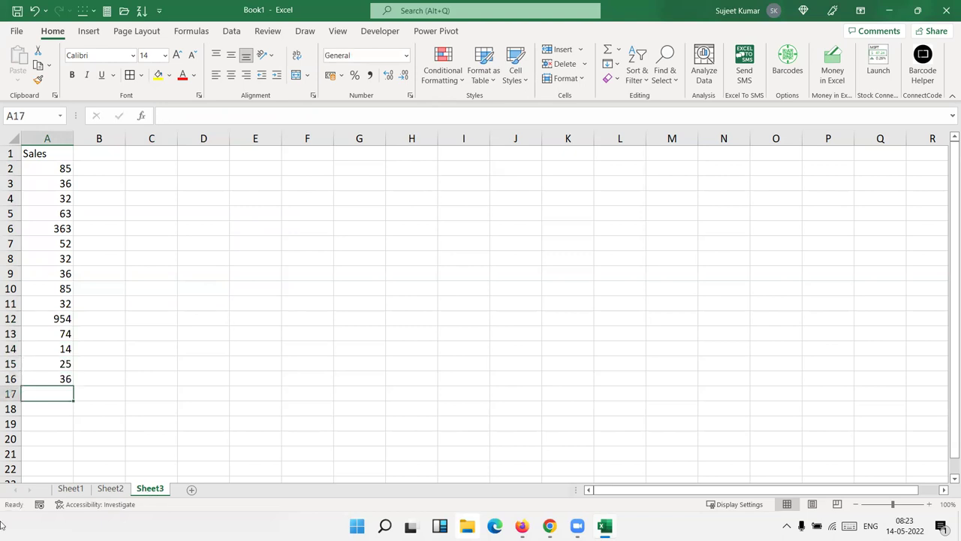
Step: Enter 60, 70 and 60 in B3, B8 and B12, then copy column B
click(89, 188)
text(60)
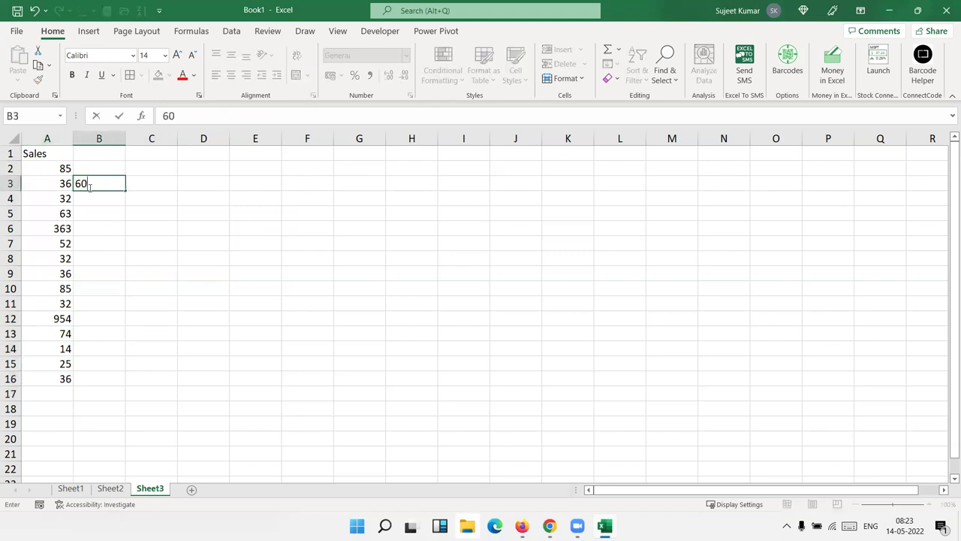
key(Return)
key(Return)
key(Down)
key(Down)
key(Down)
text(70)
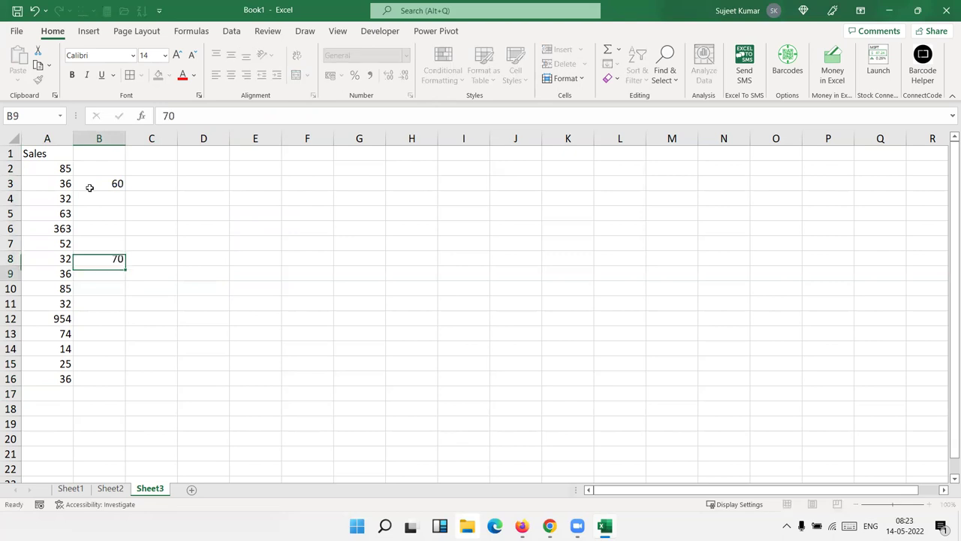
key(Return)
key(Down)
key(Down)
key(Down)
text(60)
key(Return)
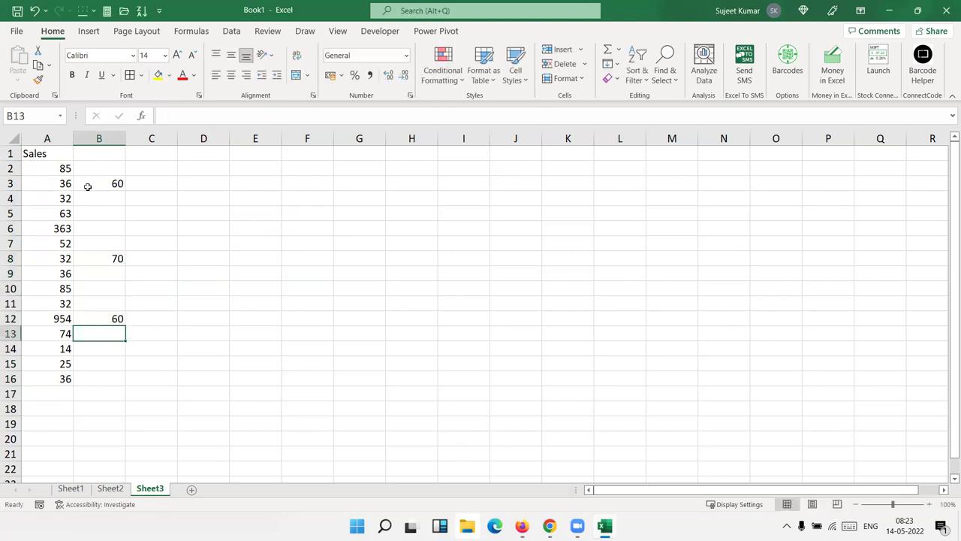
click(93, 138)
key(ctrl+c)
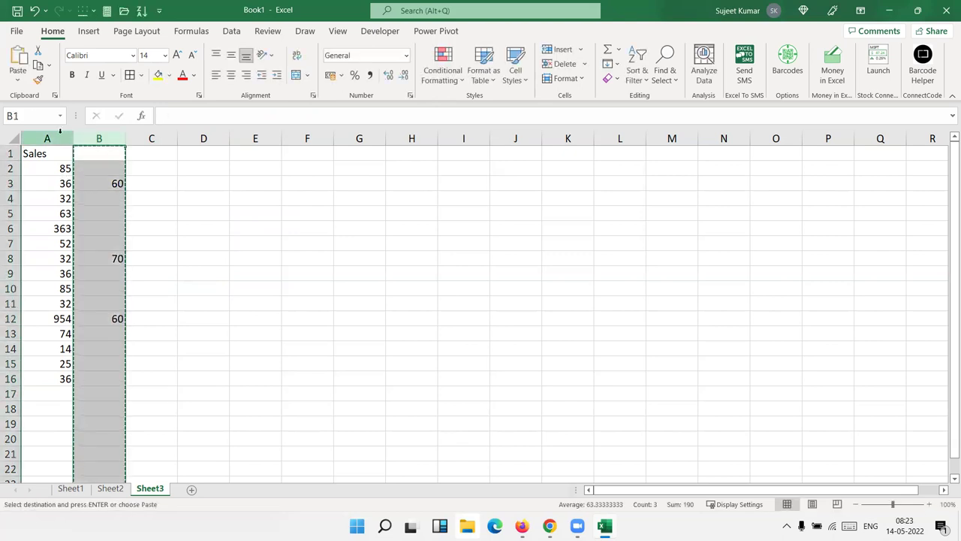
Step: Paste column B over column A with Skip blanks, then return to Sheet1
right_click(62, 138)
click(109, 219)
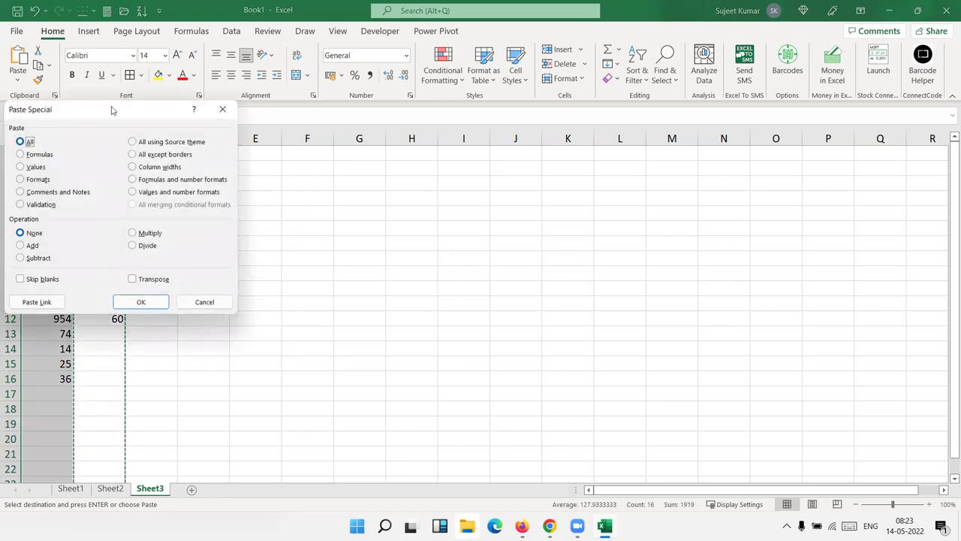
drag(112, 111, 366, 119)
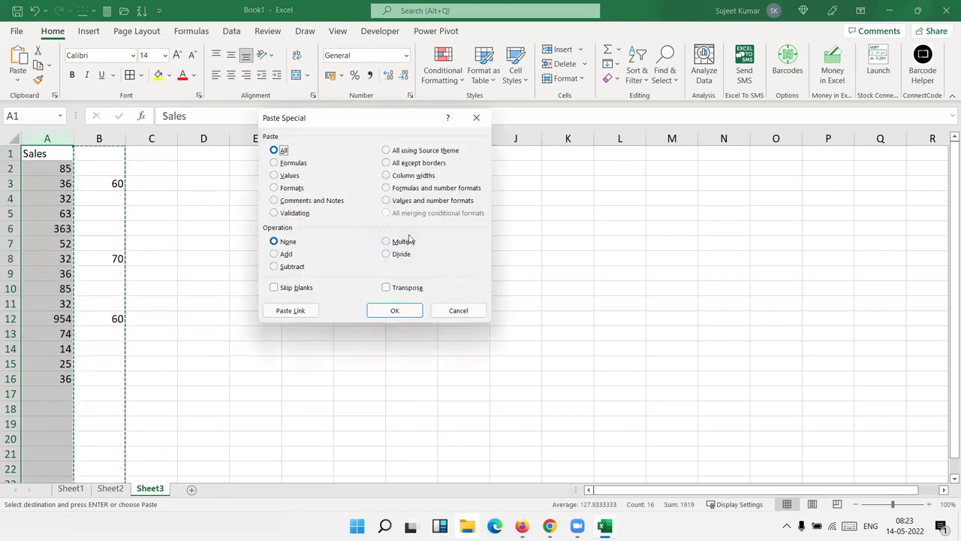
click(274, 287)
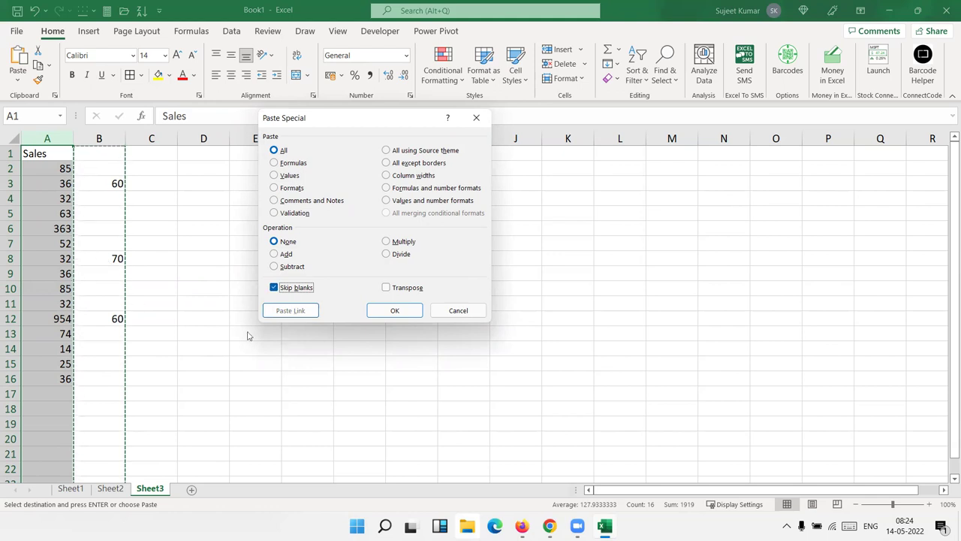
click(377, 311)
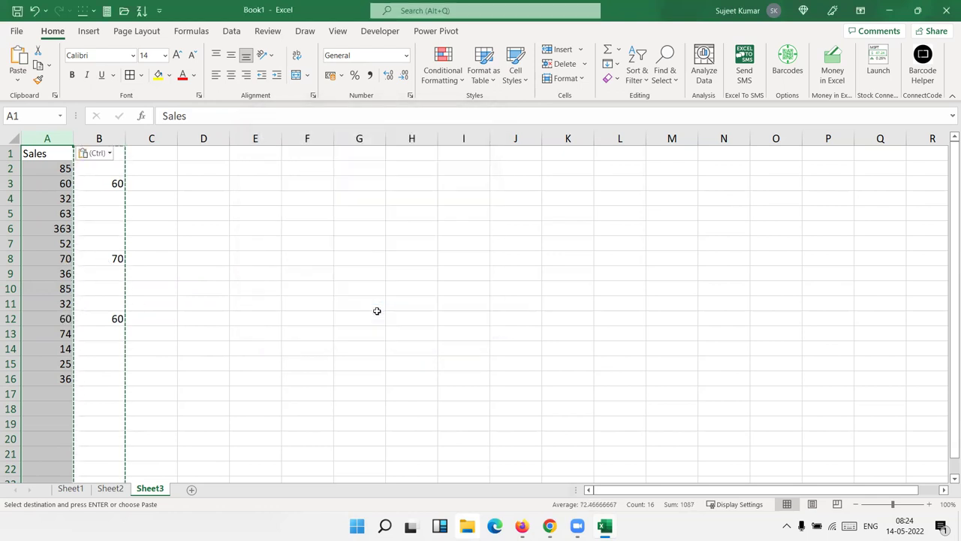
click(70, 489)
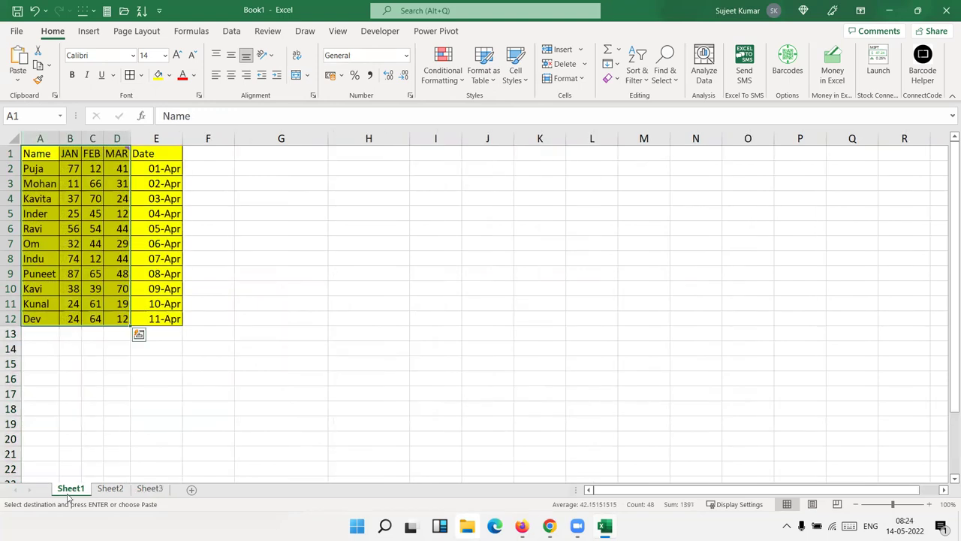
Step: Paste the Name and JAN columns (A1:B12) transposed at H4, then undo it
click(33, 156)
drag(33, 156, 77, 314)
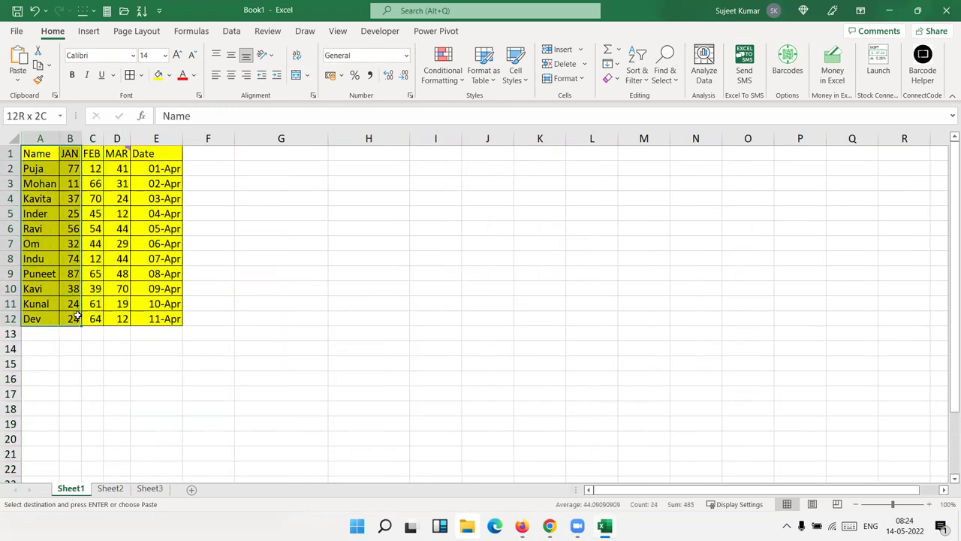
right_click(373, 194)
click(398, 237)
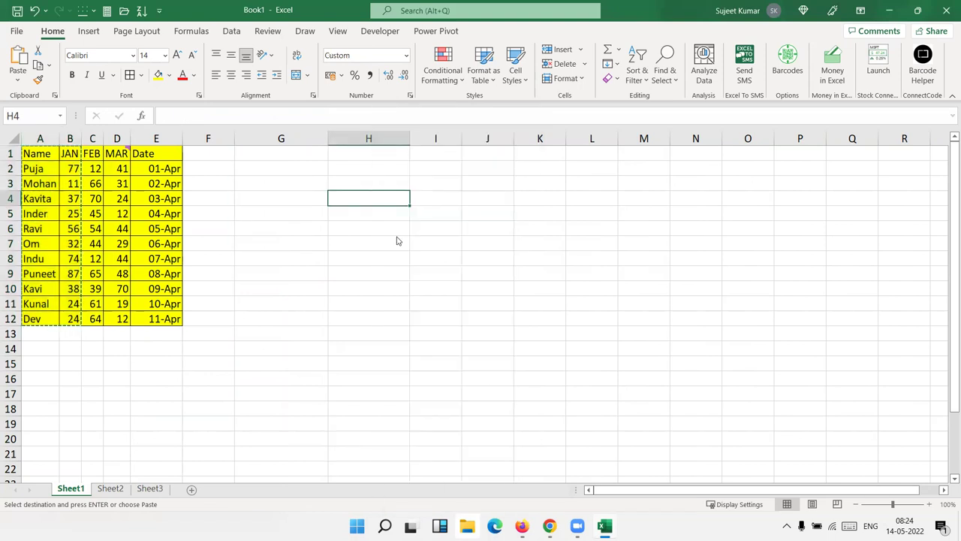
click(409, 300)
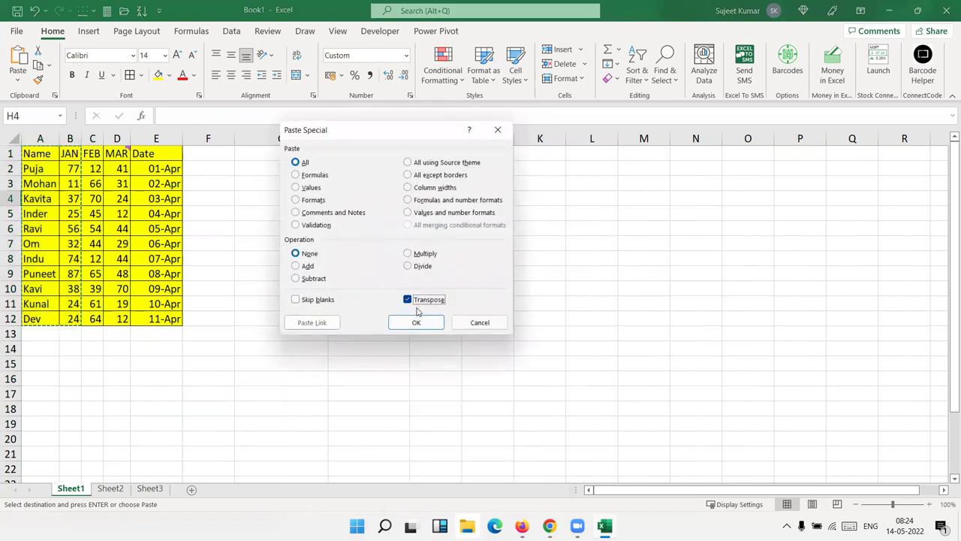
click(416, 322)
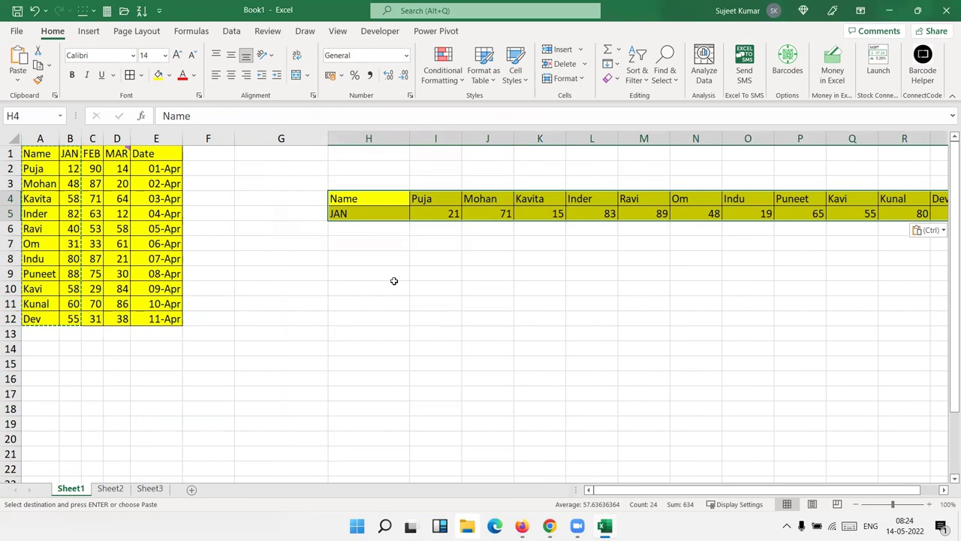
key(ctrl+z)
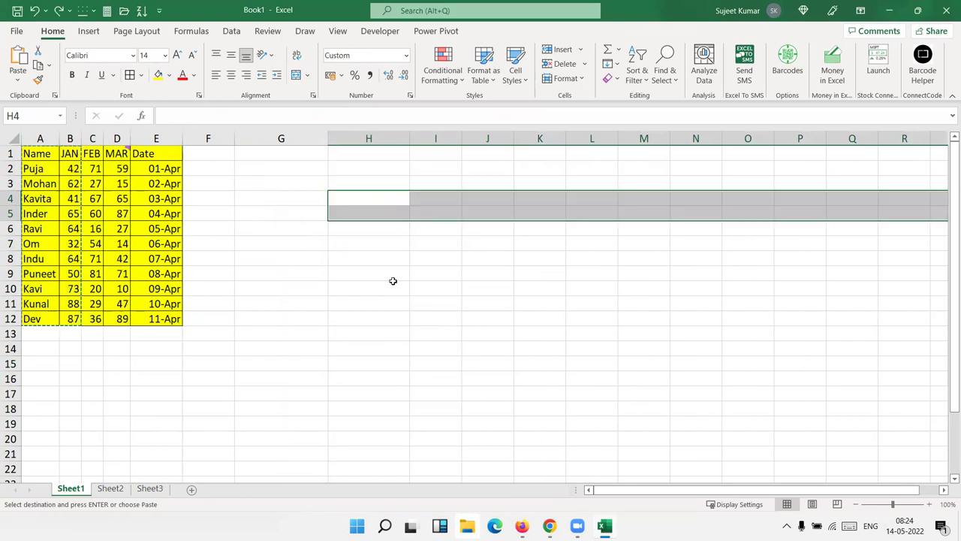
Step: Select the whole table A1:E12
key(Left)
key(Left)
key(Left)
key(Left)
key(Up)
key(Up)
key(Up)
key(Left)
key(Left)
key(ctrl+shift+Right)
key(Left)
key(ctrl+shift+Right)
key(ctrl+shift+Down)
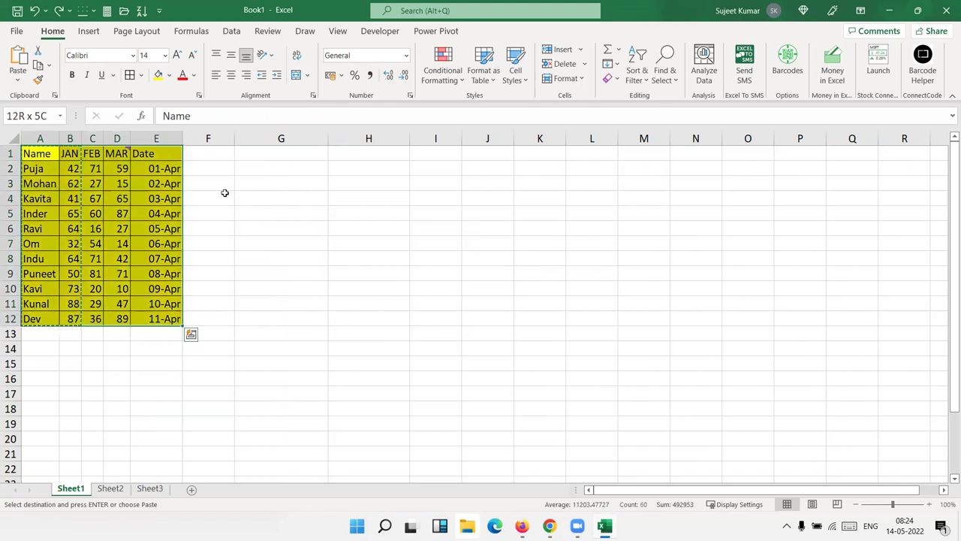
Step: Paste the table back as values, then add a bordered Paste Link copy at L1
click(17, 79)
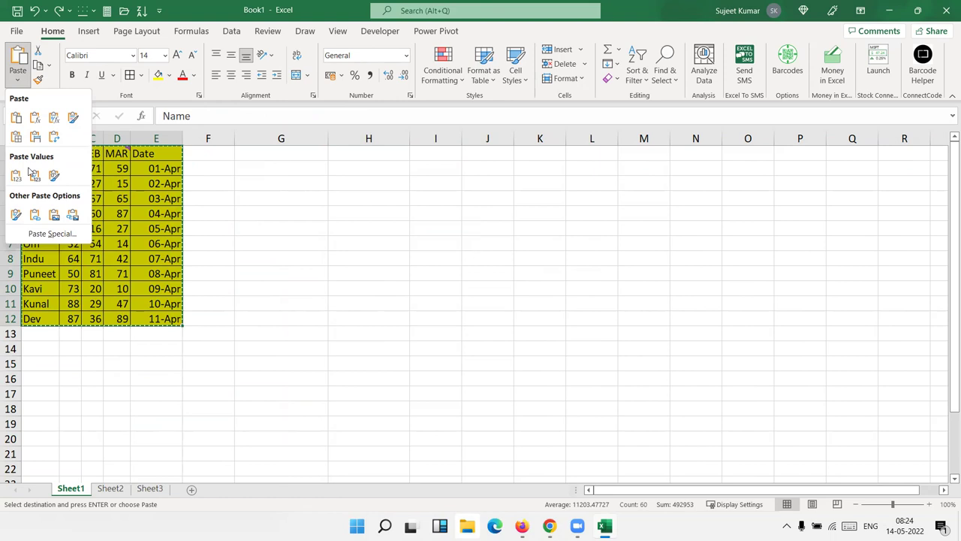
click(34, 175)
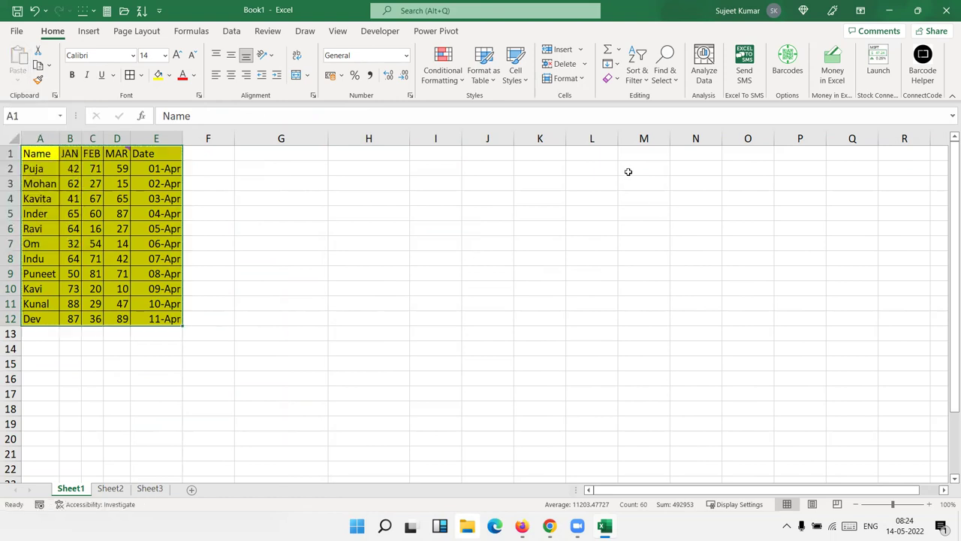
key(ctrl+c)
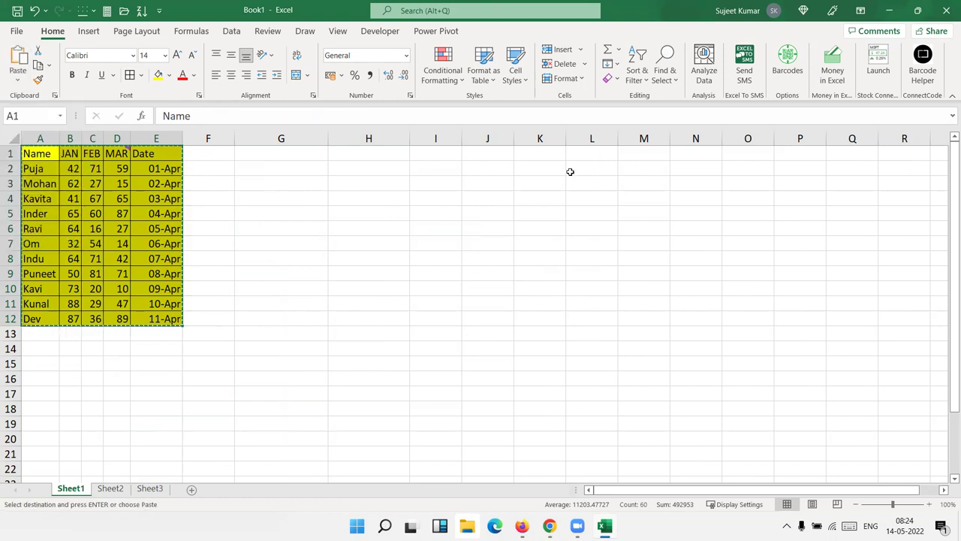
right_click(572, 150)
click(601, 235)
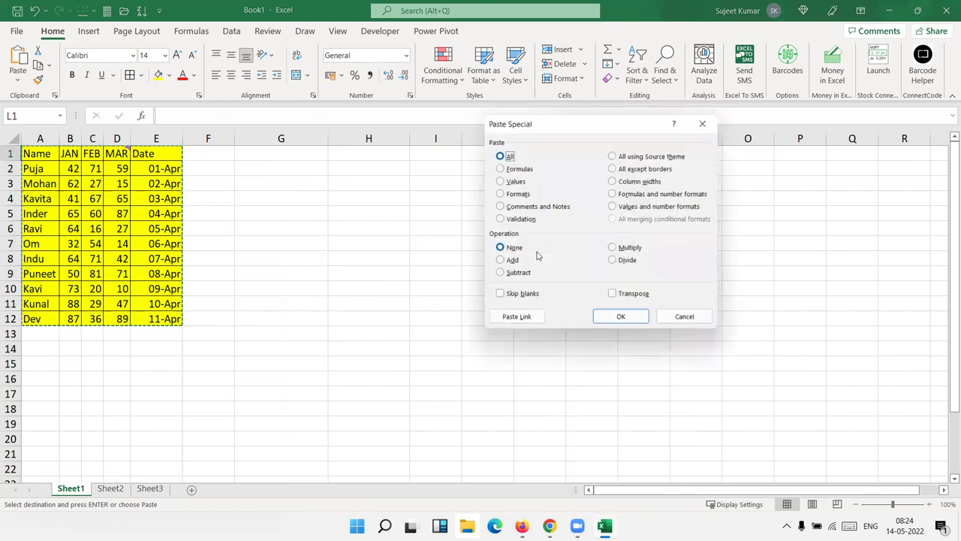
click(511, 316)
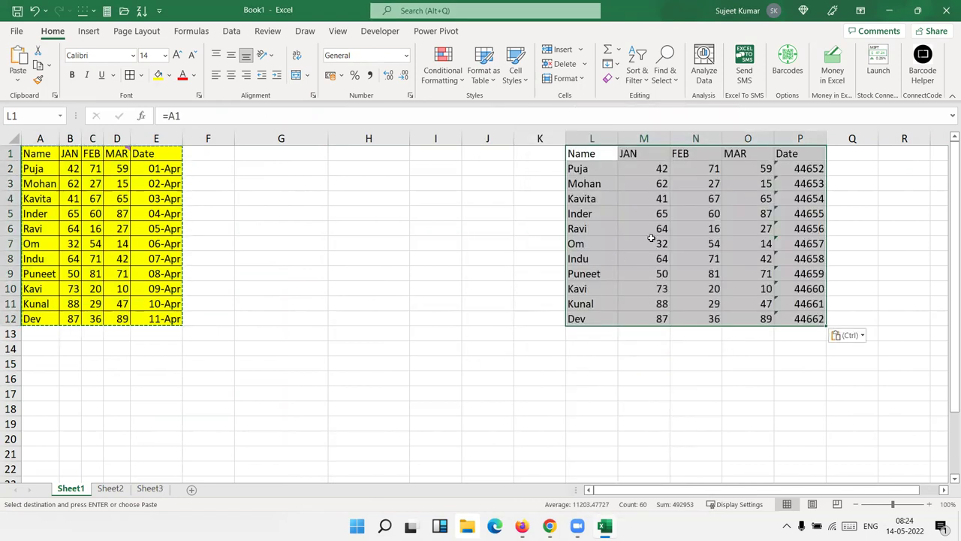
click(129, 76)
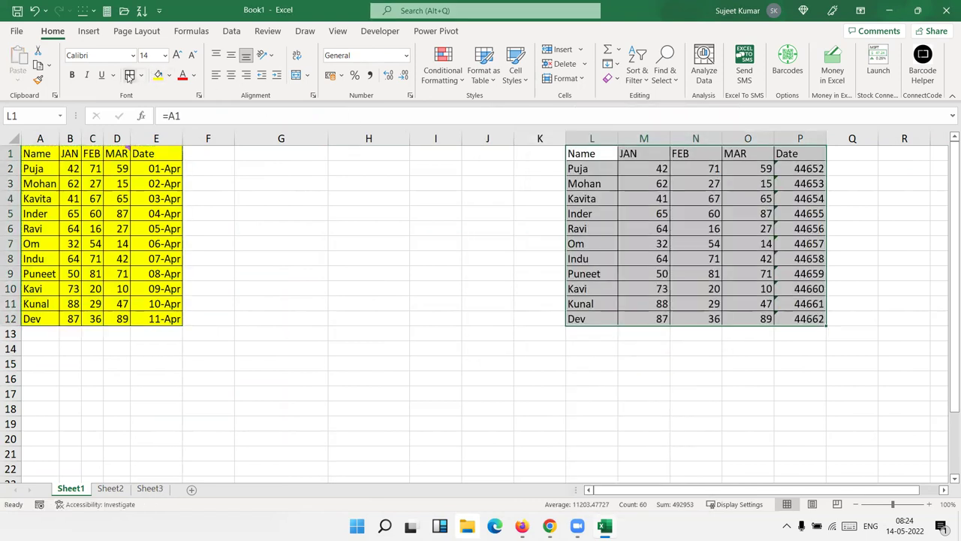
Step: Change Puja's JAN value in B2 to 24 and check that M2 updates
click(76, 169)
text(24)
key(Return)
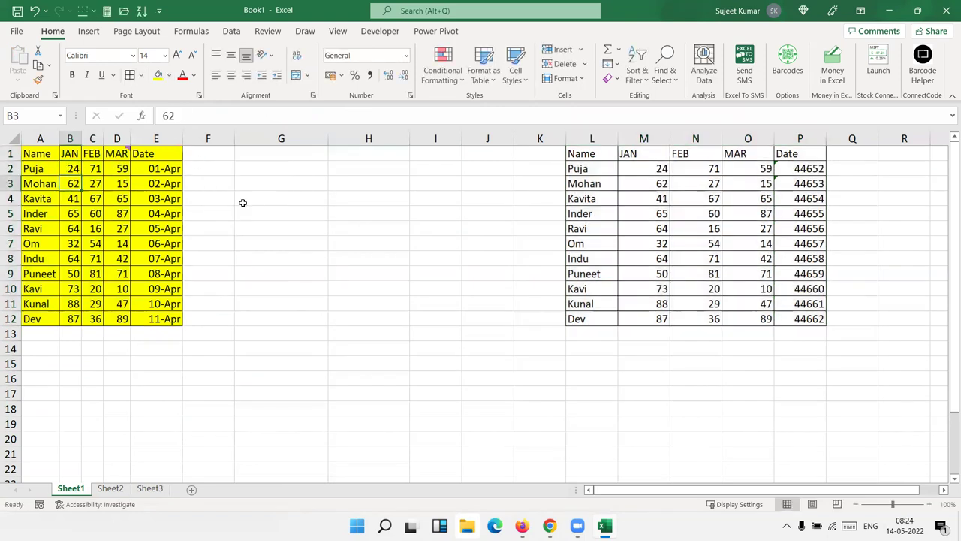
click(664, 165)
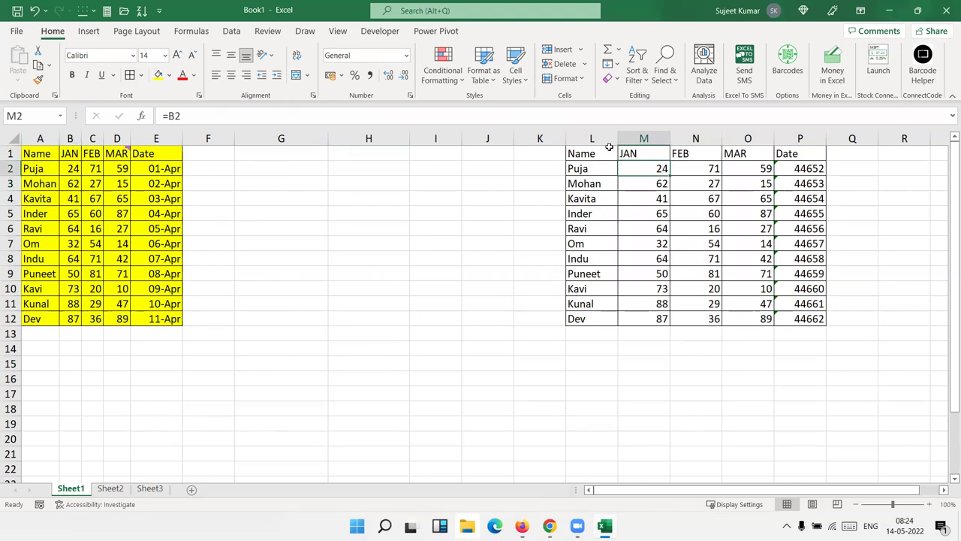
Step: Clear the linked copy from columns L to P
drag(610, 139, 792, 149)
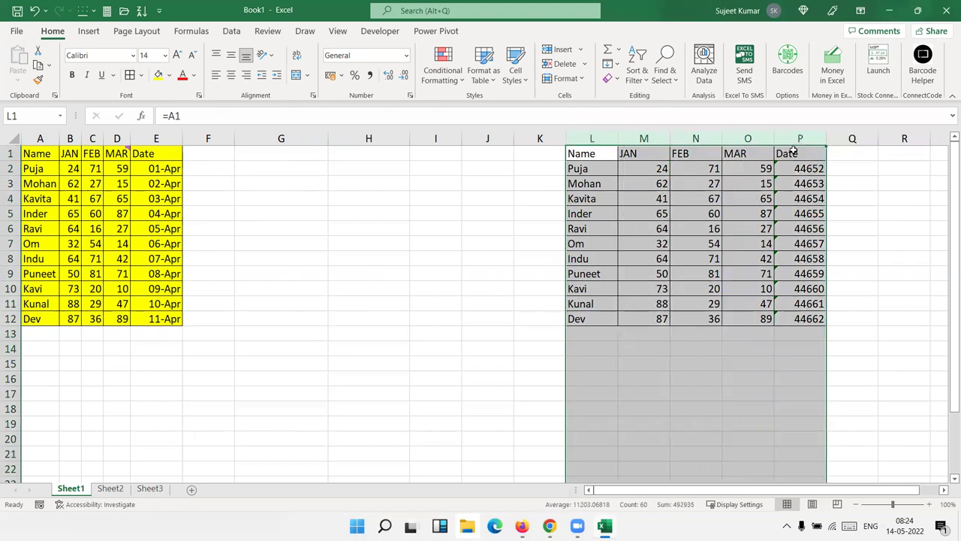
key(Delete)
click(280, 181)
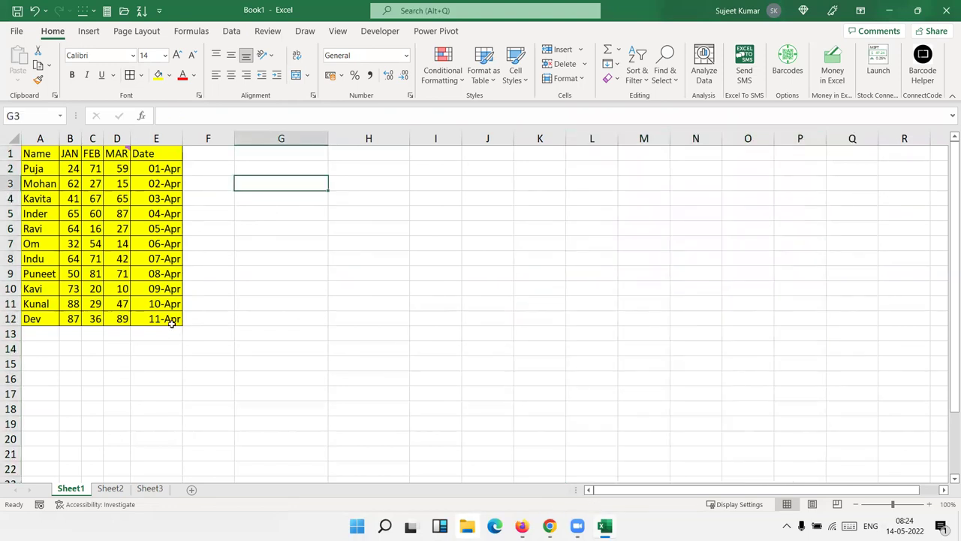
Step: Copy A1:E12 and paste it as a picture
drag(167, 318, 34, 151)
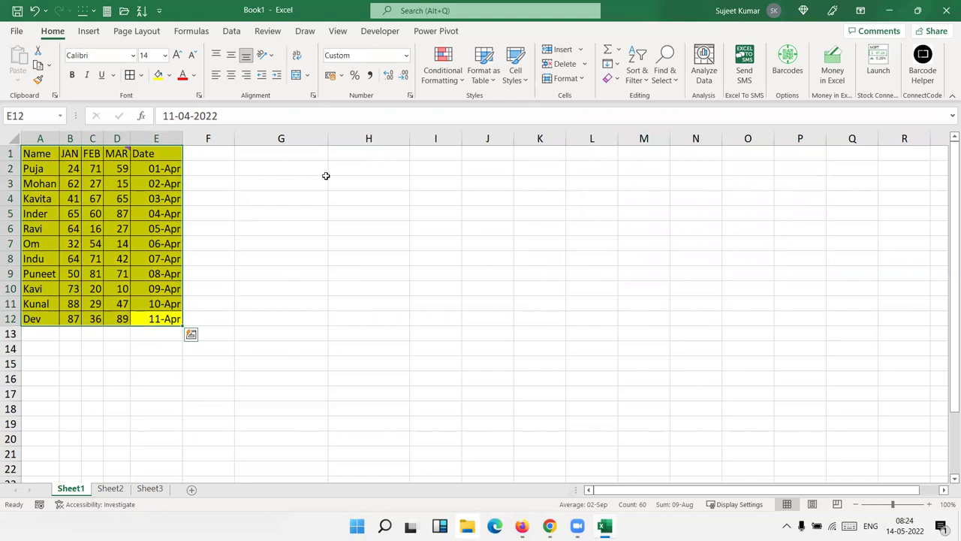
key(ctrl+c)
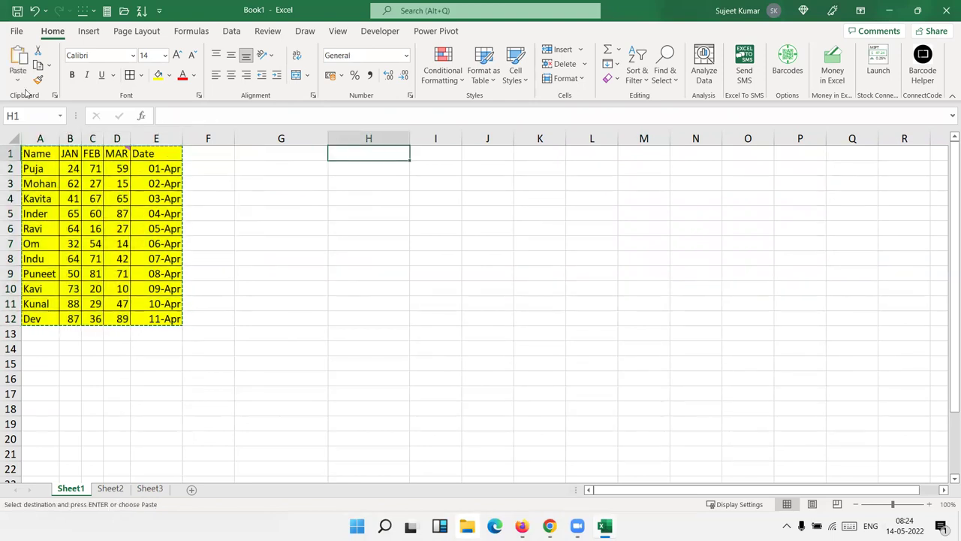
click(18, 78)
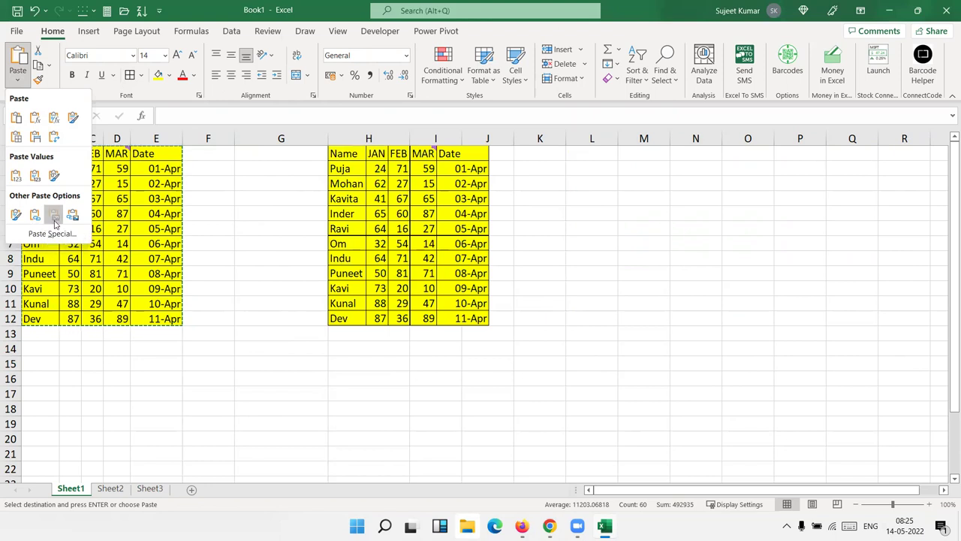
click(55, 215)
Step: Move, shrink and rotate the picture about 25° clockwise, then delete it
mouse_move(443, 315)
mouse_down()
mouse_move(472, 386)
mouse_move(469, 343)
mouse_up()
drag(413, 248, 409, 277)
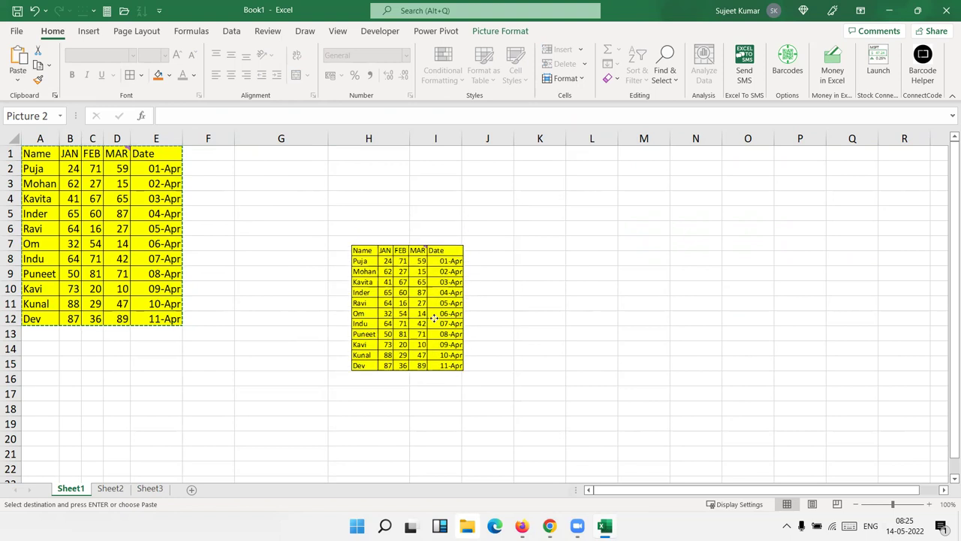
drag(408, 223, 438, 240)
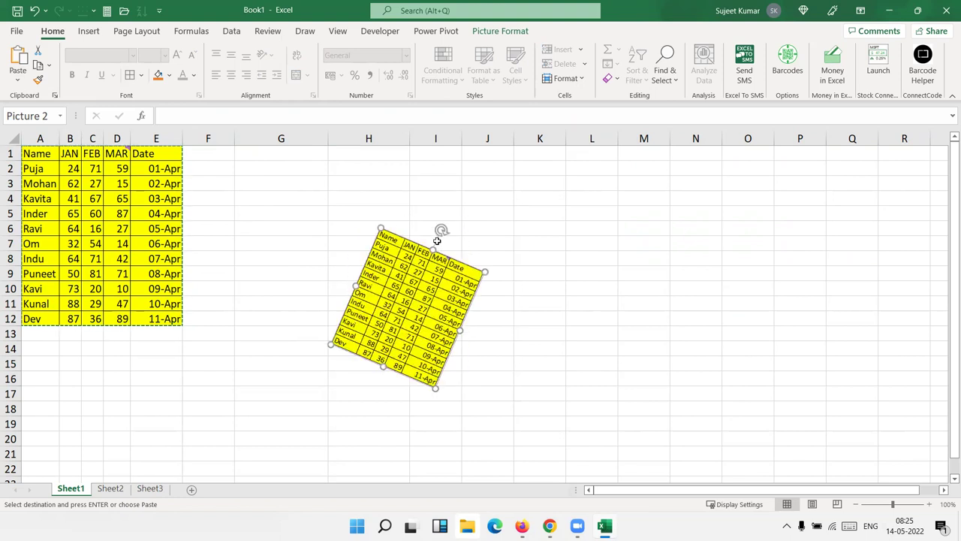
key(Delete)
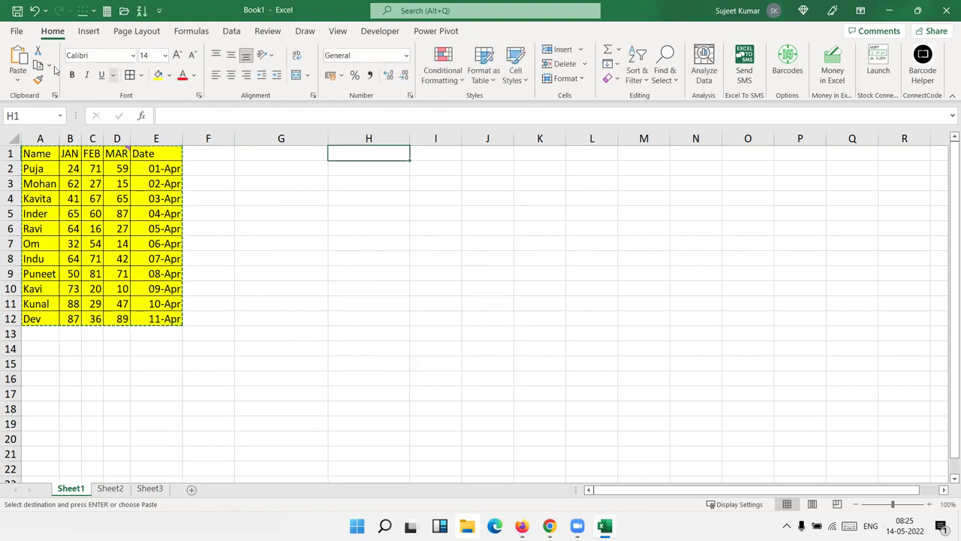
Step: Cancel Paste Special at H1 and bring up the Paste dropdown instead
right_click(341, 153)
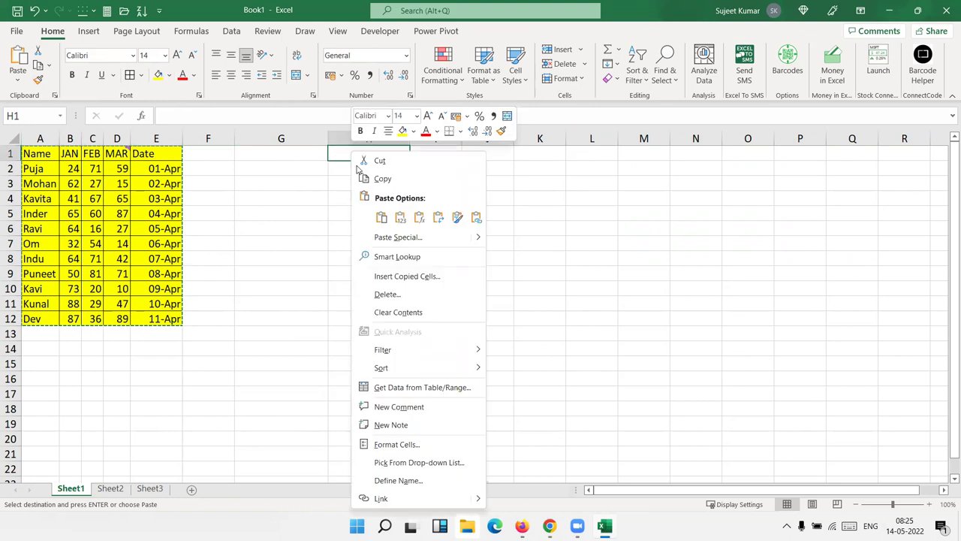
click(395, 239)
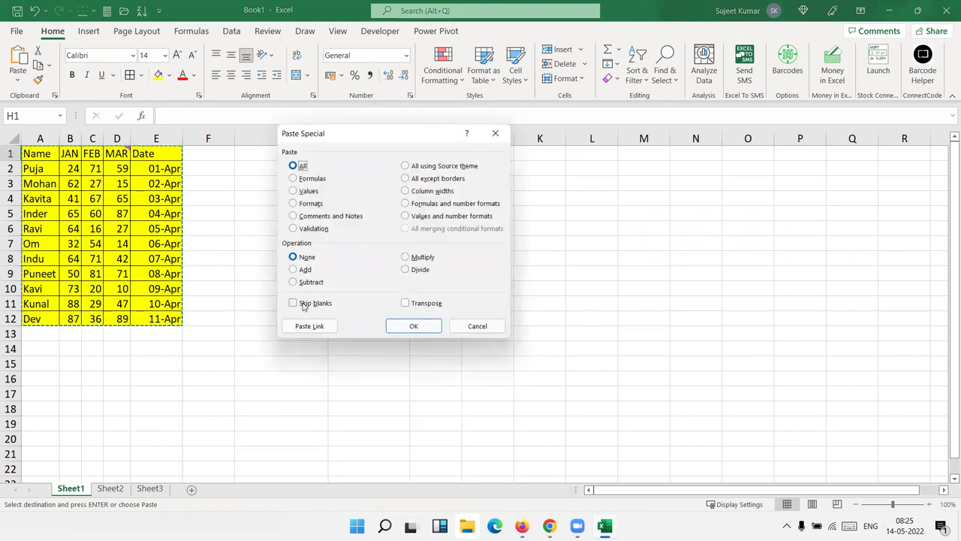
key(Escape)
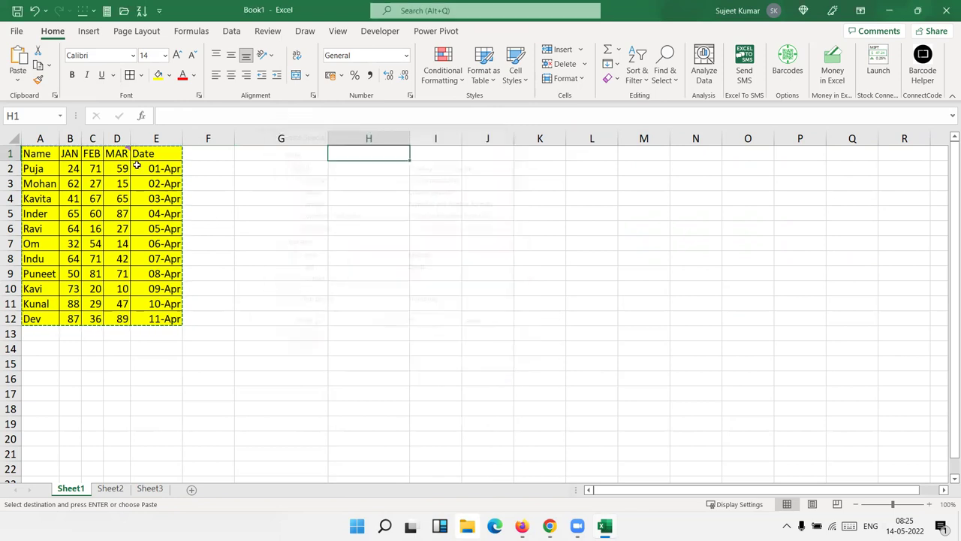
click(17, 80)
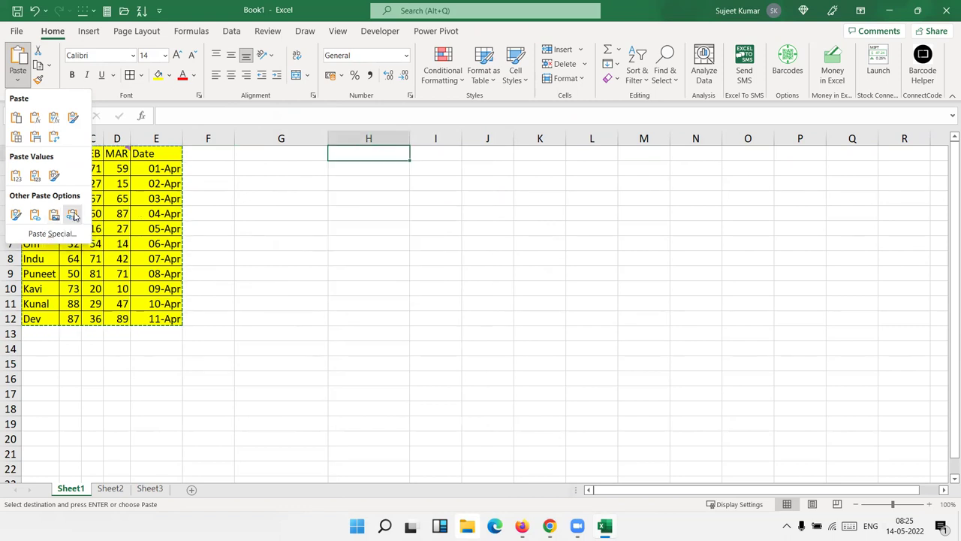
Step: Paste a linked picture of the table at columns J–M, and set Puja's JAN value to 40
click(73, 215)
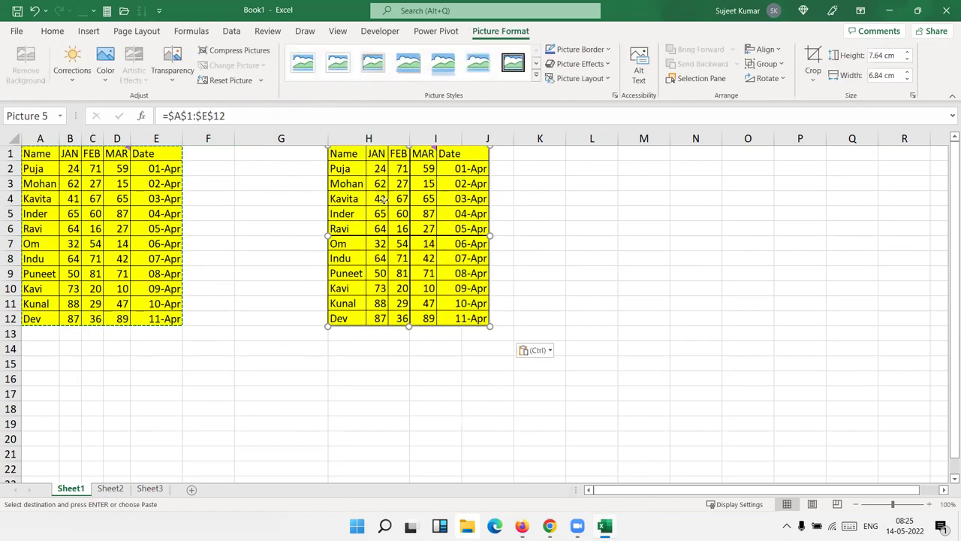
drag(380, 203, 545, 213)
click(432, 249)
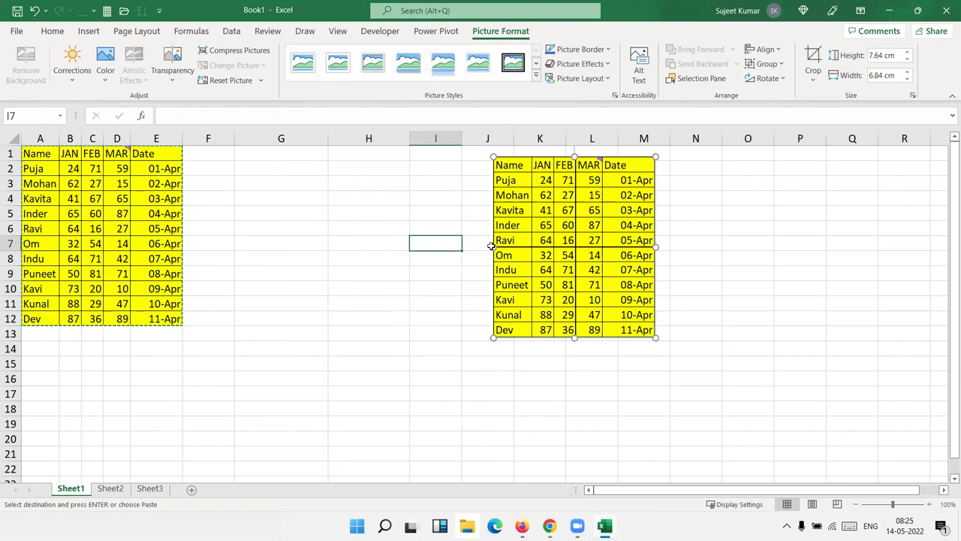
click(84, 202)
click(78, 170)
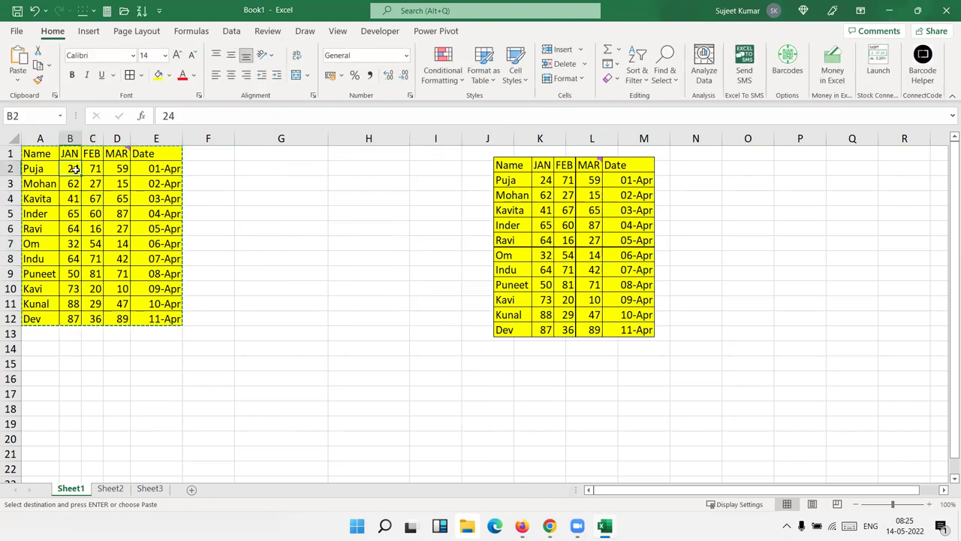
text(40)
key(Return)
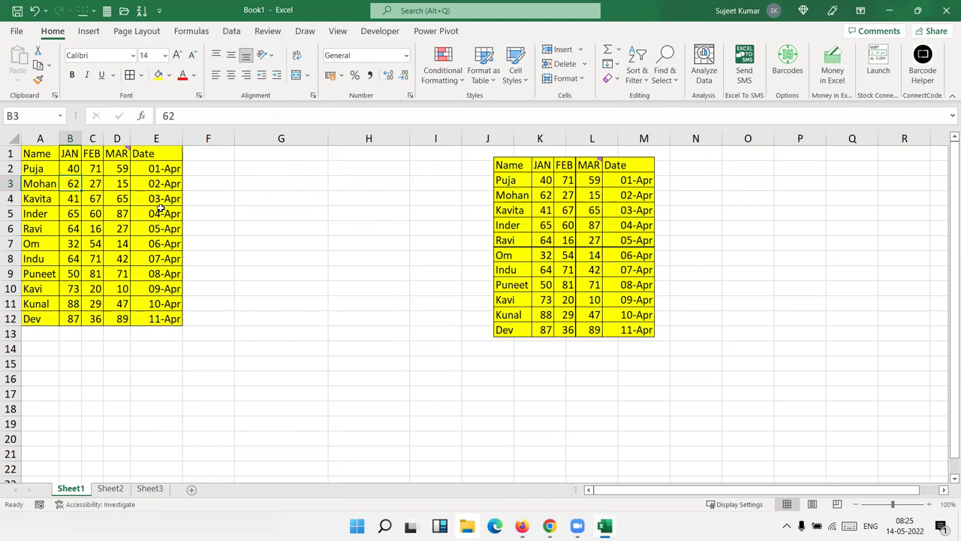
Step: Fill the Ravi row A6:E6 light green and check the linked picture reflects it
drag(52, 229, 161, 230)
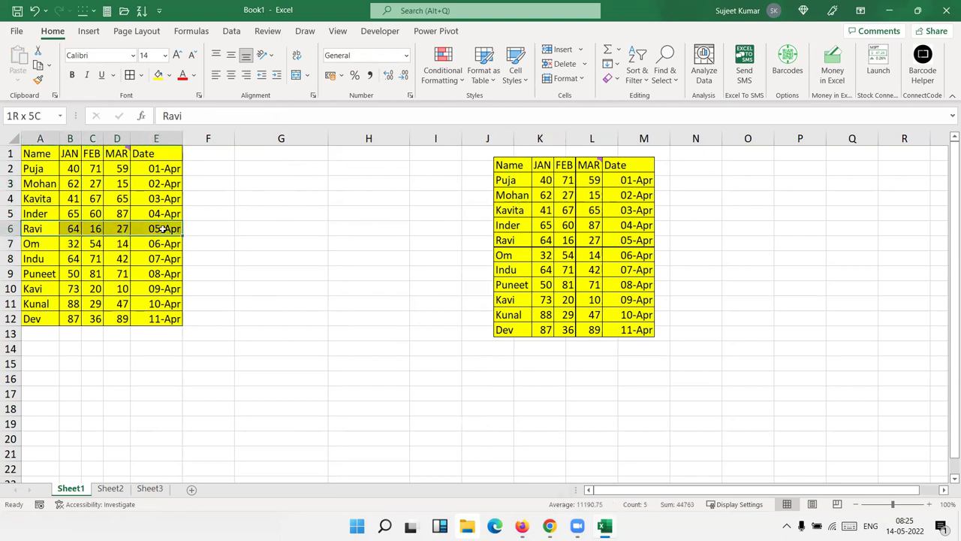
click(169, 75)
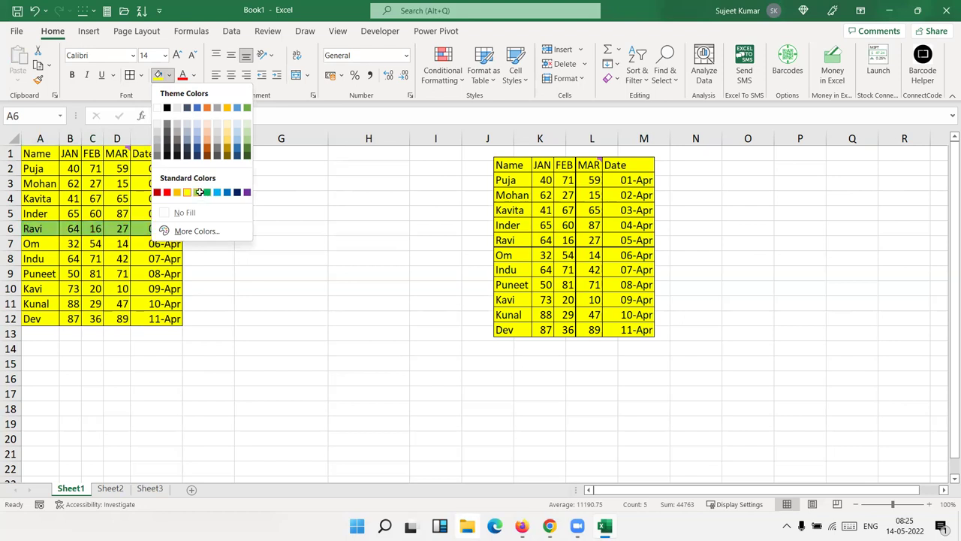
click(197, 193)
click(522, 243)
click(415, 265)
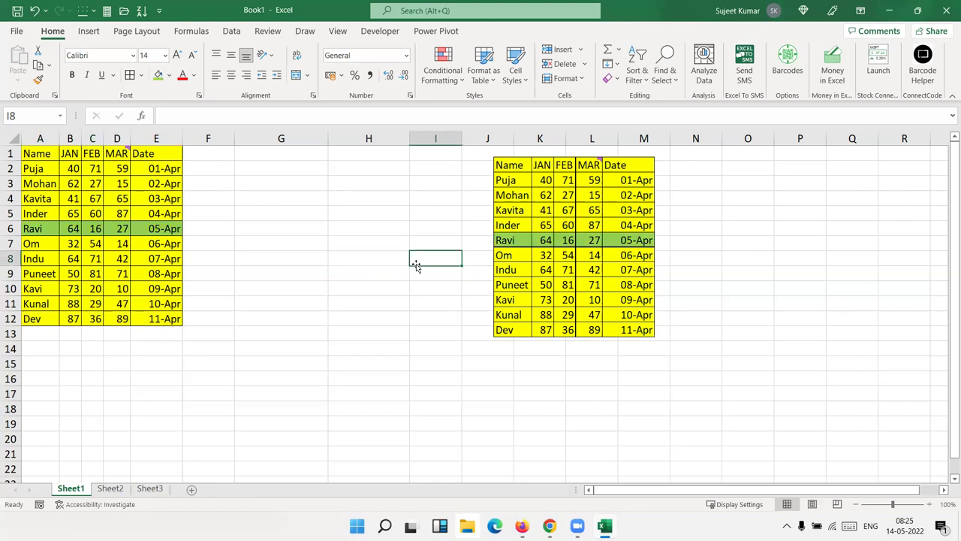
Step: Delete the linked picture and select the table A1:E12 again
click(510, 211)
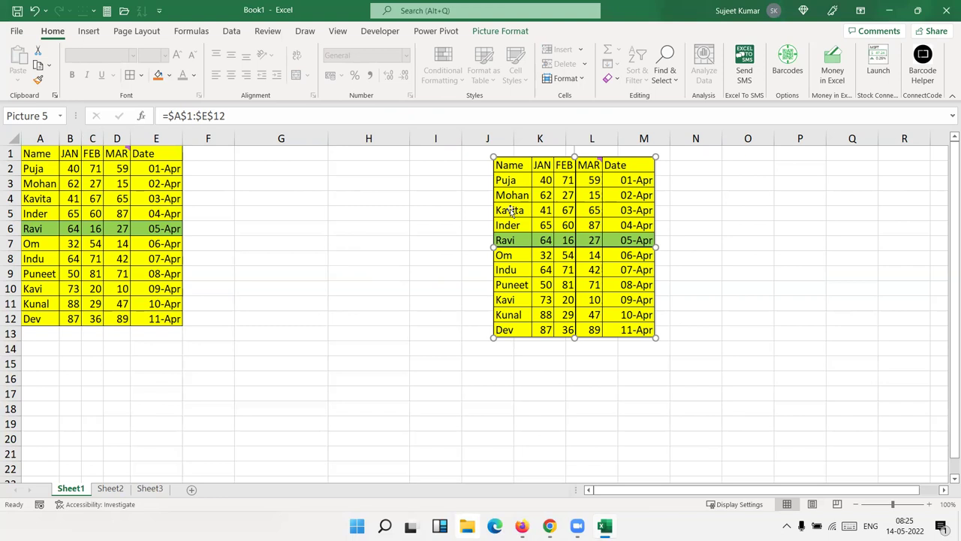
key(Delete)
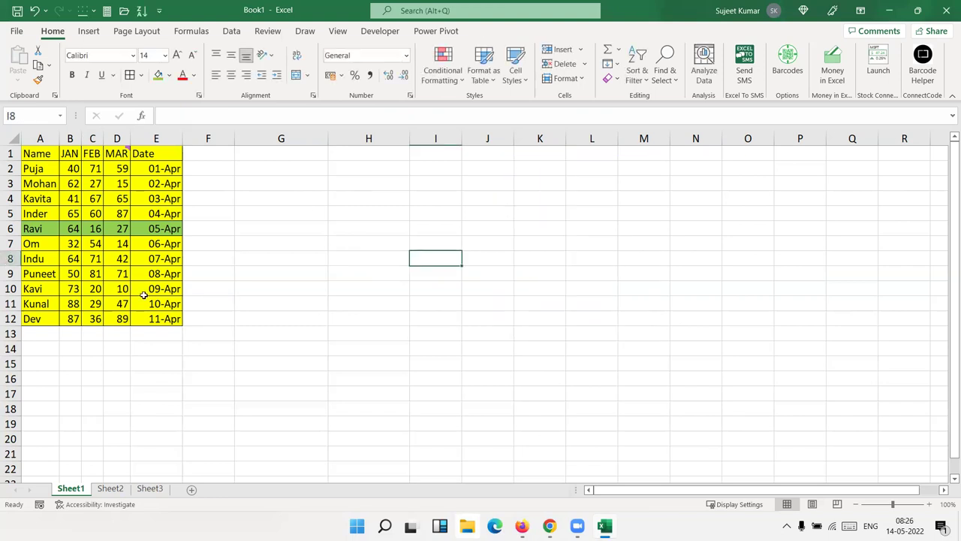
drag(158, 319, 30, 153)
Step: Copy the table and start a new blank Word document
key(ctrl+c)
key(super)
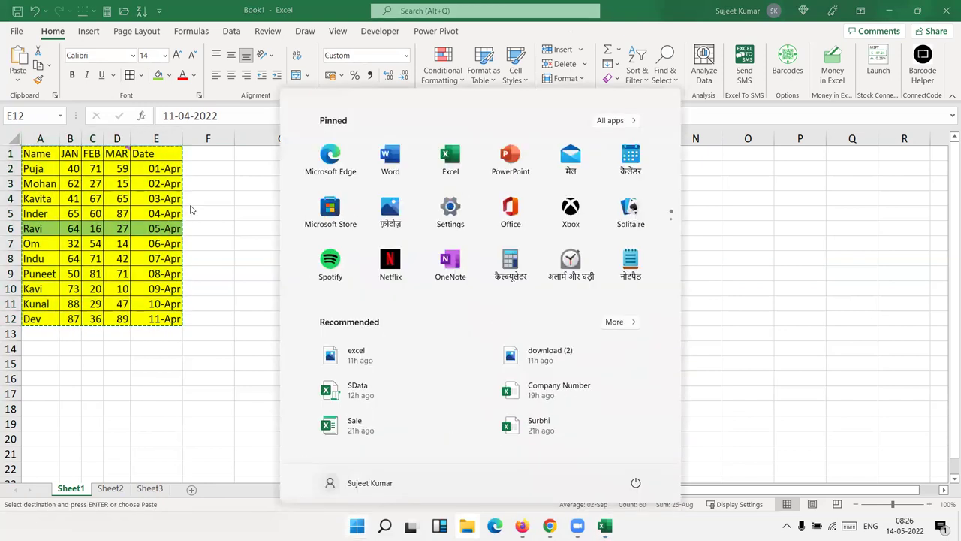
text(word)
click(597, 238)
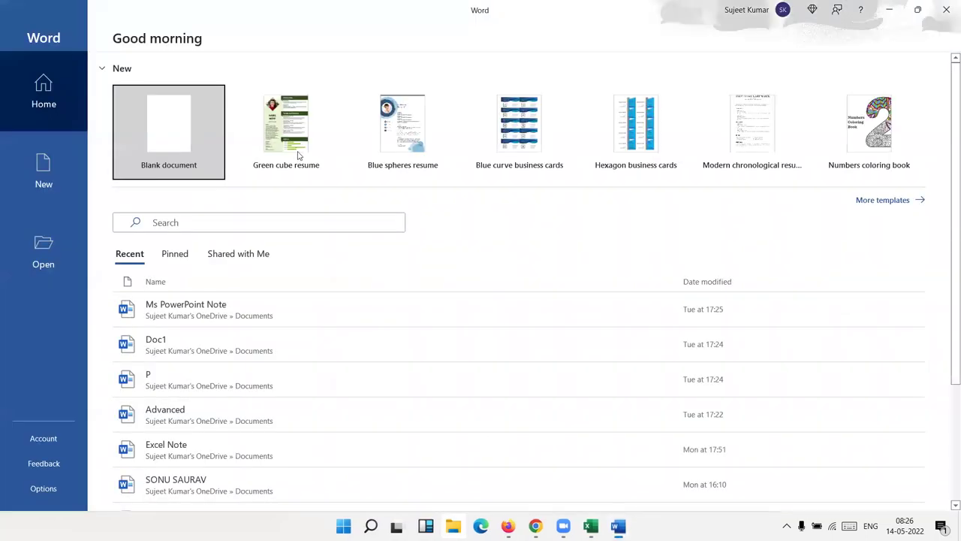
click(199, 115)
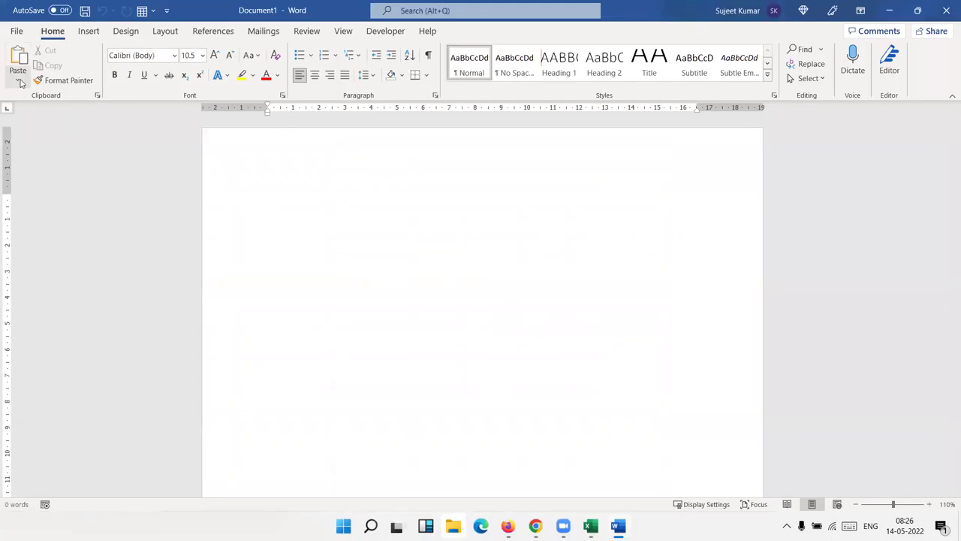
Step: Paste-link the table into Word as a Microsoft Excel Worksheet Object
click(18, 79)
click(51, 137)
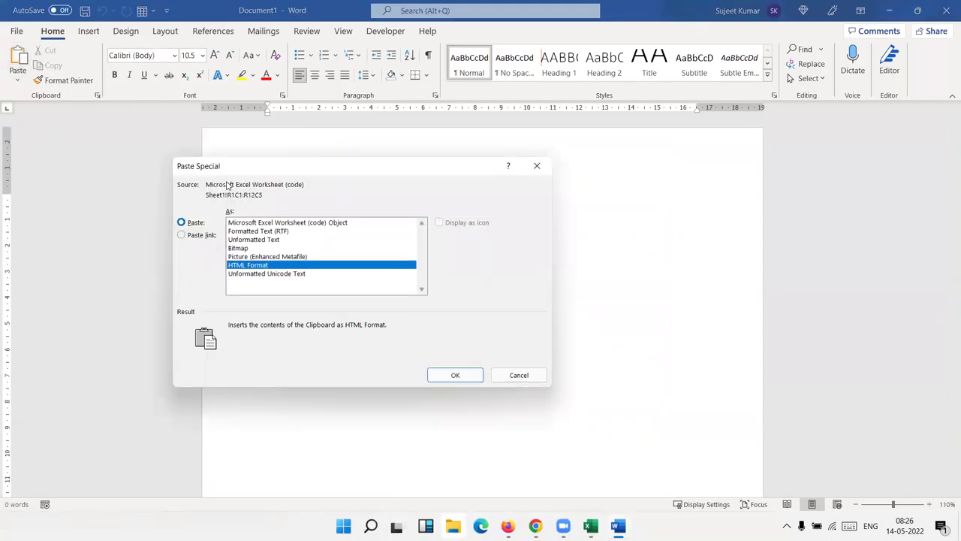
click(184, 238)
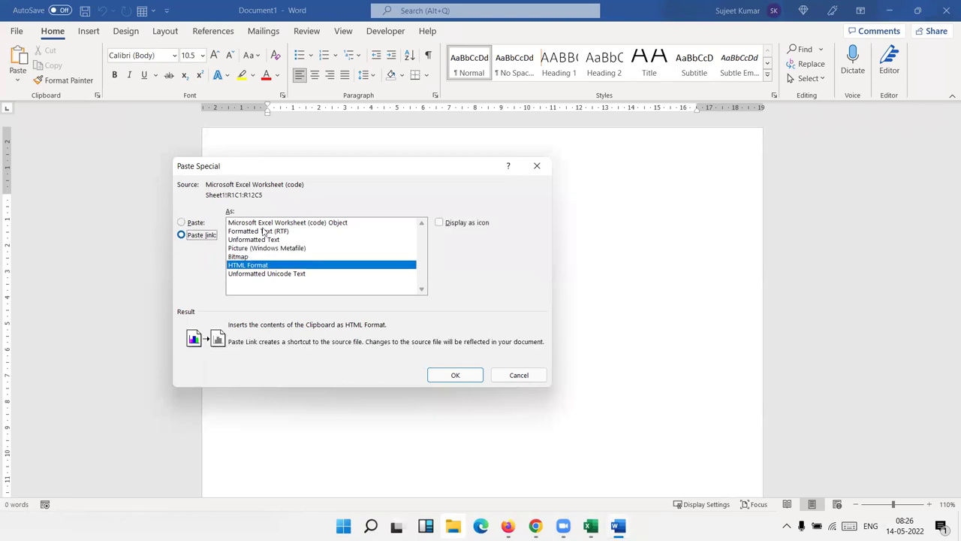
click(263, 231)
click(264, 223)
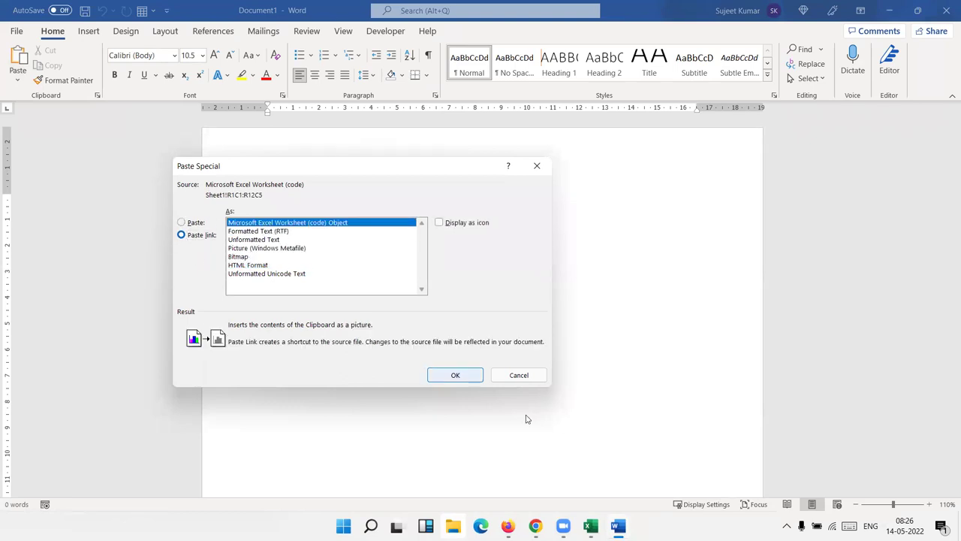
click(464, 378)
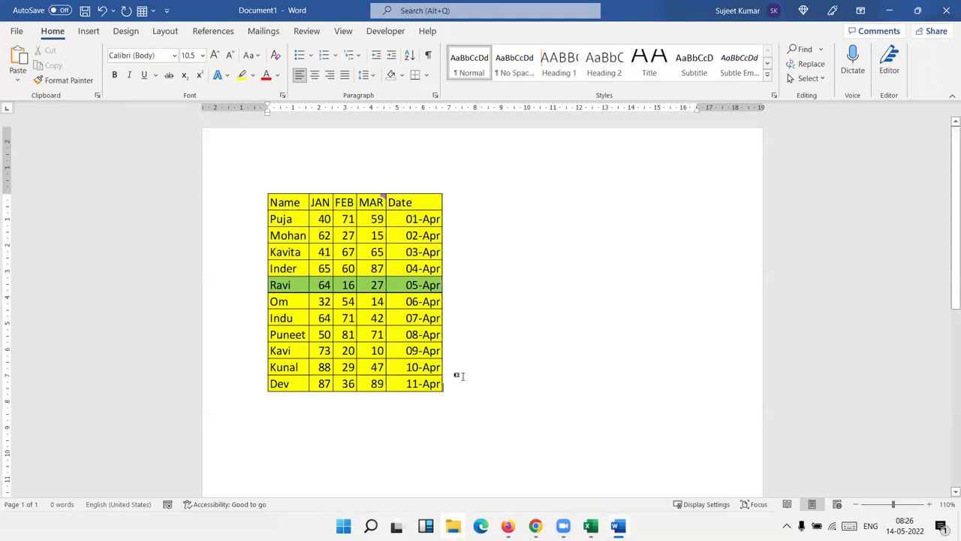
Step: Open the object's source workbook in Excel and select the Kavita row A4:E4
click(440, 384)
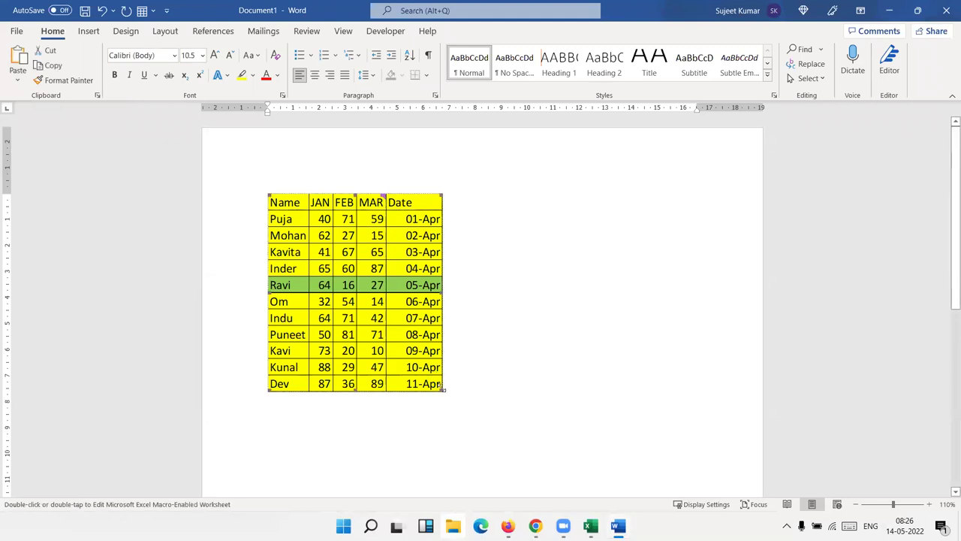
double_click(443, 387)
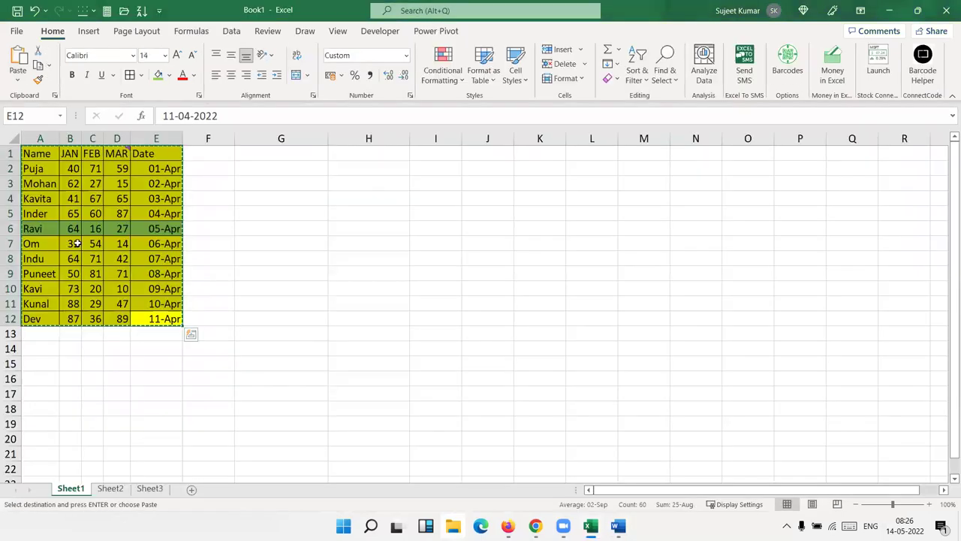
key(Escape)
drag(34, 198, 153, 194)
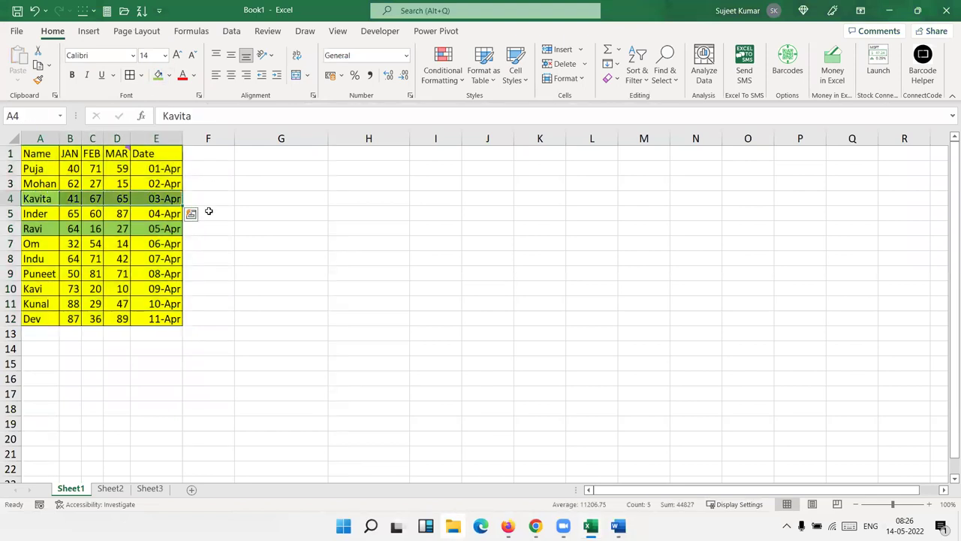
Step: Check the linked table in Word, then close Word without saving
key(alt+Tab)
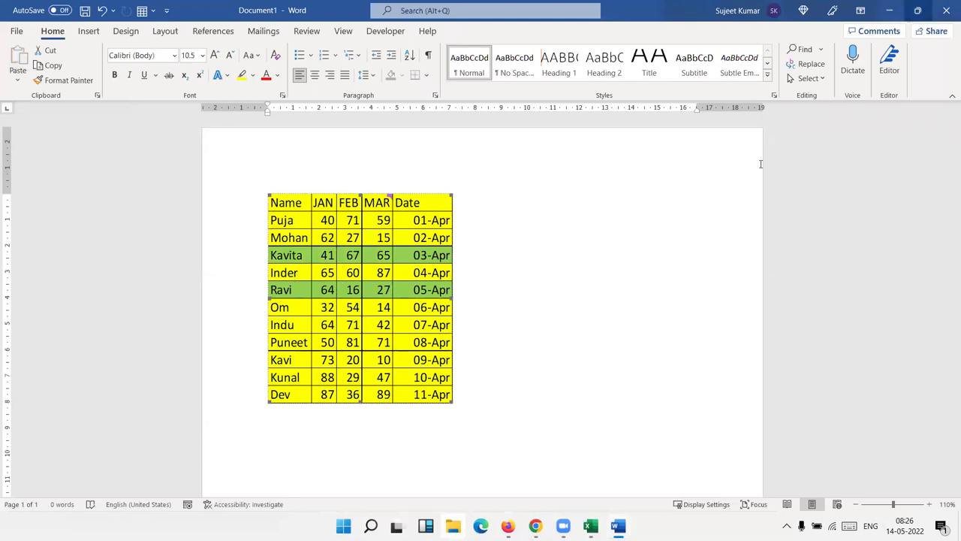
click(946, 11)
click(526, 328)
Step: Select and copy the table A1:E12 in Excel
click(188, 331)
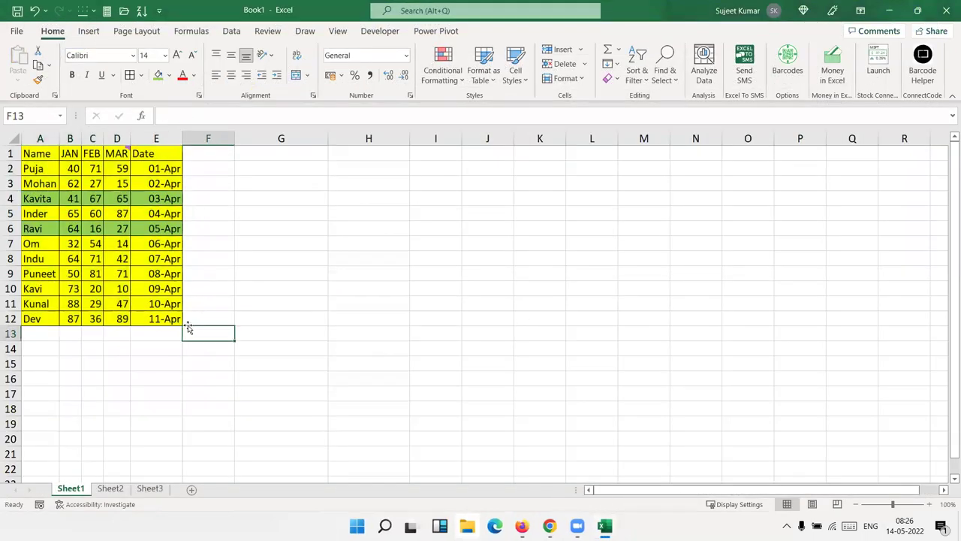
drag(163, 314, 30, 153)
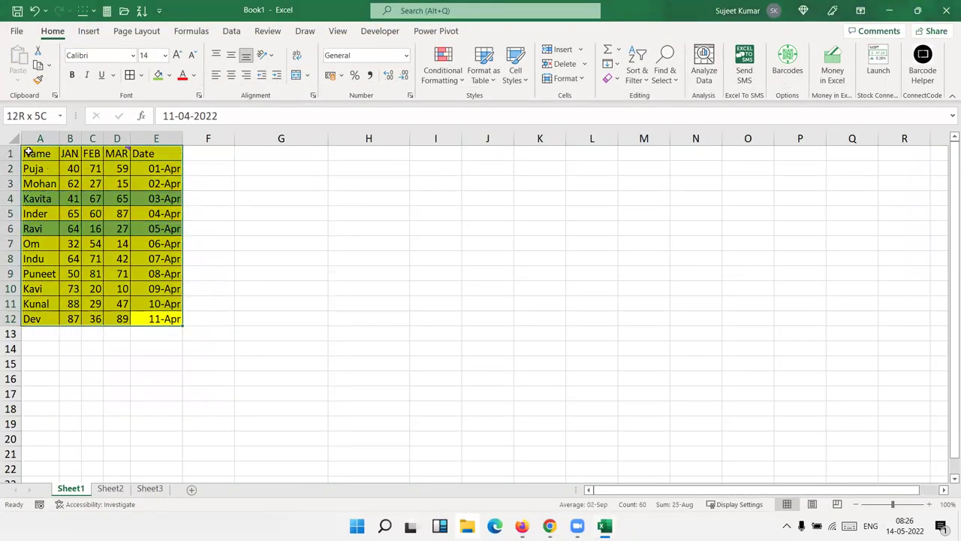
key(ctrl+c)
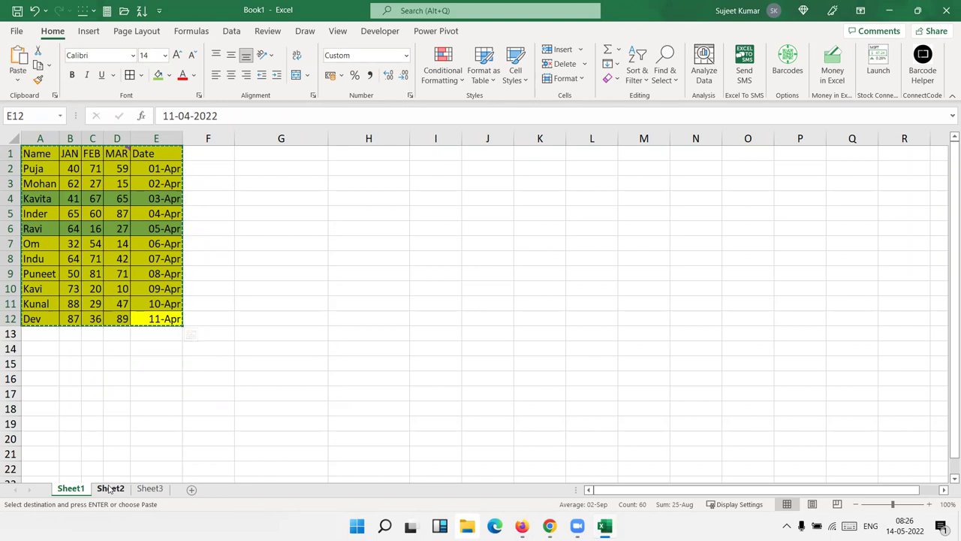
click(118, 303)
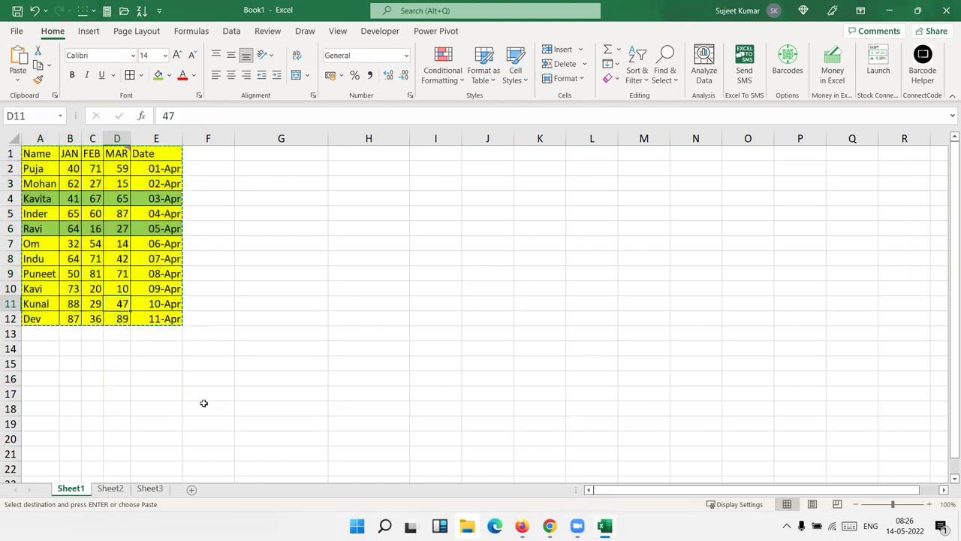
Step: Launch PowerPoint and start a blank presentation
key(super)
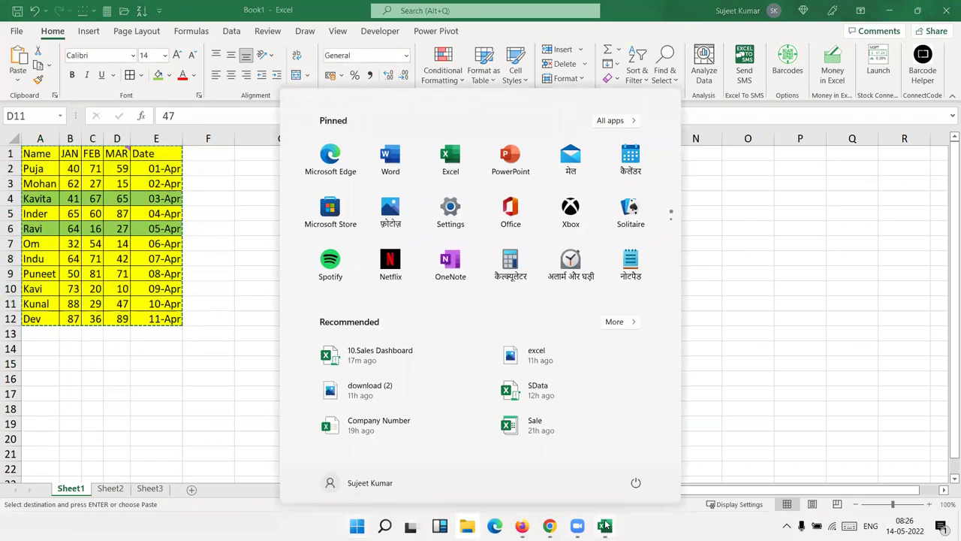
text(ppt)
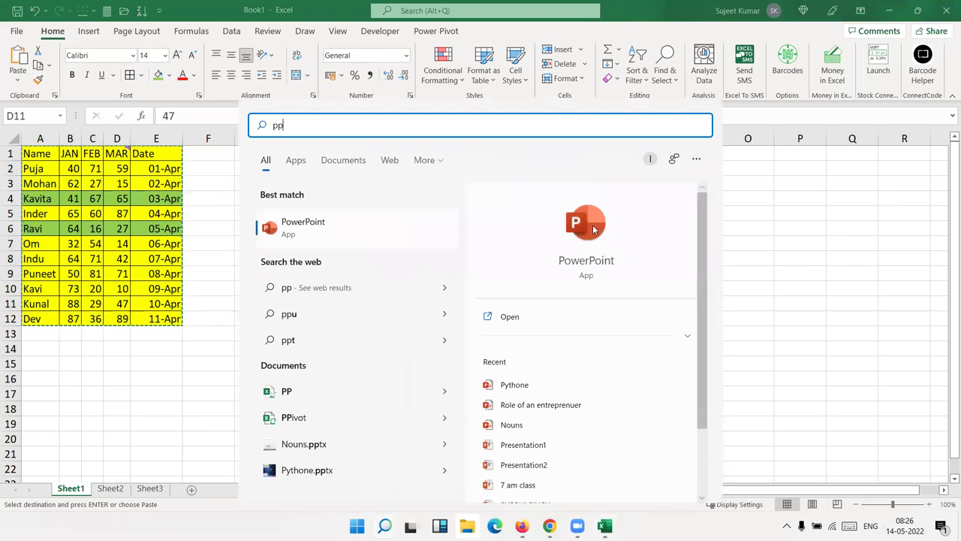
click(593, 229)
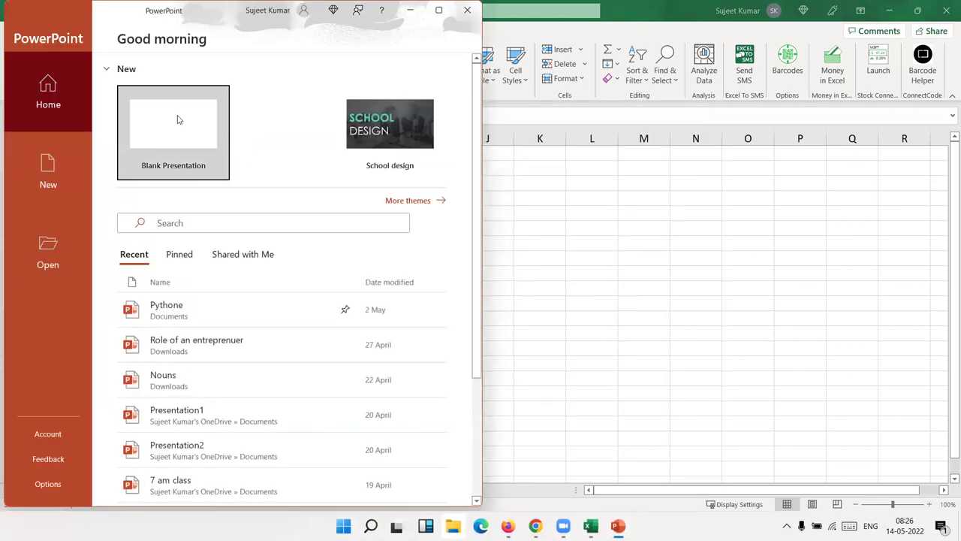
click(178, 120)
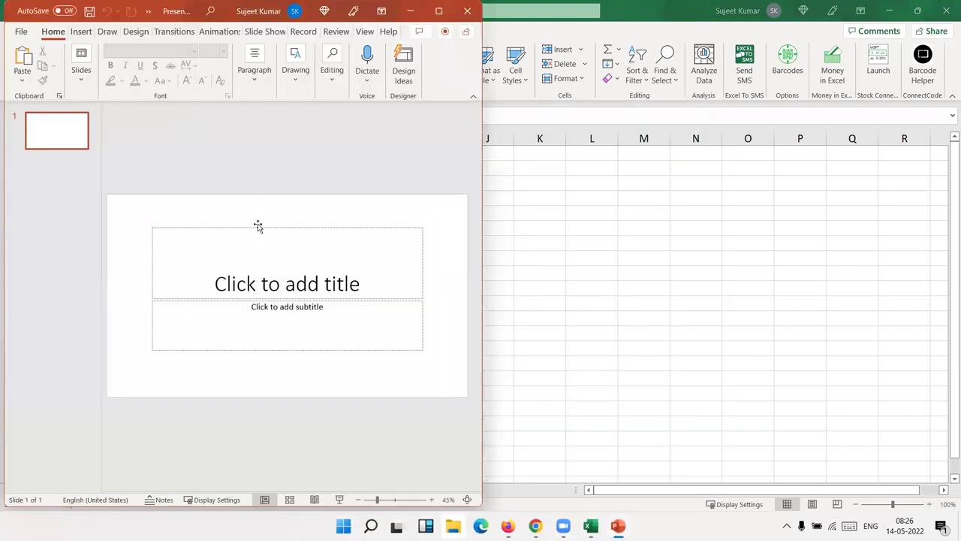
Step: Delete the title and subtitle placeholders and maximize the PowerPoint window
click(258, 226)
key(Delete)
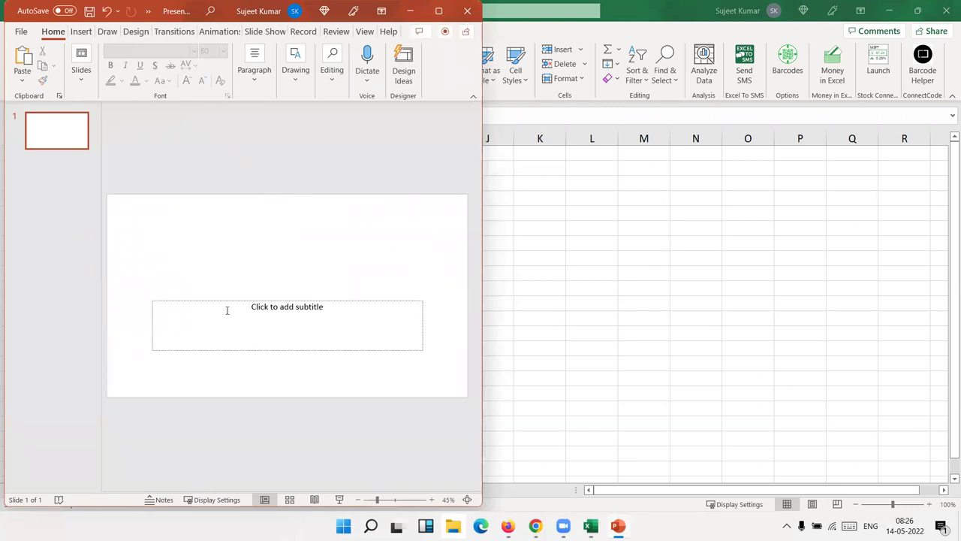
click(227, 310)
key(Delete)
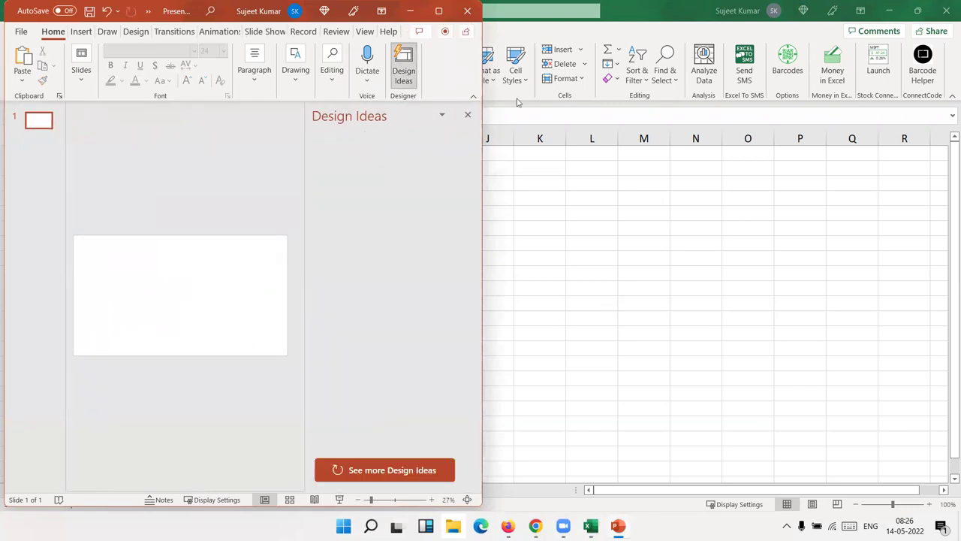
click(438, 11)
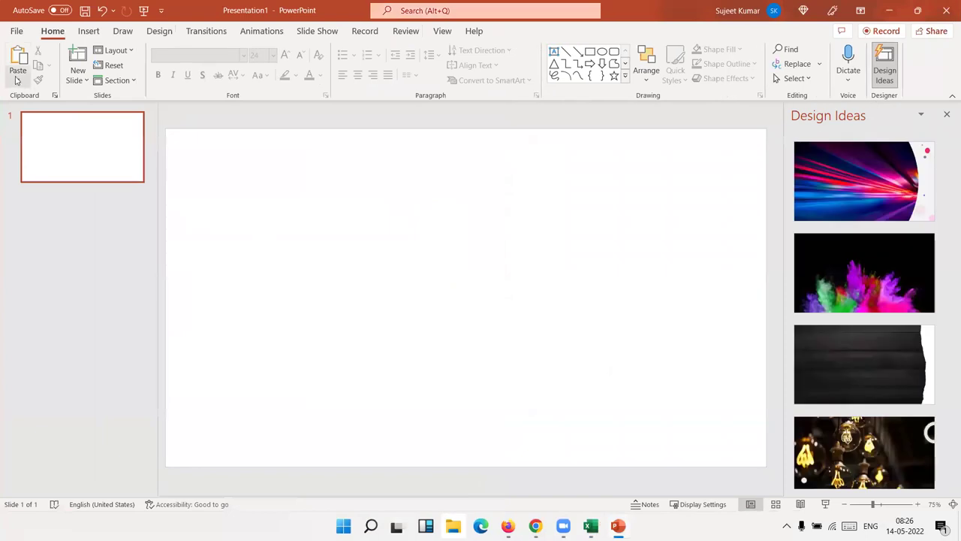
Step: Paste-link the sales table onto the slide as an Excel Worksheet Object
click(16, 80)
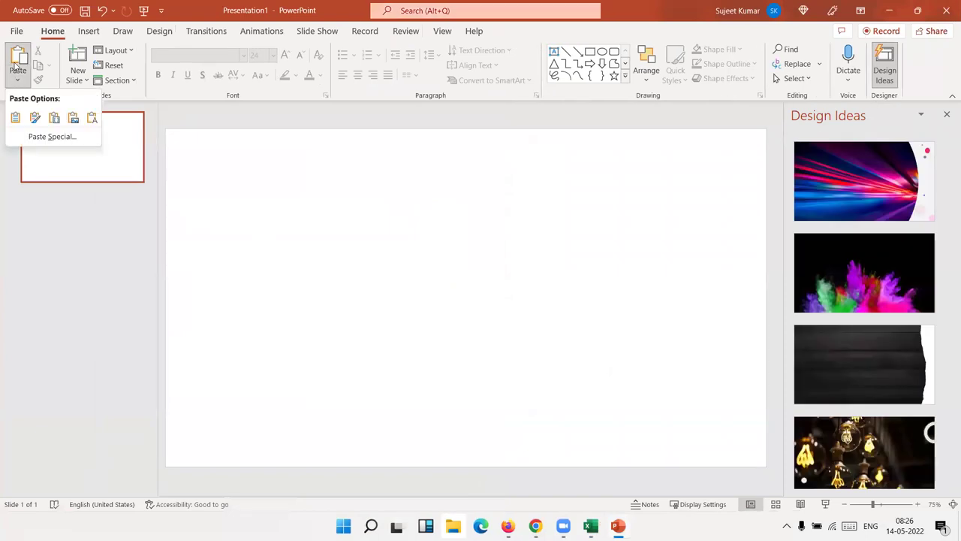
click(15, 117)
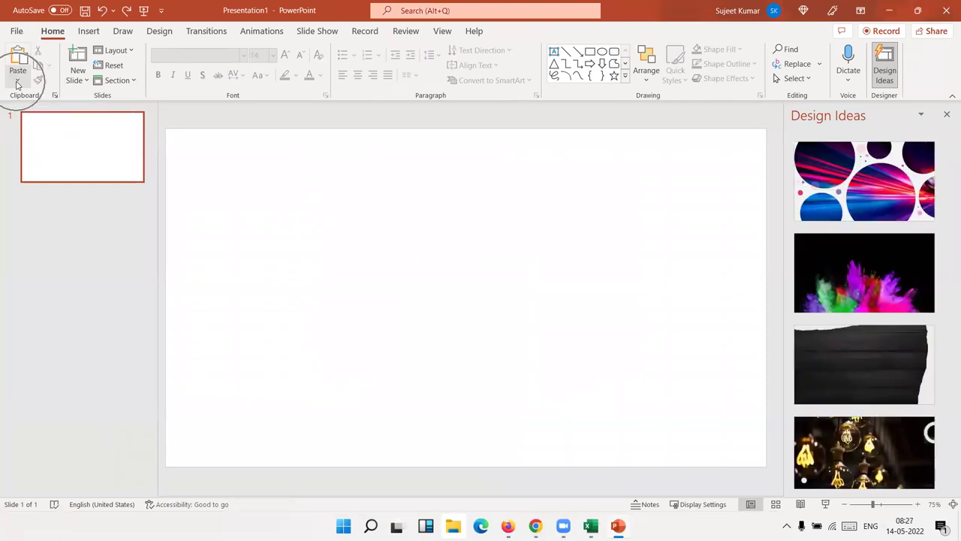
click(17, 84)
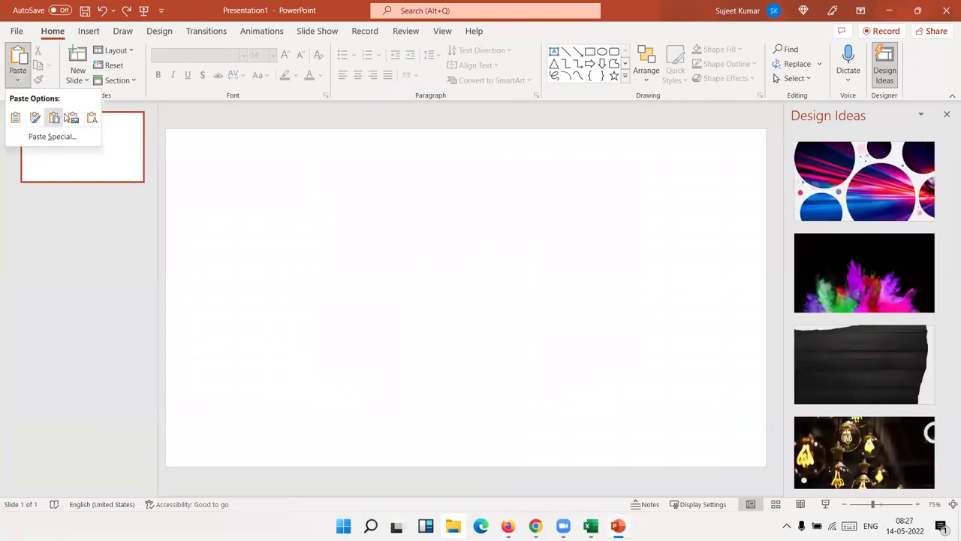
click(38, 138)
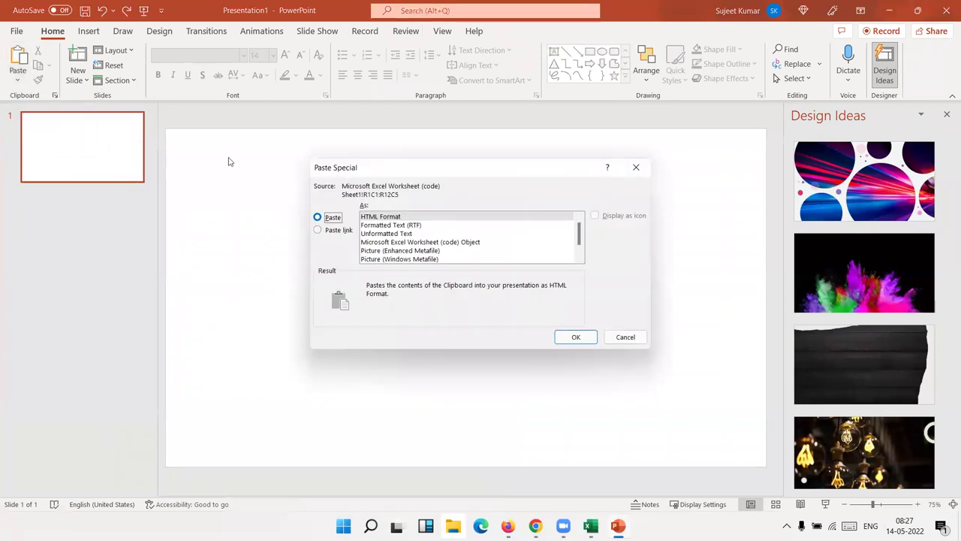
click(344, 233)
click(594, 343)
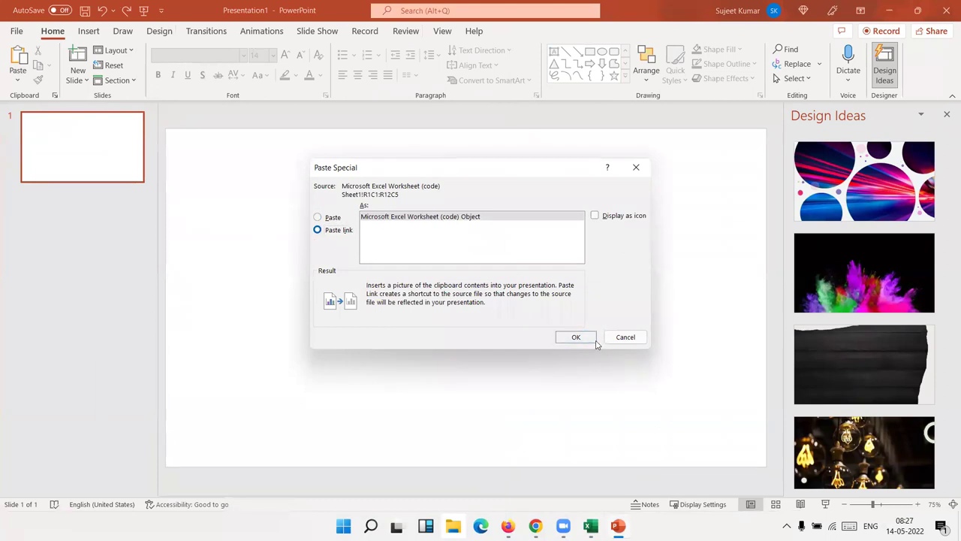
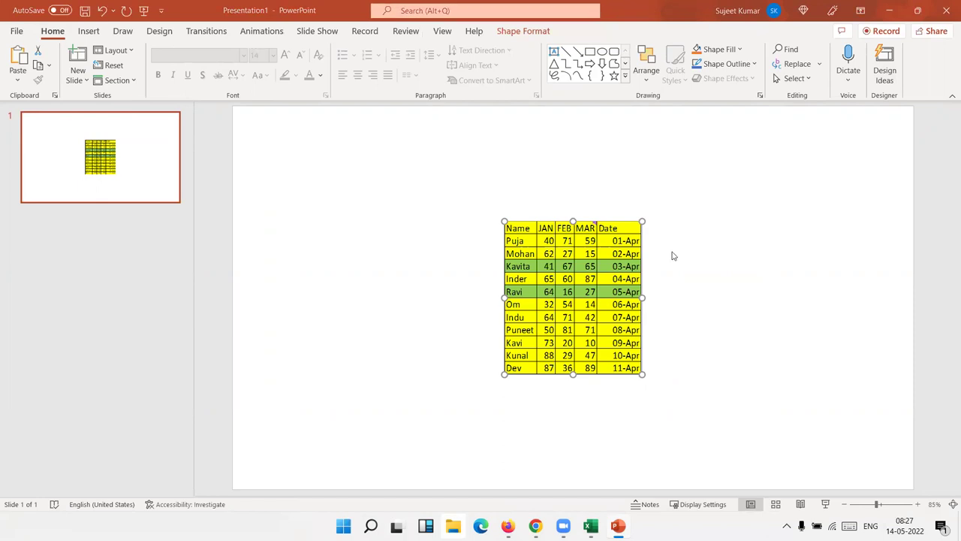
Step: Close the PowerPoint presentation and discard its changes so the Excel workbook is in front
click(946, 11)
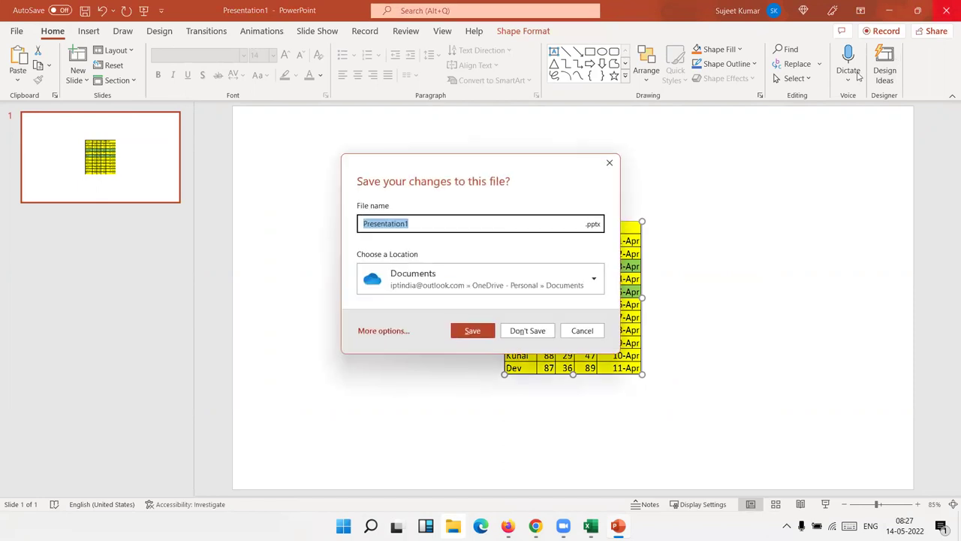
click(520, 329)
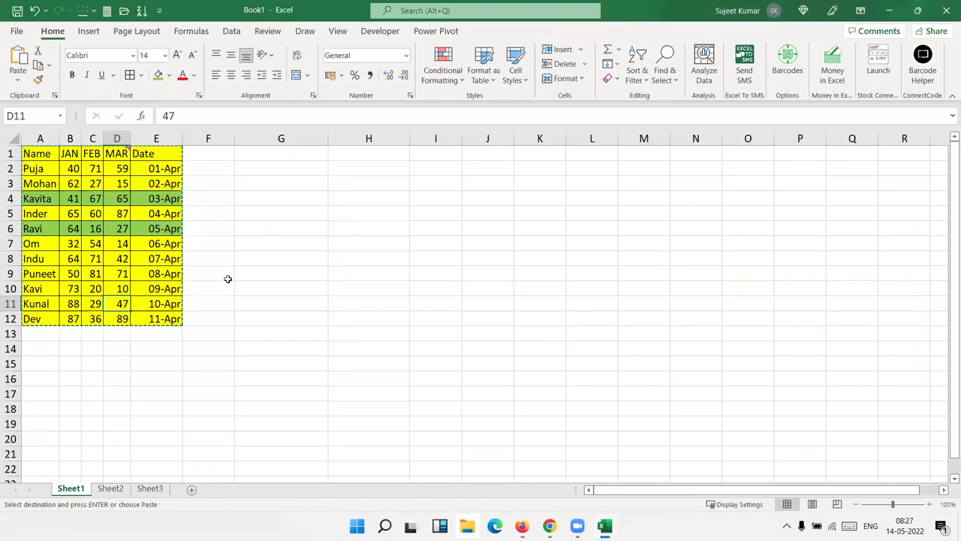
Step: Delete the Date column (column E) from the score table
click(154, 277)
click(113, 260)
click(77, 171)
click(155, 139)
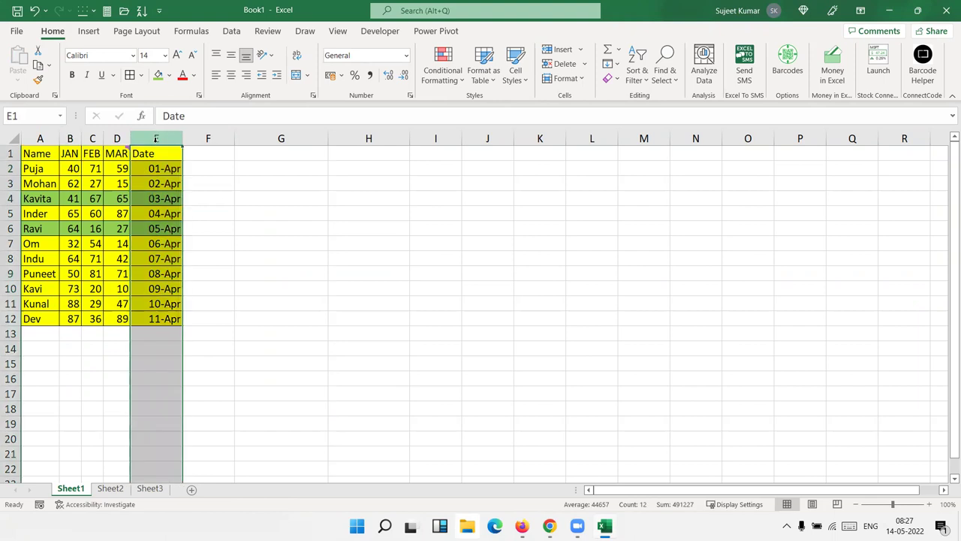
key(ctrl+minus)
Step: Enter =RANDBETWEEN(10,90) in B2 and fill it across the JAN–MAR range B2:D12
key(Left)
key(Left)
key(Left)
key(Down)
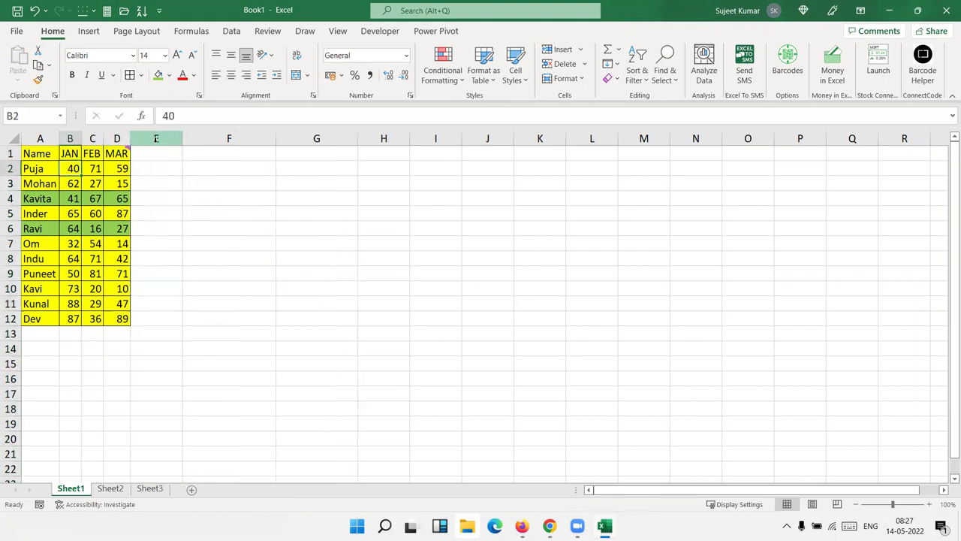
text(=ra)
key(Down)
key(Down)
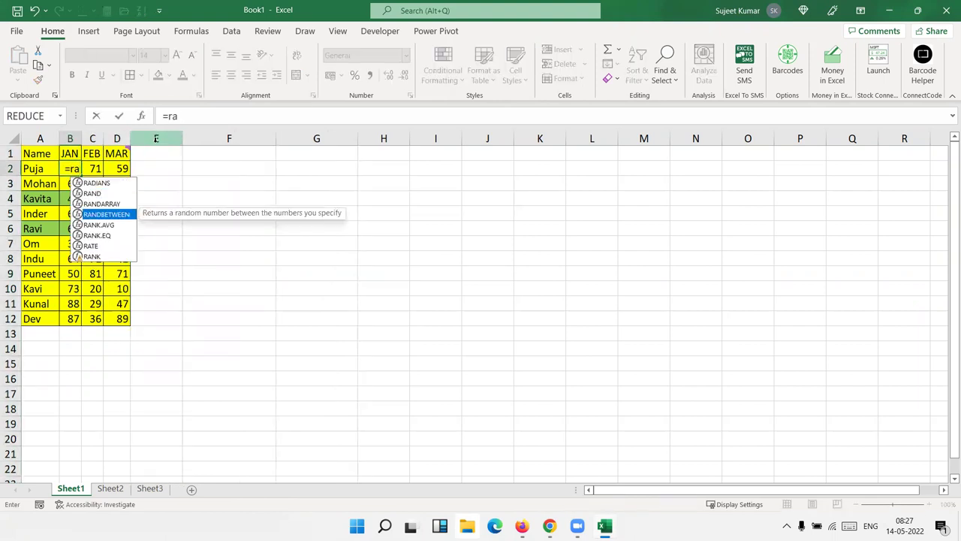
key(Tab)
text(,9)
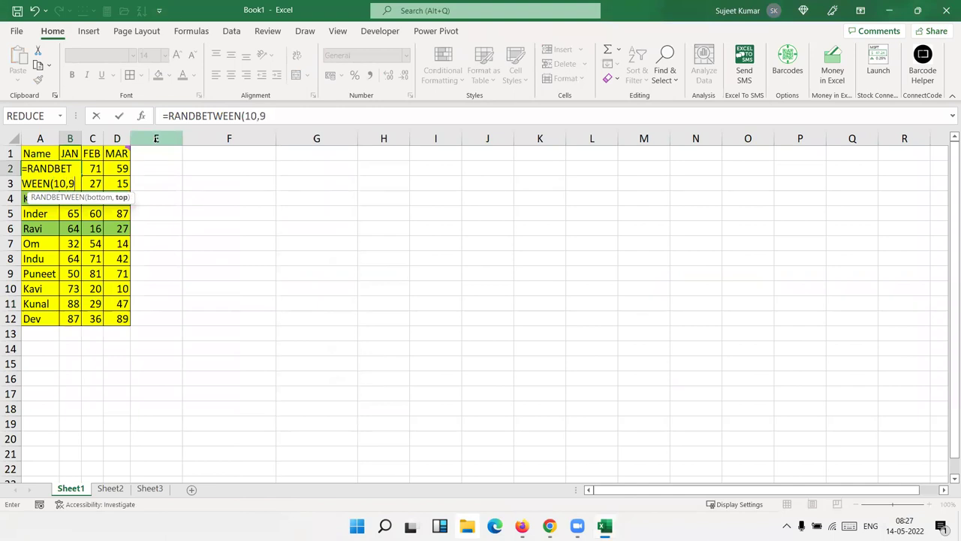
text(9)
key(Return)
drag(75, 169, 111, 315)
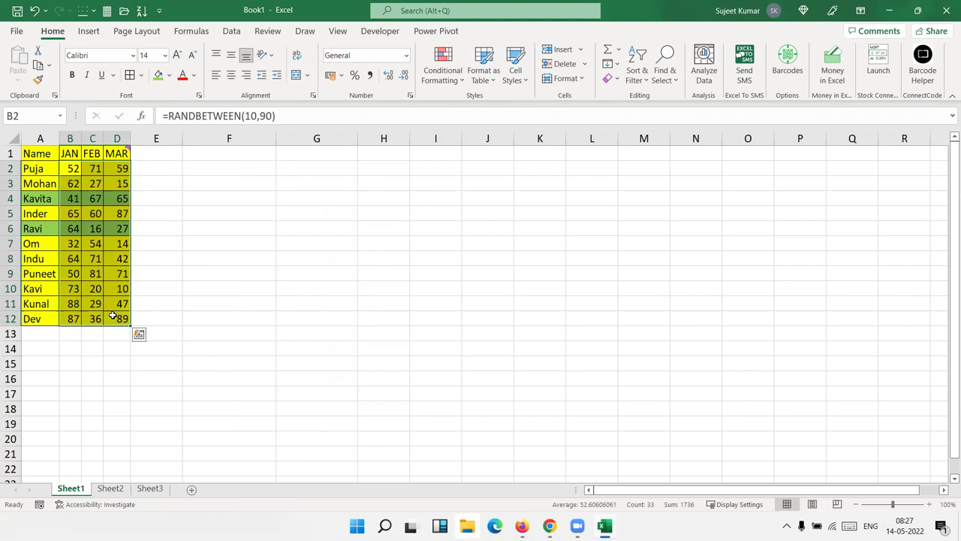
key(F9)
Step: Copy the Name–MAR table A1:D12 from Sheet1 and paste it at A1 on Sheet2
click(47, 158)
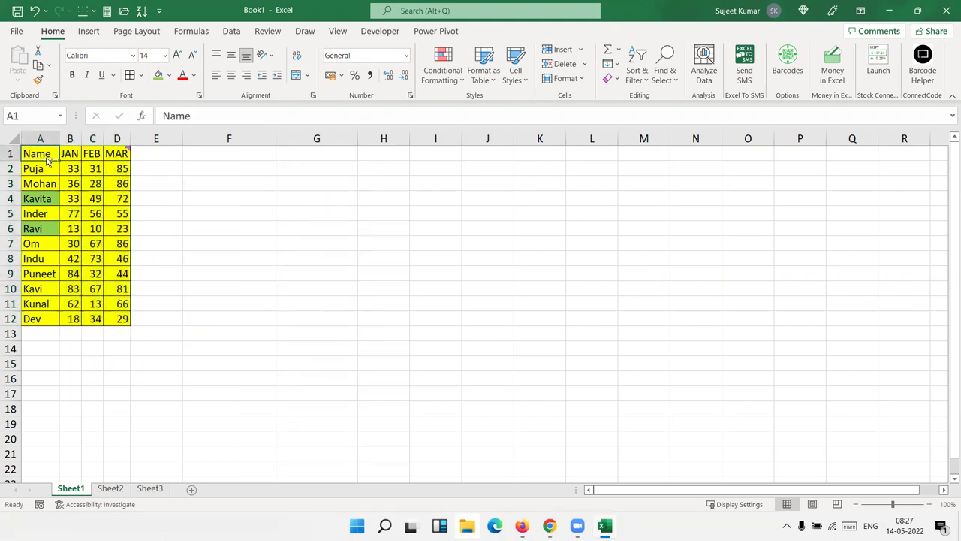
drag(47, 158, 120, 318)
key(ctrl+c)
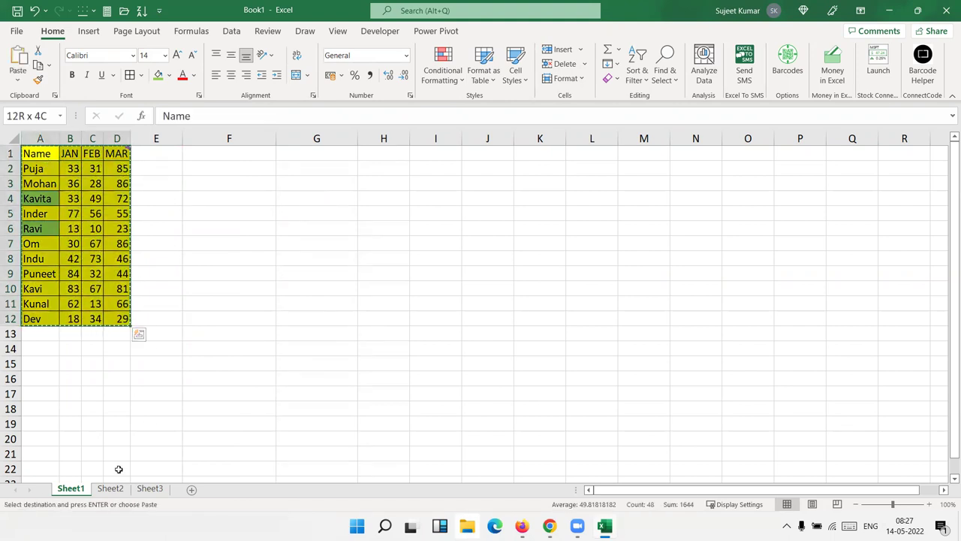
click(110, 488)
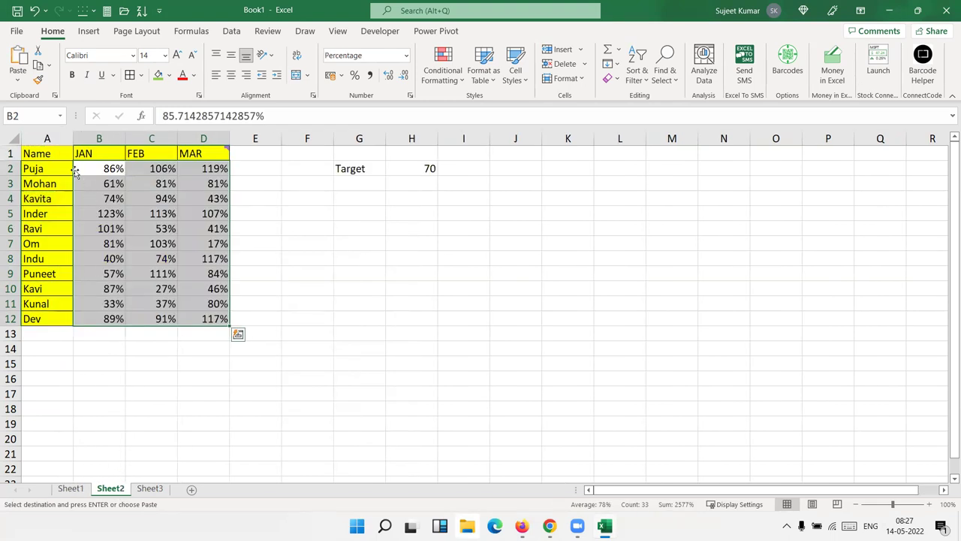
click(46, 155)
key(ctrl+v)
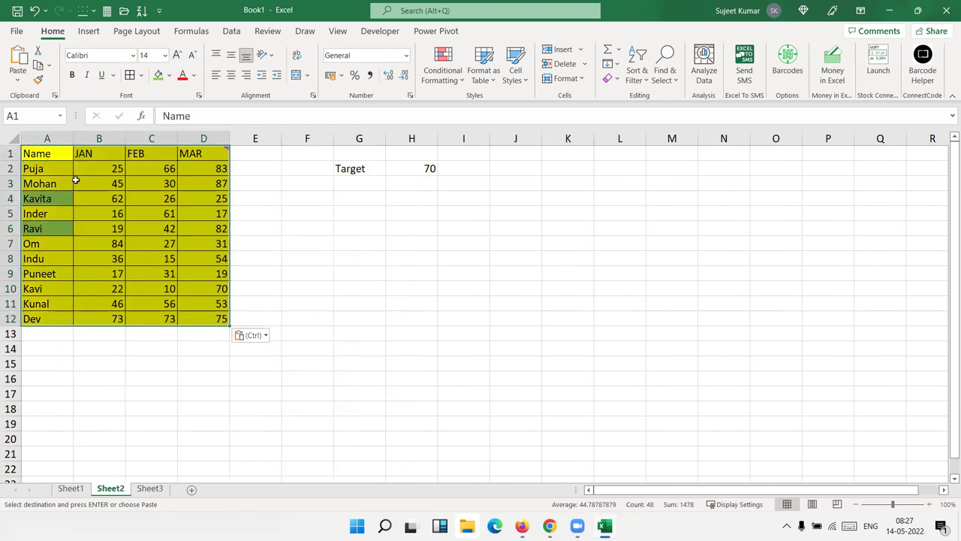
Step: Paste the table at A1 on Sheet3 and clear the leftover Sales values in A13:A17
click(150, 489)
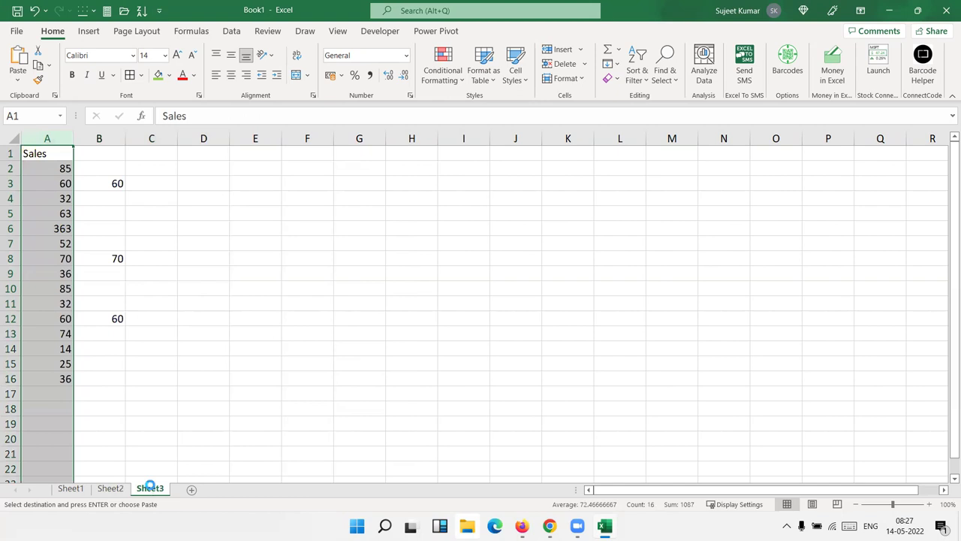
key(ctrl+v)
key(Escape)
click(56, 159)
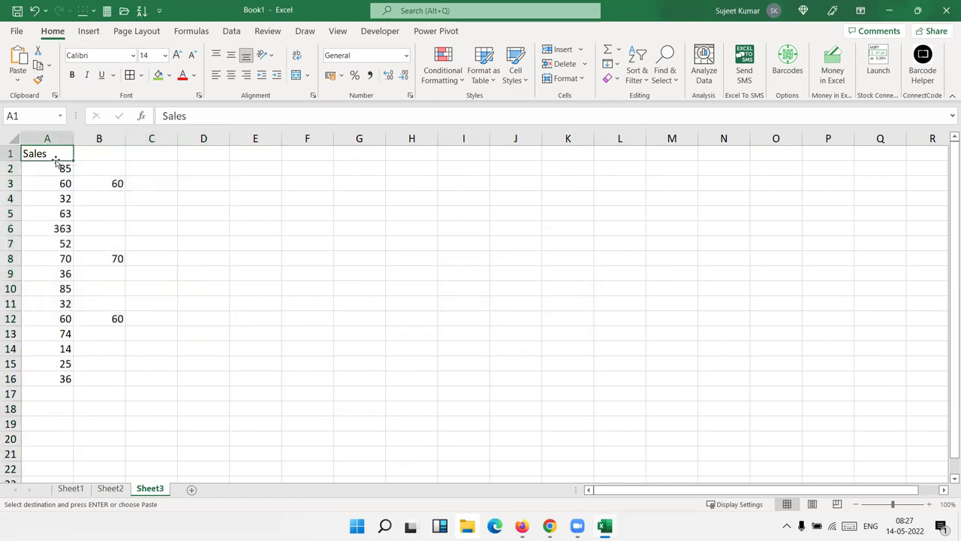
key(ctrl+v)
drag(65, 333, 68, 391)
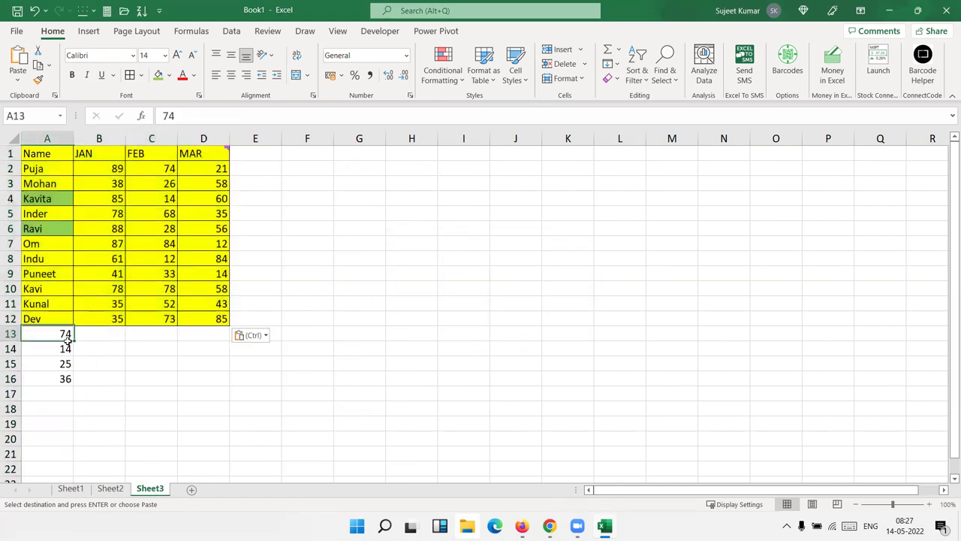
key(Delete)
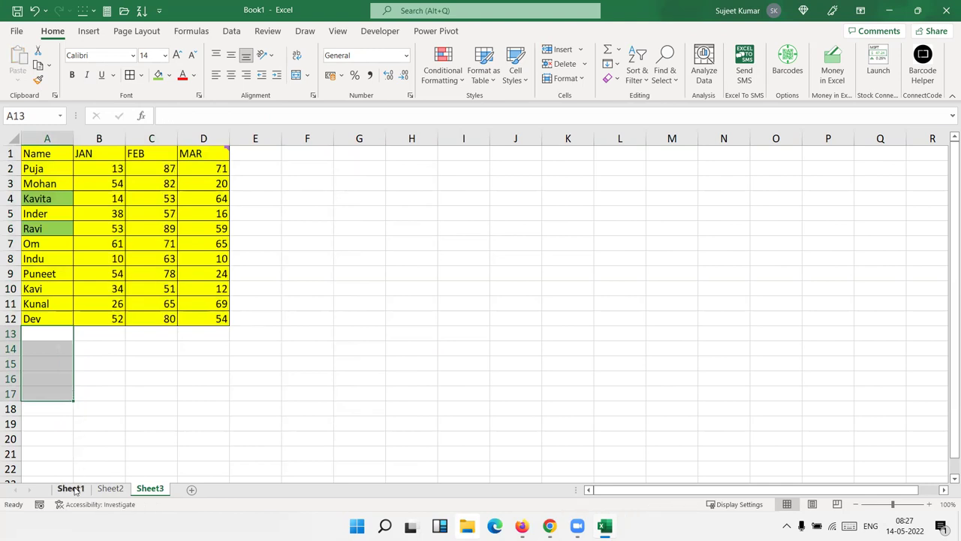
Step: Add three new sheets, Sheet4 to Sheet6, and paste the score table into each
click(74, 489)
click(111, 488)
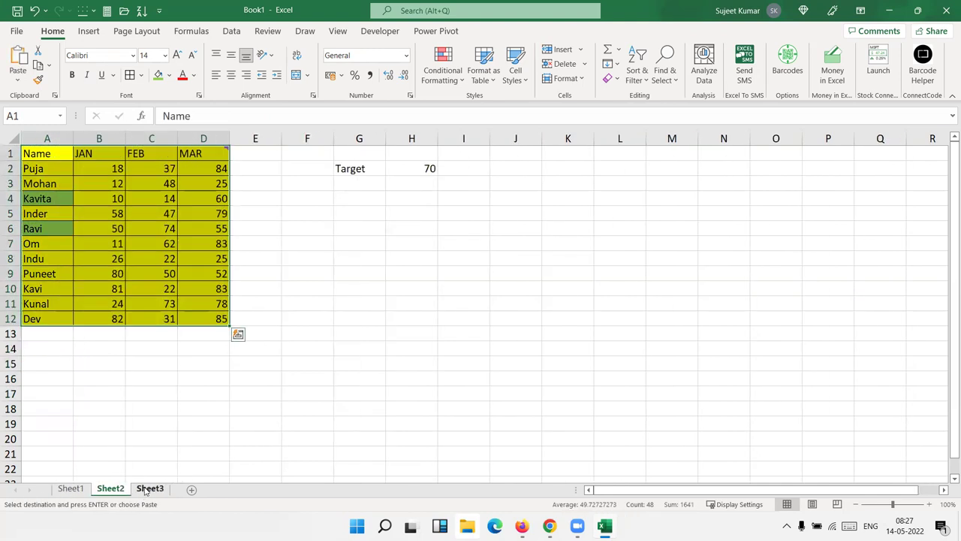
click(150, 489)
click(190, 489)
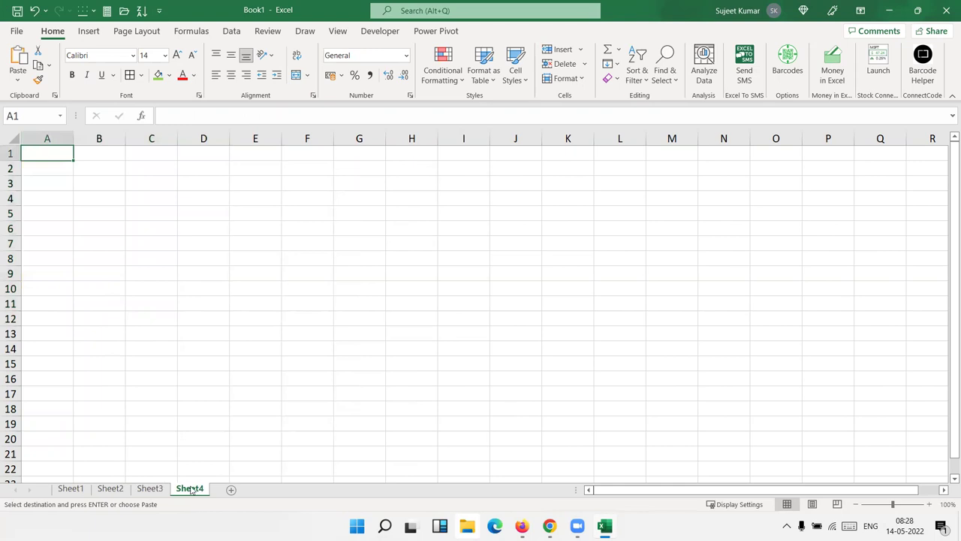
key(ctrl+v)
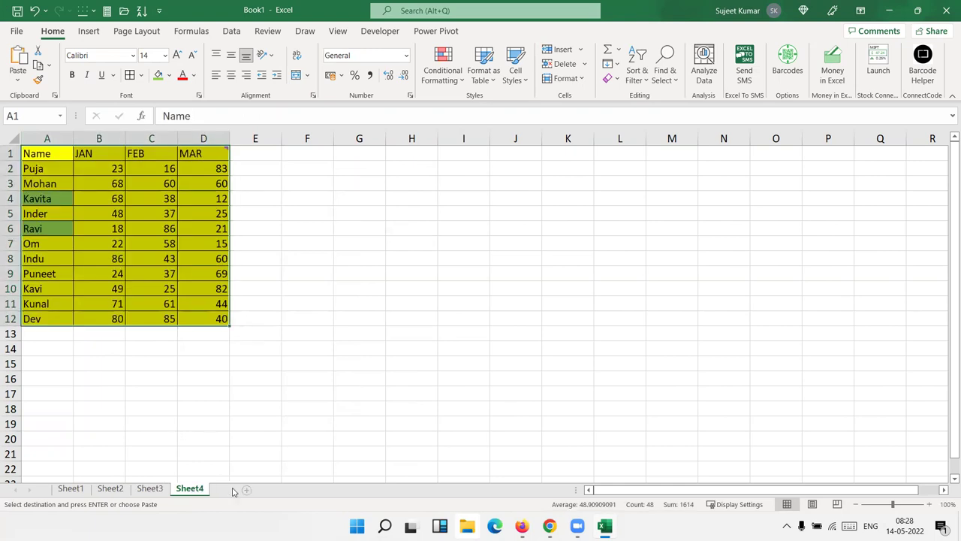
click(233, 490)
key(ctrl+v)
click(271, 491)
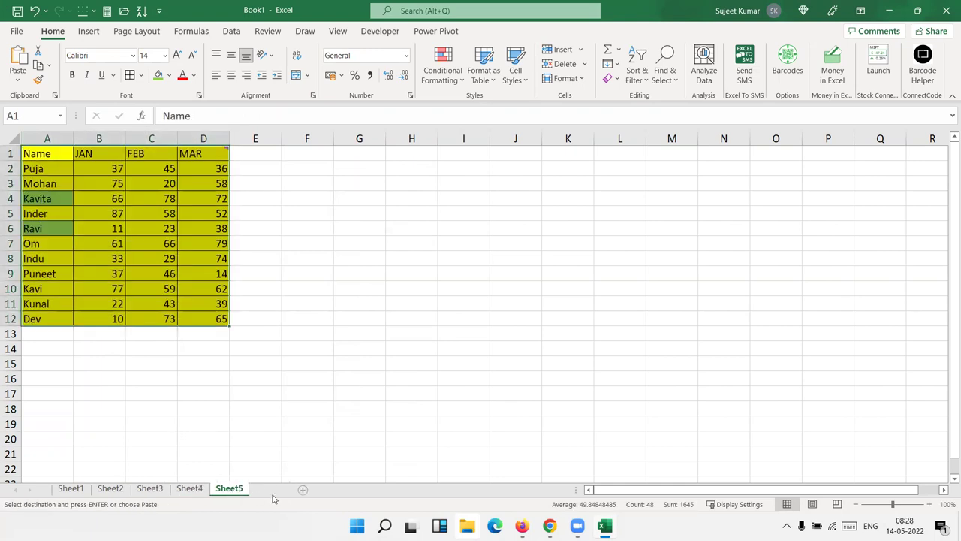
key(ctrl+v)
Step: Clear the leftover Target label and value on Sheet2
click(231, 489)
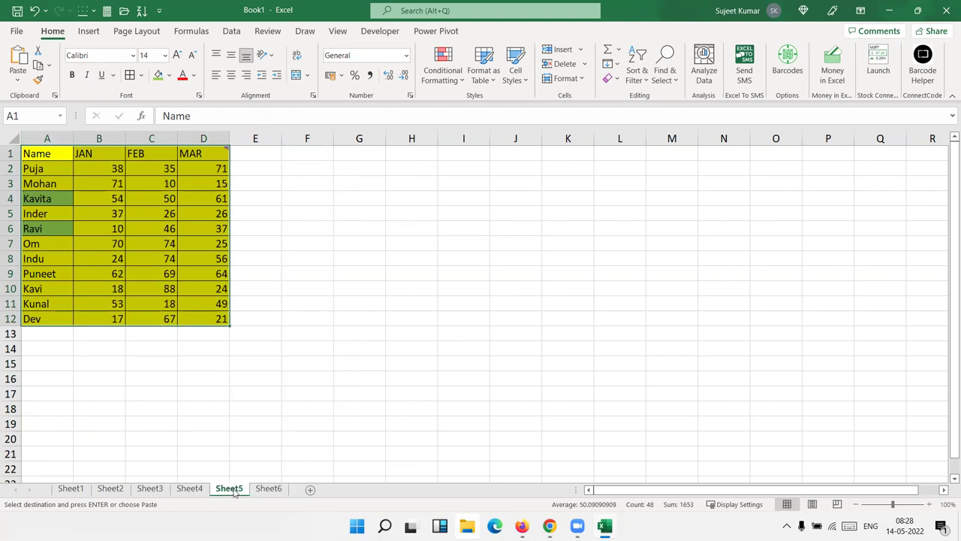
click(189, 489)
click(150, 489)
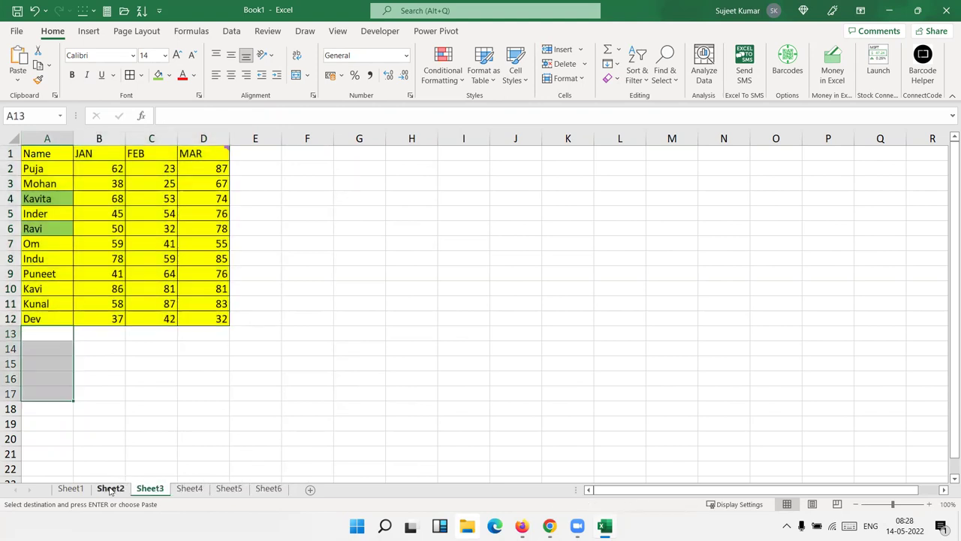
click(110, 489)
click(75, 489)
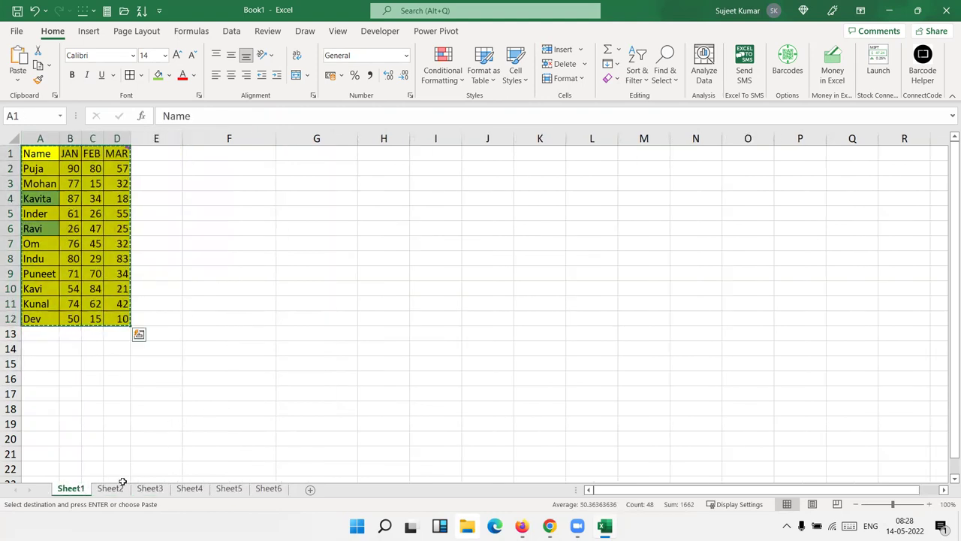
click(109, 489)
drag(348, 156, 461, 184)
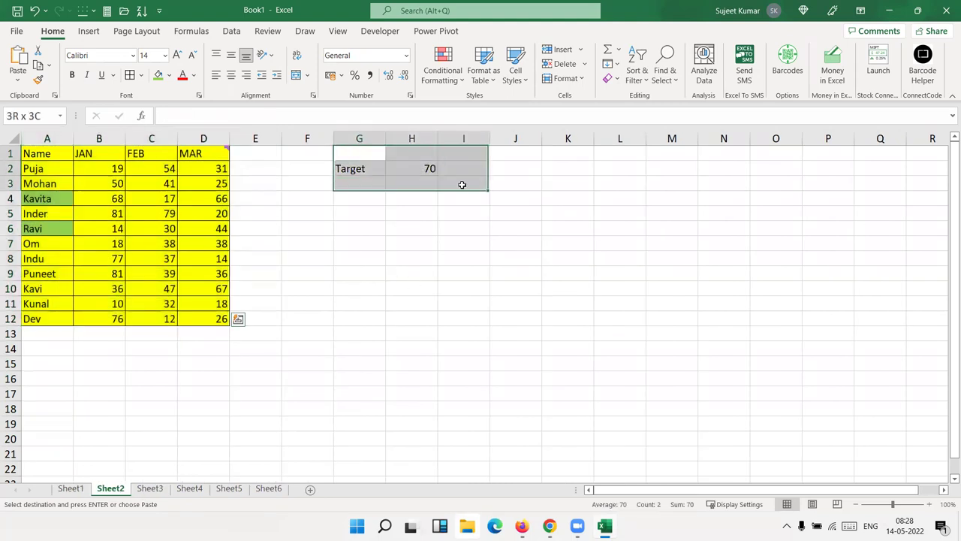
click(360, 260)
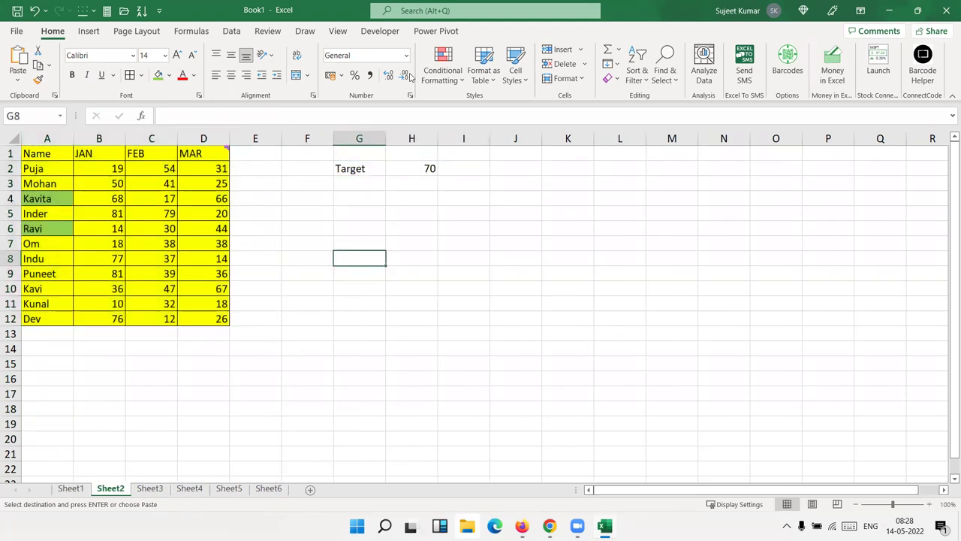
drag(330, 155, 436, 184)
key(Delete)
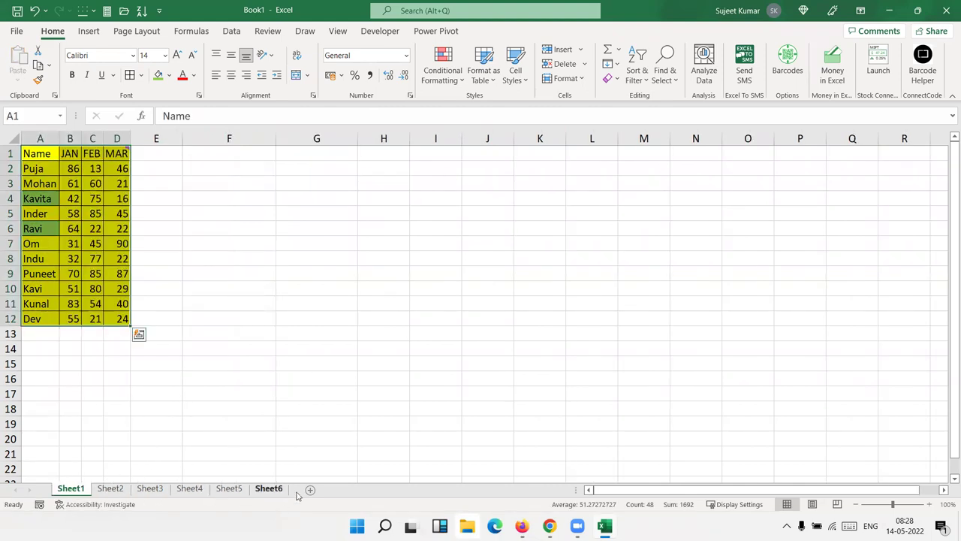
Step: Group Sheet1–Sheet6 and paste the score tables back over themselves as fixed values
shift+click(271, 490)
key(ctrl+c)
click(16, 82)
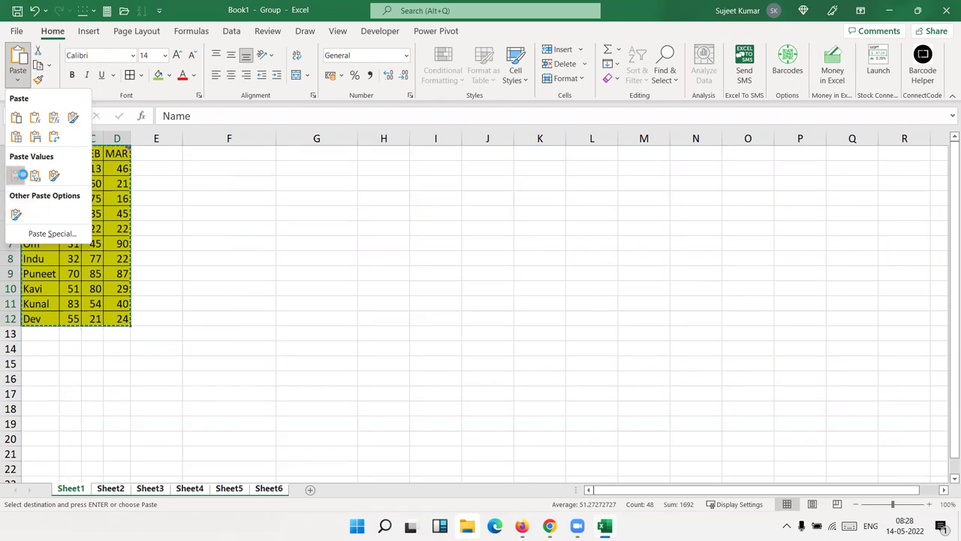
click(17, 177)
Step: Ungroup the sheets and add a new blank sheet named Data after Sheet6
click(156, 492)
click(190, 489)
click(229, 489)
click(269, 489)
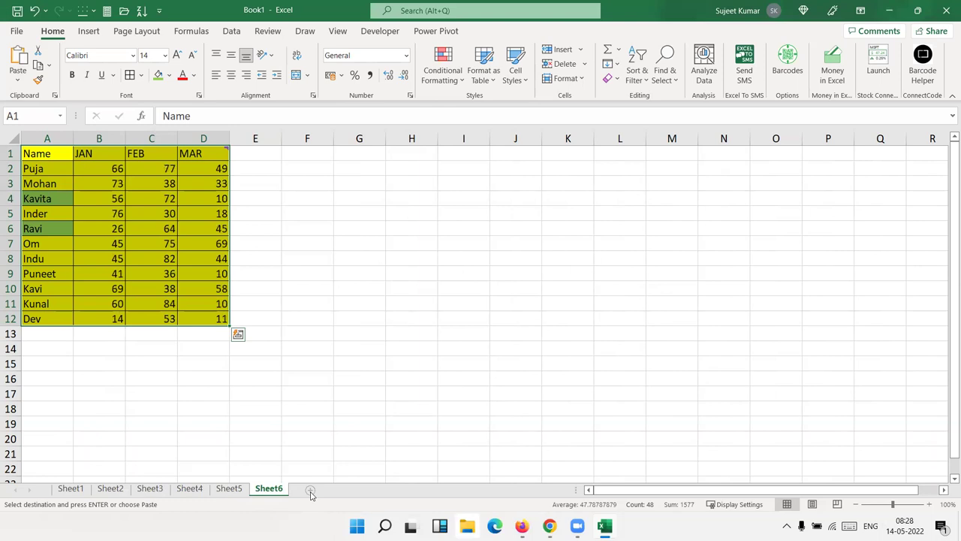
click(310, 489)
text(Data)
key(Return)
click(383, 331)
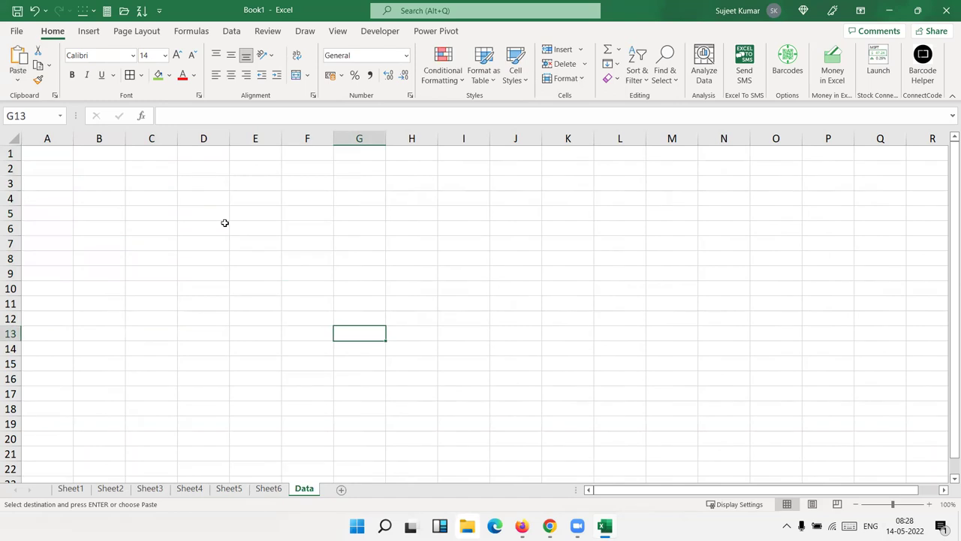
Step: Paste the Sheet1 score table at A1 on the Data sheet
click(70, 490)
key(Escape)
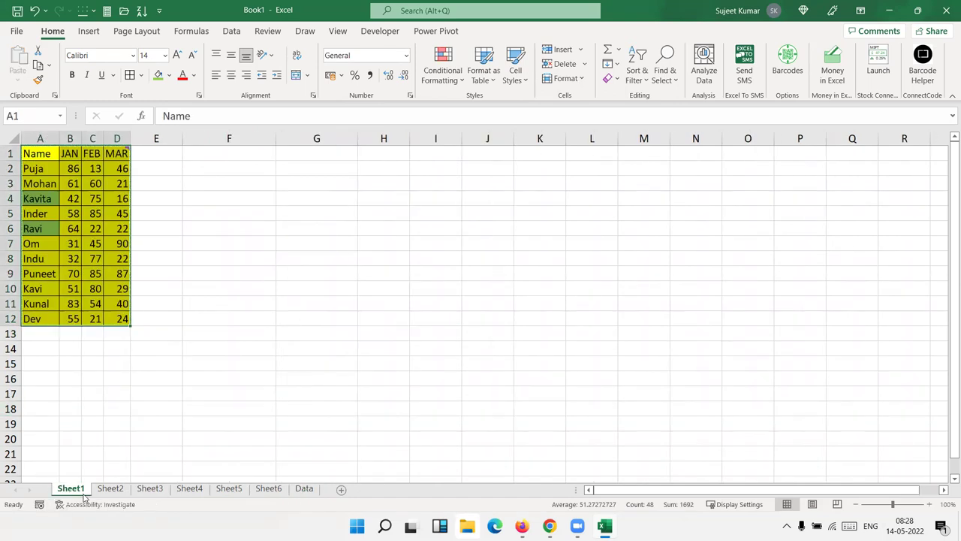
key(ctrl+c)
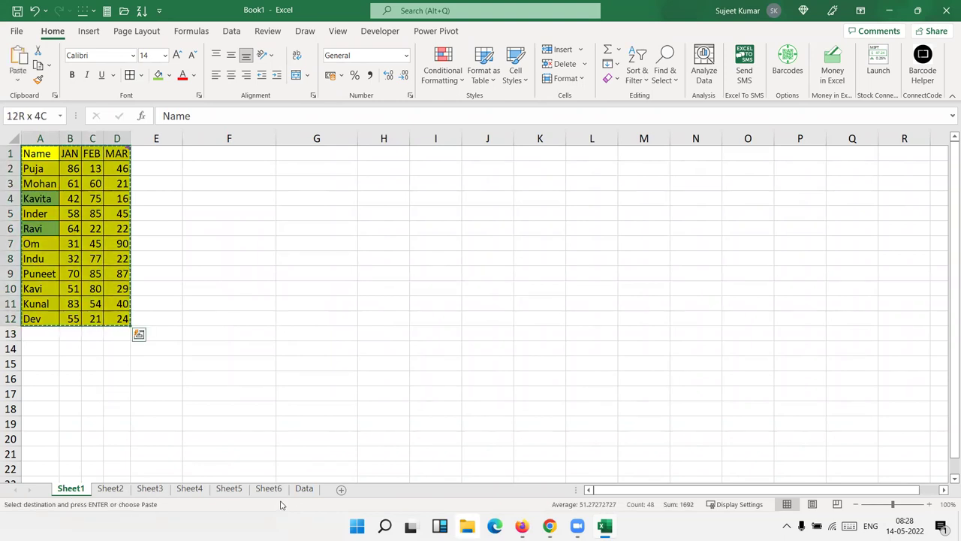
click(304, 489)
click(37, 156)
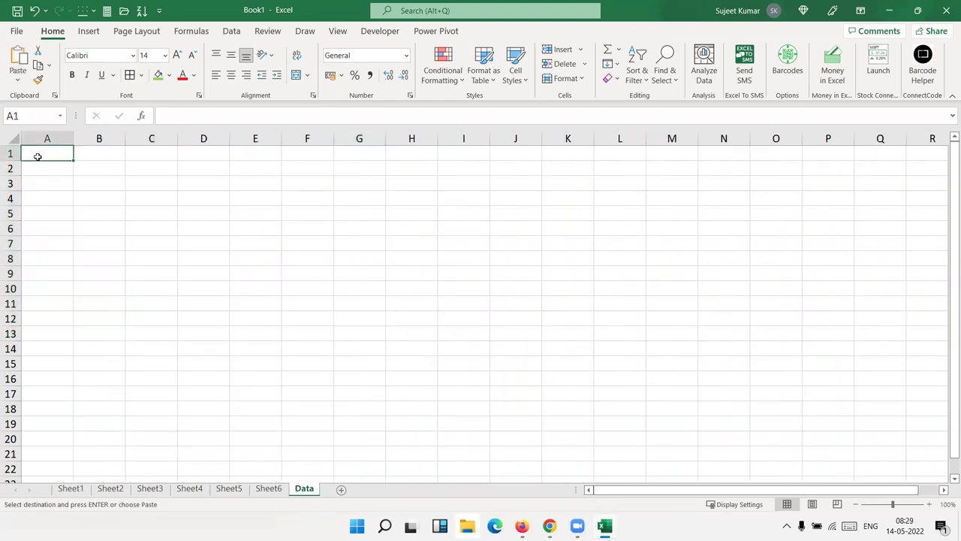
key(ctrl+v)
Step: Stack the Sheet2 table at A13 and the Sheet3 table at A25 on the Data sheet
click(110, 489)
key(ctrl+v)
key(ctrl+c)
click(304, 489)
click(70, 336)
key(ctrl+v)
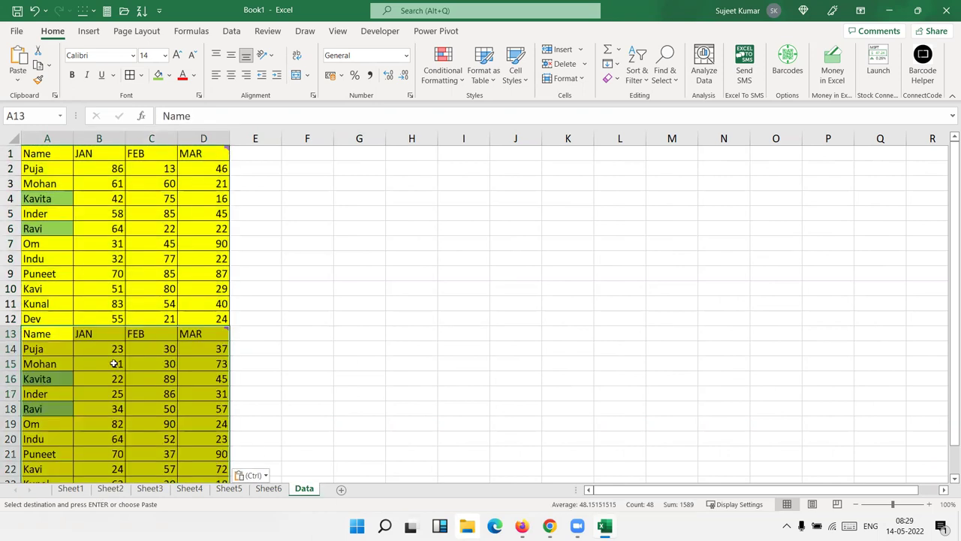
click(162, 495)
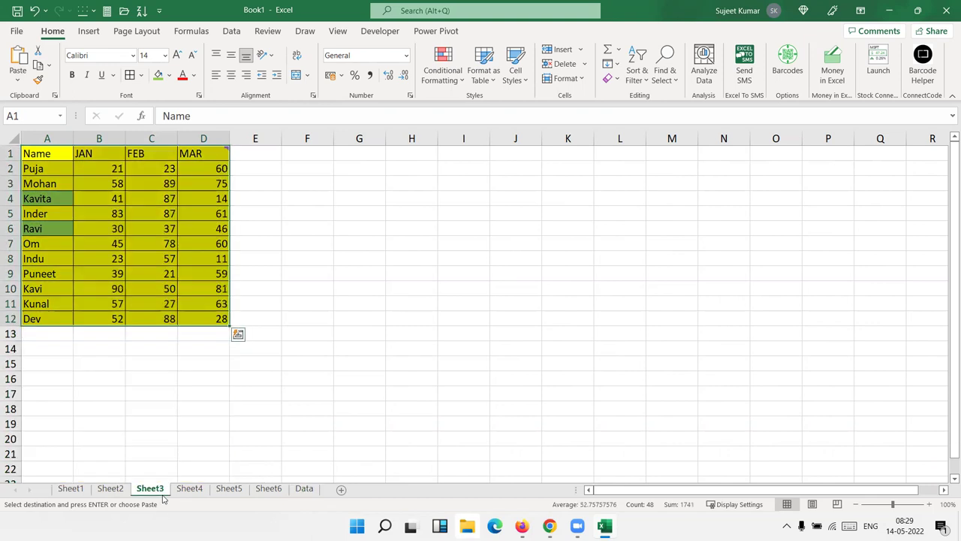
click(304, 489)
scroll(205, 489, down, 7)
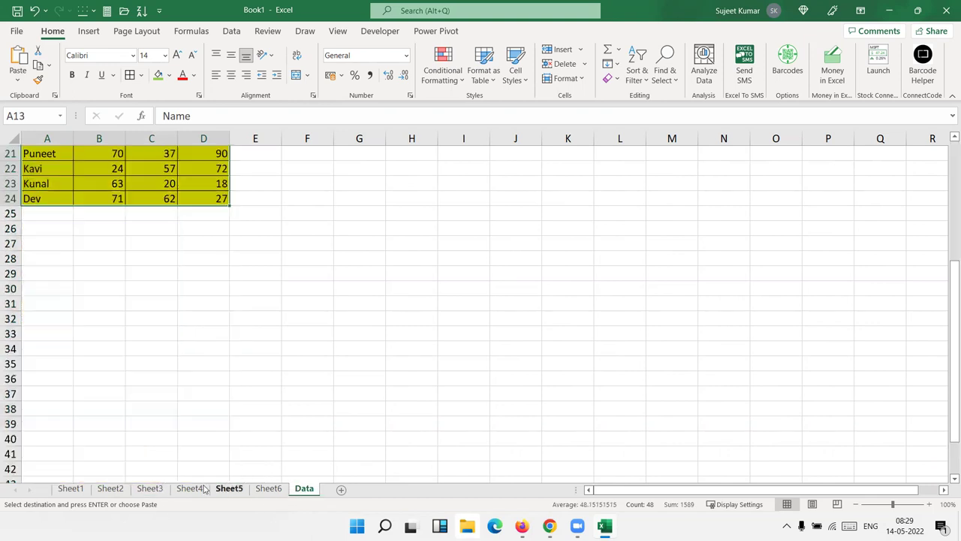
click(50, 217)
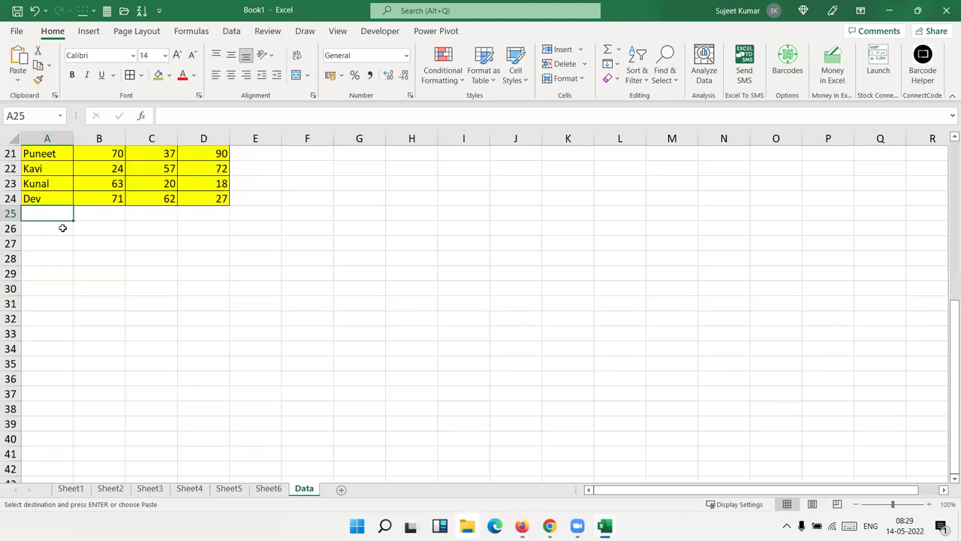
key(ctrl+v)
Step: Clear columns A–D on the Data sheet completely, including fill colours
scroll(257, 362, up, 7)
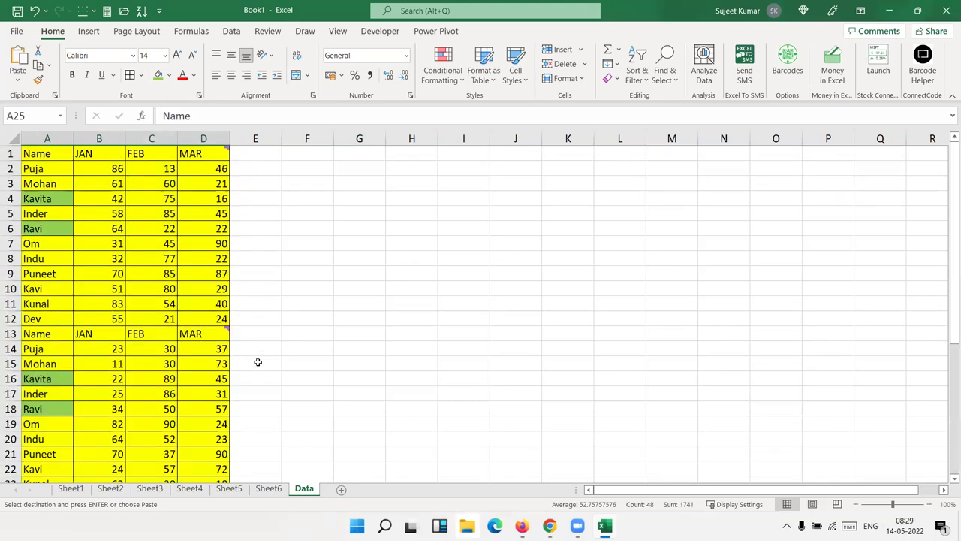
click(45, 137)
drag(45, 137, 201, 138)
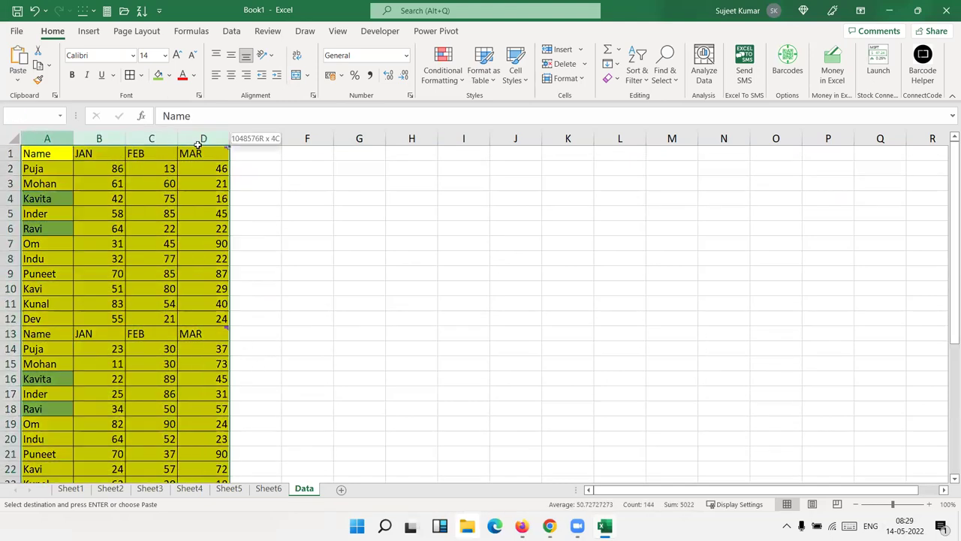
key(Delete)
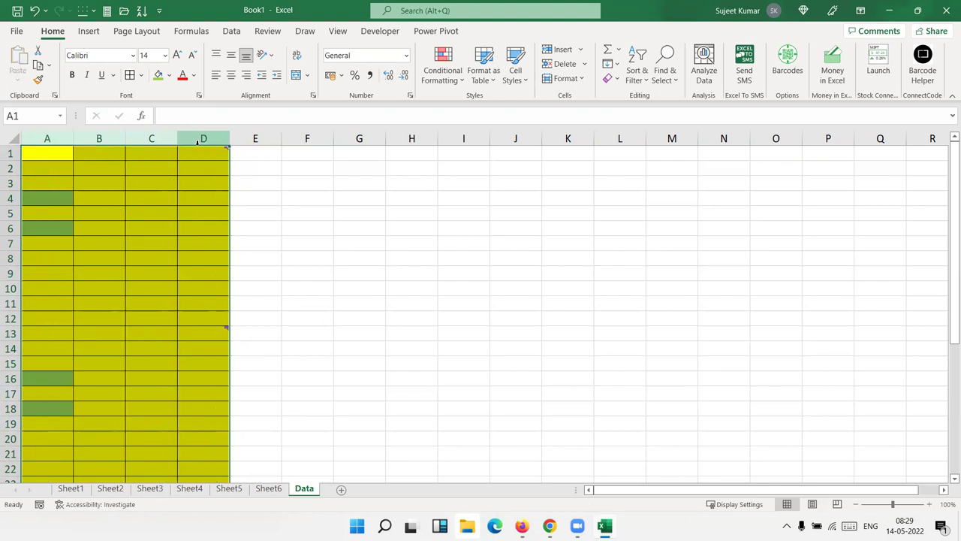
key(alt+h)
key(e)
key(a)
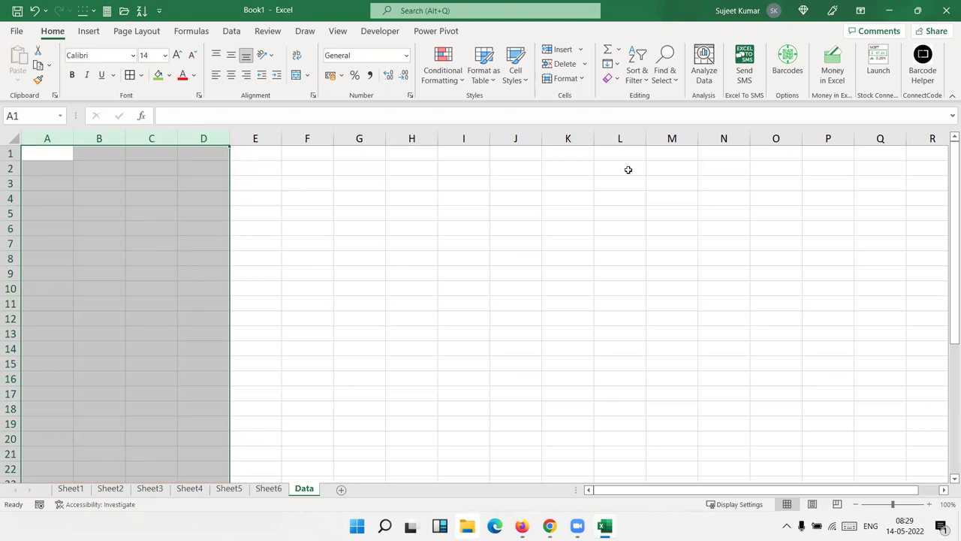
click(61, 161)
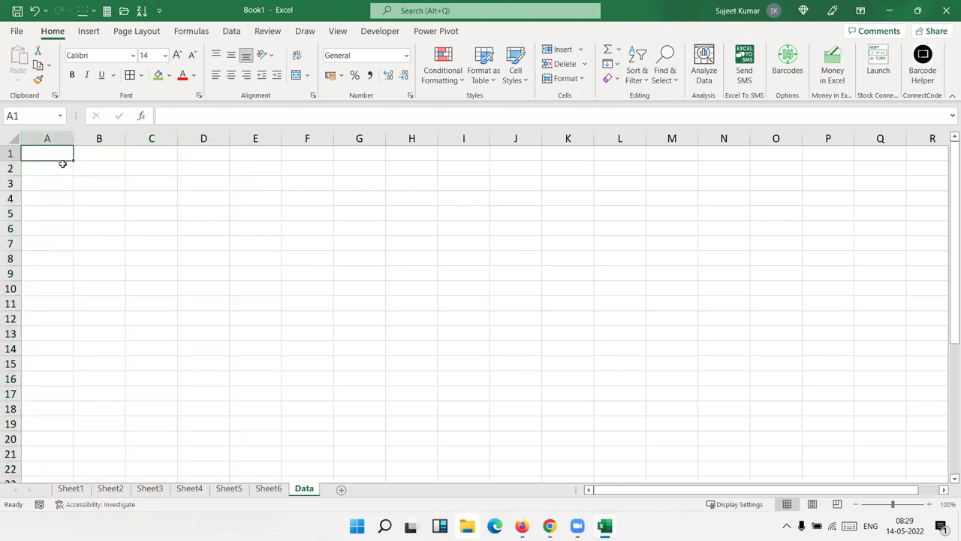
Step: Open the Office Clipboard pane and copy the Sheet1 score table into it
click(75, 490)
click(54, 96)
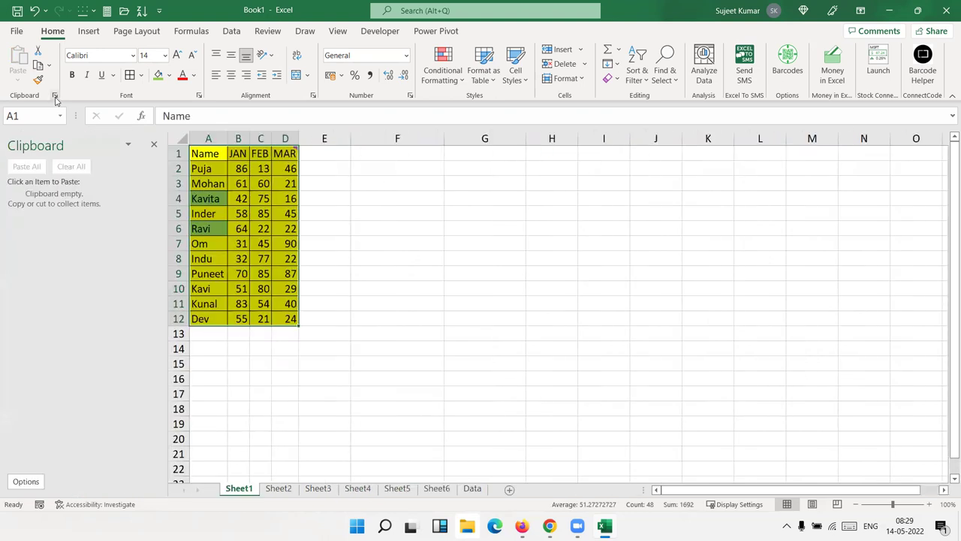
click(374, 303)
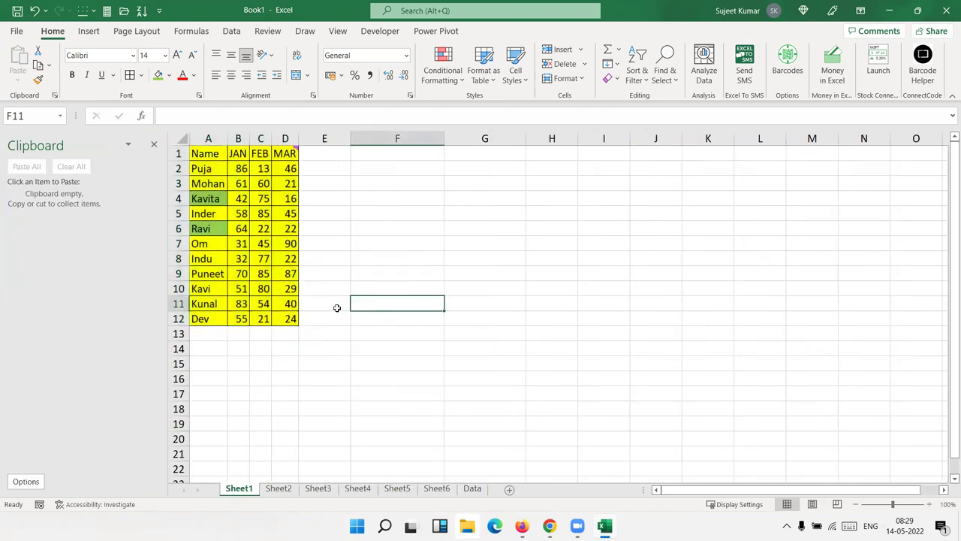
mouse_move(297, 319)
mouse_down()
mouse_move(253, 267)
mouse_move(204, 132)
mouse_up()
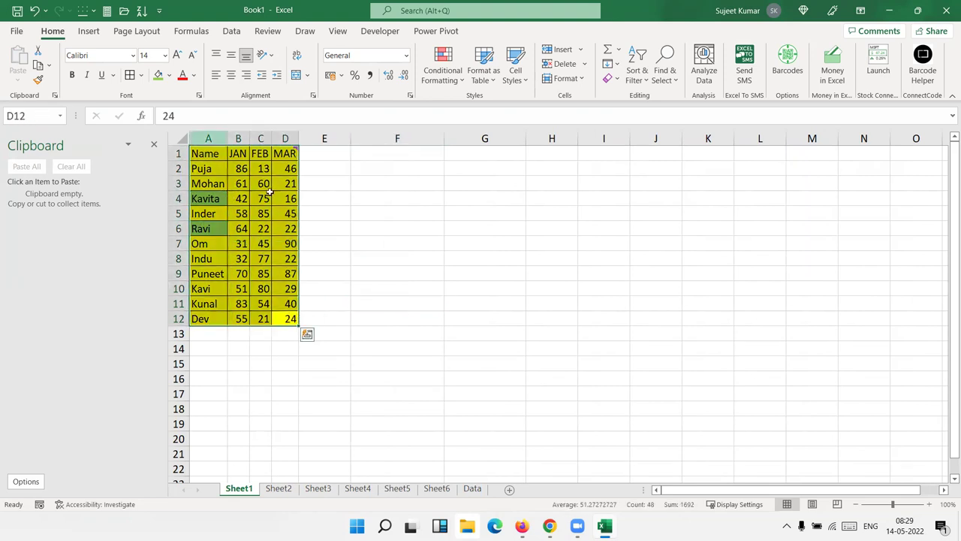
click(298, 250)
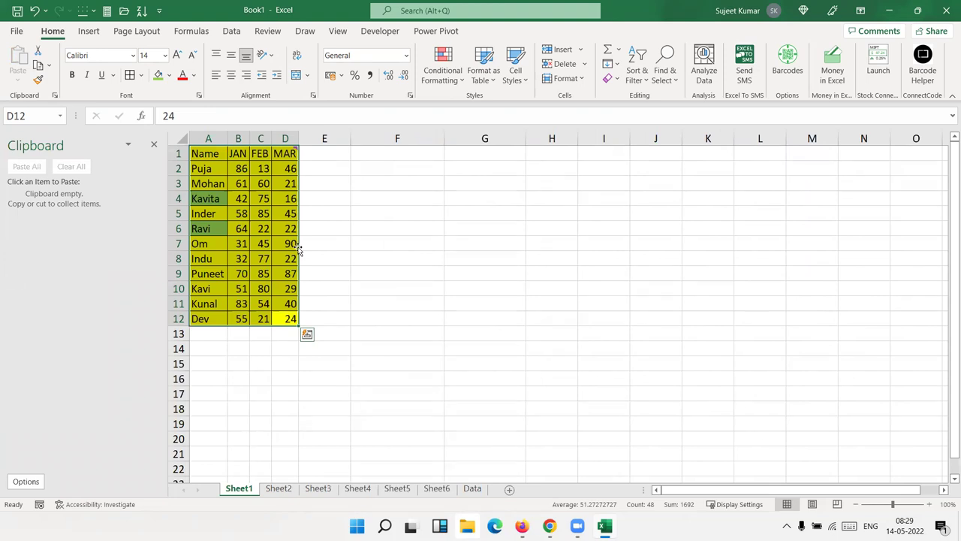
key(ctrl+c)
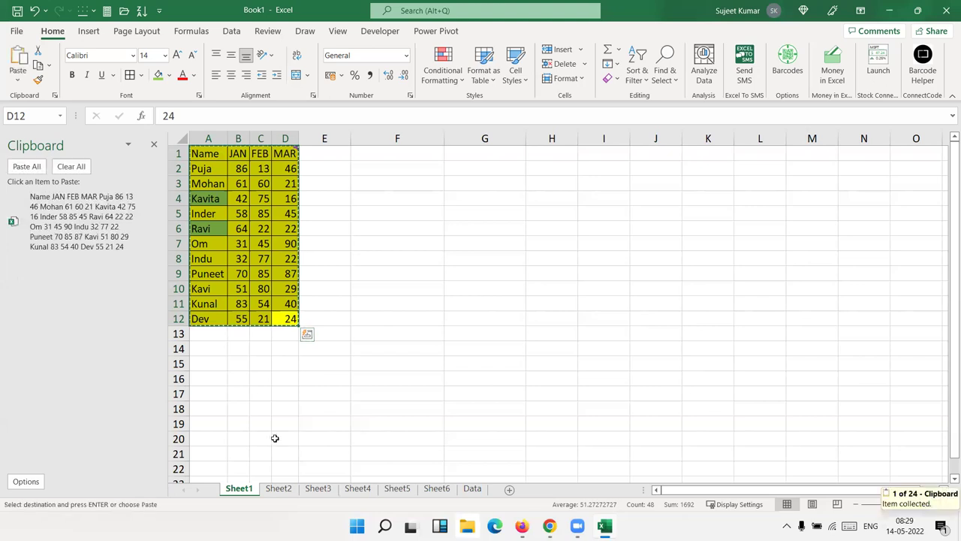
Step: Copy the Sheet2 through Sheet6 tables into the clipboard collection, ending on the Data sheet
click(283, 490)
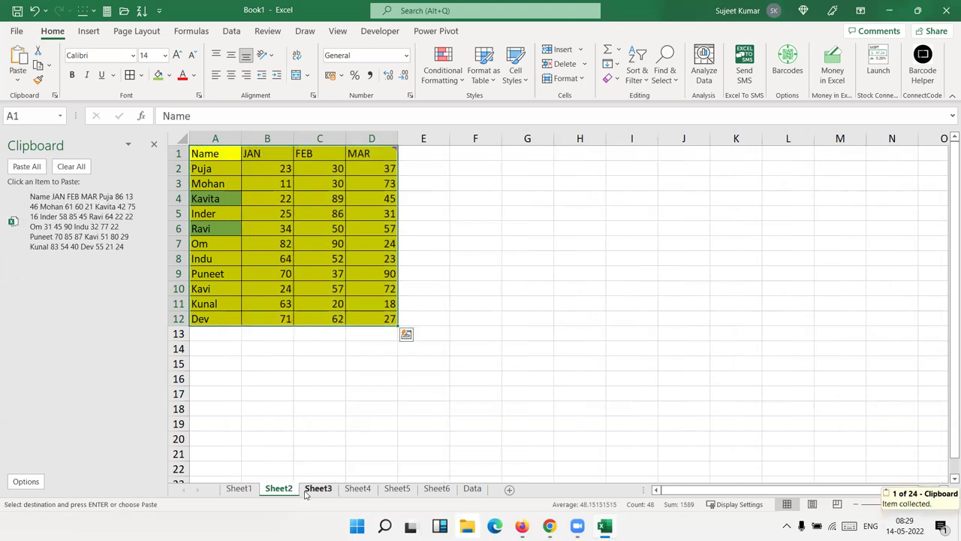
key(ctrl+c)
click(319, 489)
key(ctrl+c)
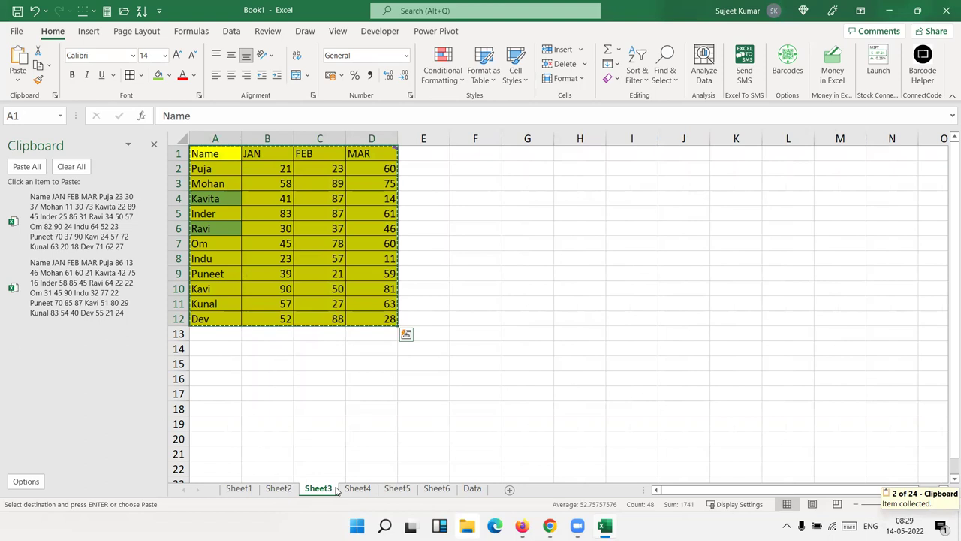
click(358, 489)
key(ctrl+c)
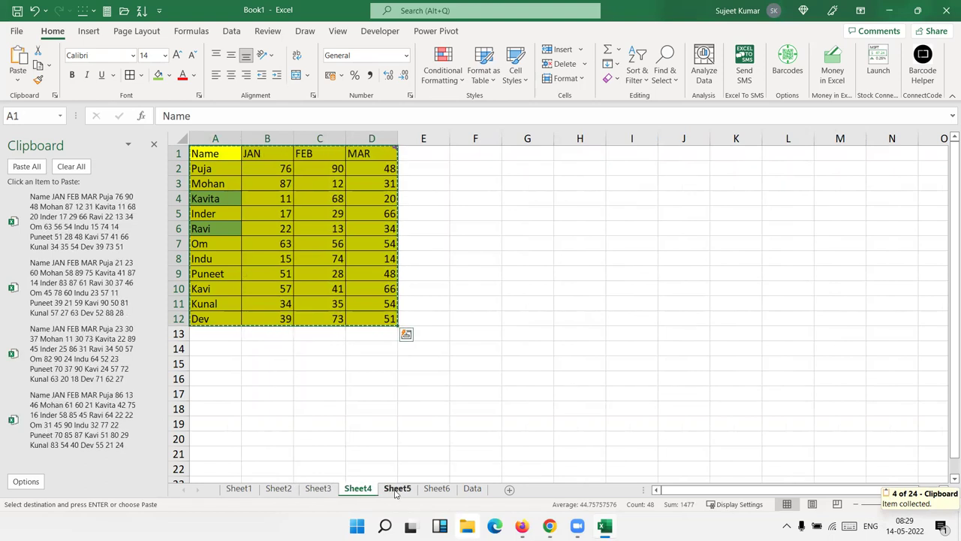
click(397, 488)
key(ctrl+c)
click(435, 489)
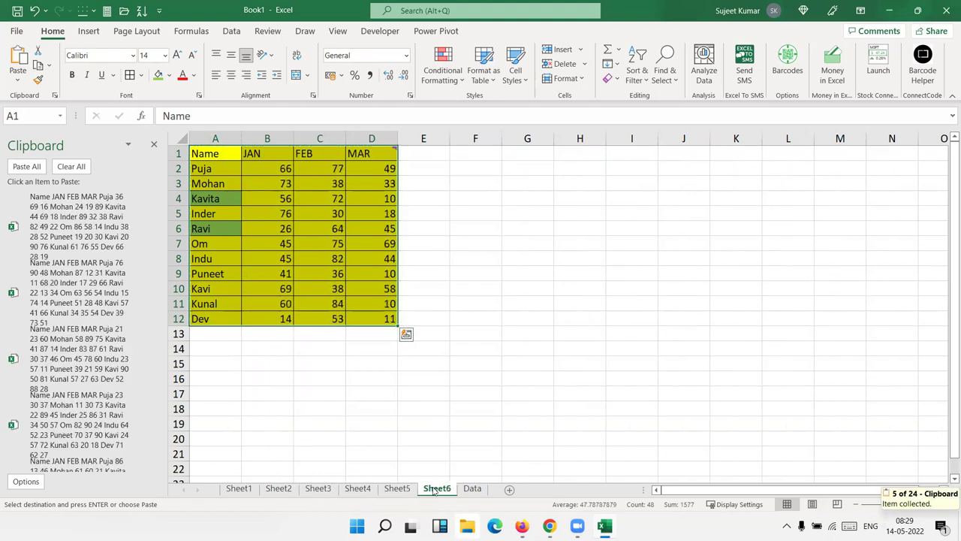
key(ctrl+c)
click(471, 489)
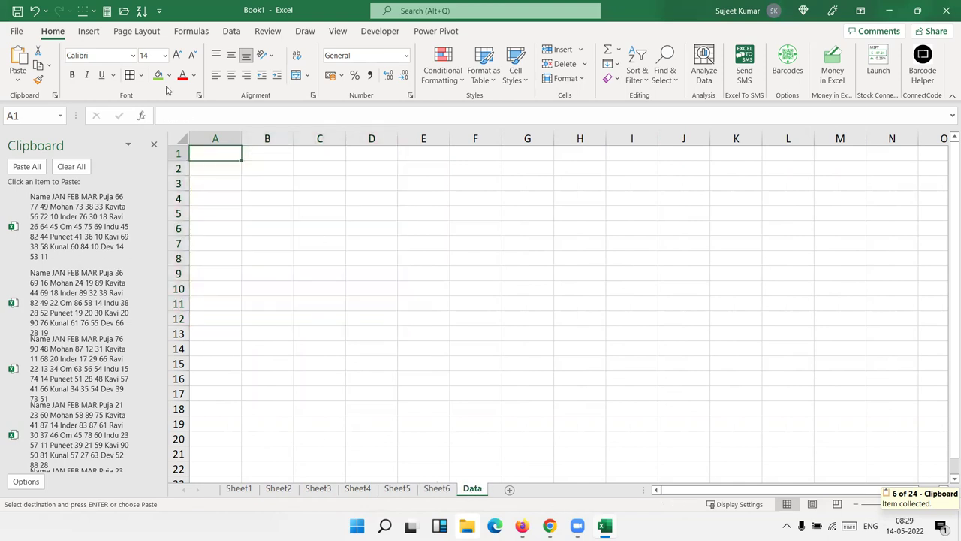
Step: Paste all six collected tables stacked in columns A–D from A1 and scroll through the result
click(38, 168)
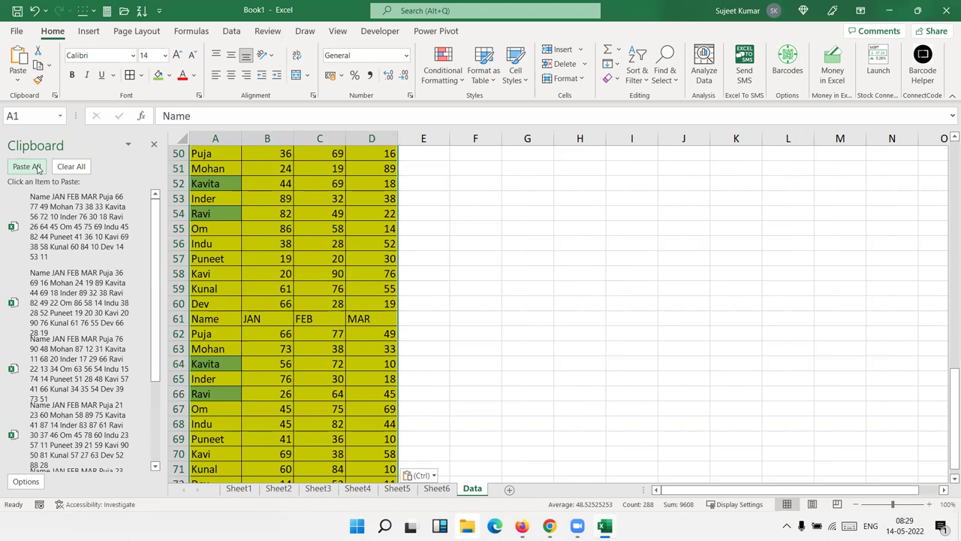
scroll(371, 289, up, 12)
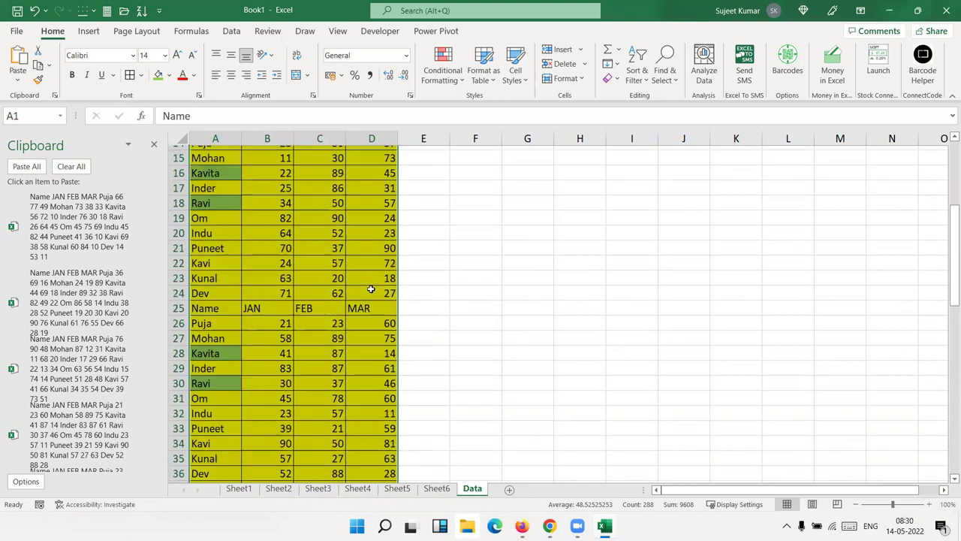
scroll(371, 289, up, 5)
scroll(371, 289, down, 3)
scroll(371, 289, down, 9)
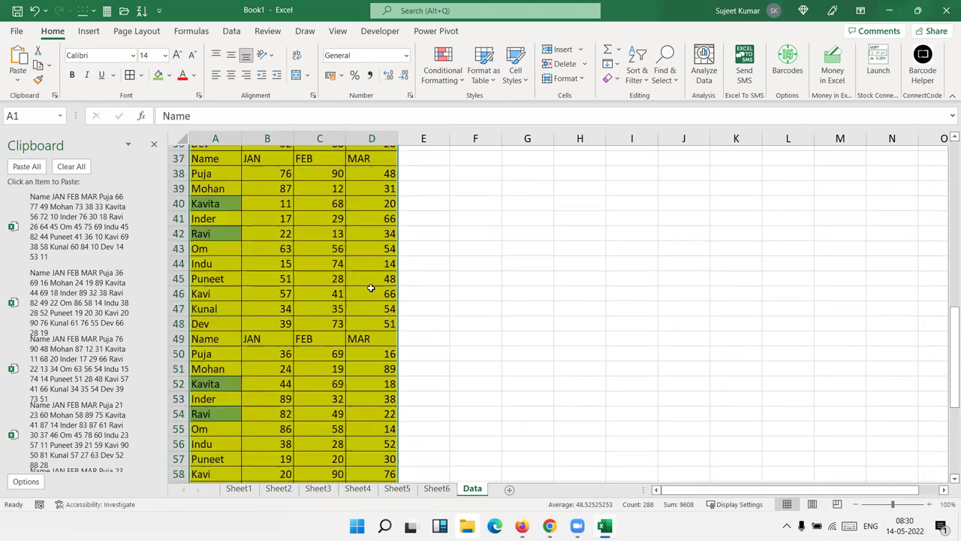
scroll(371, 288, down, 8)
scroll(371, 289, up, 3)
scroll(371, 294, up, 6)
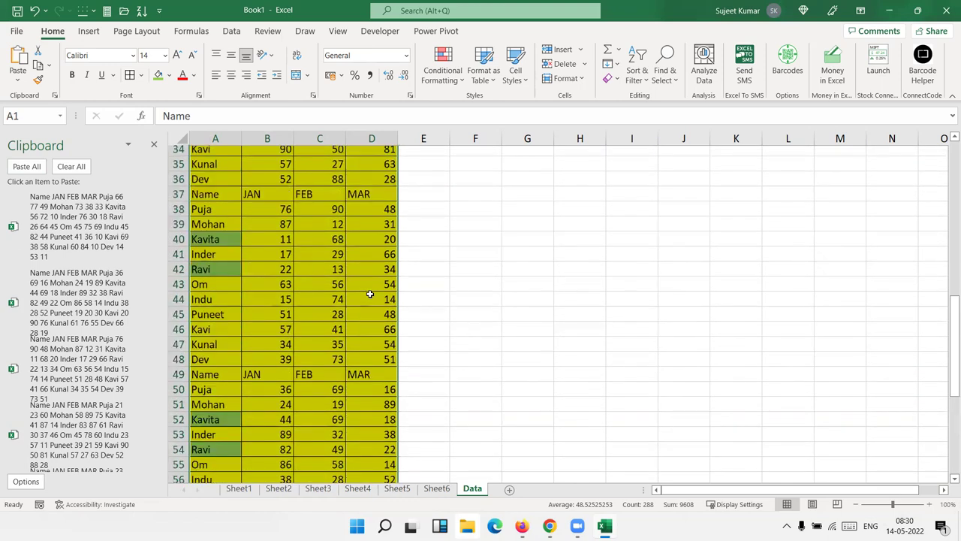
scroll(371, 293, up, 8)
scroll(371, 294, up, 4)
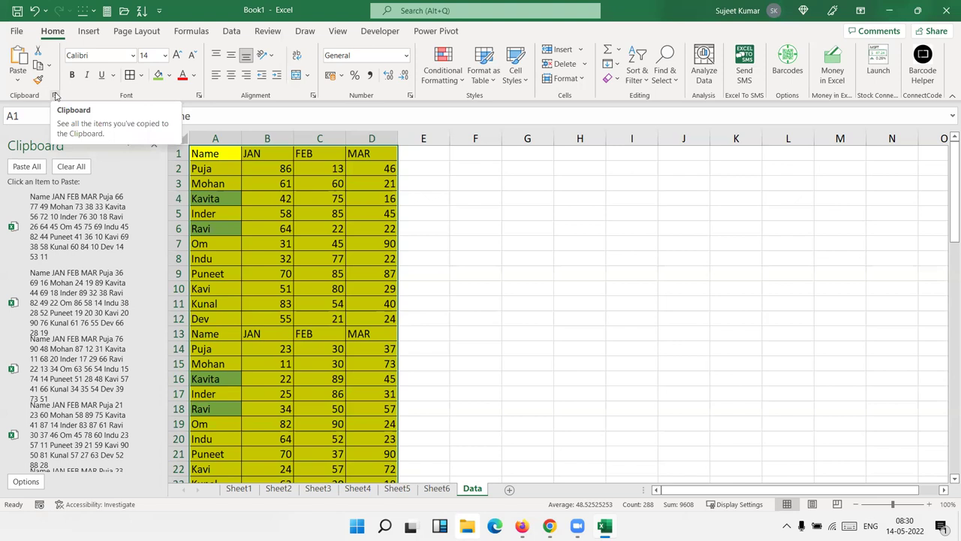
mouse_move(79, 226)
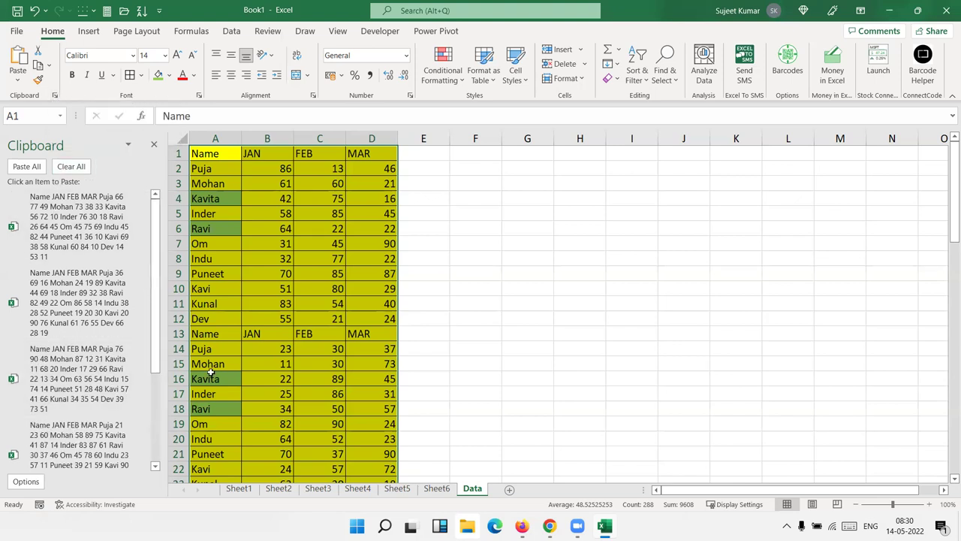
click(726, 169)
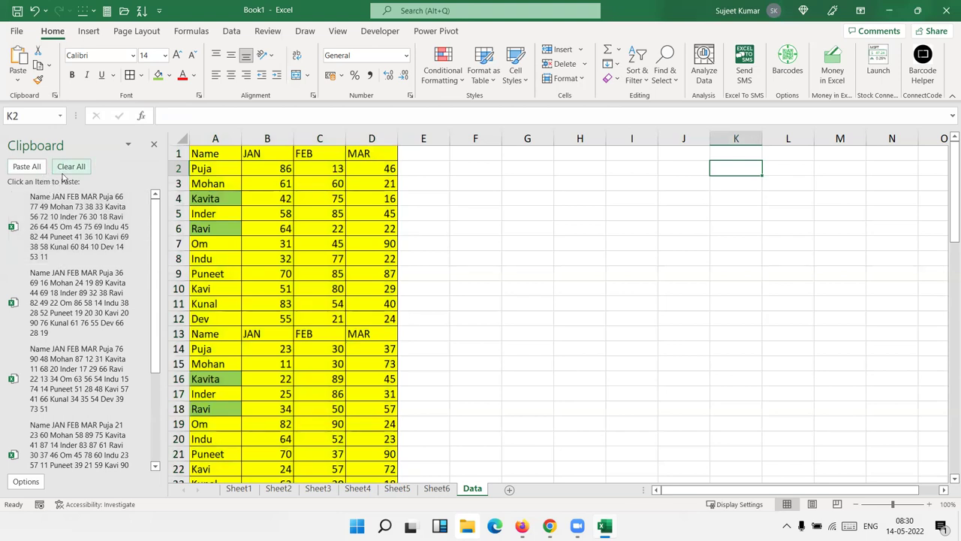
click(72, 166)
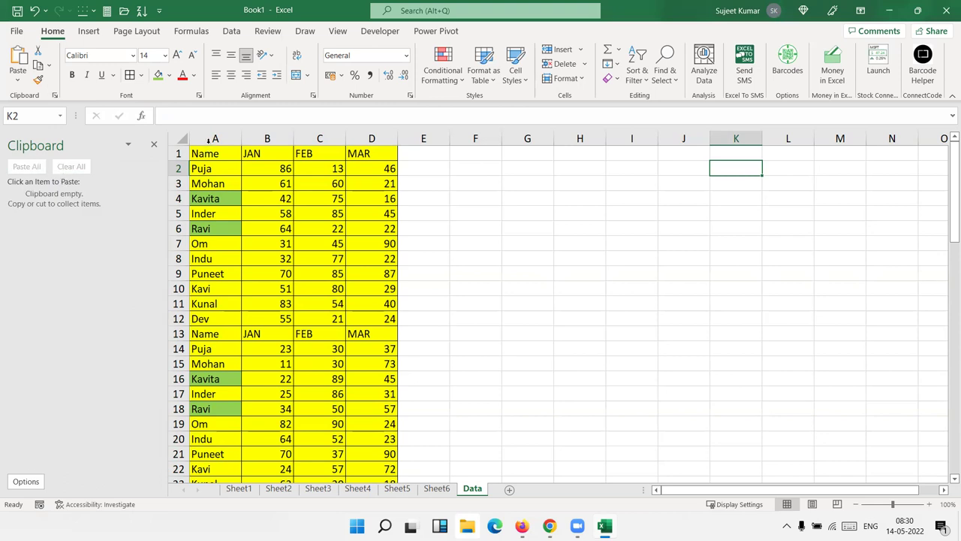
drag(205, 139, 415, 150)
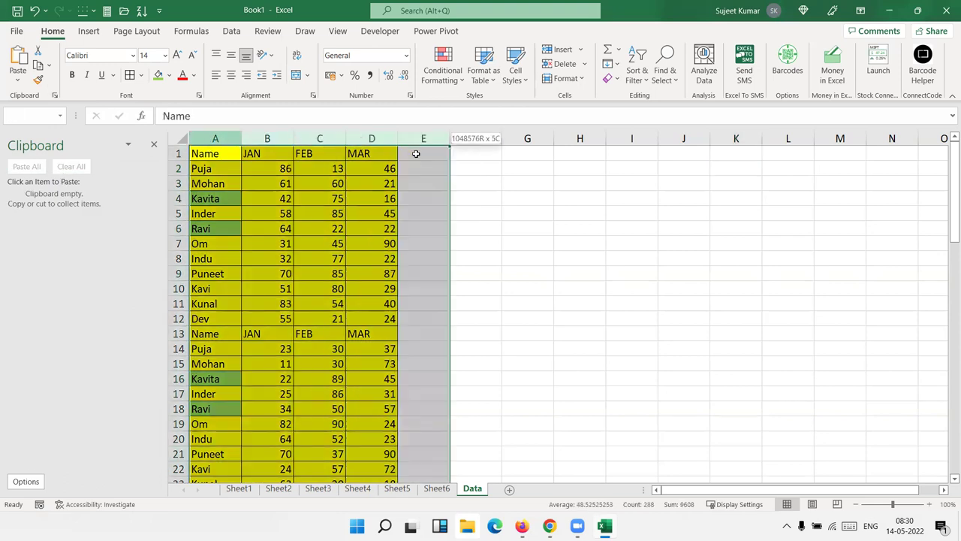
click(154, 144)
click(54, 96)
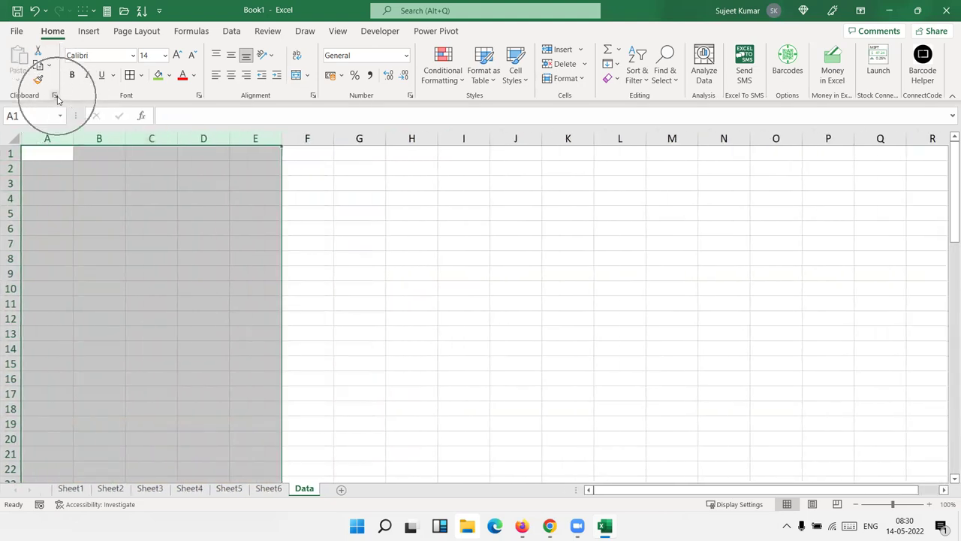
click(55, 95)
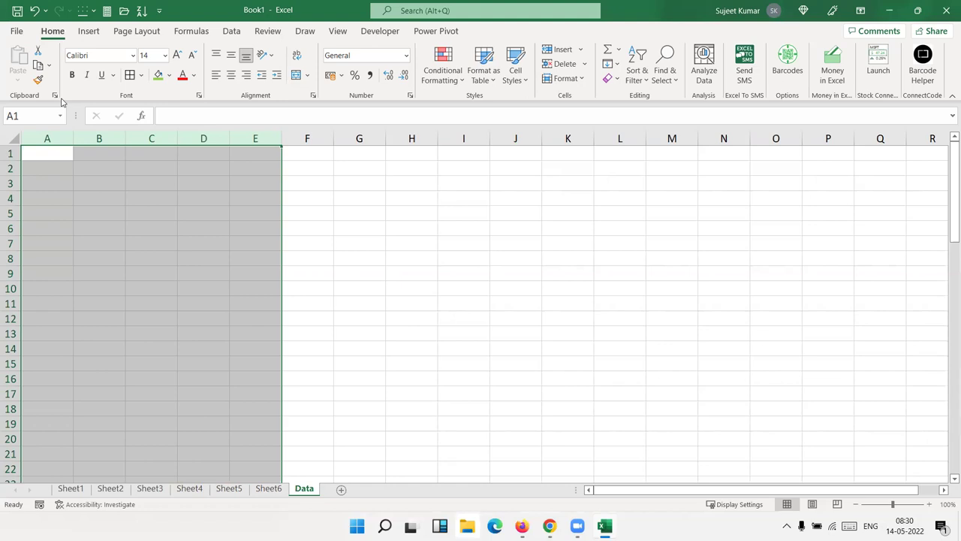
click(147, 206)
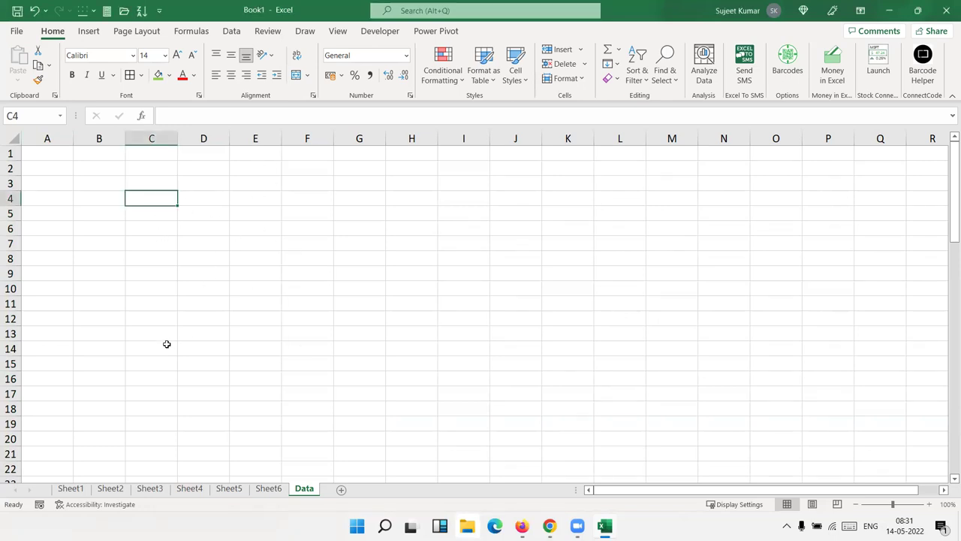
Step: Enter 10th in cell A4 of the Data sheet
scroll(165, 344, up, 6)
scroll(132, 240, up, 1)
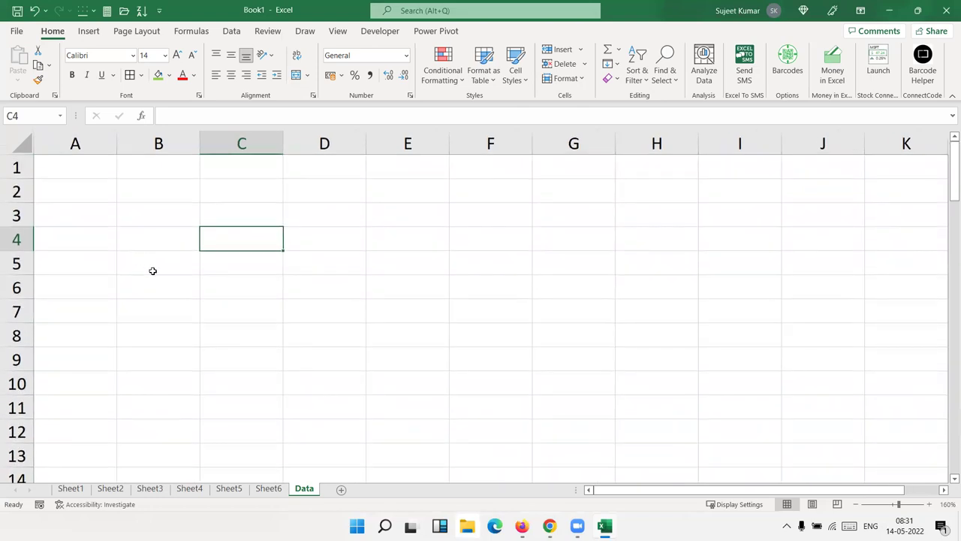
scroll(138, 257, up, 6)
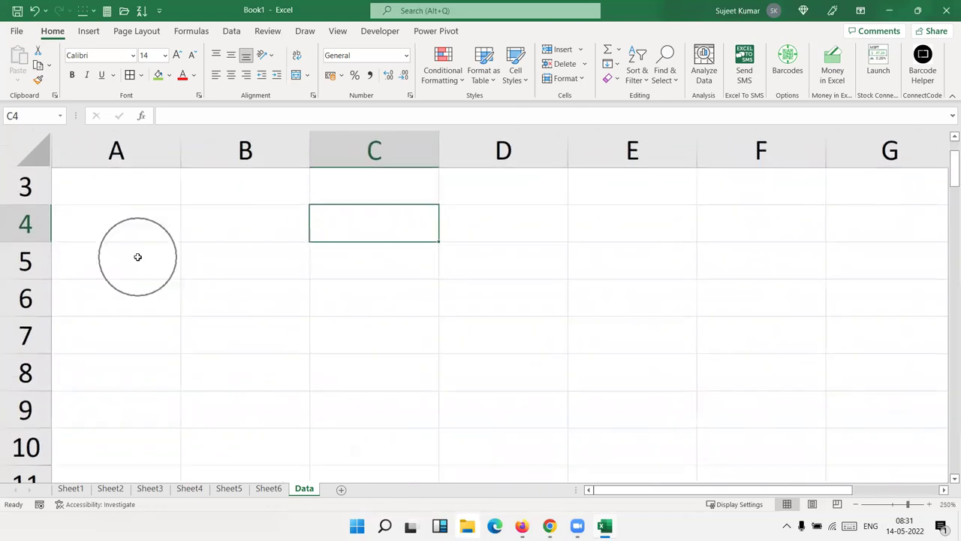
click(142, 223)
text(10)
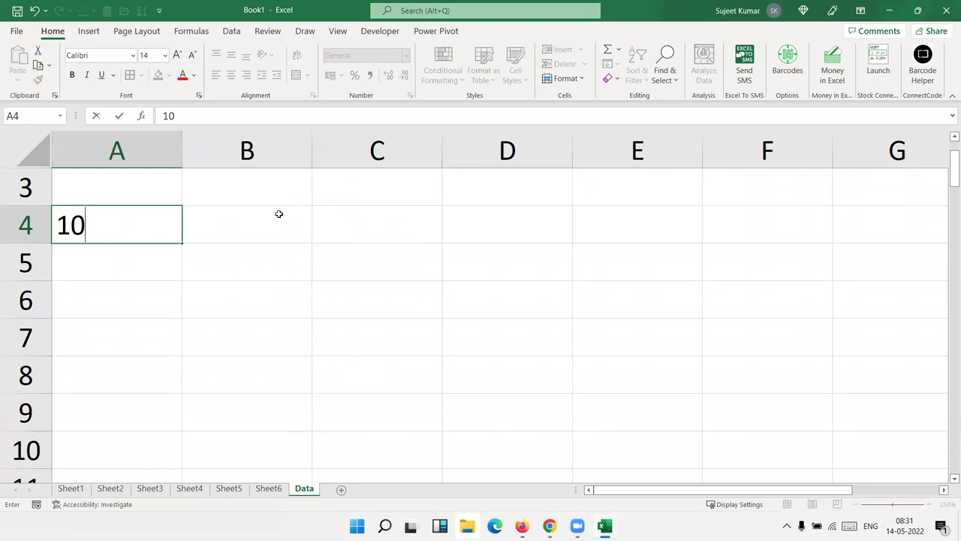
text(th)
key(Return)
key(Up)
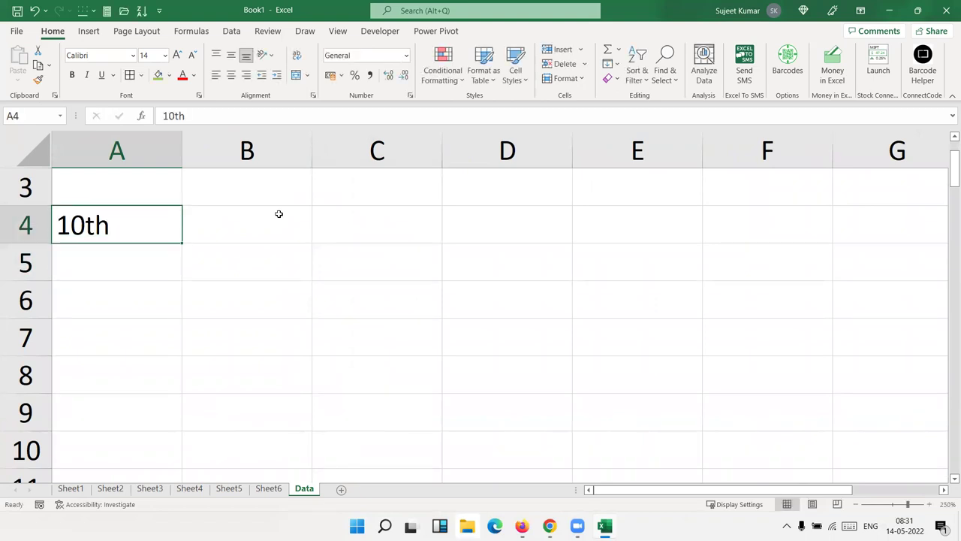
Step: Format the 'th' letters in A4 as superscript through Format Cells
double_click(98, 229)
drag(90, 220, 109, 225)
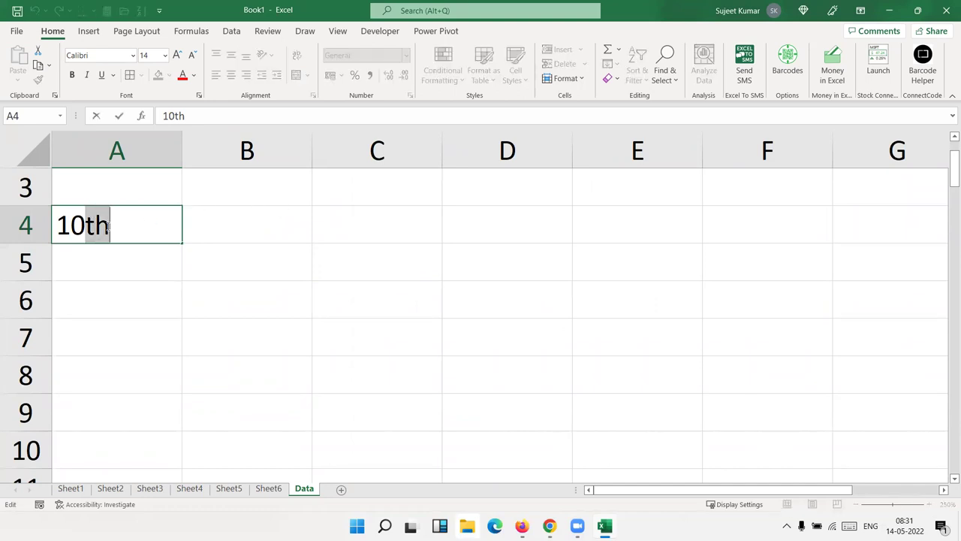
right_click(108, 226)
click(136, 333)
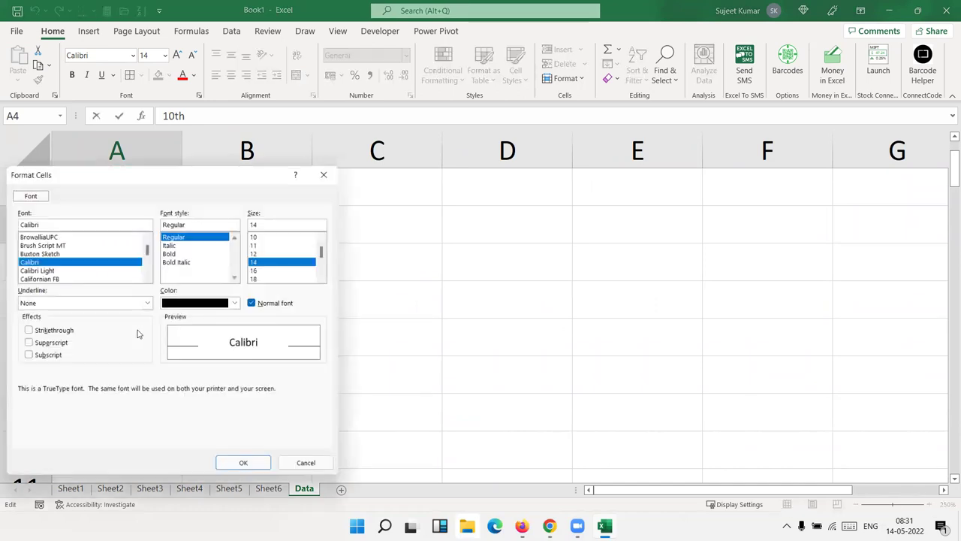
click(63, 344)
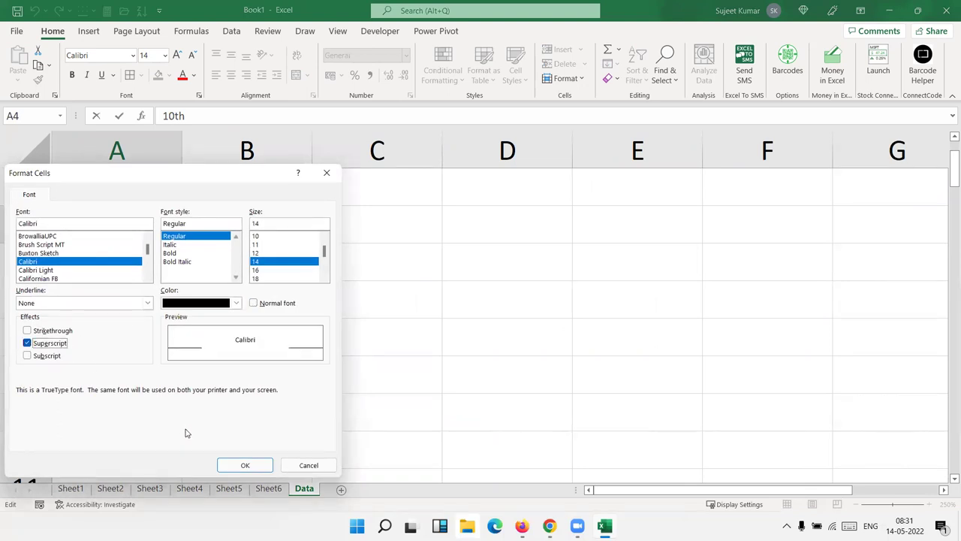
click(243, 462)
click(125, 306)
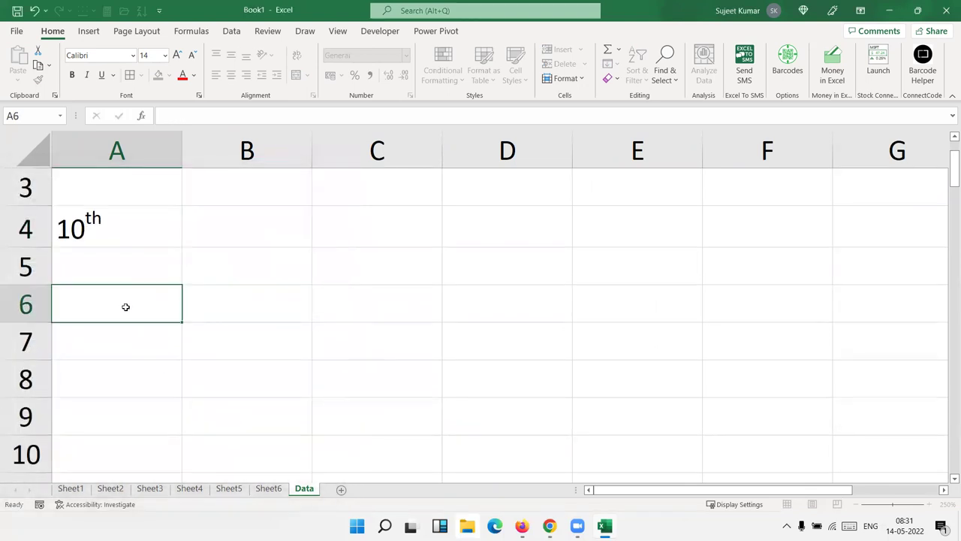
click(241, 229)
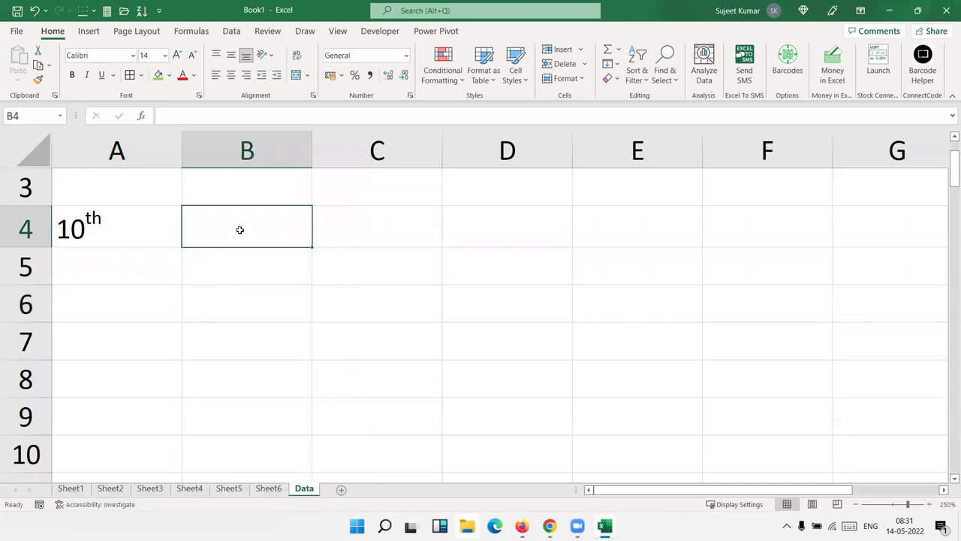
Step: Enter 10o in B4 and format the o as superscript
text(10o)
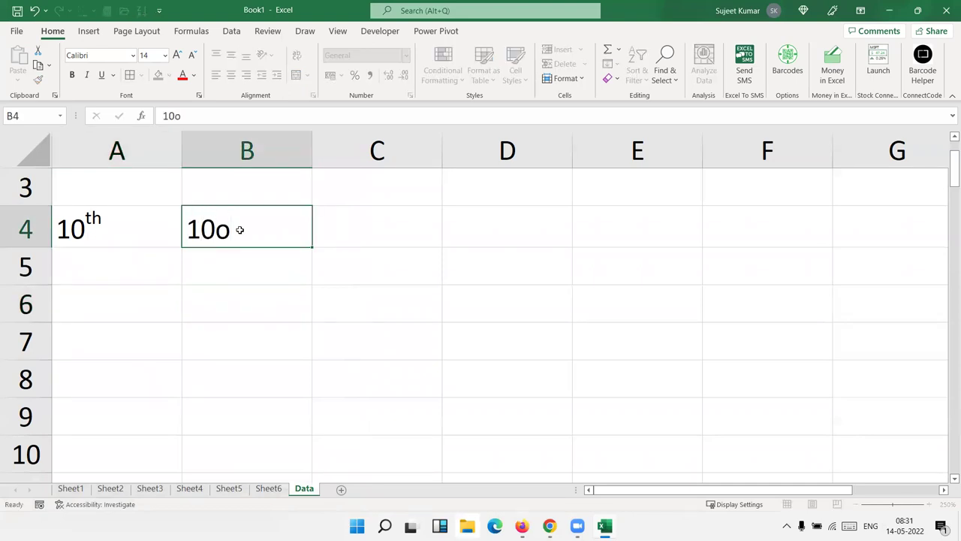
key(Return)
double_click(231, 229)
drag(232, 229, 215, 229)
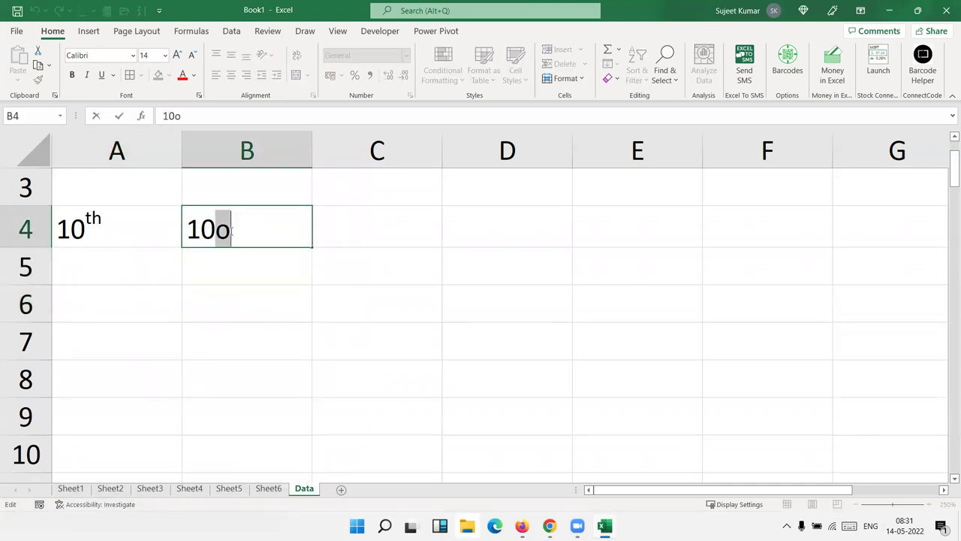
right_click(229, 233)
click(263, 340)
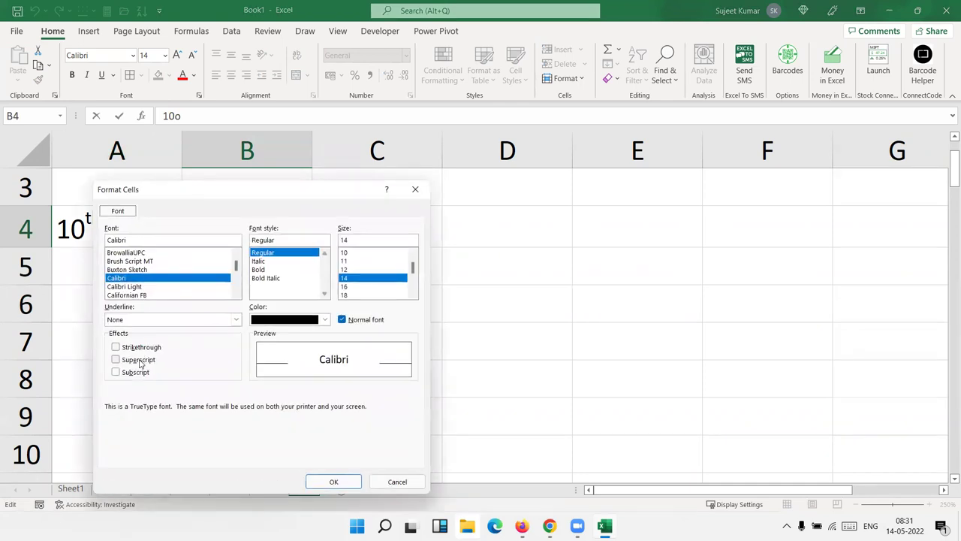
click(139, 361)
click(334, 482)
click(197, 320)
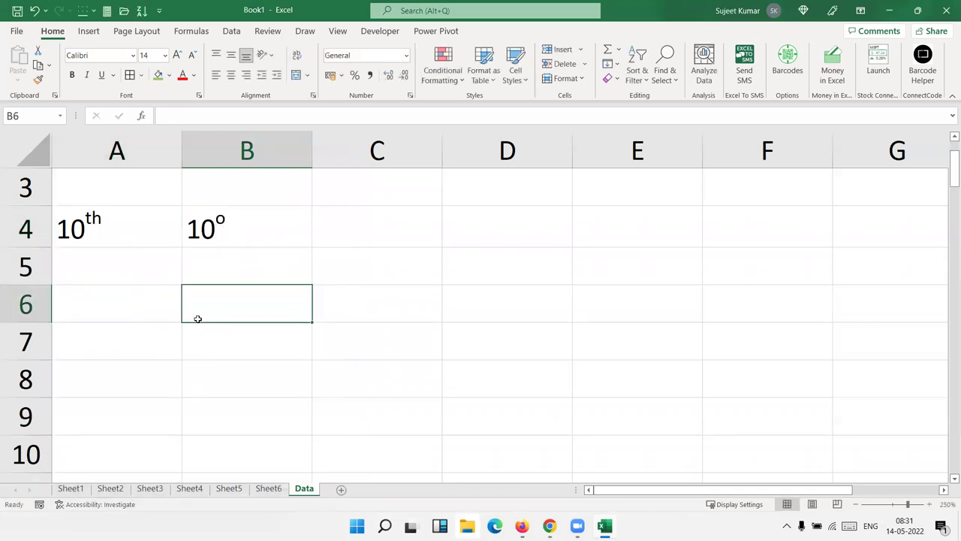
Step: Enter H2O in A5 and format the 2 as subscript
click(113, 265)
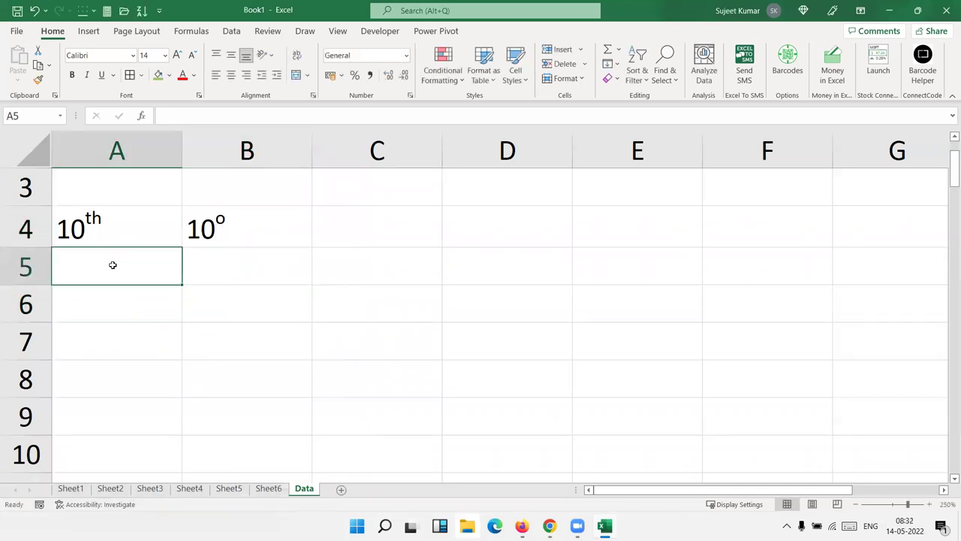
text(H2O)
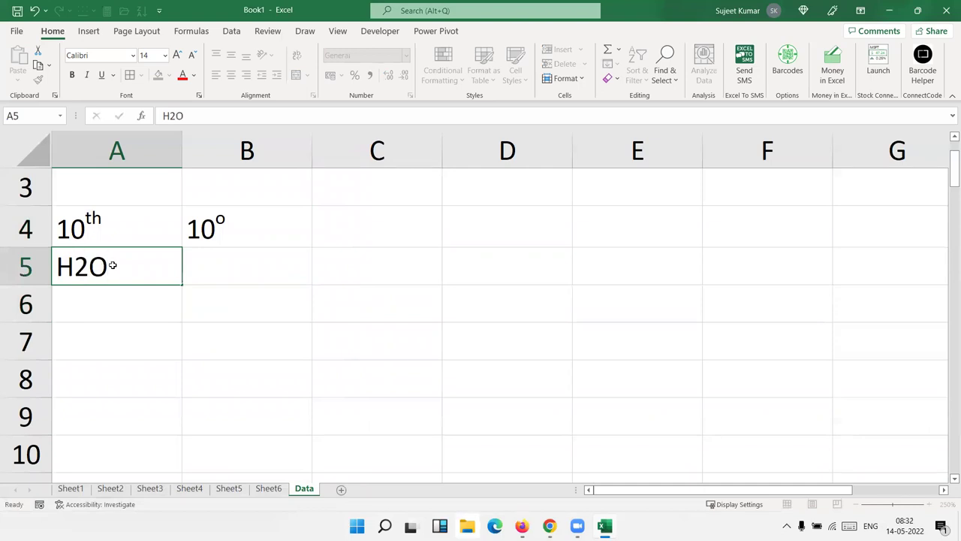
key(Return)
double_click(82, 270)
drag(74, 268, 89, 267)
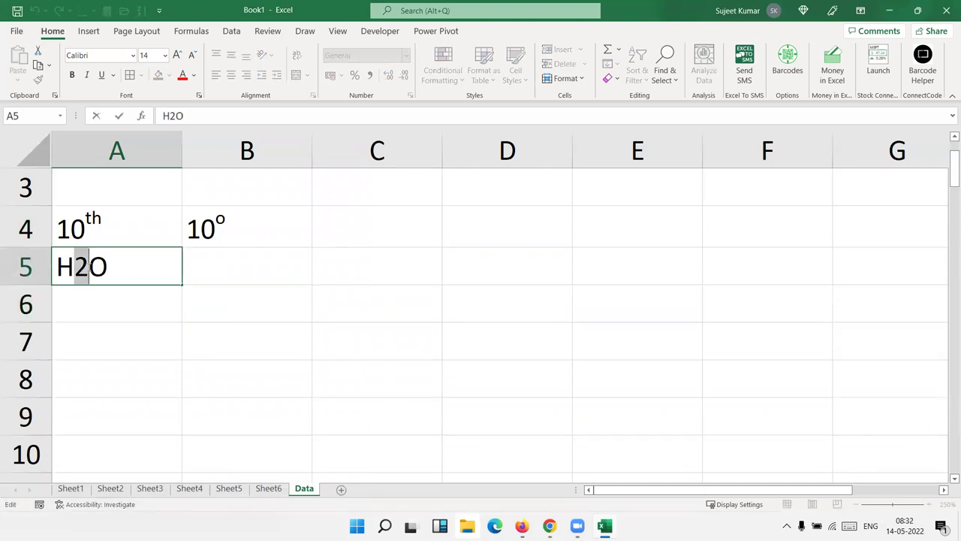
right_click(89, 269)
click(120, 374)
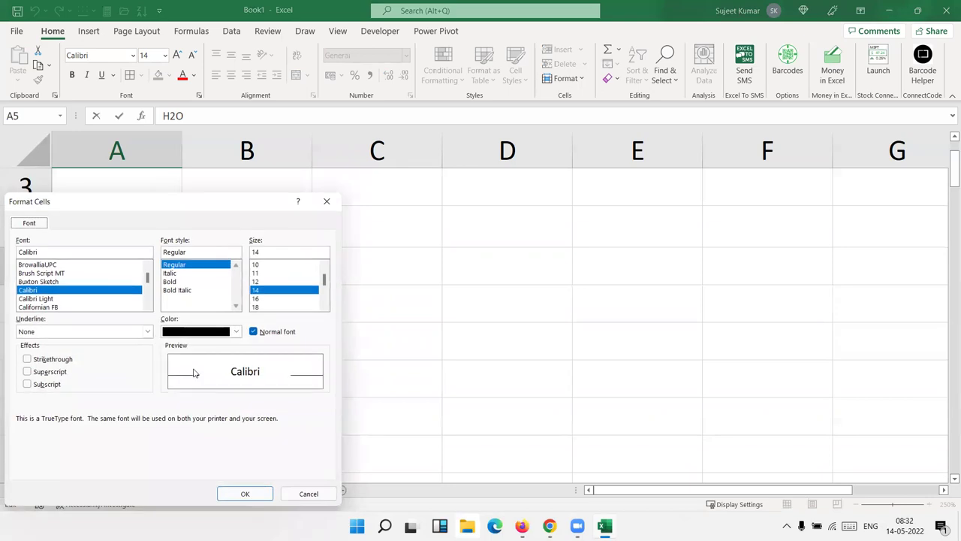
click(52, 385)
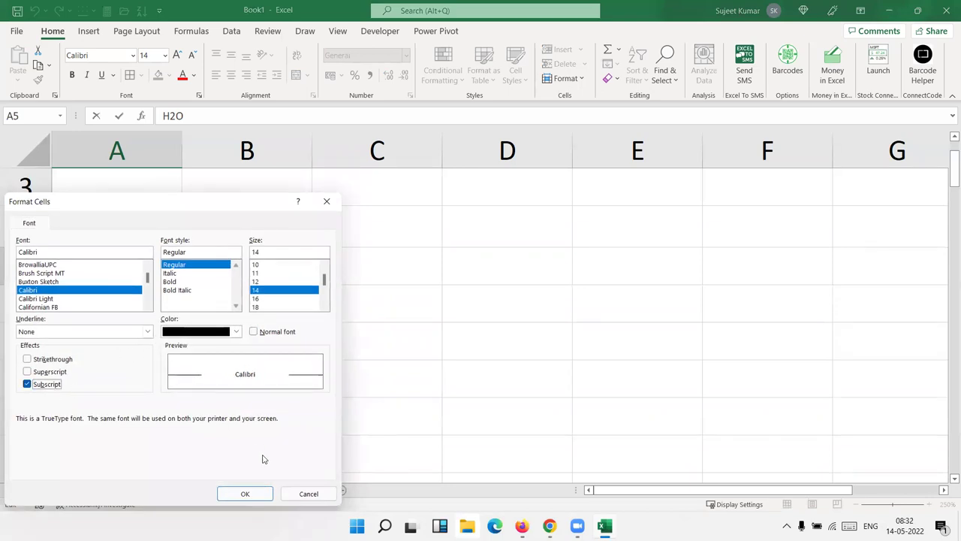
click(247, 492)
click(218, 350)
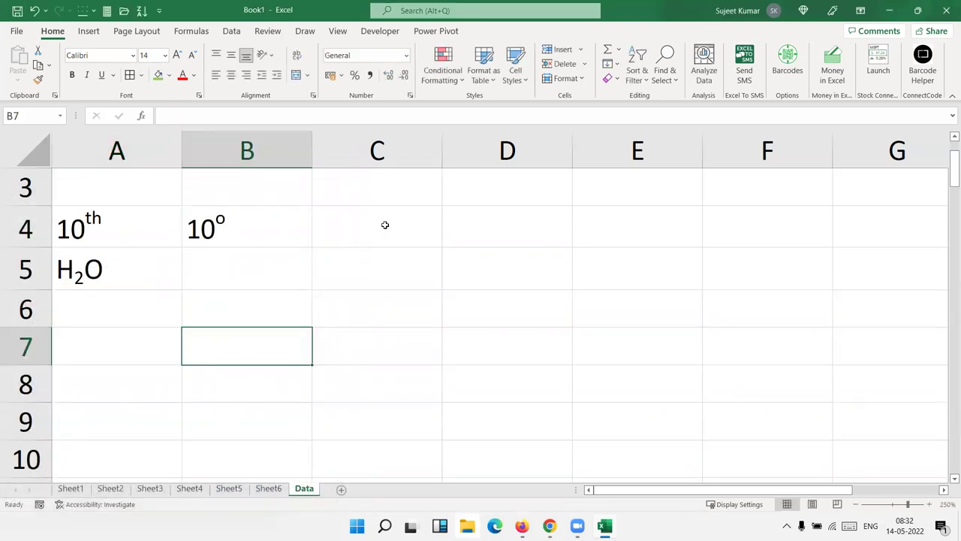
Step: Enter the scores 85, 36, 54, 25, 36, 63 in D3:D8 and narrow column D
click(449, 176)
text(85)
key(Return)
text(3)
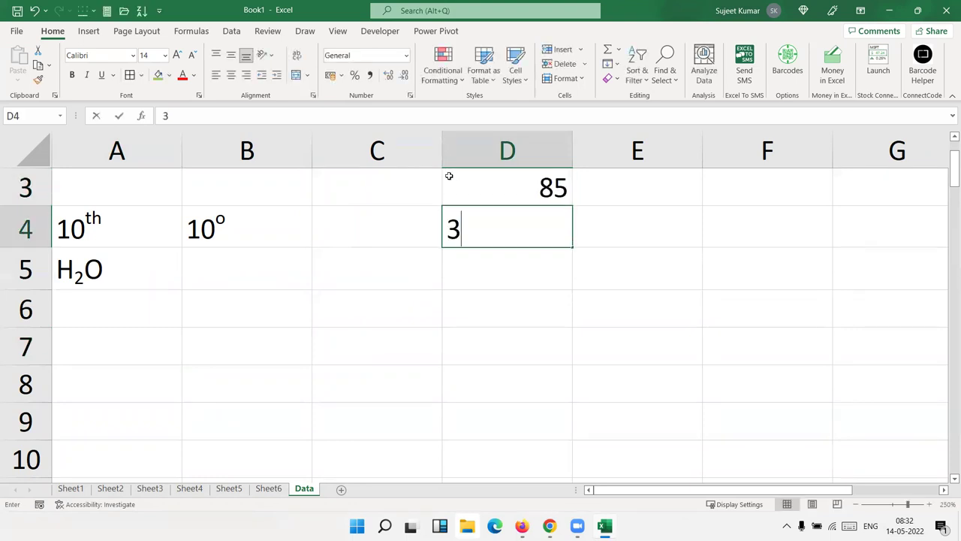
text(6)
key(Return)
text(54)
key(Return)
text(25)
key(Return)
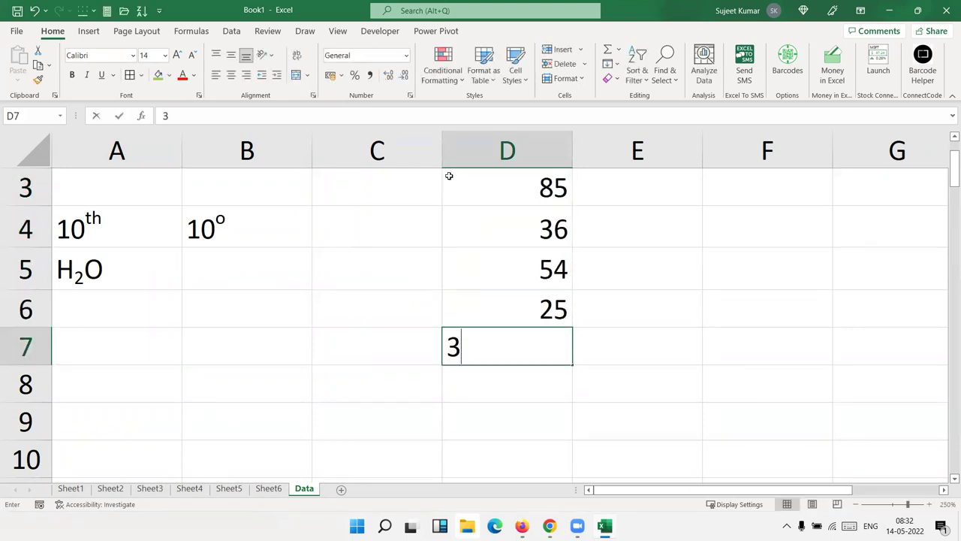
text(6)
key(Return)
text(63)
key(Return)
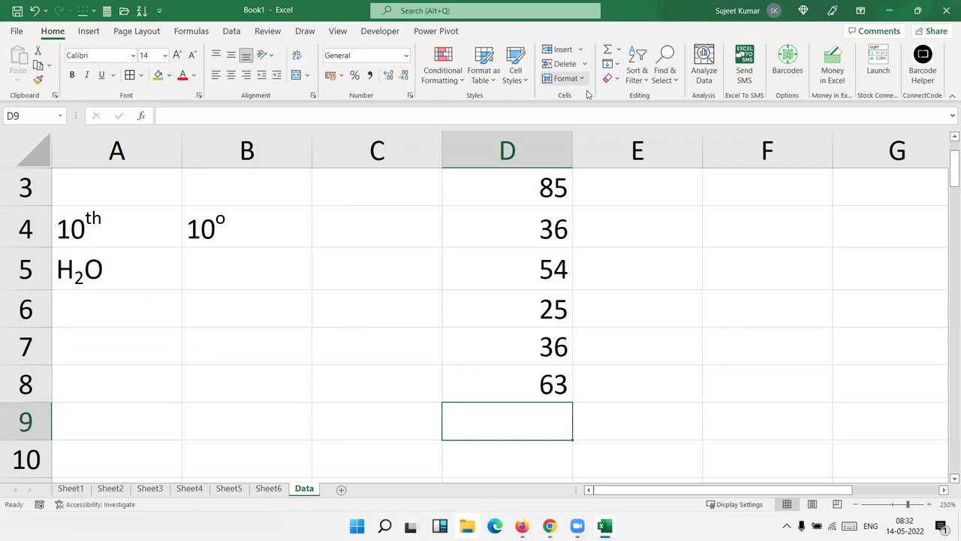
drag(573, 149, 490, 157)
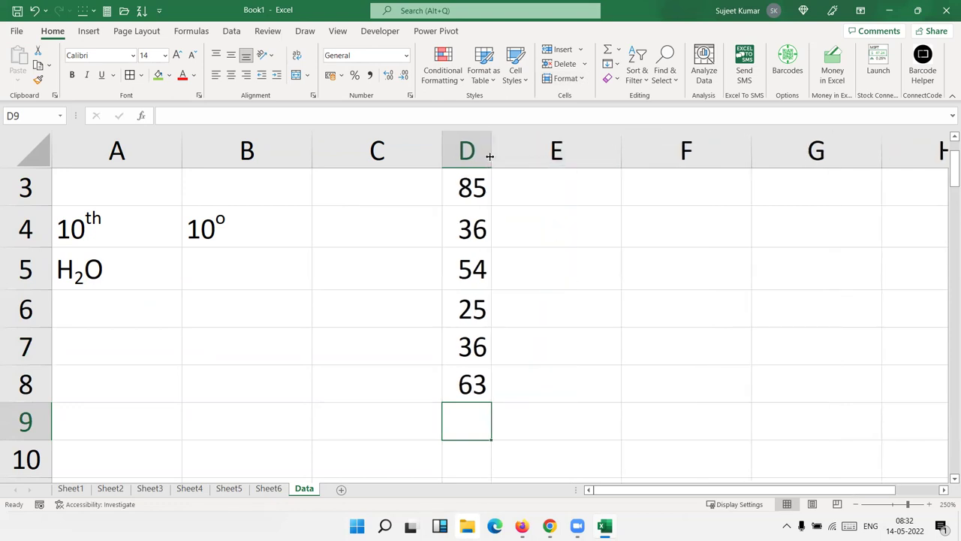
Step: Change D3 to 85o and apply superscript formatting to it
double_click(481, 186)
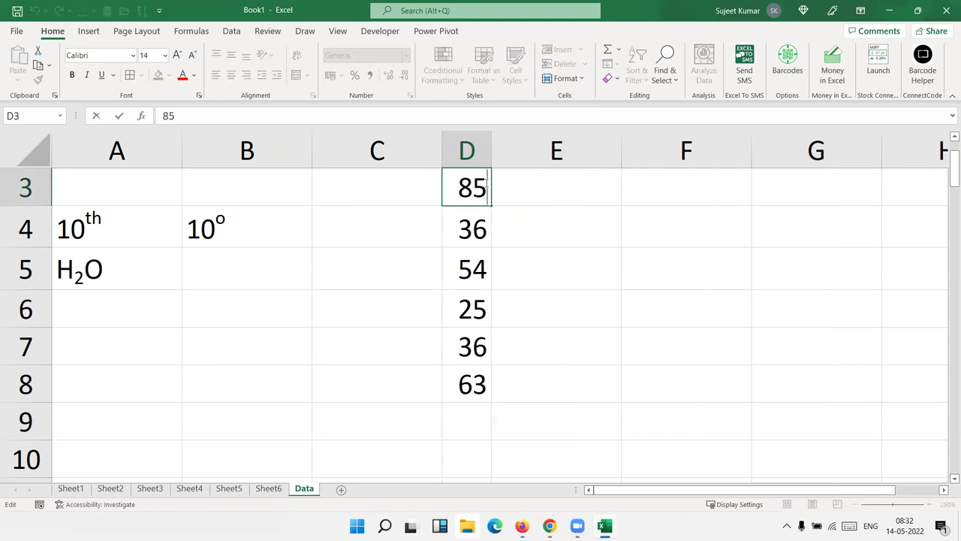
text(o)
key(Return)
click(483, 181)
double_click(483, 181)
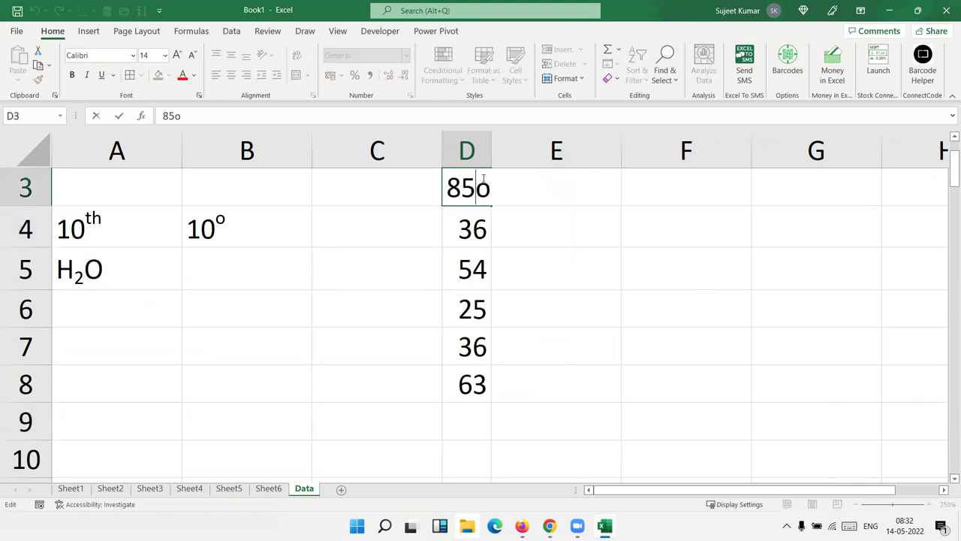
drag(480, 184, 494, 187)
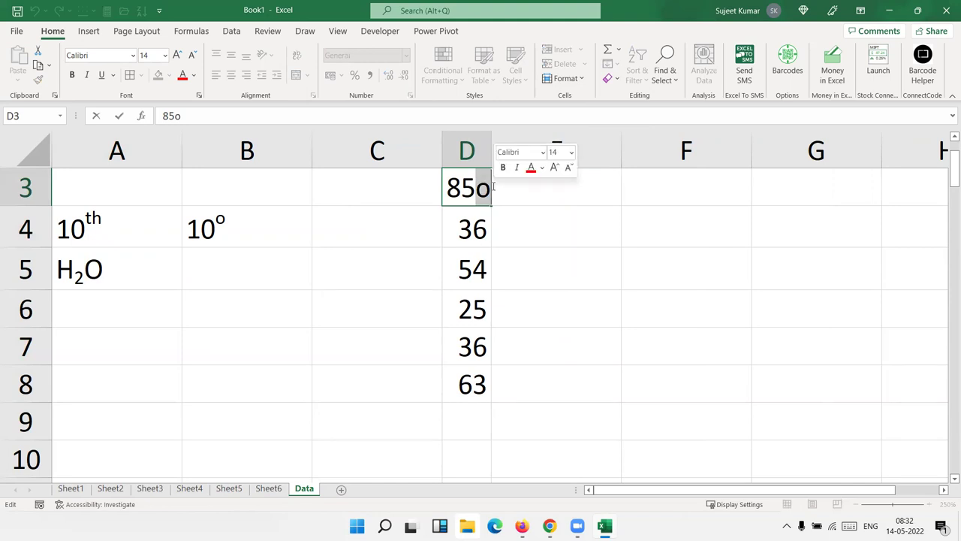
key(Escape)
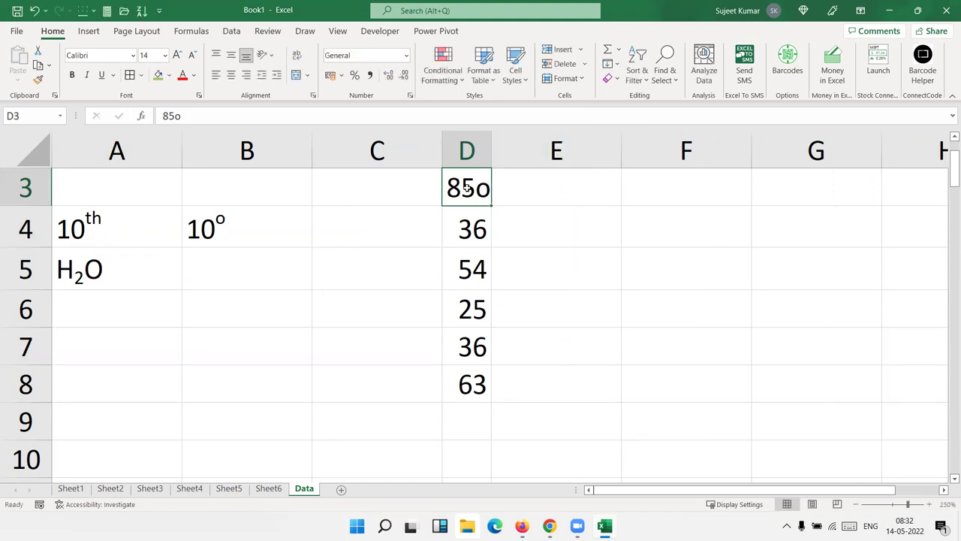
right_click(466, 188)
click(490, 422)
click(381, 371)
click(576, 494)
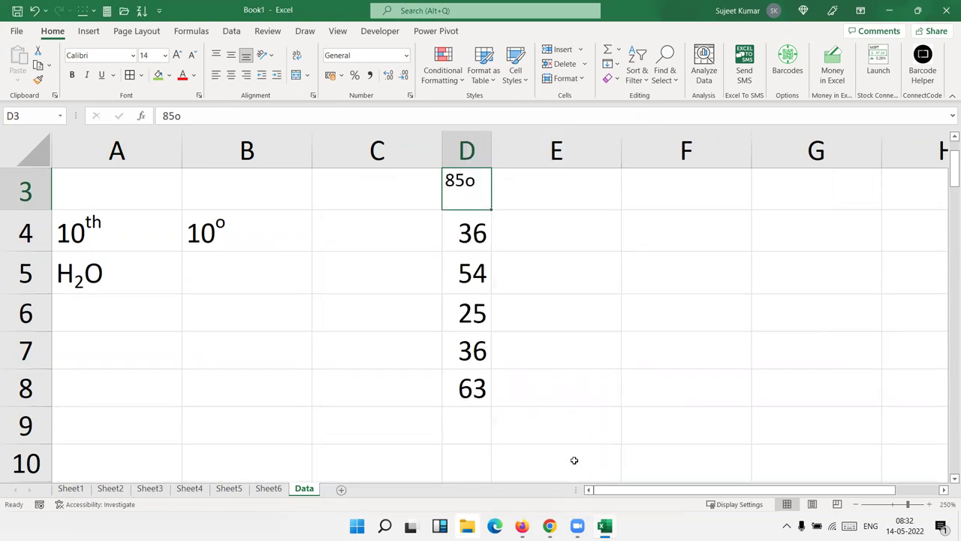
Step: Undo the 85o change in D3 and enter the letter o in E3
key(ctrl+z)
key(ctrl+z)
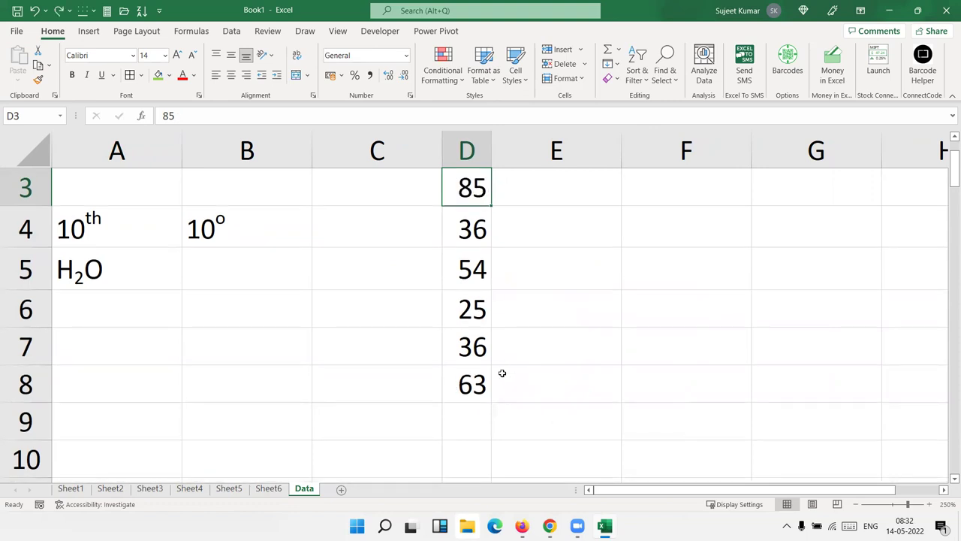
shift+click(466, 386)
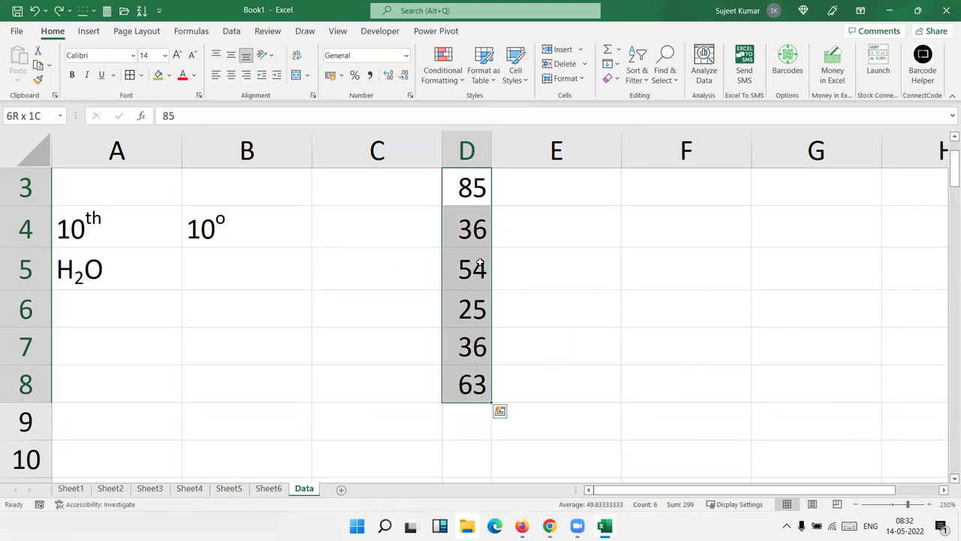
click(525, 182)
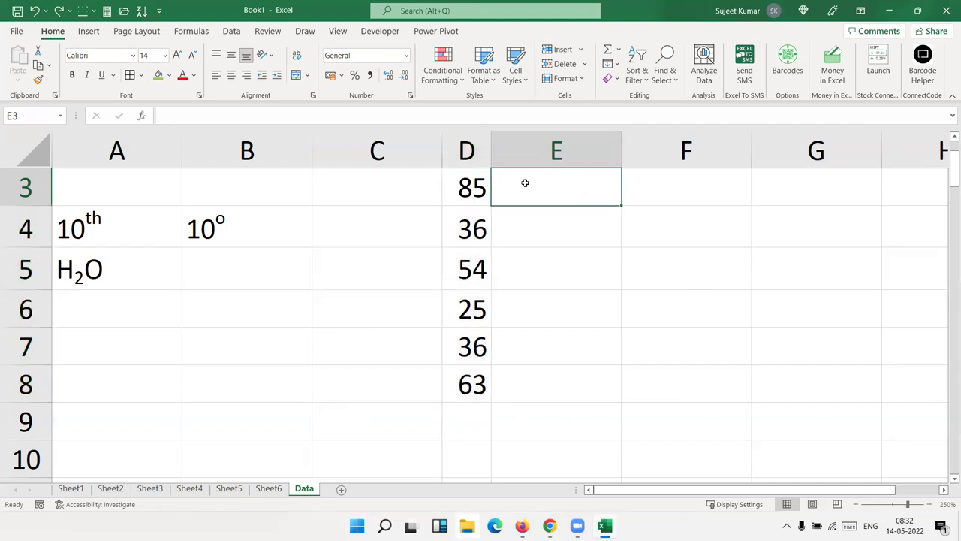
text(o)
key(Return)
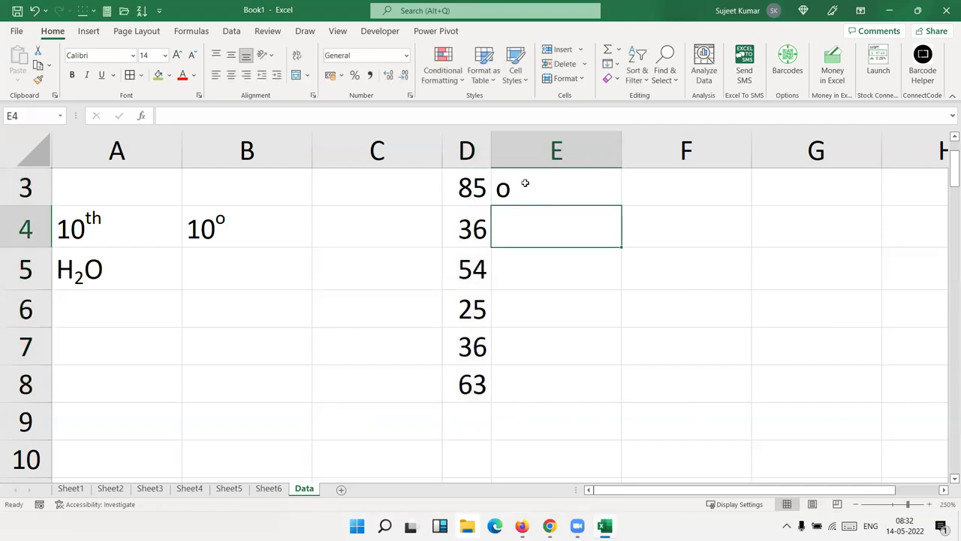
Step: Fill the o down through E3:E8 and narrow column E to fit
scroll(526, 183, up, 1)
drag(528, 263, 532, 442)
key(ctrl+d)
mouse_move(622, 139)
mouse_down()
mouse_move(493, 159)
mouse_move(513, 163)
mouse_move(506, 164)
mouse_up()
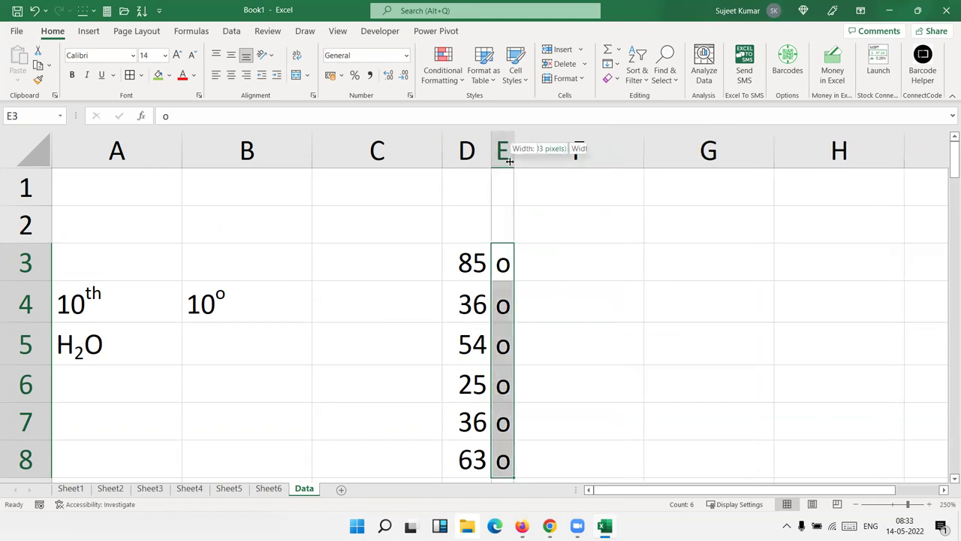
click(570, 263)
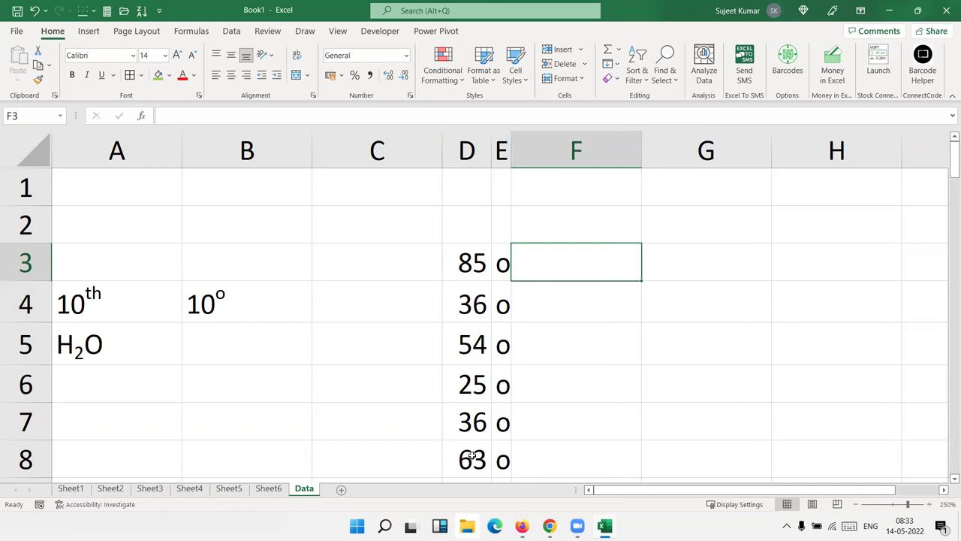
Step: Give D3:E8 an outline border plus inside borders
drag(472, 453, 496, 267)
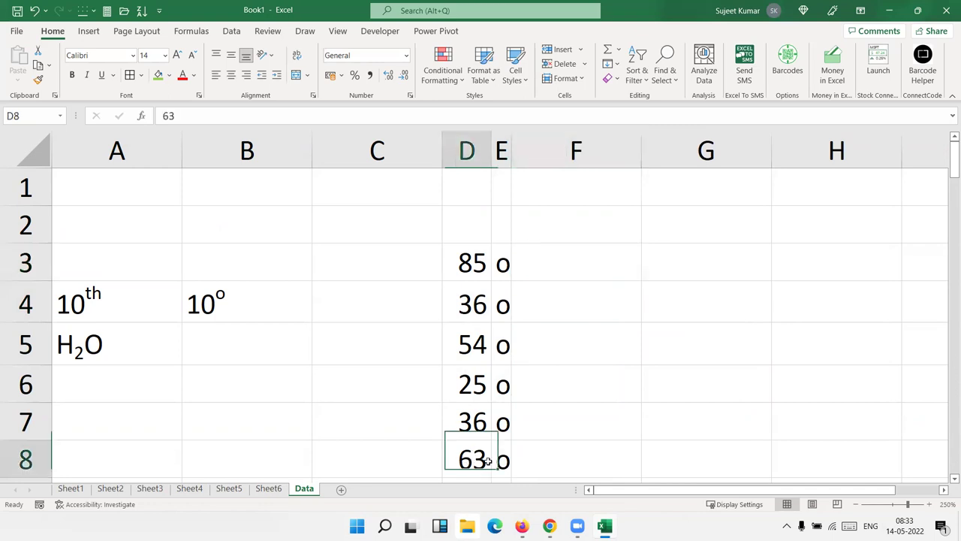
right_click(496, 266)
click(550, 446)
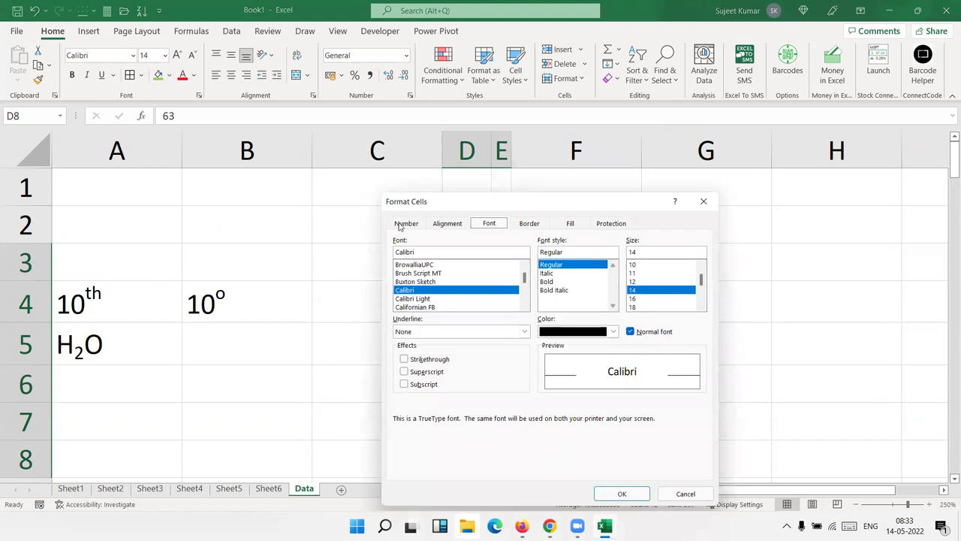
click(404, 224)
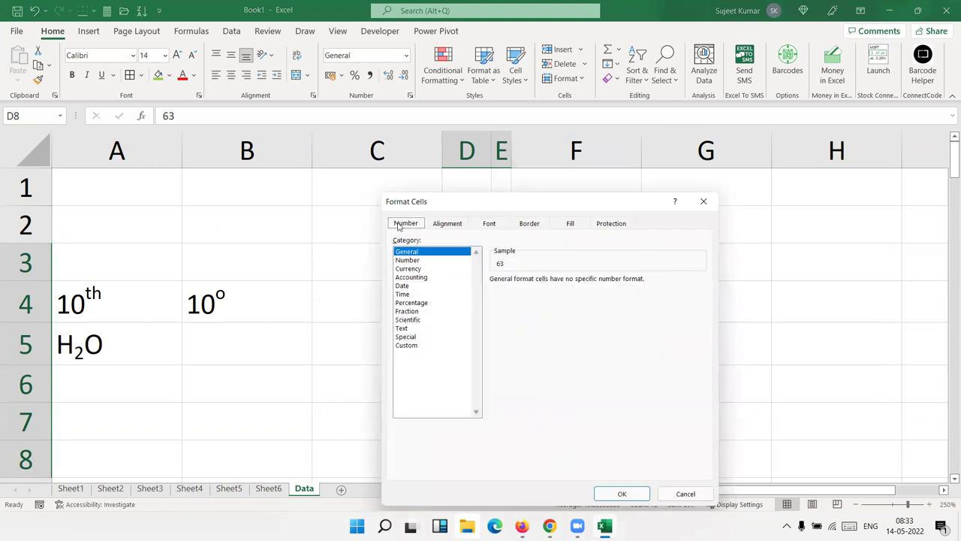
click(519, 225)
click(574, 263)
click(576, 338)
click(576, 338)
click(575, 338)
click(559, 336)
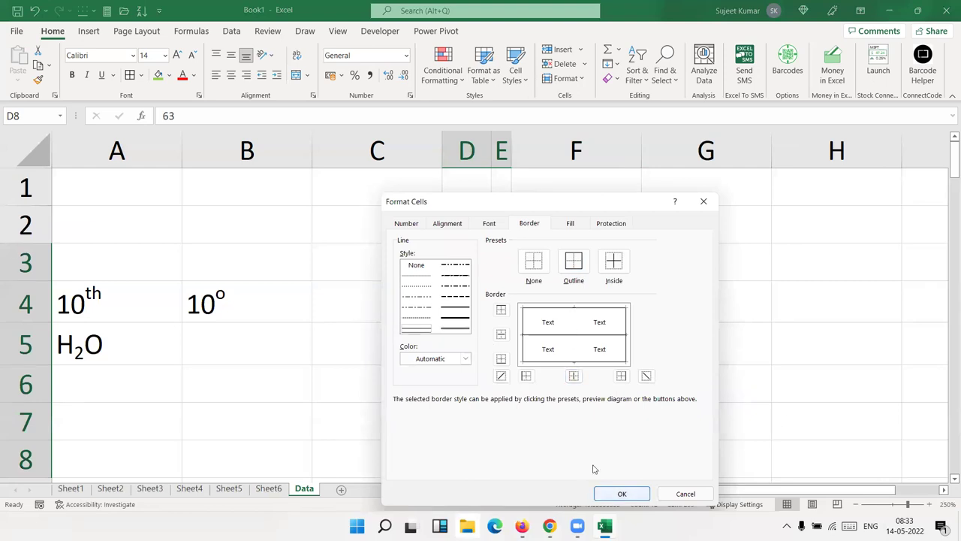
click(622, 493)
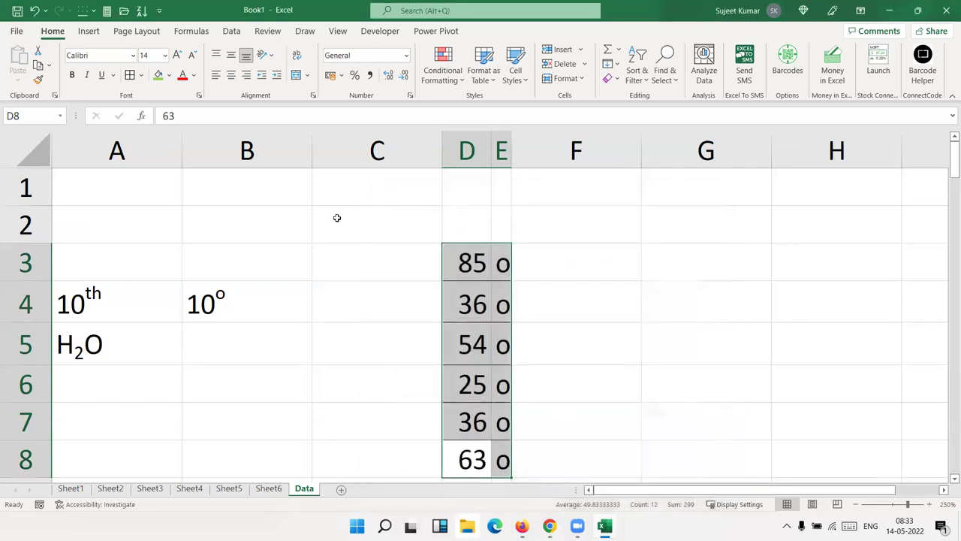
Step: Fill D3:E8 with white
click(169, 75)
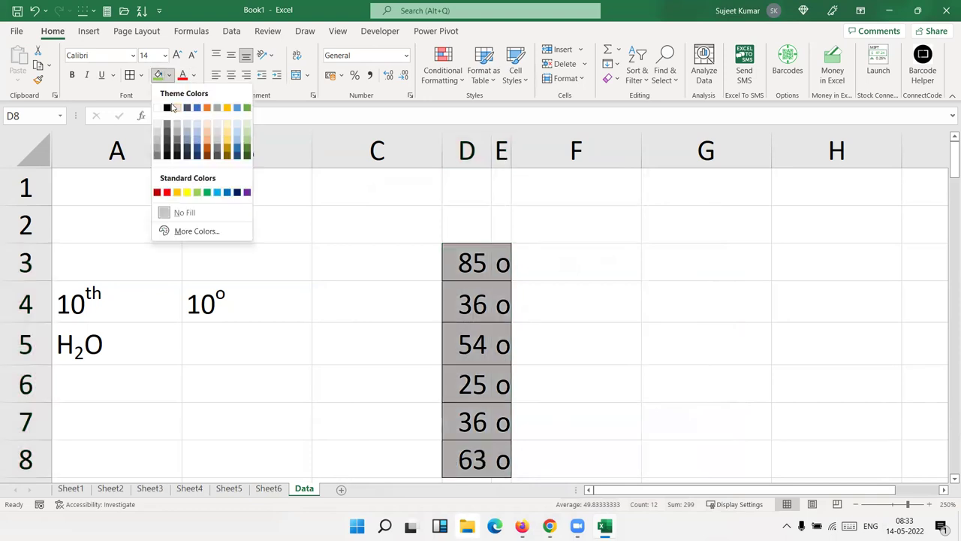
click(178, 107)
click(608, 297)
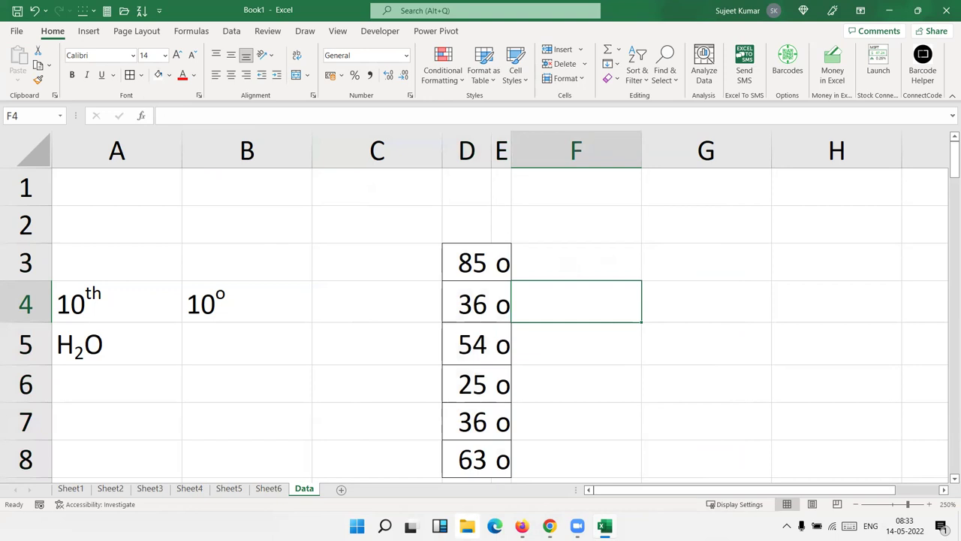
click(500, 263)
scroll(515, 316, down, 3)
scroll(513, 308, down, 1)
scroll(511, 307, up, 3)
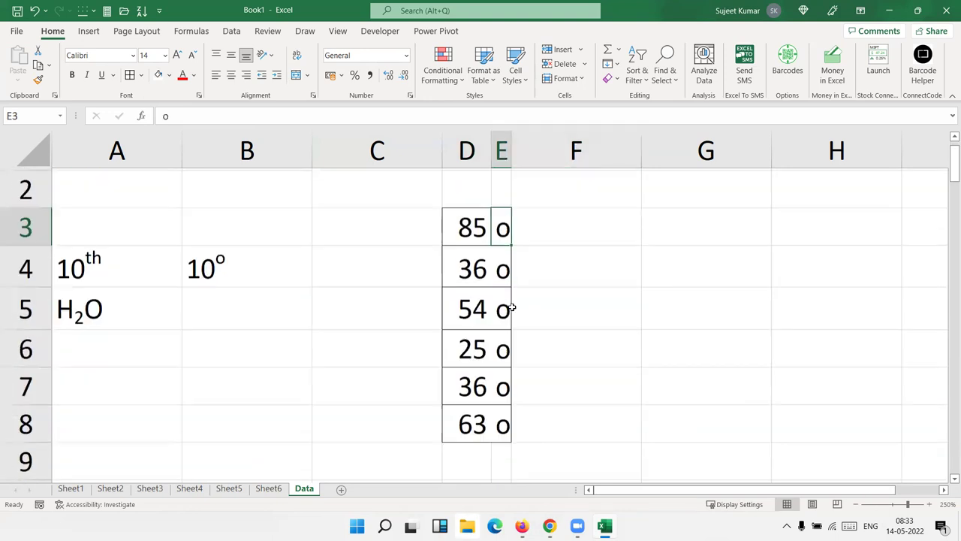
scroll(511, 307, up, 1)
Step: Format the o marks in E3:E8 as superscript
shift+click(503, 461)
right_click(502, 461)
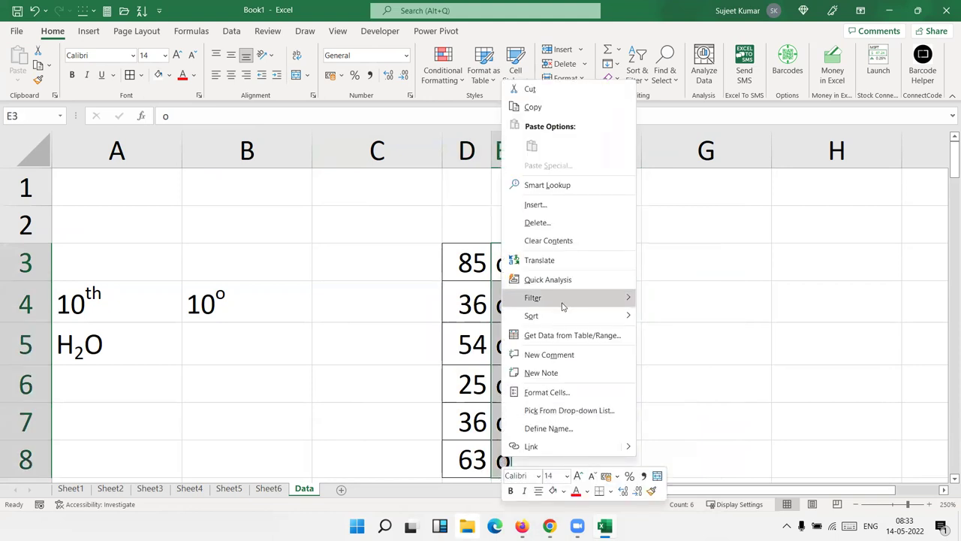
click(547, 392)
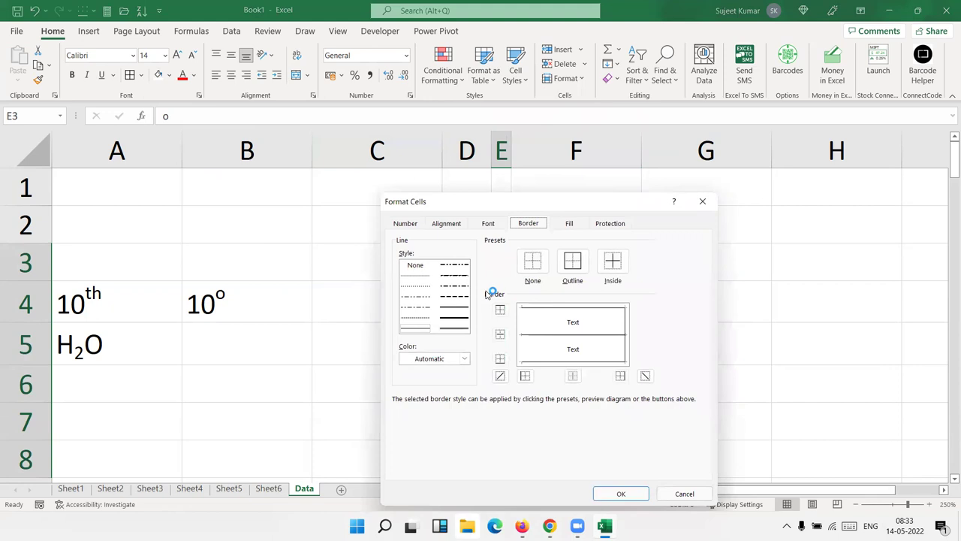
click(412, 224)
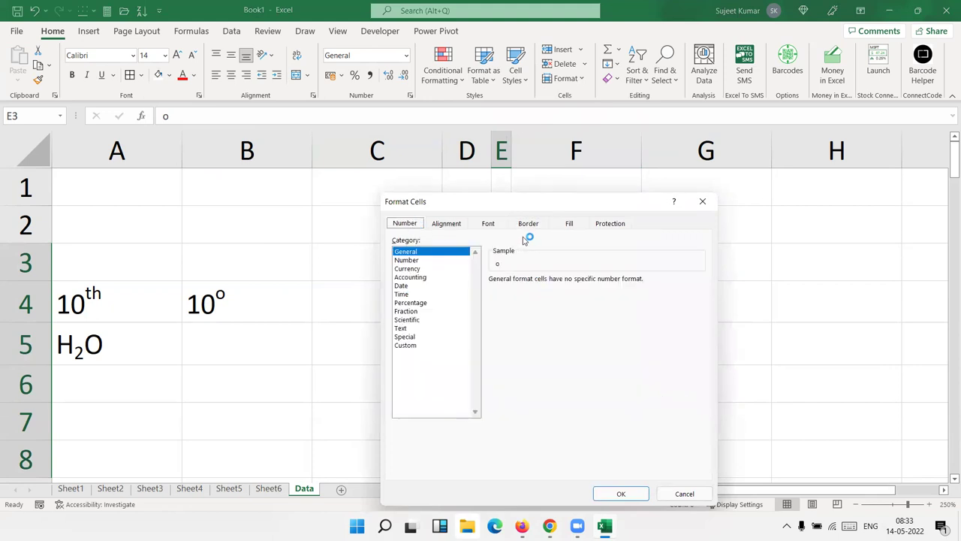
click(490, 225)
click(421, 372)
click(621, 493)
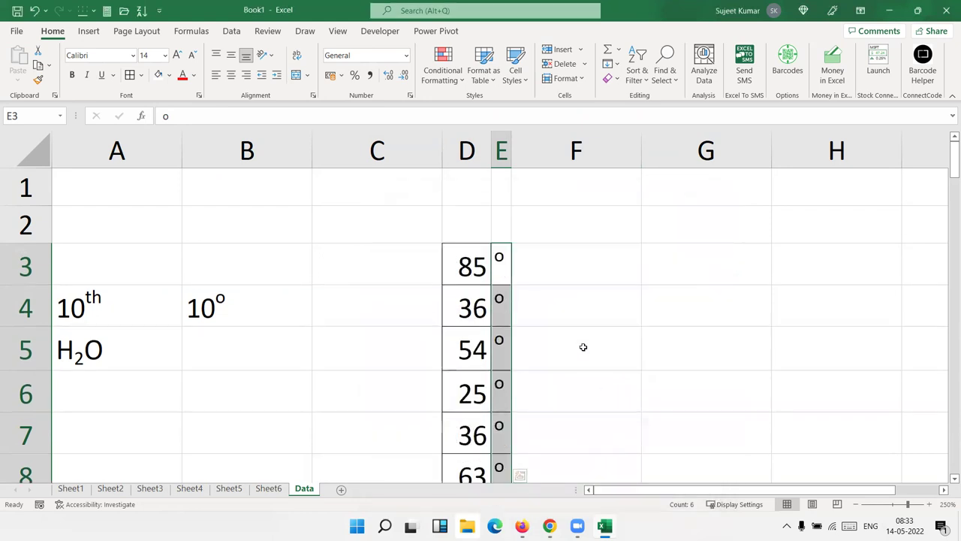
Step: Add a new blank Sheet8 and switch to the Chrome browser
click(585, 338)
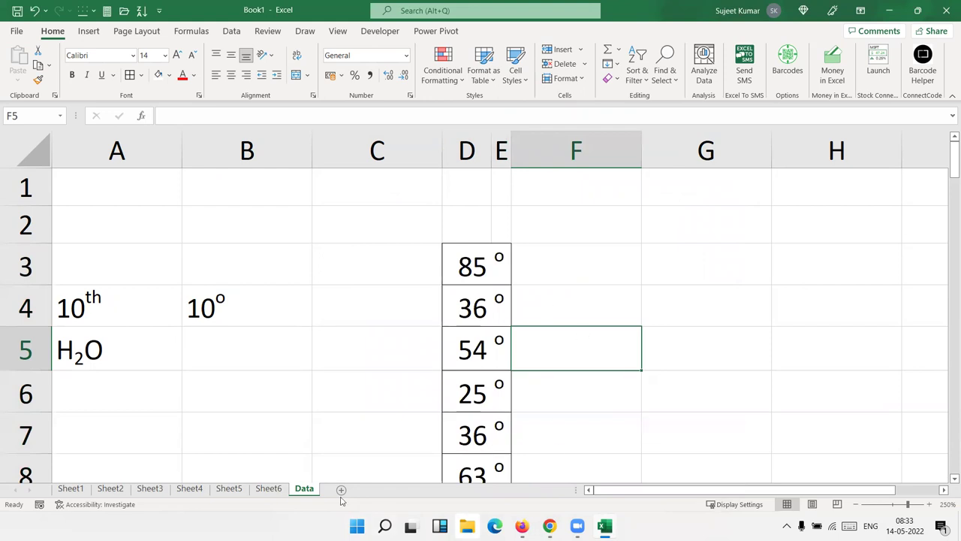
click(341, 489)
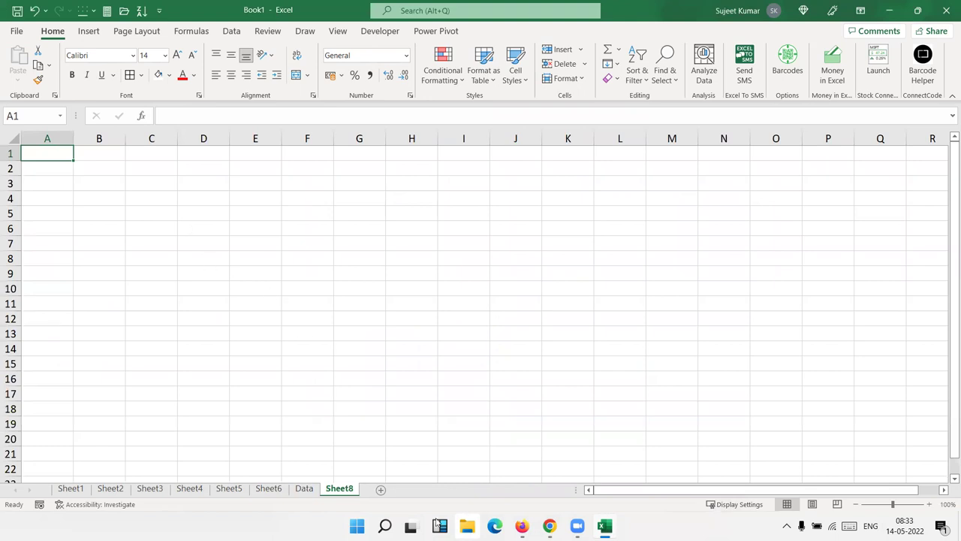
mouse_move(549, 526)
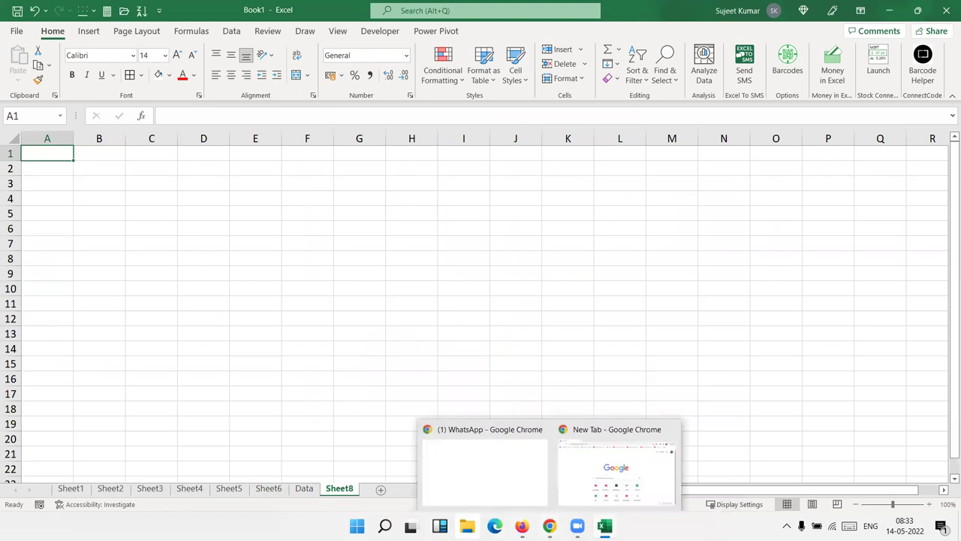
click(526, 481)
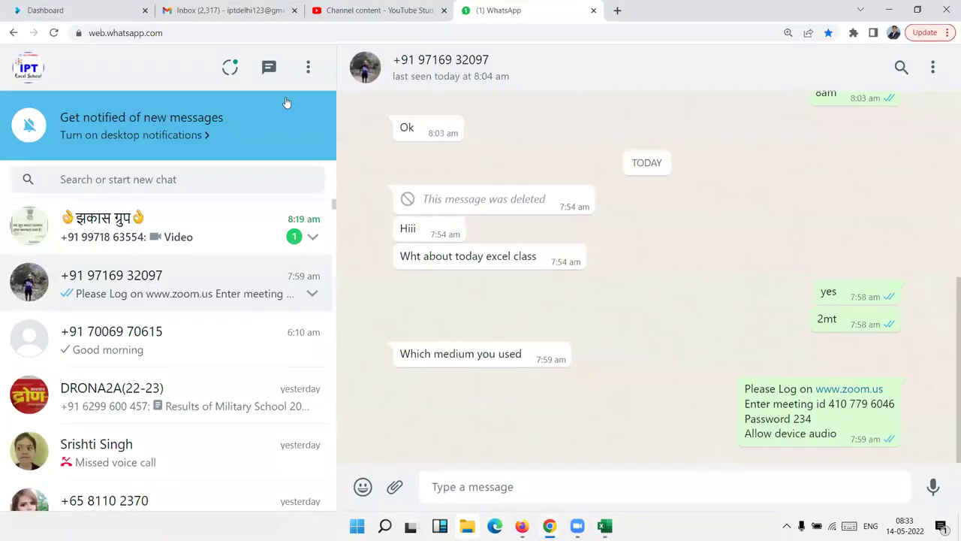
Step: Find and open the Krisp update email in Gmail
click(256, 11)
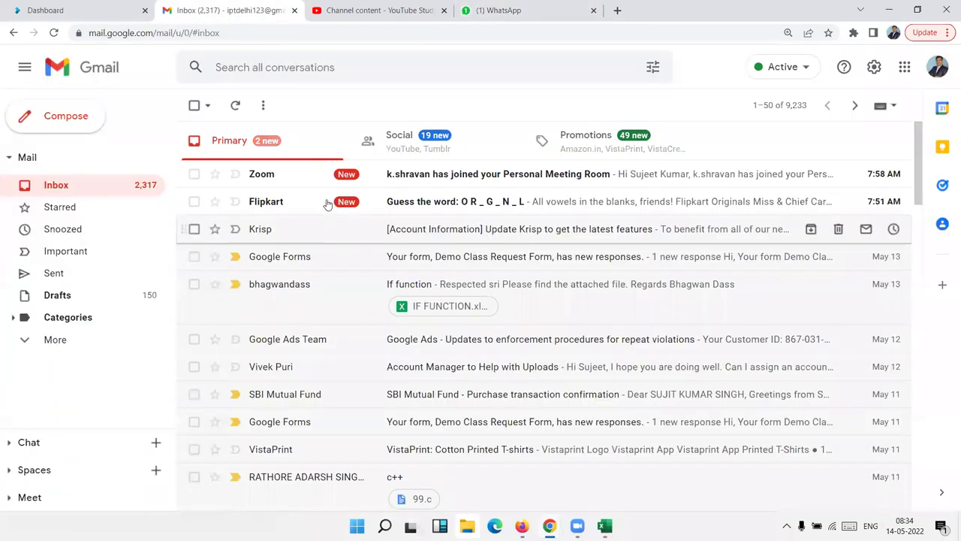
click(423, 180)
scroll(464, 268, down, 3)
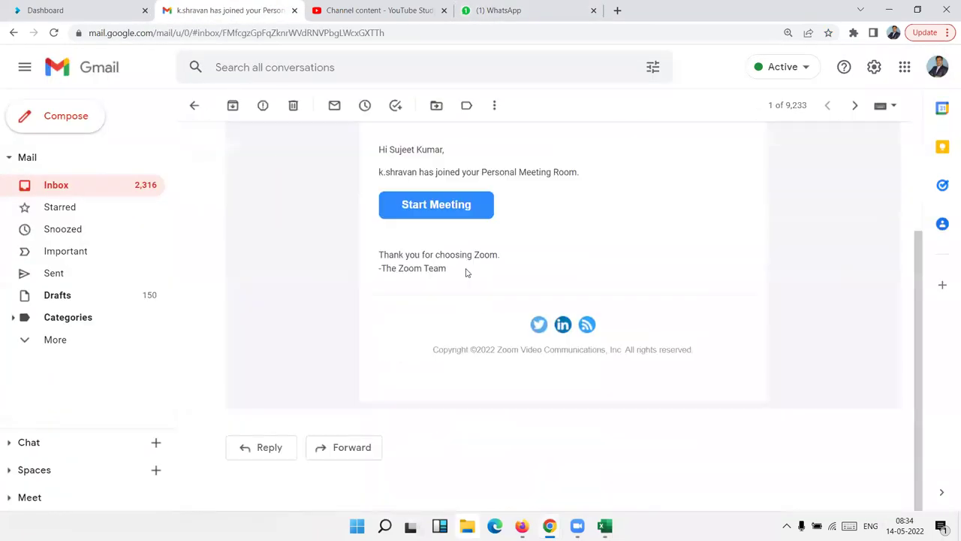
click(66, 177)
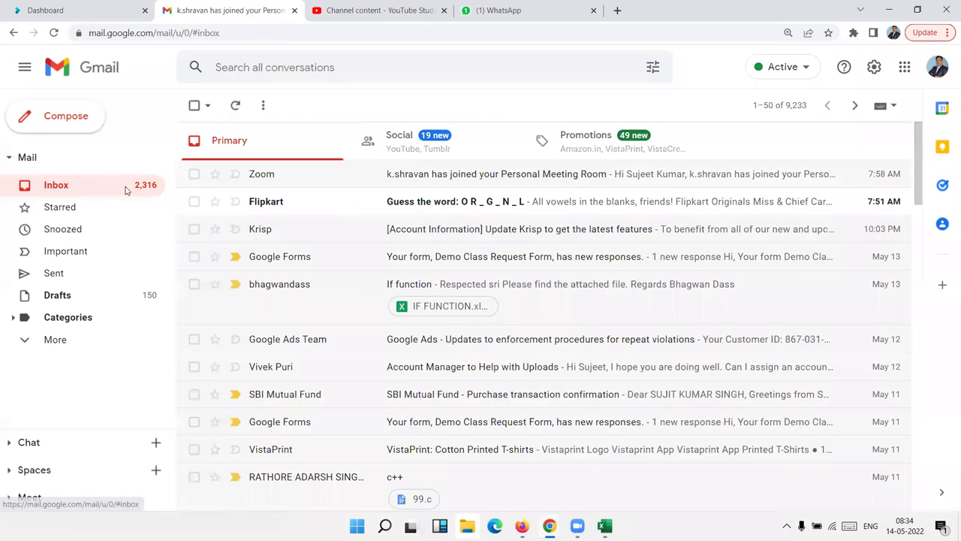
click(332, 241)
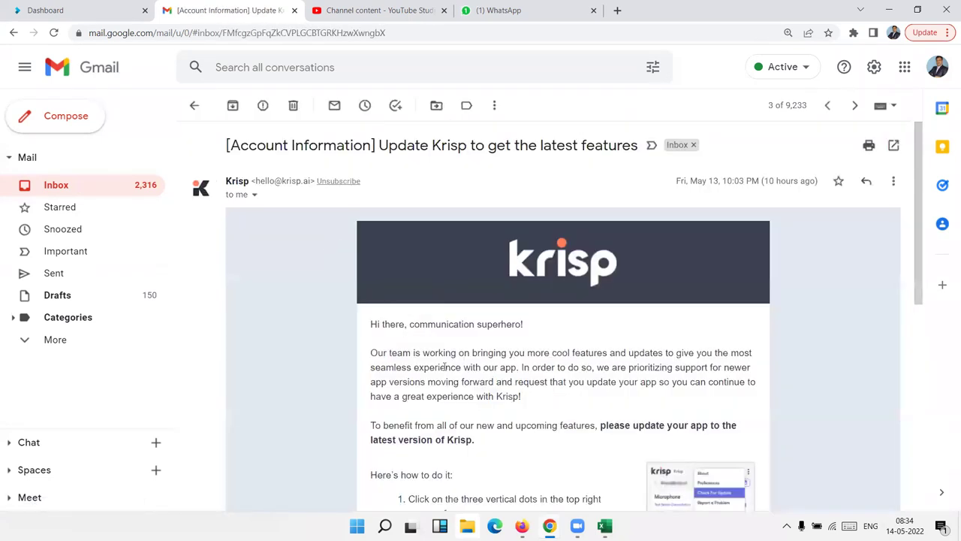
Step: Copy the paragraph starting 'Our team is working' and select E4:M12 on Sheet8
drag(530, 403, 370, 353)
key(ctrl+c)
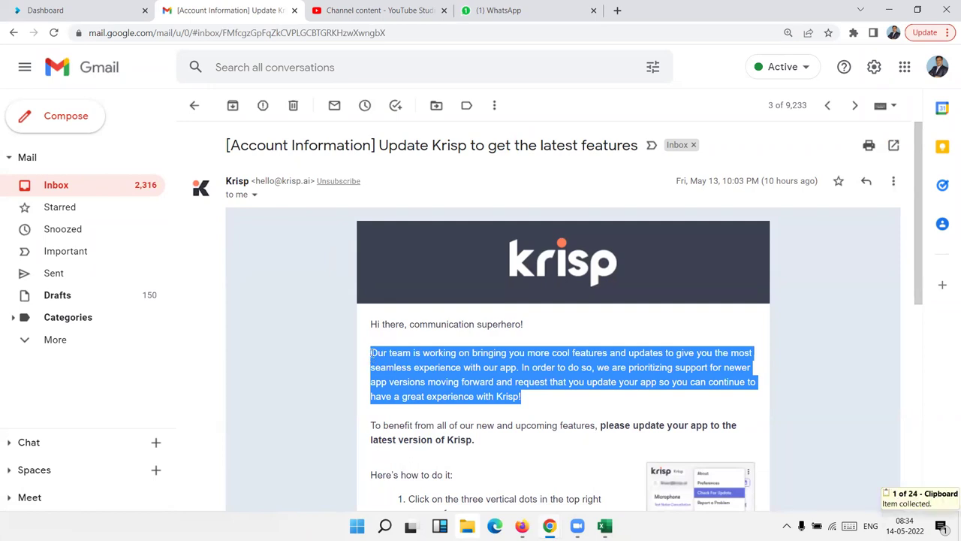
key(alt+Tab)
drag(283, 197, 687, 320)
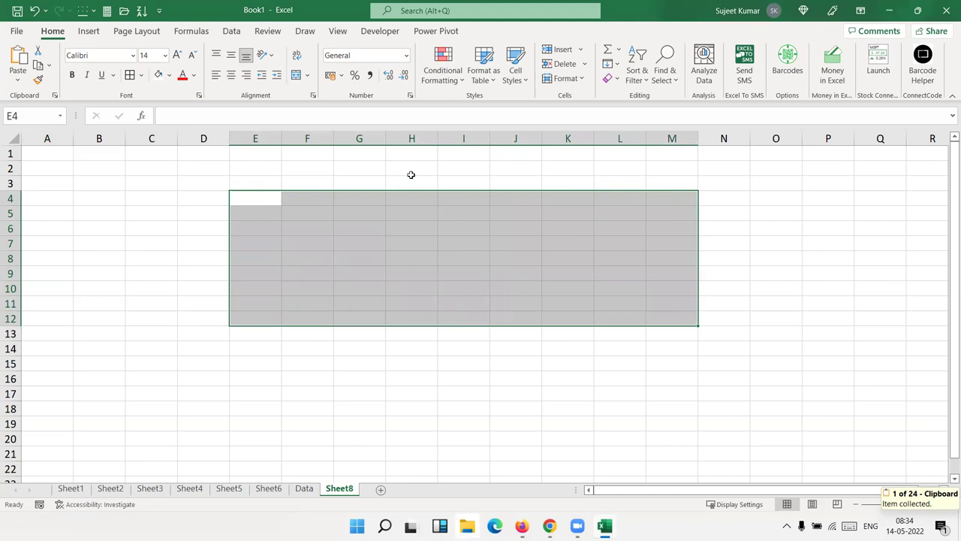
Step: Merge E4:M12 and paste the copied Krisp paragraph into it
click(296, 76)
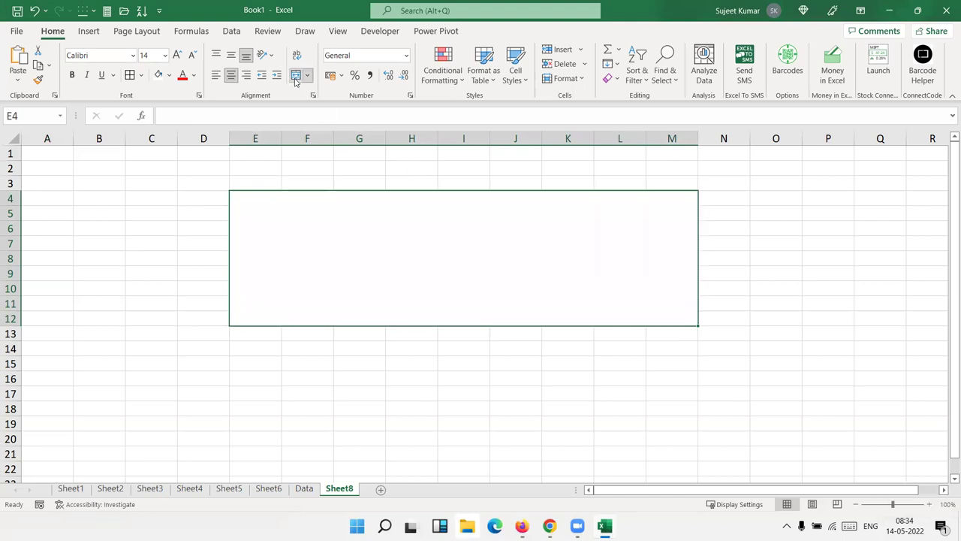
key(ctrl+v)
key(Escape)
double_click(363, 255)
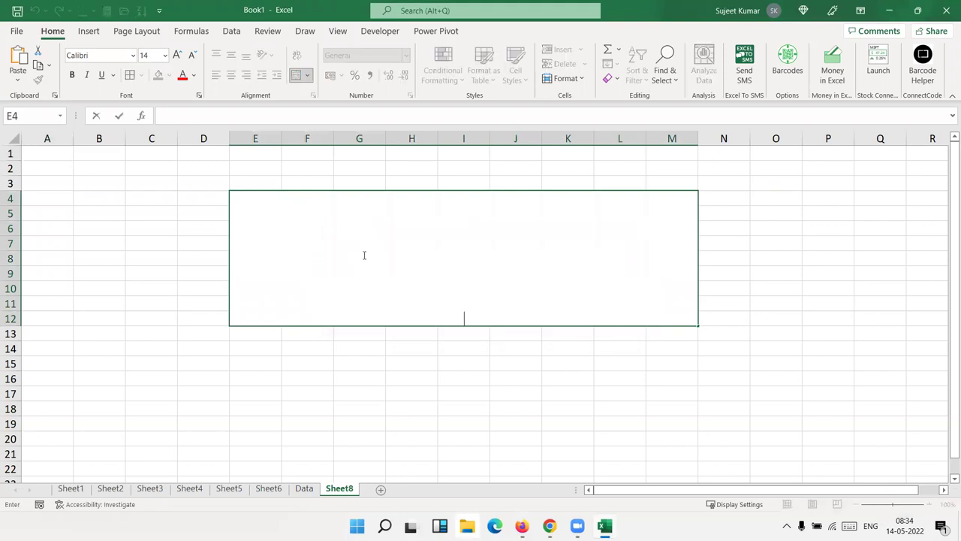
key(ctrl+v)
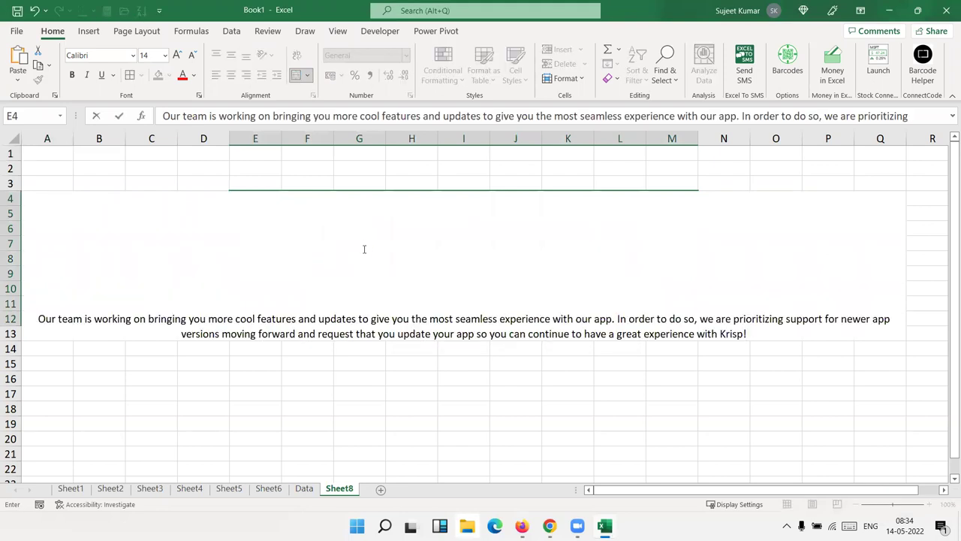
key(Return)
click(363, 248)
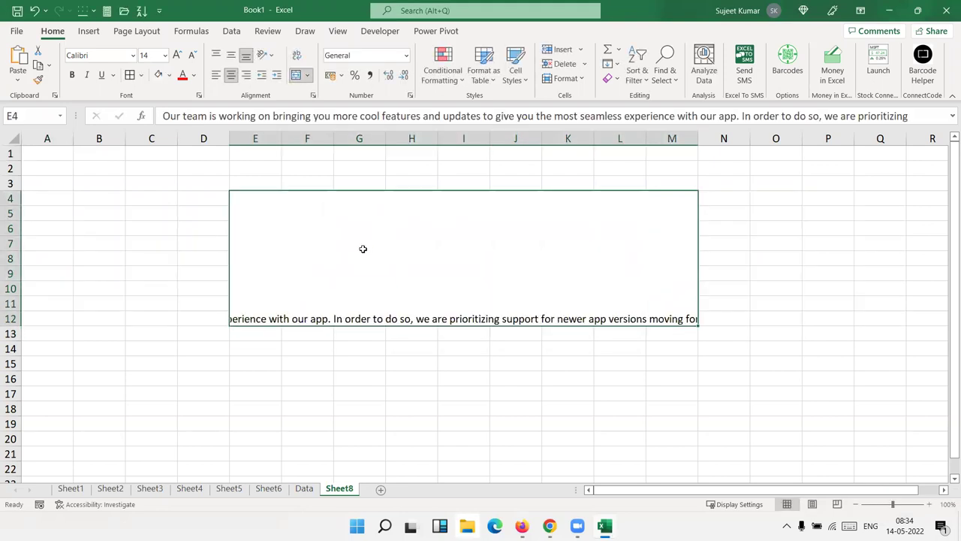
Step: Wrap the message text, centre it vertically and align it left
click(298, 55)
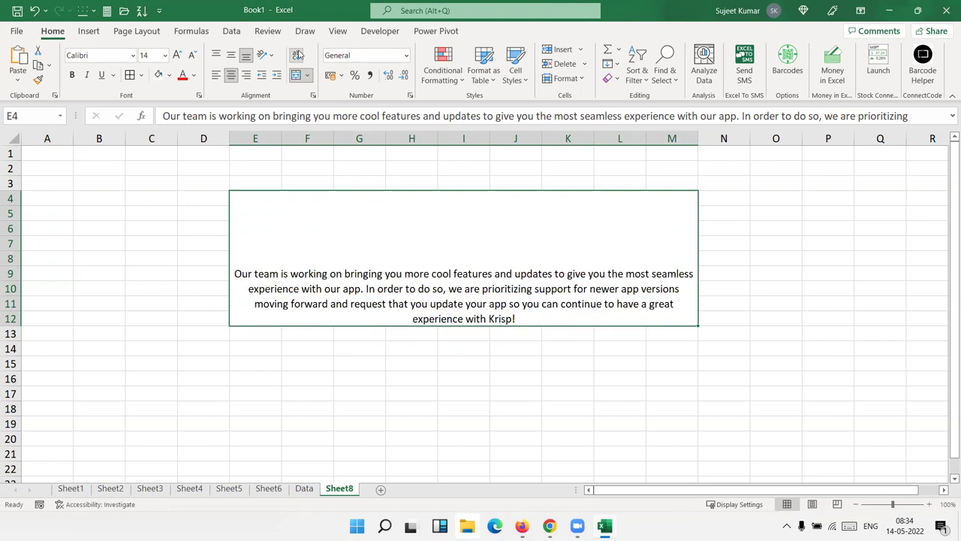
click(236, 56)
click(215, 74)
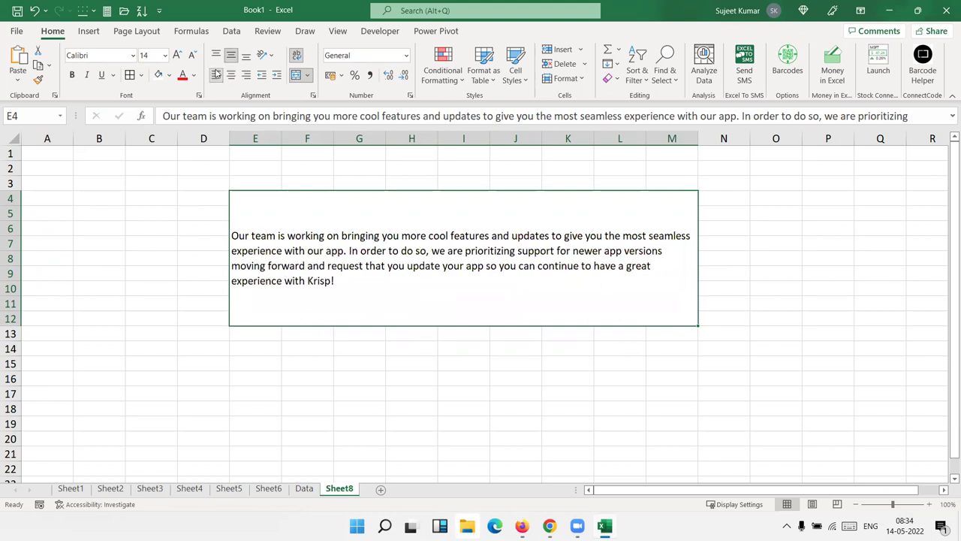
click(11, 289)
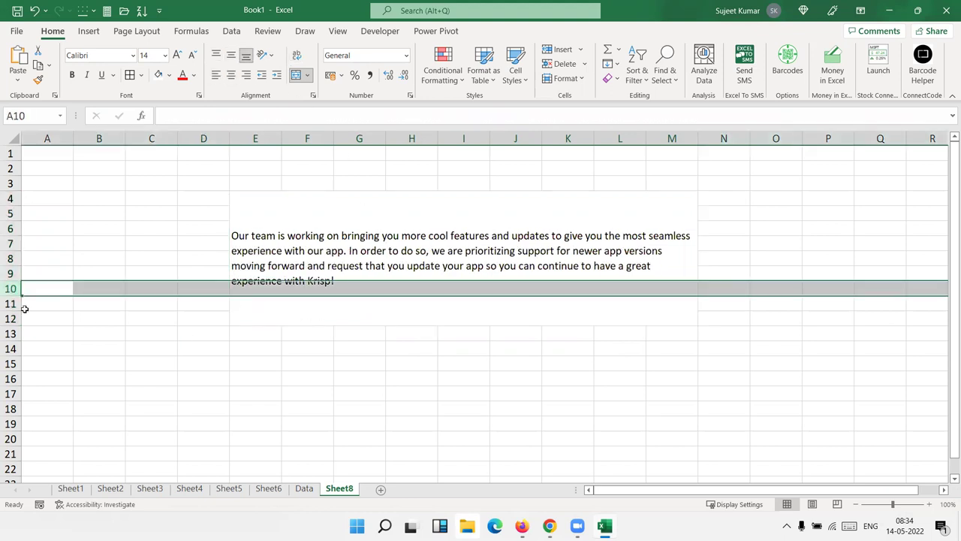
click(28, 313)
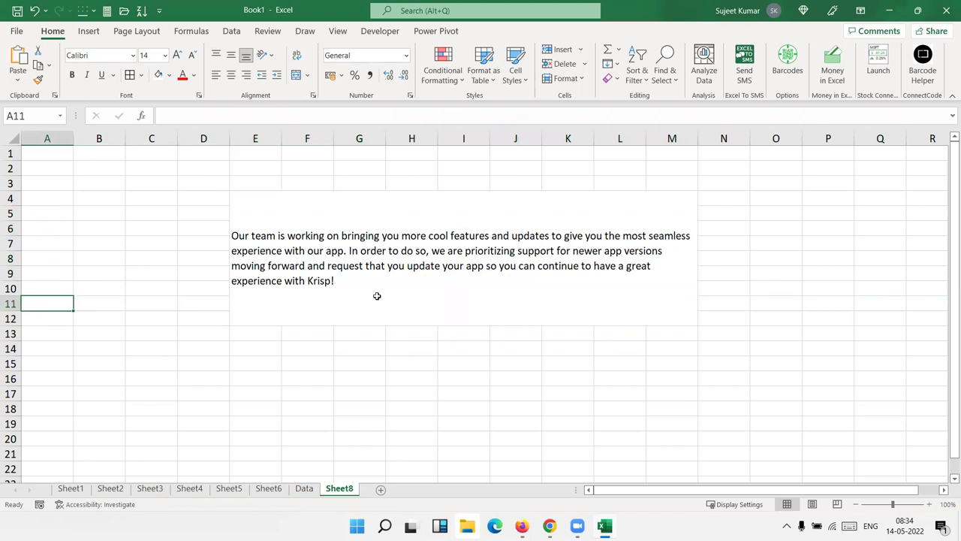
click(391, 270)
Step: Format the word 'support' in the message as red strikethrough text
double_click(519, 250)
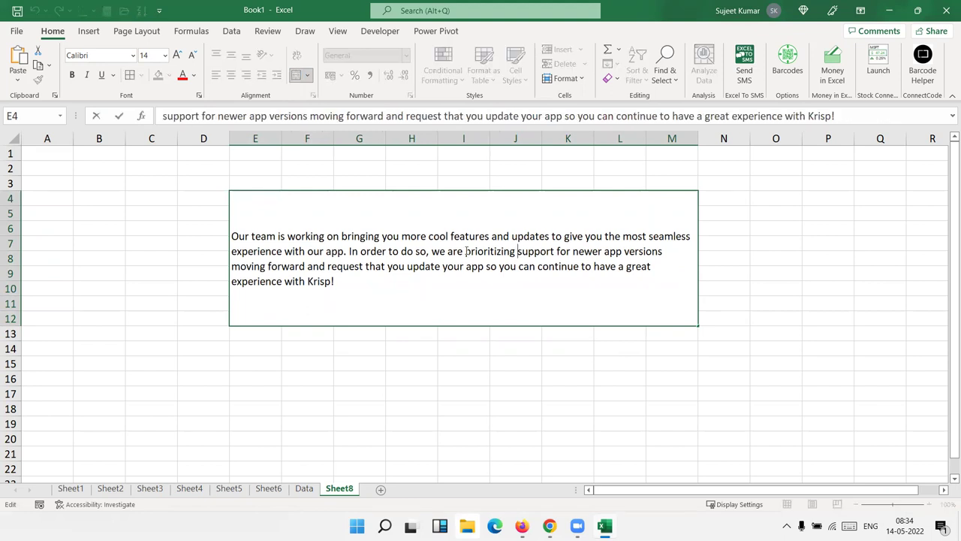
drag(518, 253, 552, 256)
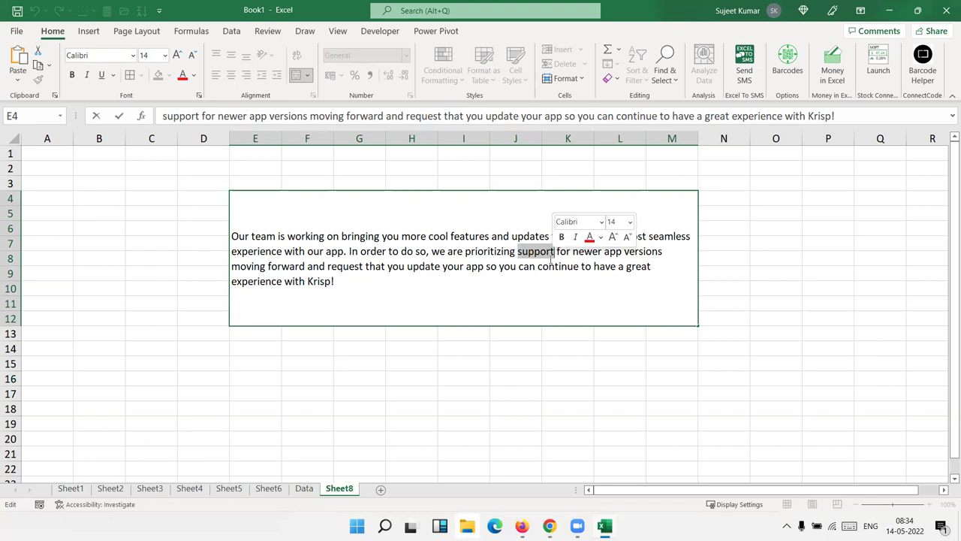
right_click(541, 256)
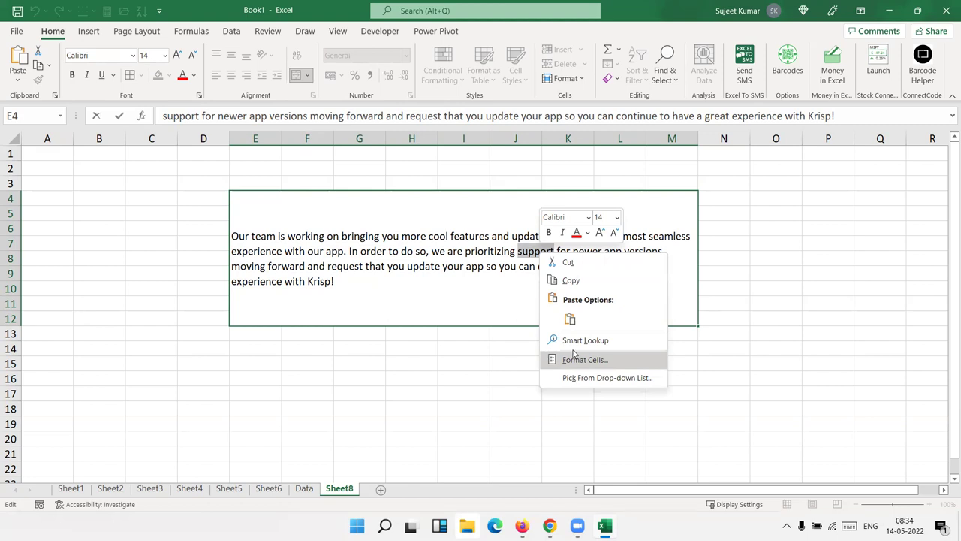
click(572, 365)
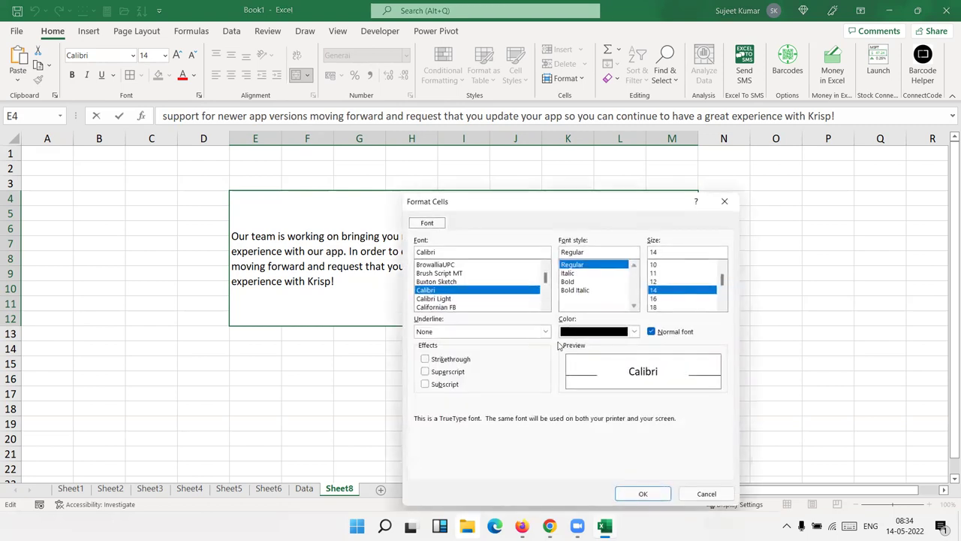
click(448, 359)
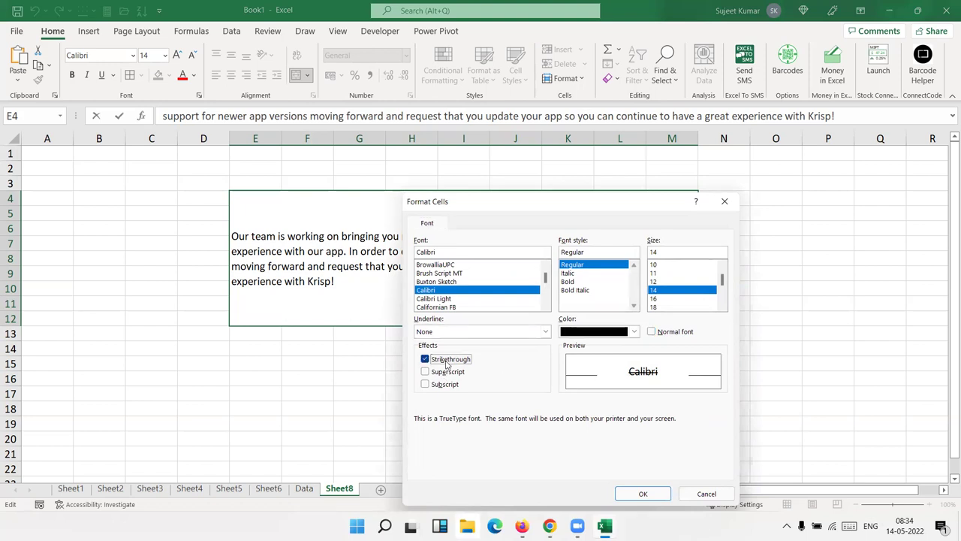
click(576, 334)
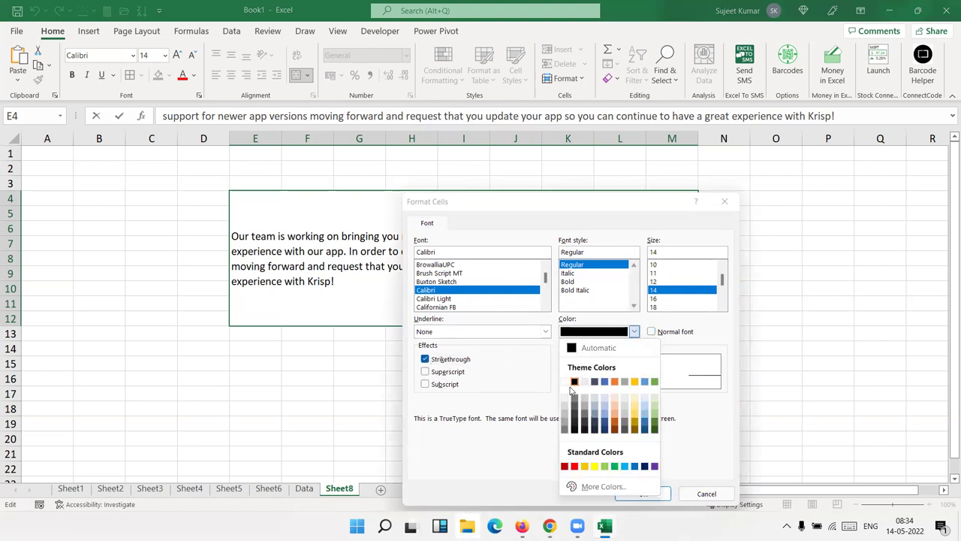
click(575, 467)
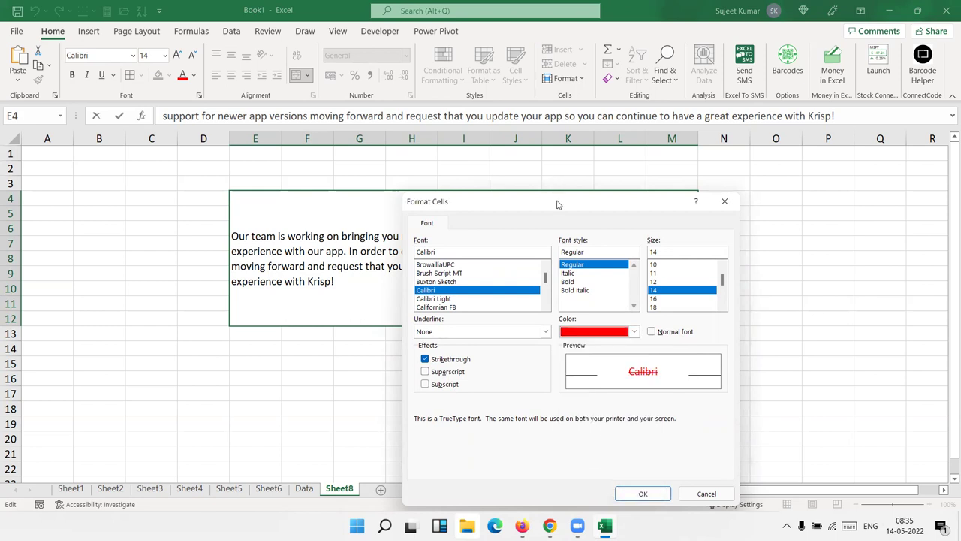
drag(557, 204, 254, 164)
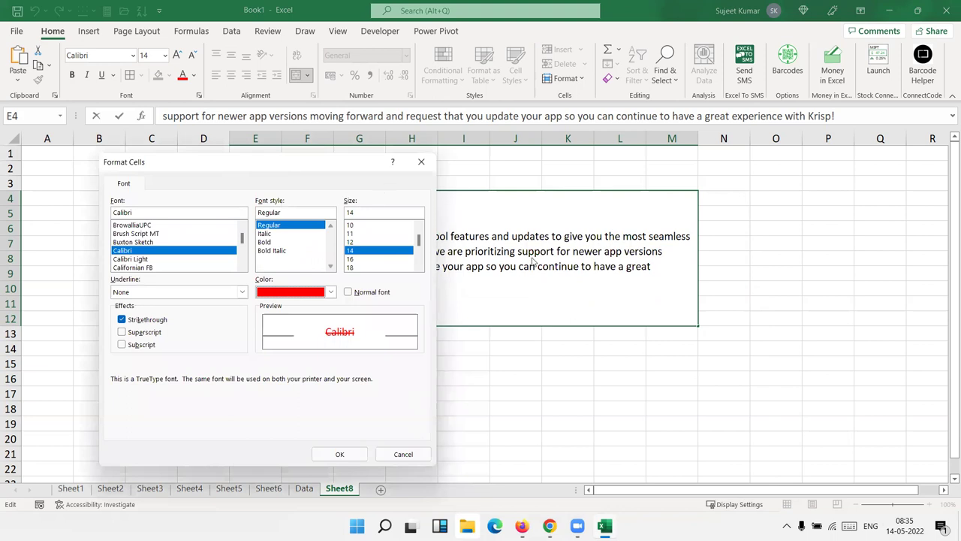
click(340, 454)
Step: Move to cell C1 to begin a new scores column
click(408, 406)
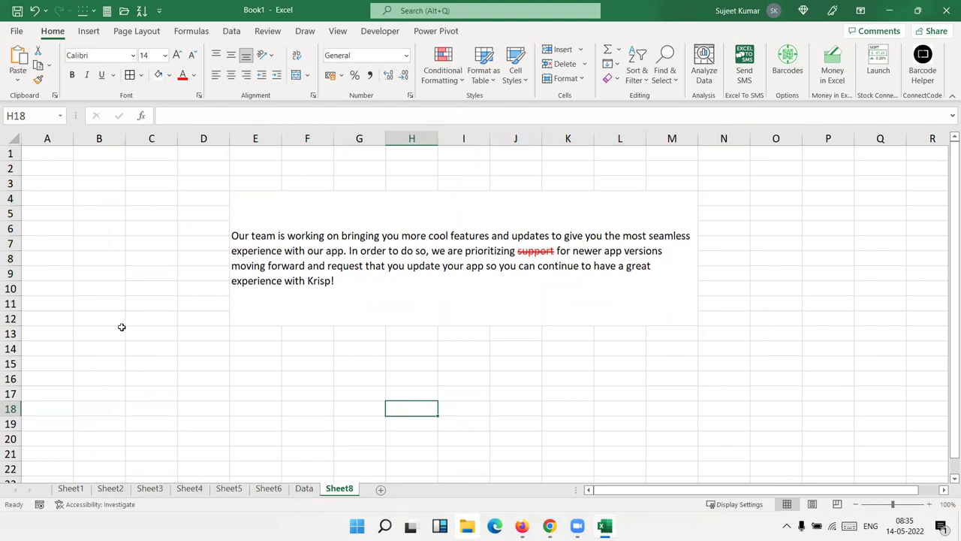
click(100, 138)
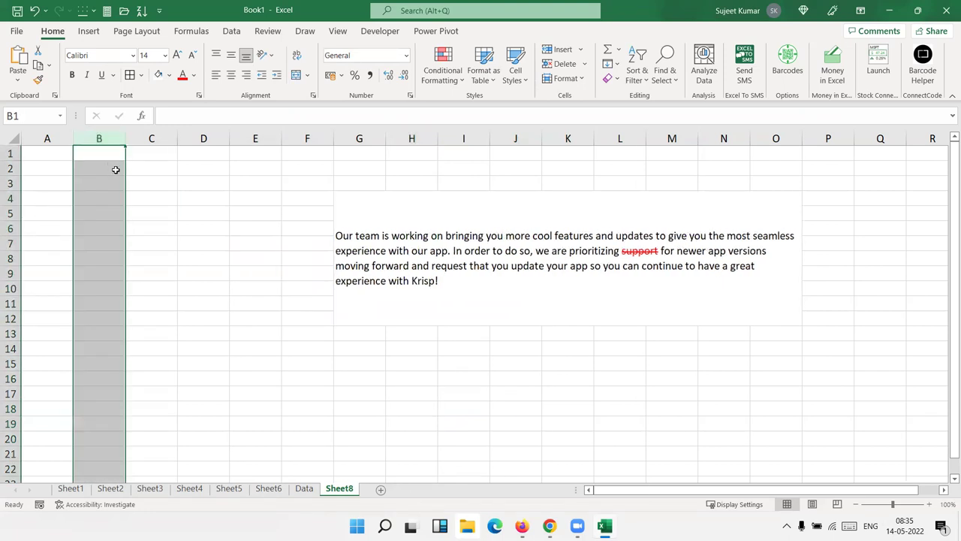
click(140, 154)
Step: Enter the scores 85, 96, 32, 78, 45, 62, 25, 63, 36 down C1:C9
text(85)
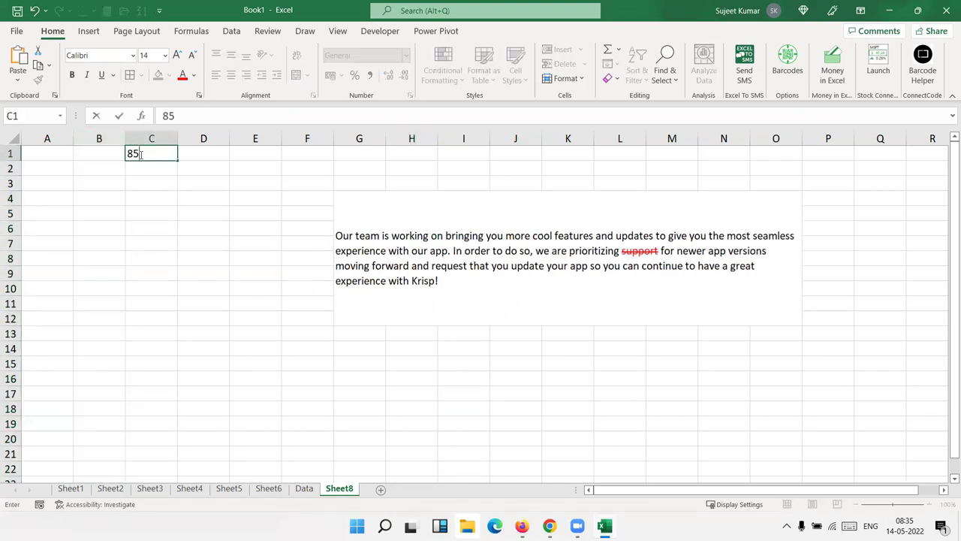
key(Return)
text(96)
key(Return)
text(32)
key(Return)
text(78)
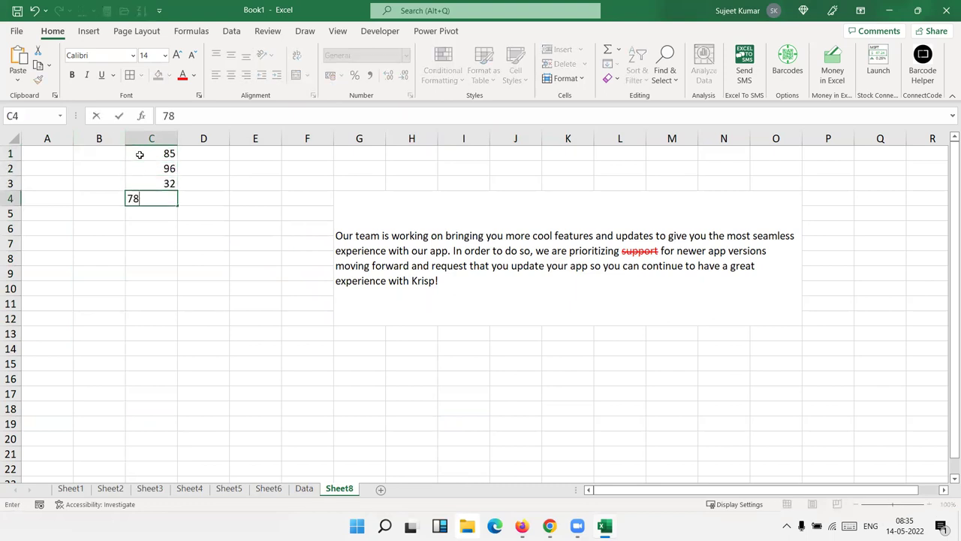
key(Return)
text(45)
key(Return)
text(62)
key(Return)
text(25)
key(Return)
text(63)
key(Return)
text(3)
key(Return)
Step: Autofit column C to the scores, then widen it slightly
double_click(177, 138)
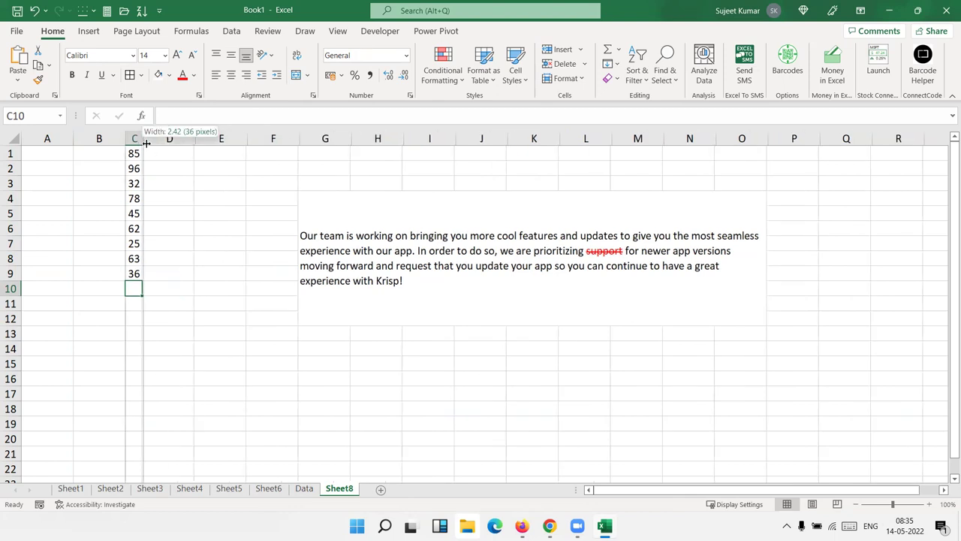
drag(142, 138, 150, 138)
click(141, 184)
Step: Give C3 (score 32) a thick red X using both diagonal borders
right_click(141, 184)
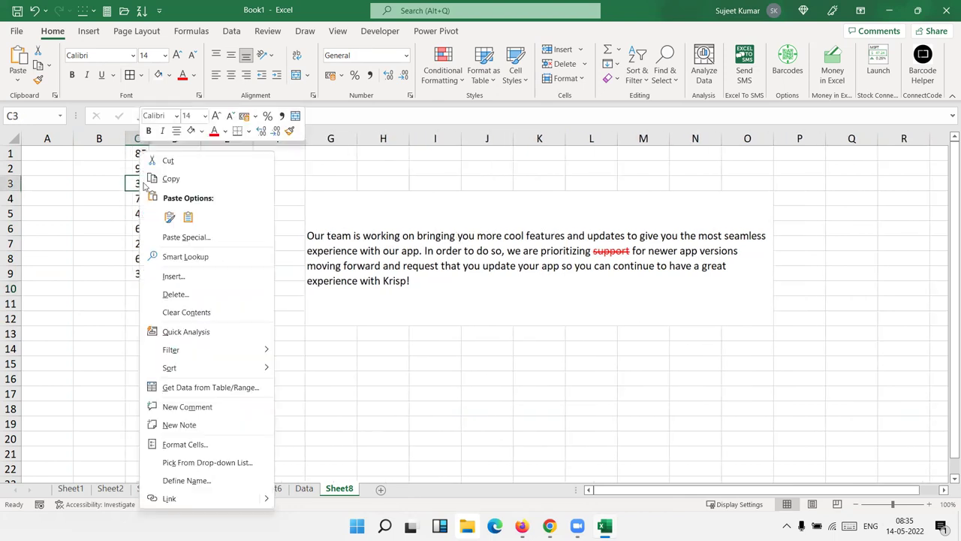
click(199, 444)
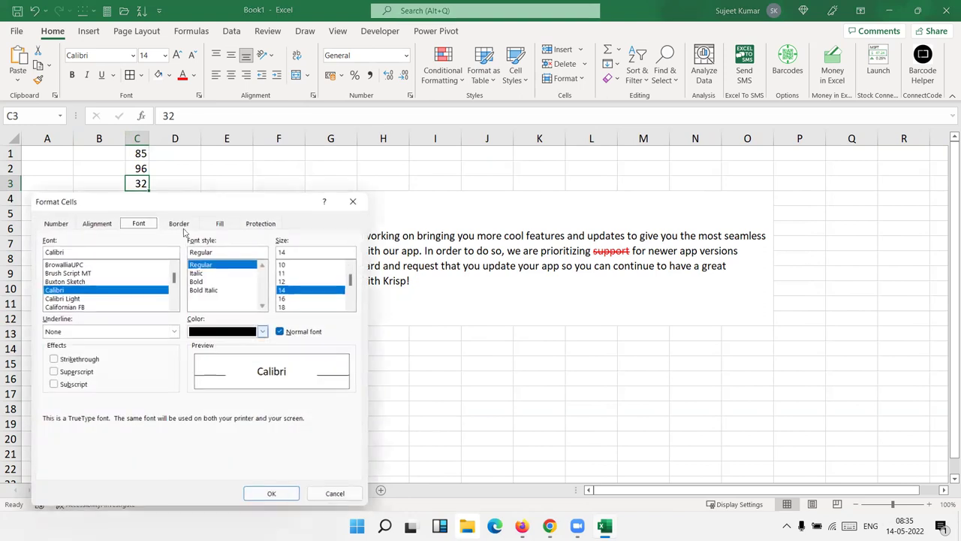
click(186, 223)
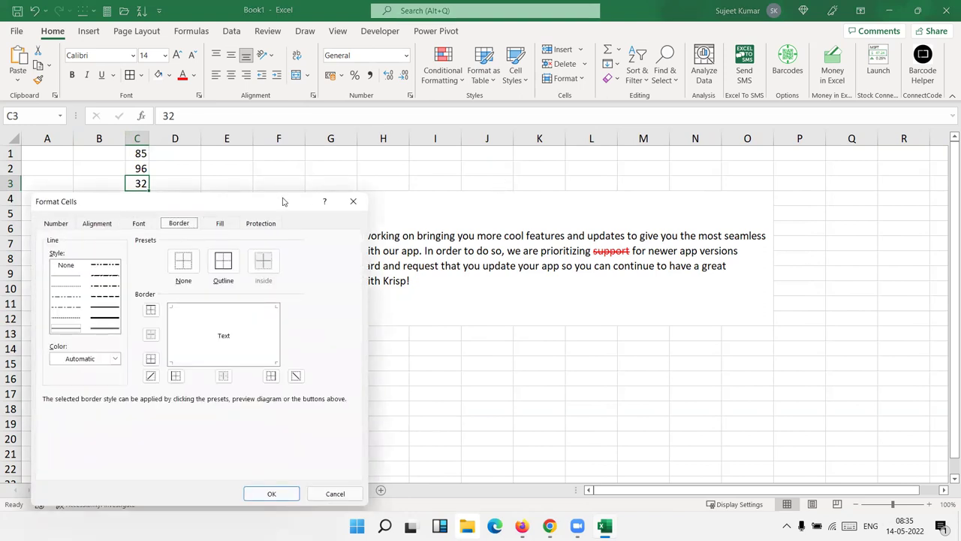
drag(283, 205, 640, 155)
click(474, 312)
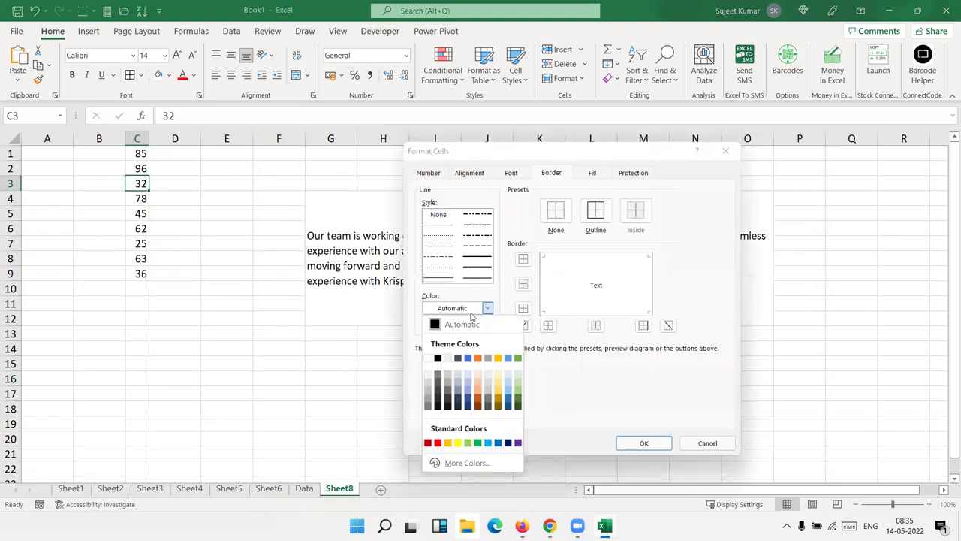
click(440, 446)
click(478, 267)
click(523, 329)
click(668, 326)
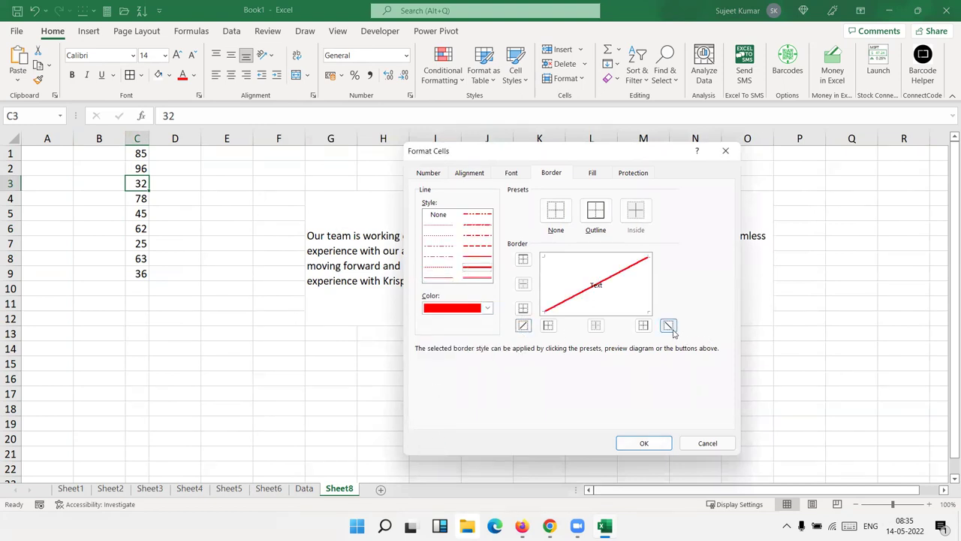
click(644, 443)
Step: Repeat the red X border on C6 (62) and C8 (63) with F4
click(142, 233)
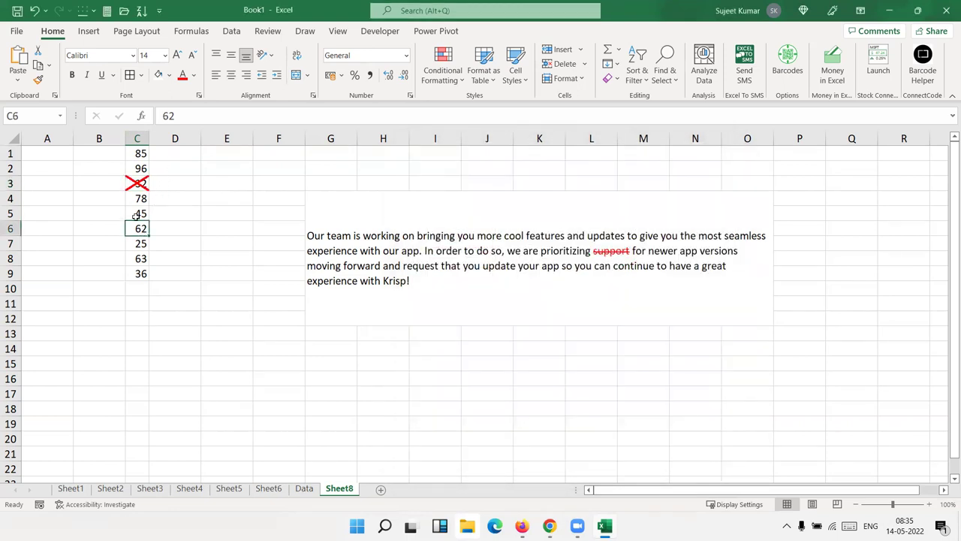
key(F4)
click(140, 259)
key(F4)
click(133, 151)
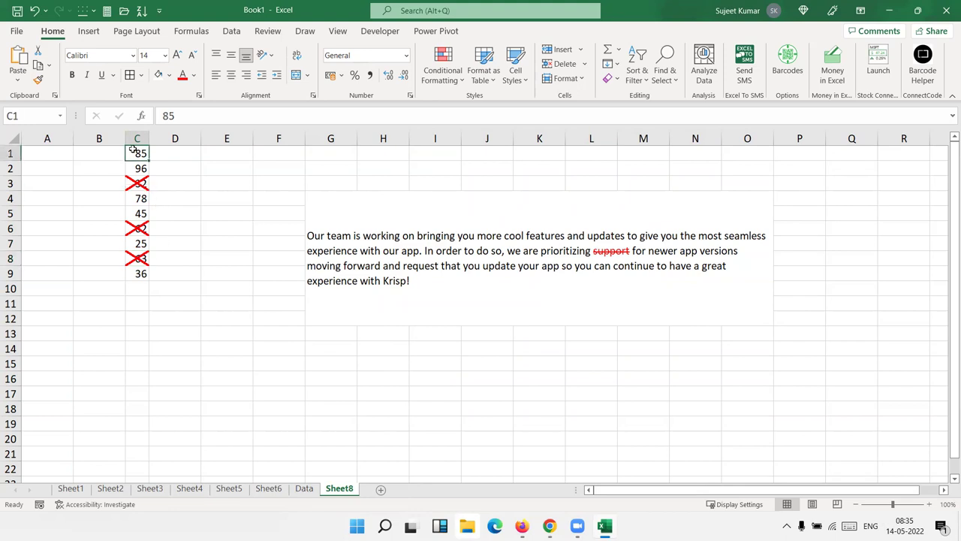
Step: Give C1 (85) a thick light-green upward diagonal border and narrow column C slightly
right_click(133, 151)
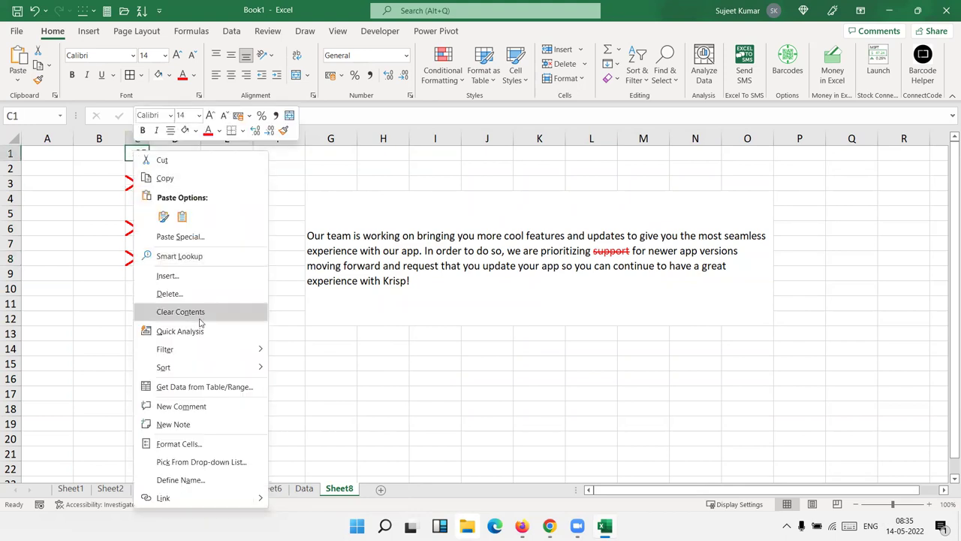
click(184, 443)
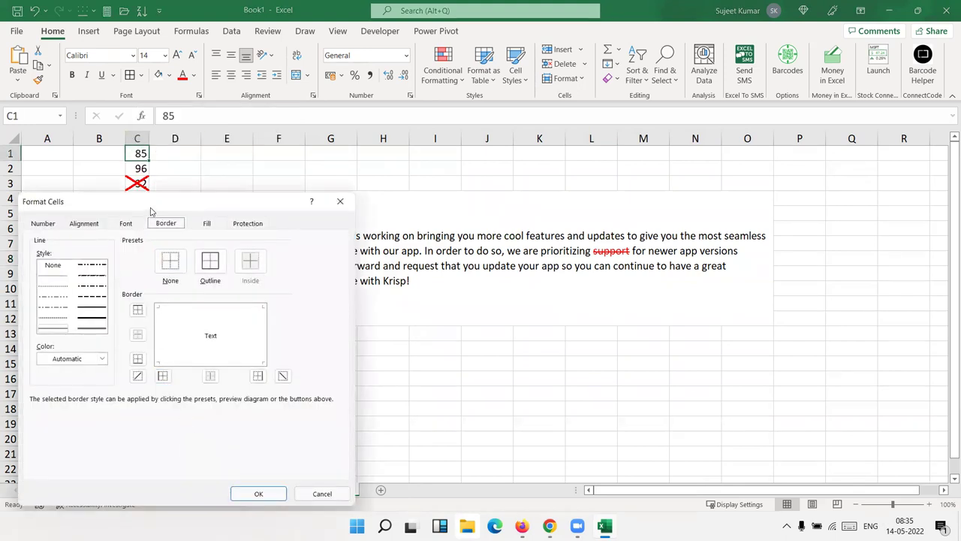
drag(151, 211, 448, 153)
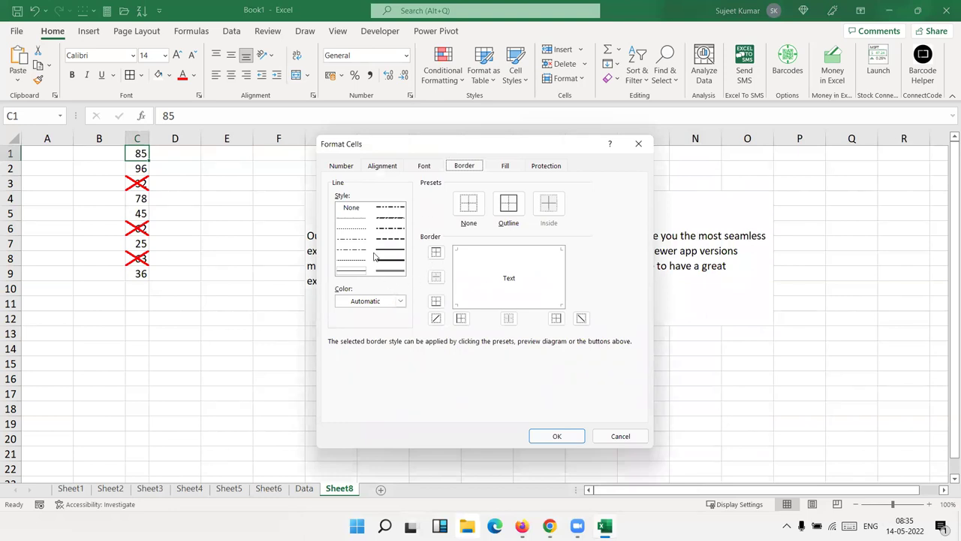
click(366, 300)
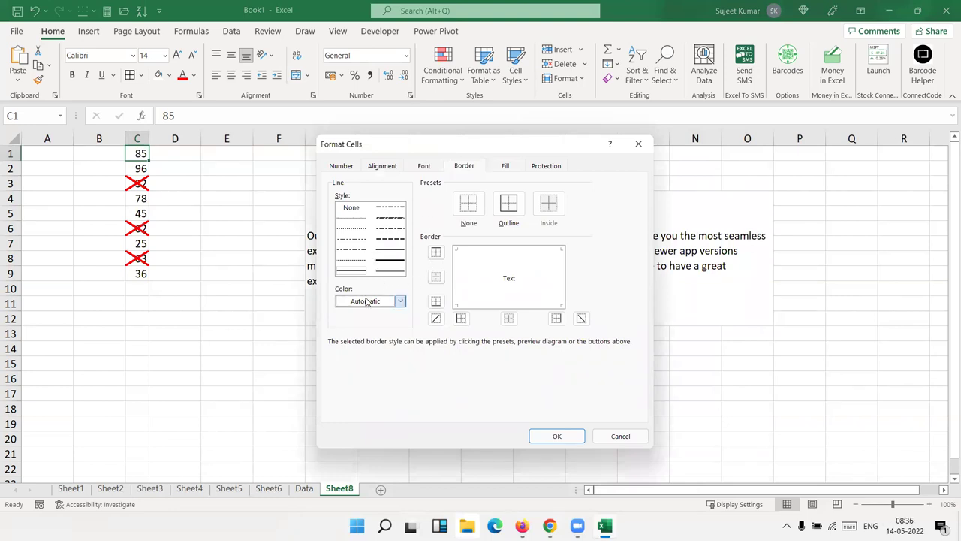
click(366, 300)
click(381, 436)
click(437, 320)
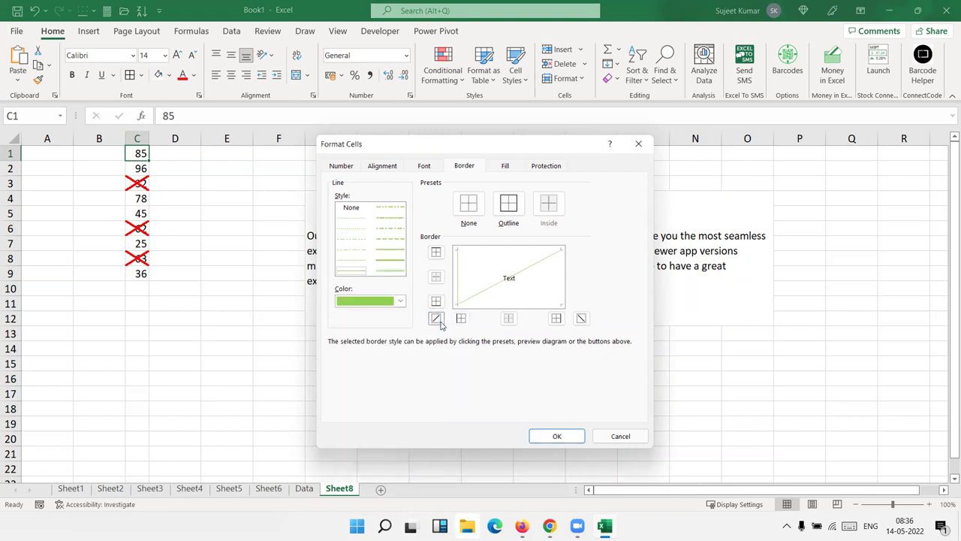
click(385, 262)
click(459, 321)
click(436, 321)
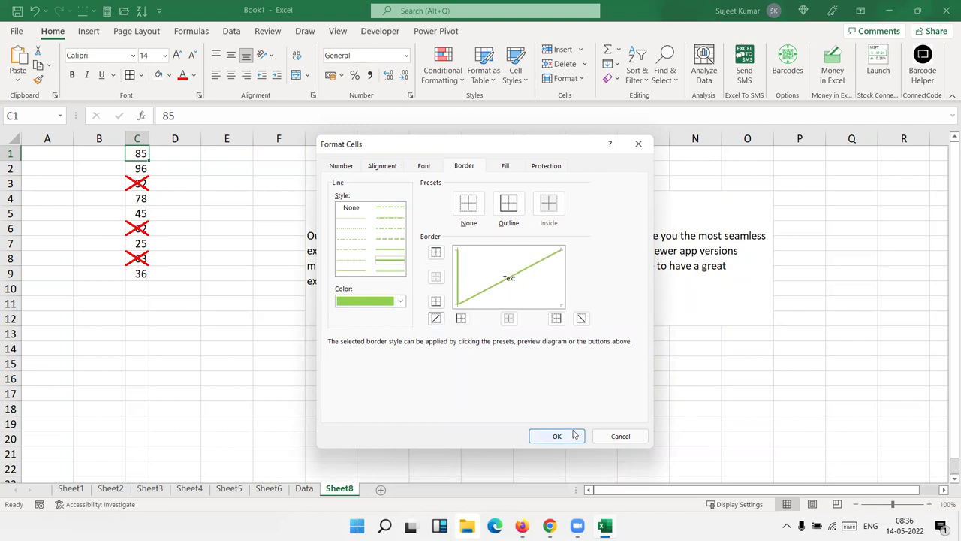
click(557, 435)
click(249, 292)
drag(149, 136, 147, 137)
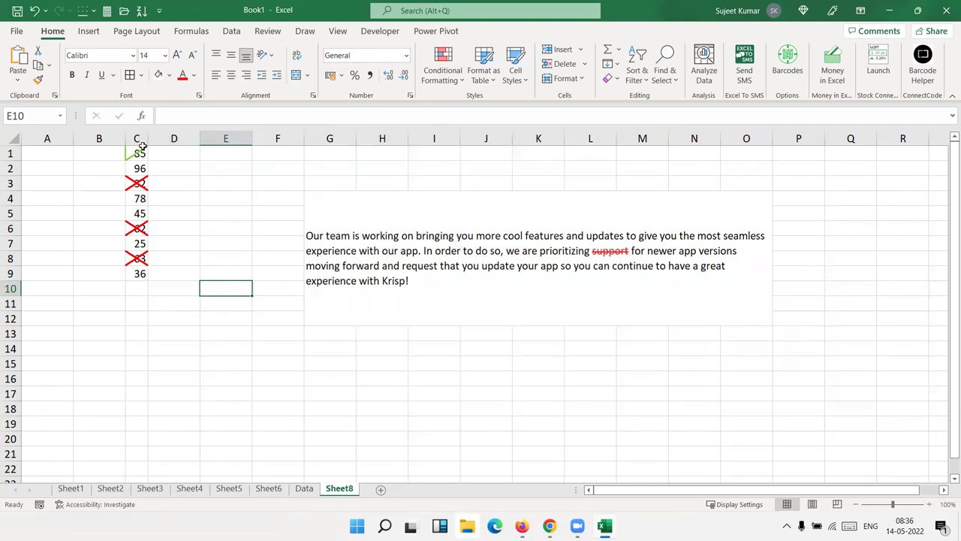
click(171, 150)
Step: Enter P in D1 and O in D3 as marker letters
text(P)
key(Return)
click(171, 149)
key(Down)
Step: Enter O in D6 and D8 and P in D4, then select D1:D9
key(Down)
text(O)
key(Return)
key(Down)
key(Down)
text(O)
key(Return)
key(Down)
text(O)
key(Up)
key(Up)
key(Up)
key(Up)
text(P)
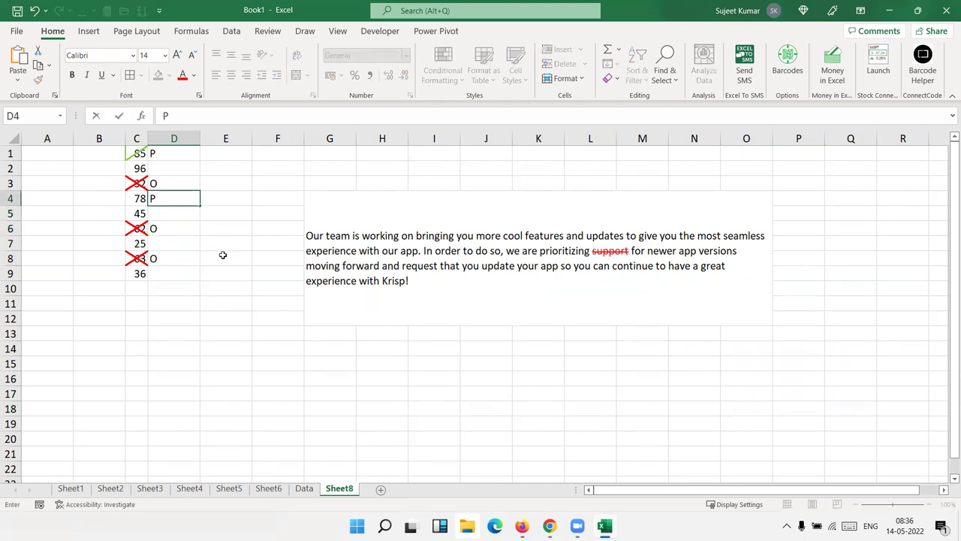
click(223, 255)
drag(183, 274, 178, 160)
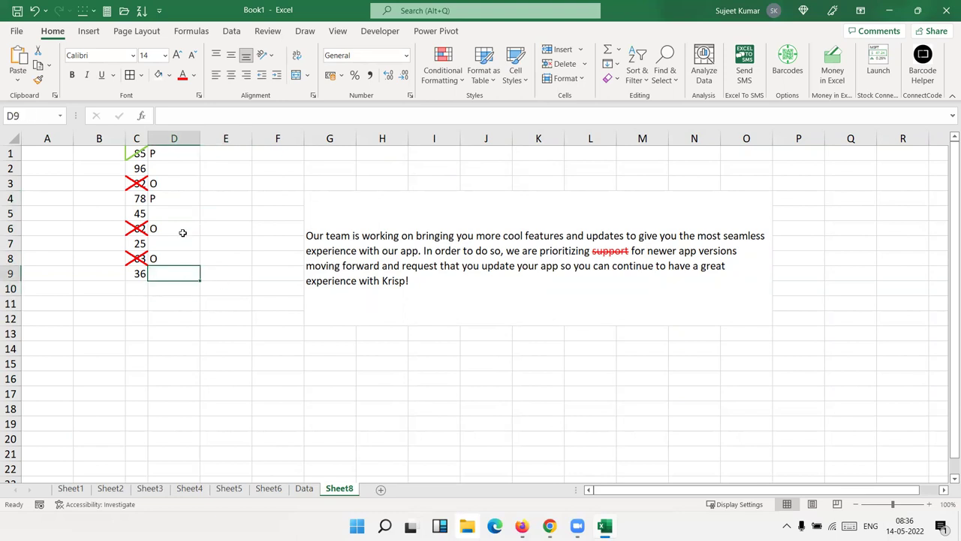
right_click(179, 161)
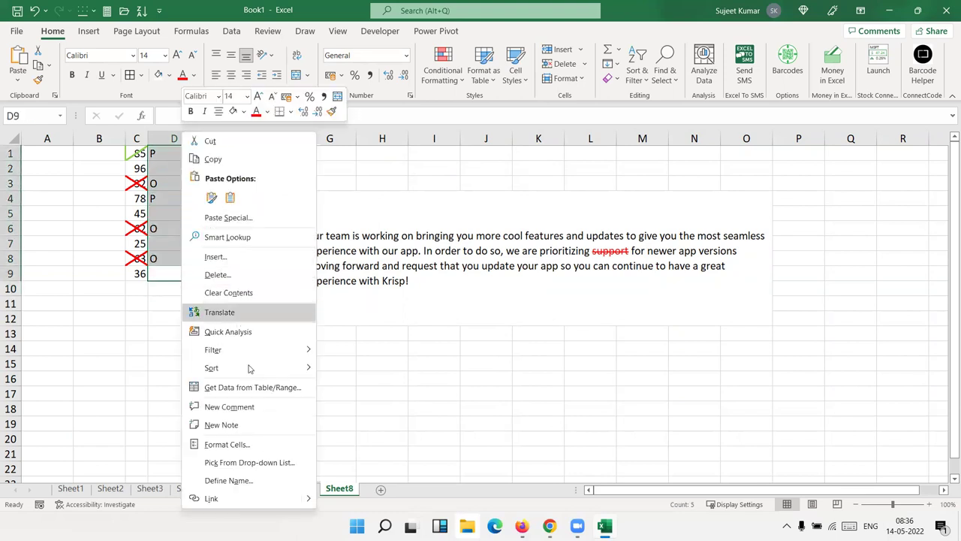
click(252, 445)
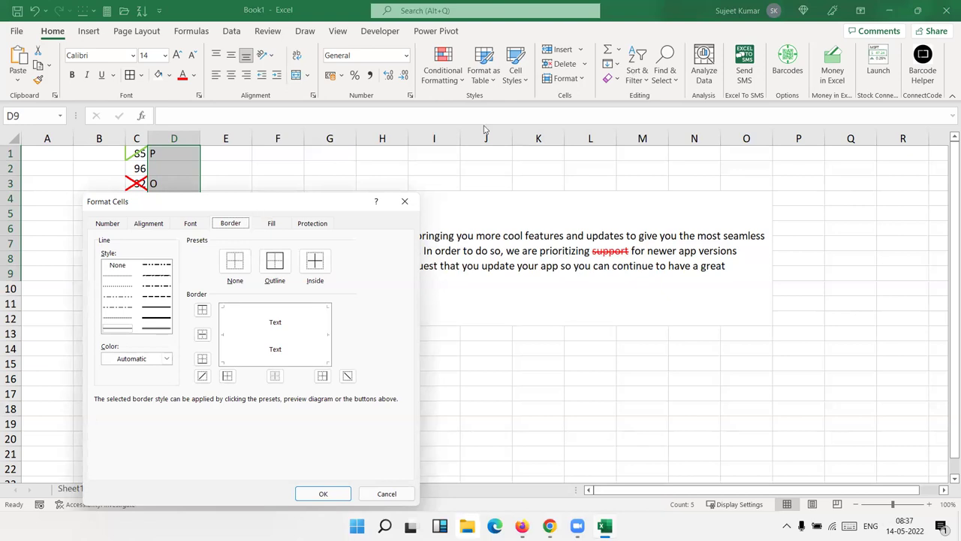
drag(485, 129, 490, 135)
key(Escape)
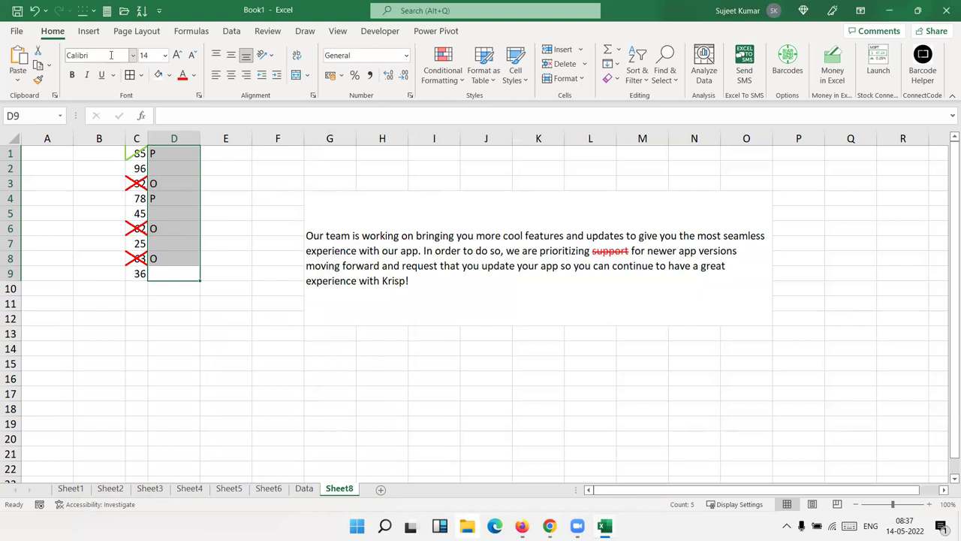
Step: Change the marks' font to Wingdings 2, after briefly trying Britannic Bold
click(117, 56)
text(Britannic Bold)
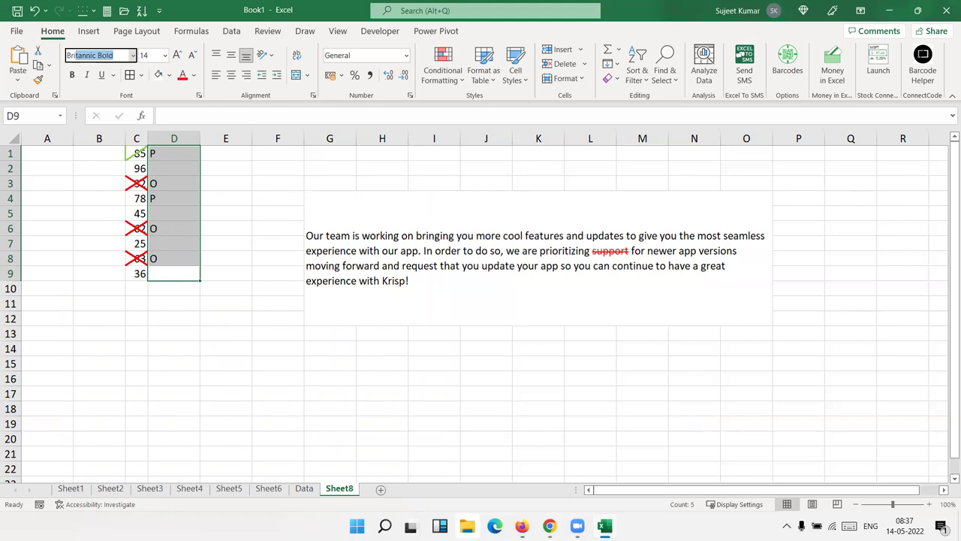
key(Return)
click(134, 57)
text(w)
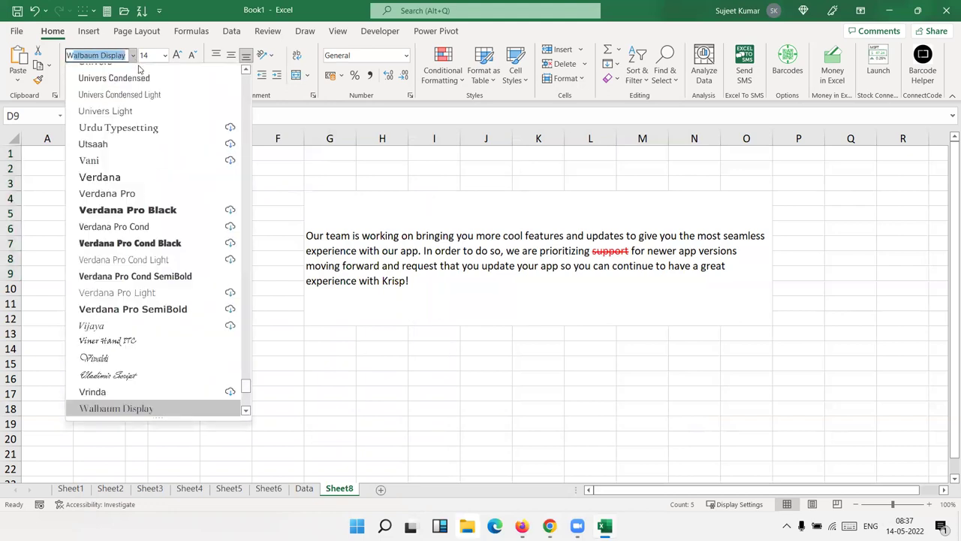
text(ingdings)
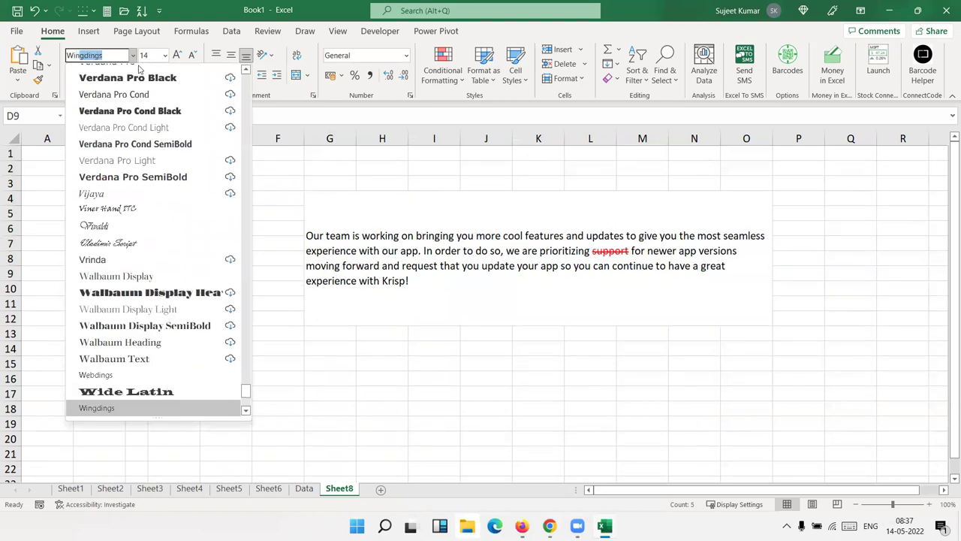
key(Down)
key(Return)
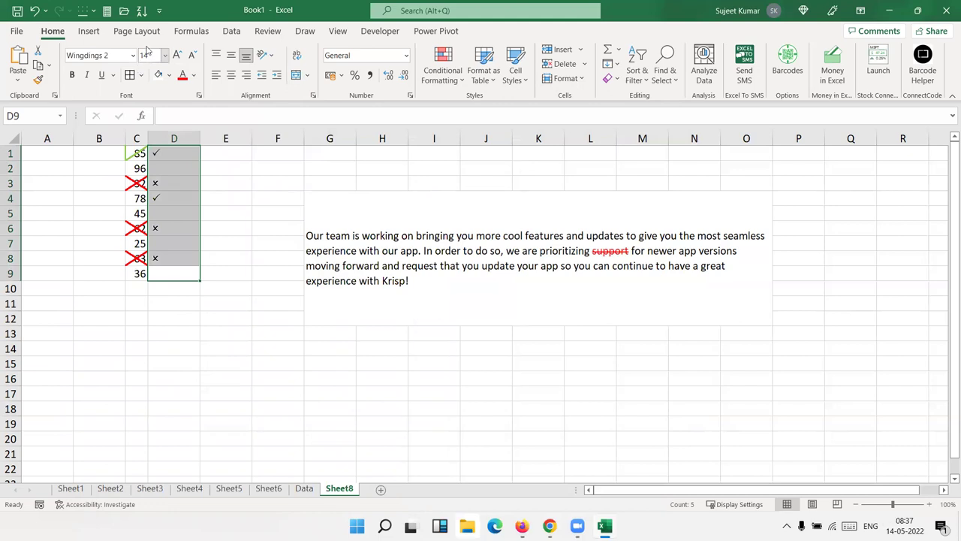
Step: Enlarge the tick and cross marks to font size 20
click(176, 56)
click(176, 56)
click(176, 56)
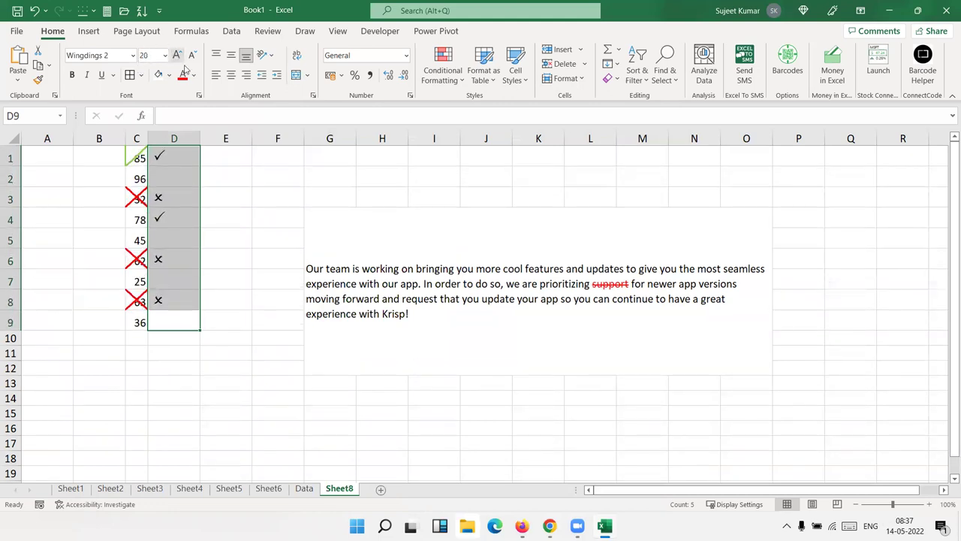
click(190, 242)
click(186, 224)
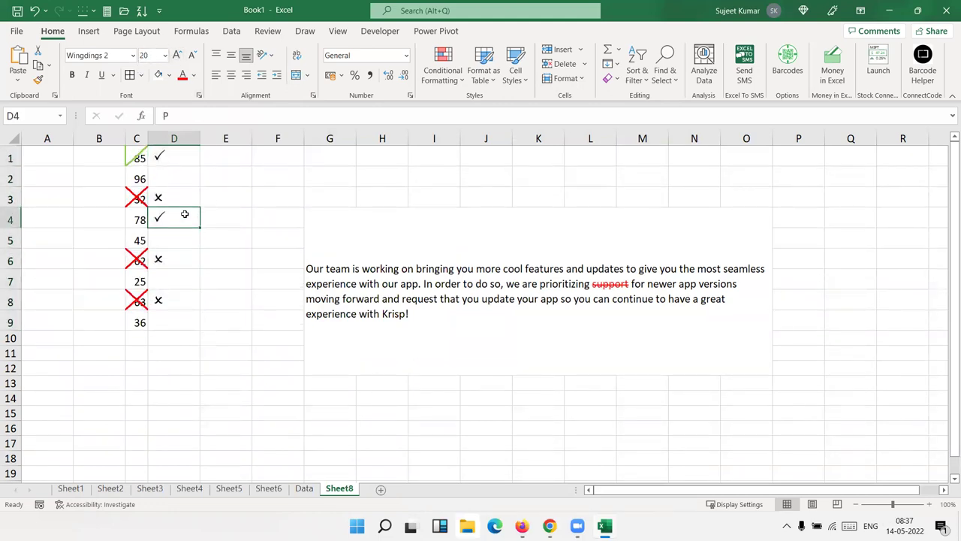
click(188, 199)
Step: Type J in F2 and rotate it to -42 degrees so it reads as a tick
click(273, 343)
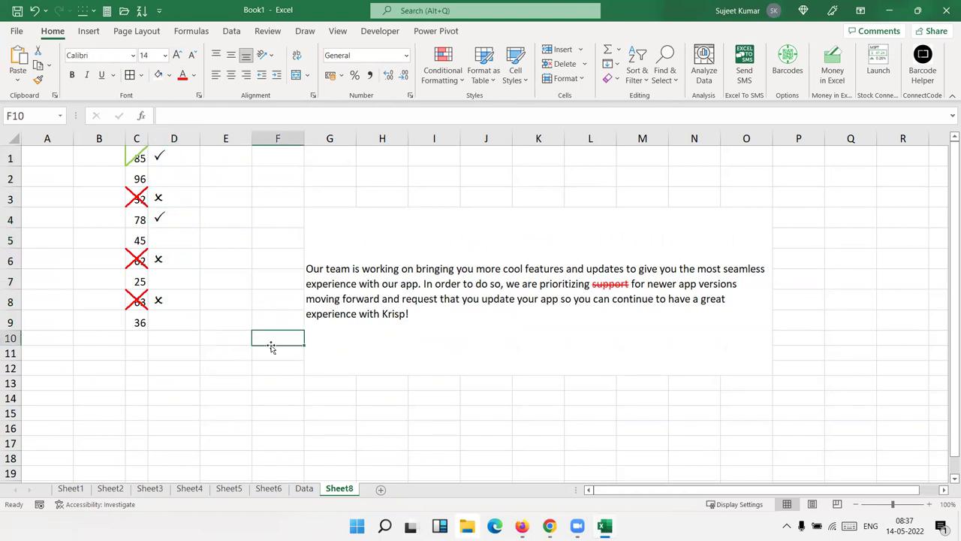
click(249, 193)
click(254, 175)
text(J)
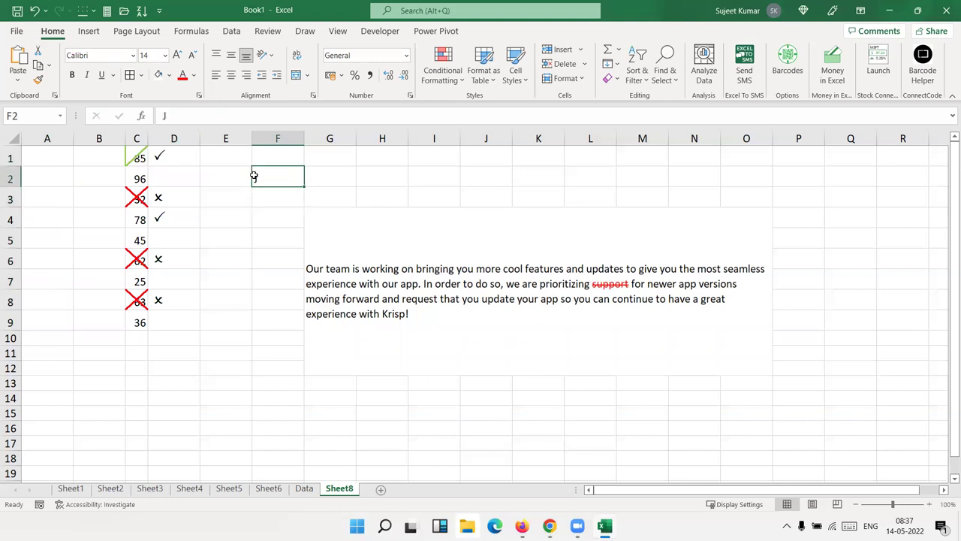
click(314, 97)
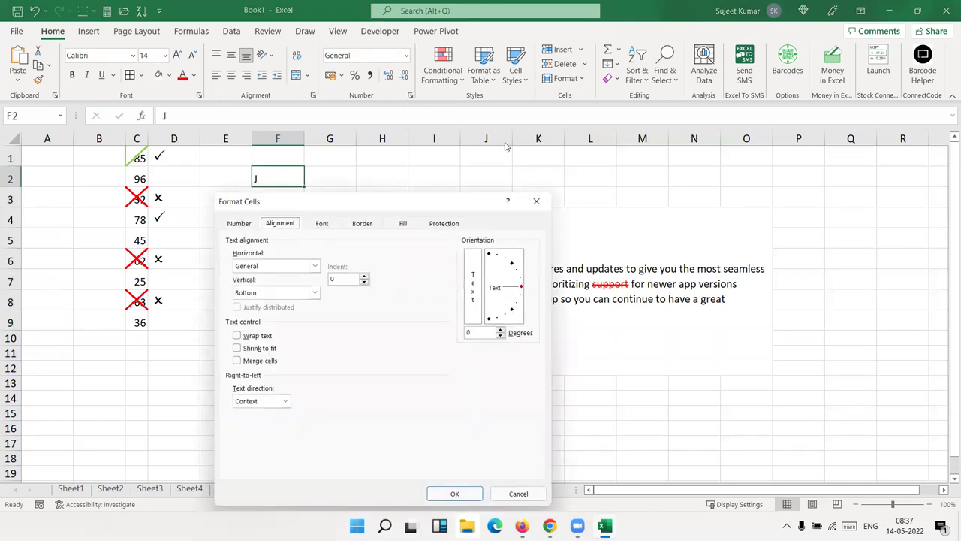
click(511, 310)
drag(513, 313, 518, 319)
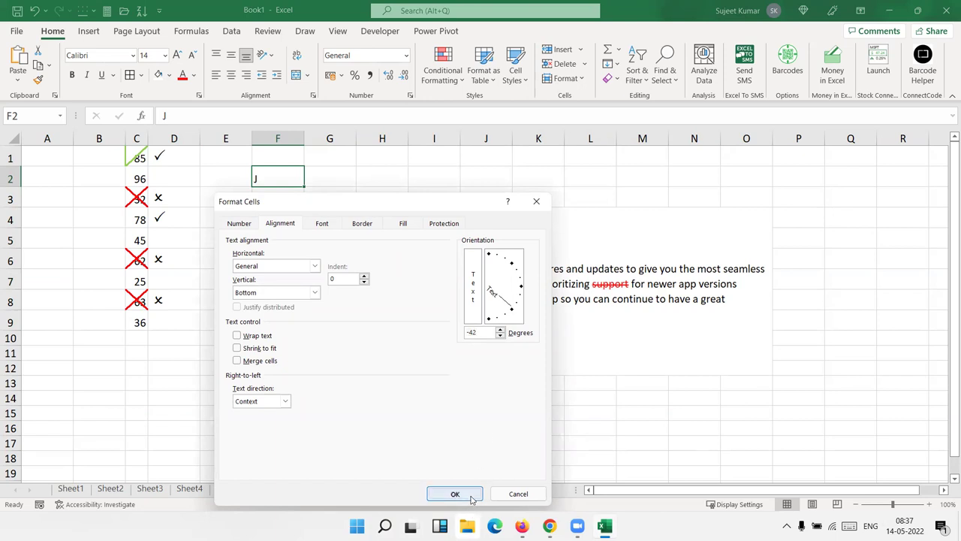
click(454, 494)
click(267, 414)
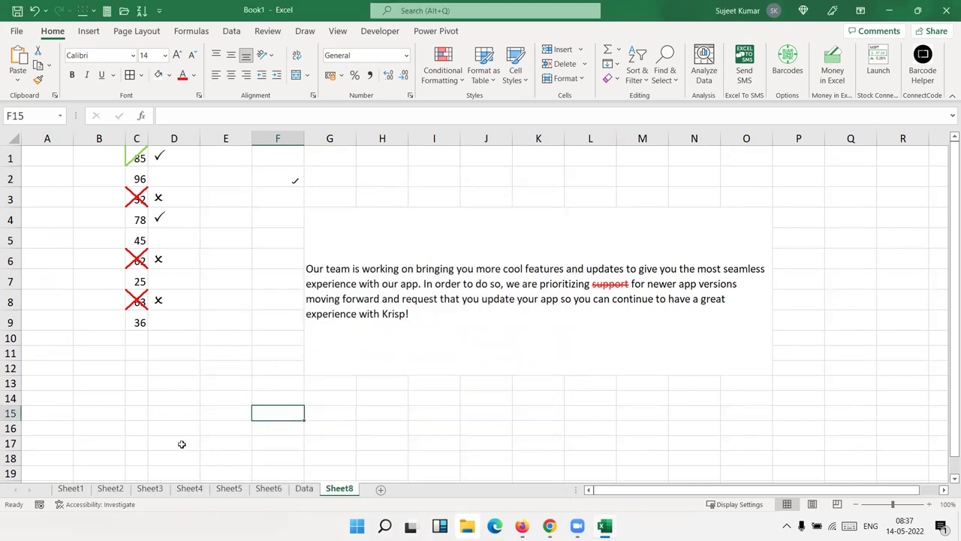
Step: Type the heading Dashboard into cell I1
click(271, 54)
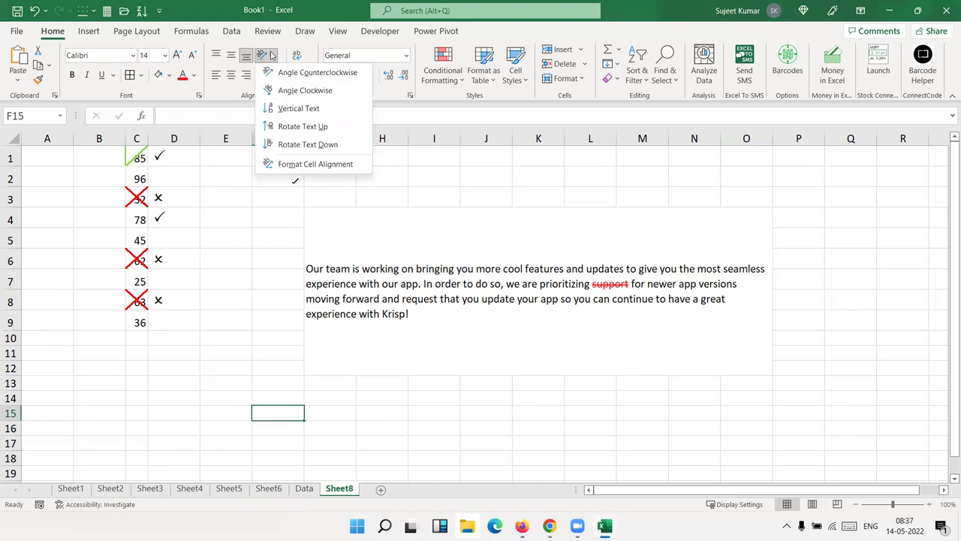
click(246, 268)
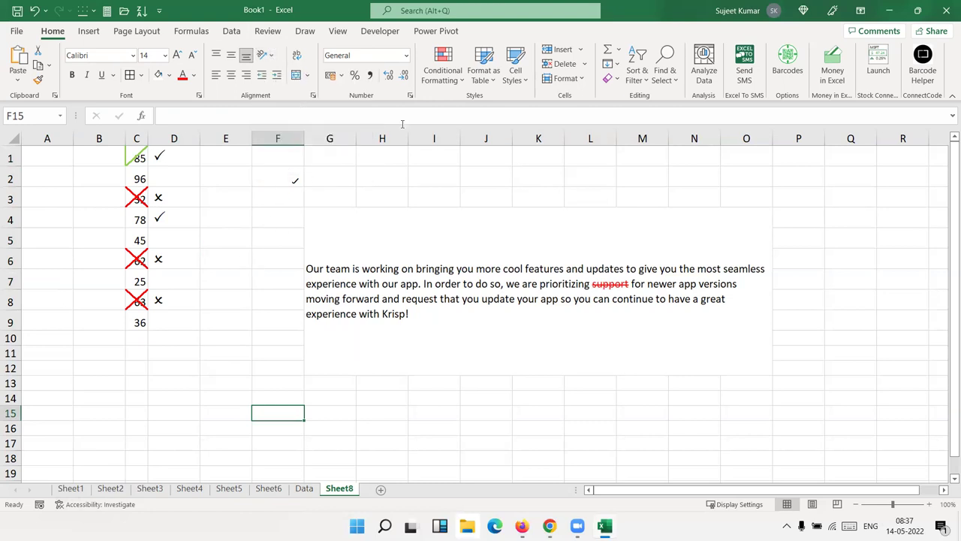
click(409, 153)
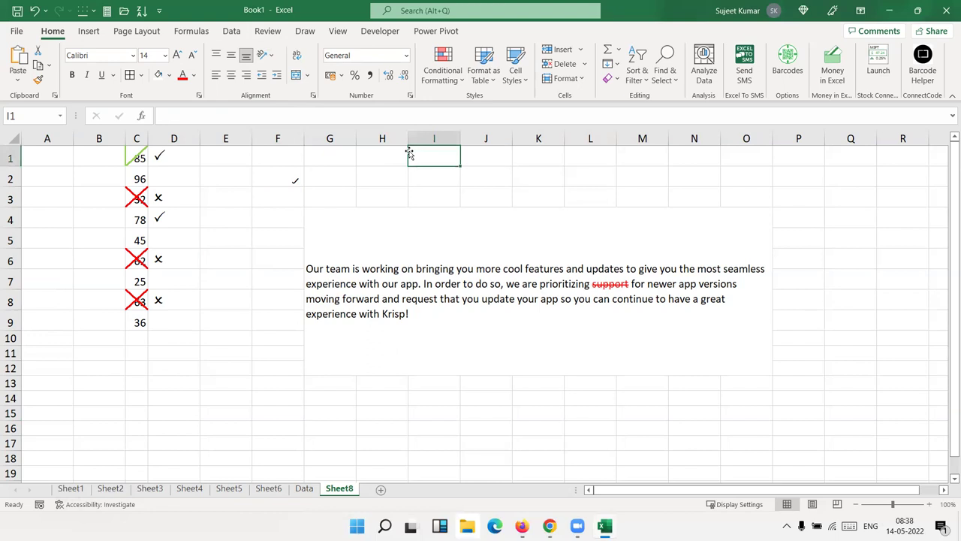
text(Dashboard)
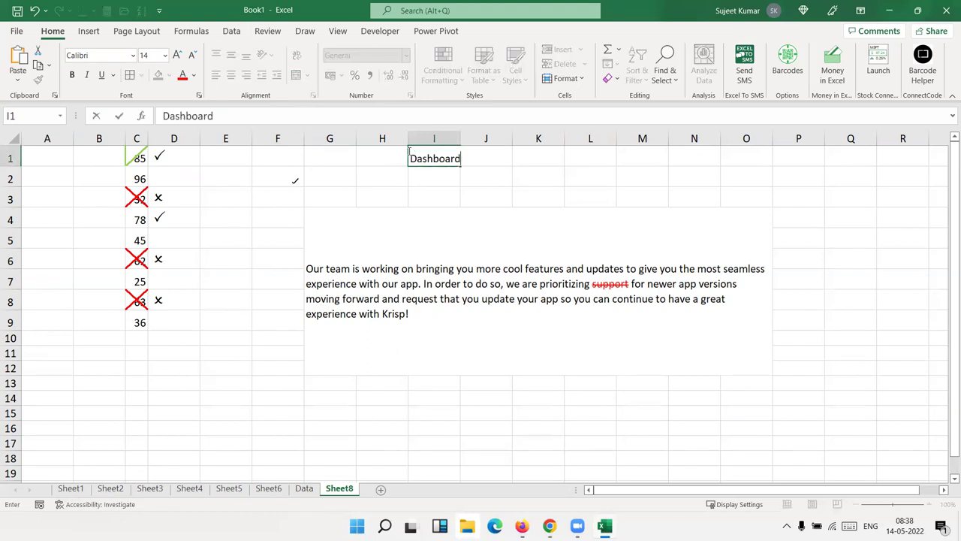
key(Return)
Step: Increase the indent of the Dashboard heading in I1 eight times
click(409, 153)
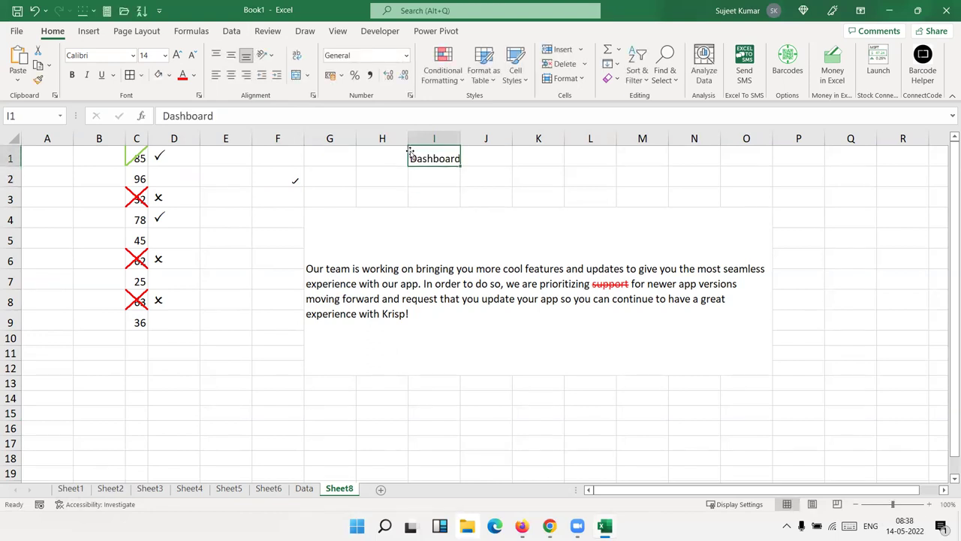
click(284, 77)
click(284, 77)
click(283, 78)
click(284, 78)
click(284, 77)
click(284, 77)
click(284, 77)
click(284, 77)
click(284, 78)
click(284, 77)
click(284, 78)
click(284, 77)
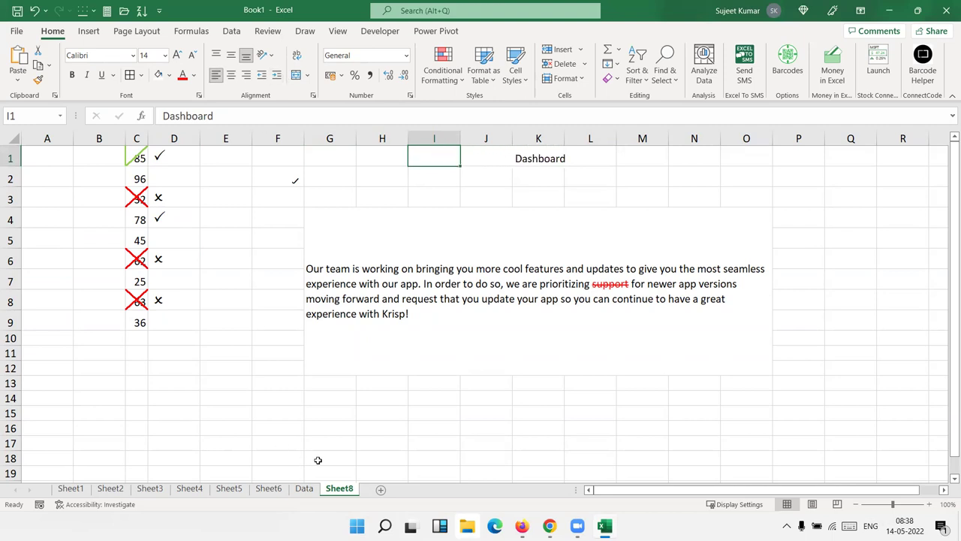
drag(326, 409, 594, 444)
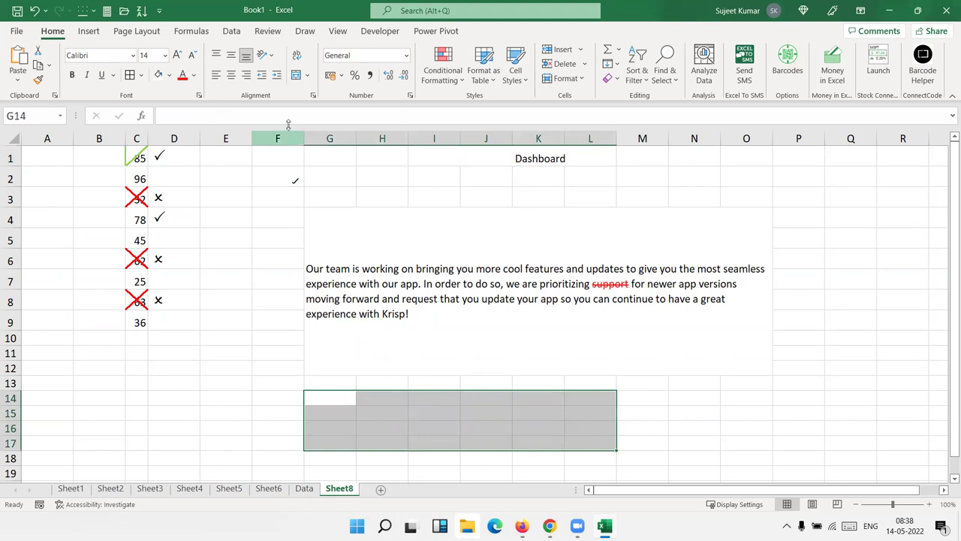
click(307, 76)
click(307, 75)
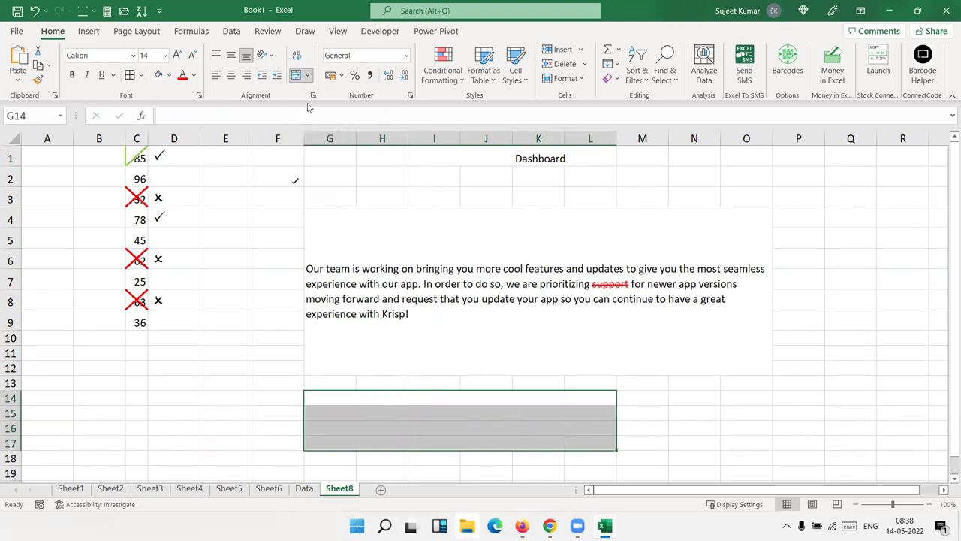
click(257, 314)
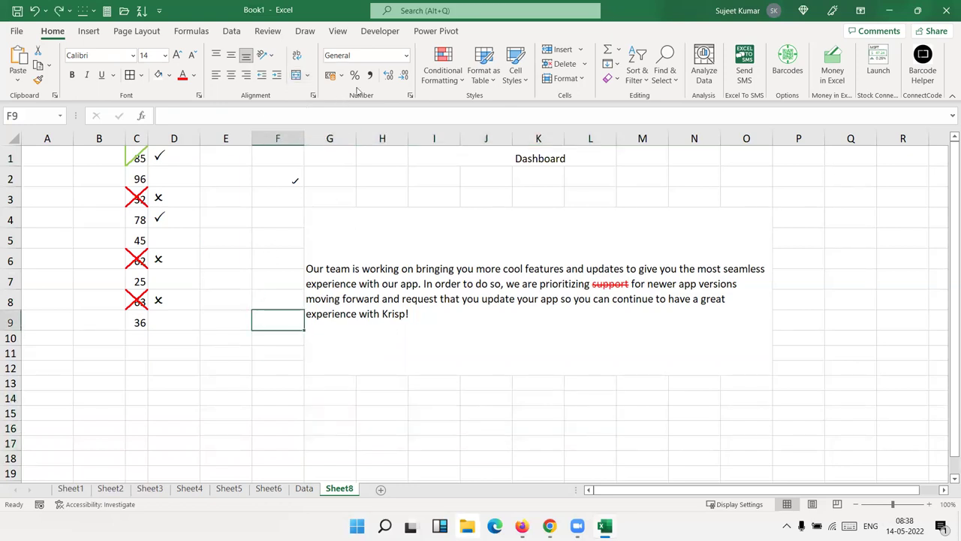
click(411, 96)
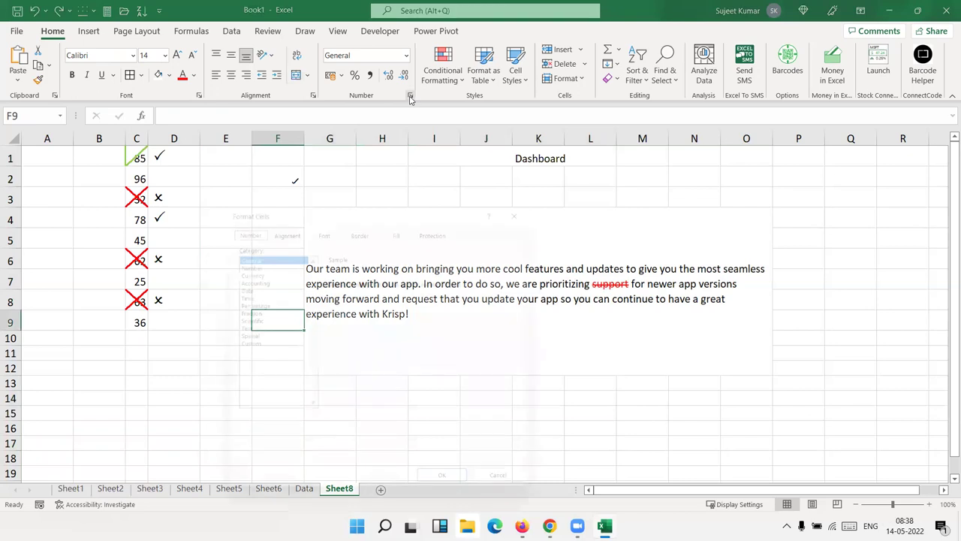
drag(303, 203, 409, 178)
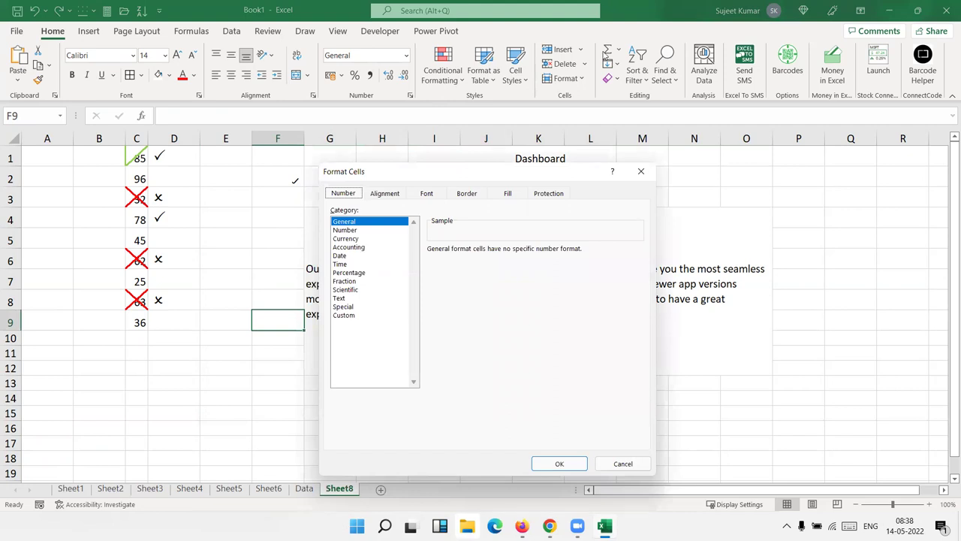
click(640, 171)
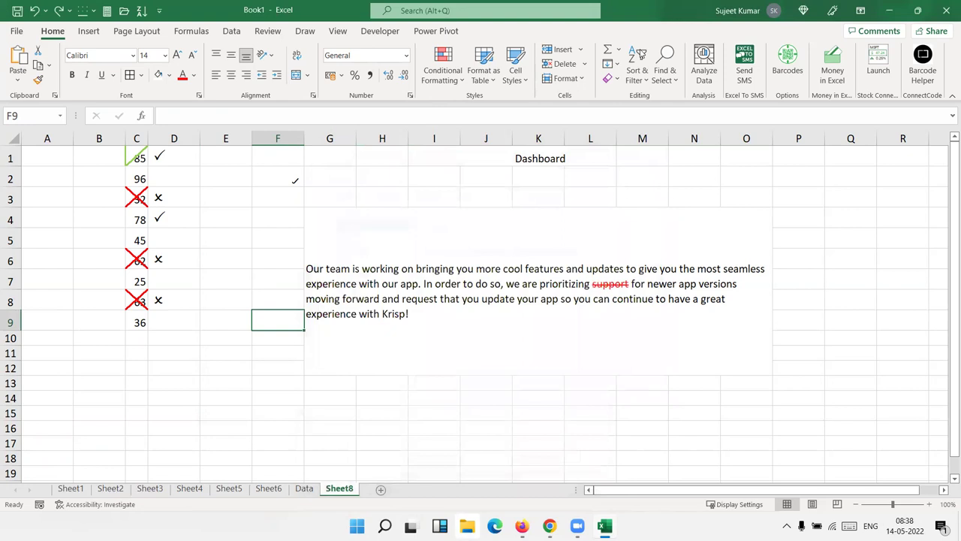